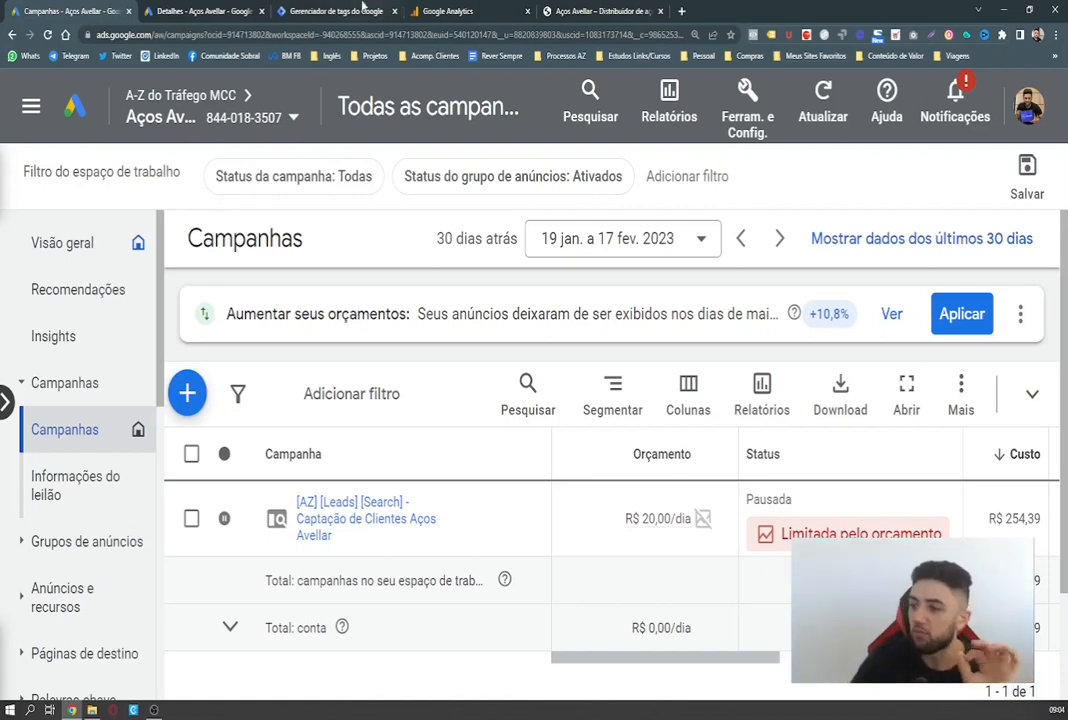
Filter the campaigns table to the campaign status Ativadas.
{"action": "left_click", "coordinate": [750, 110]}
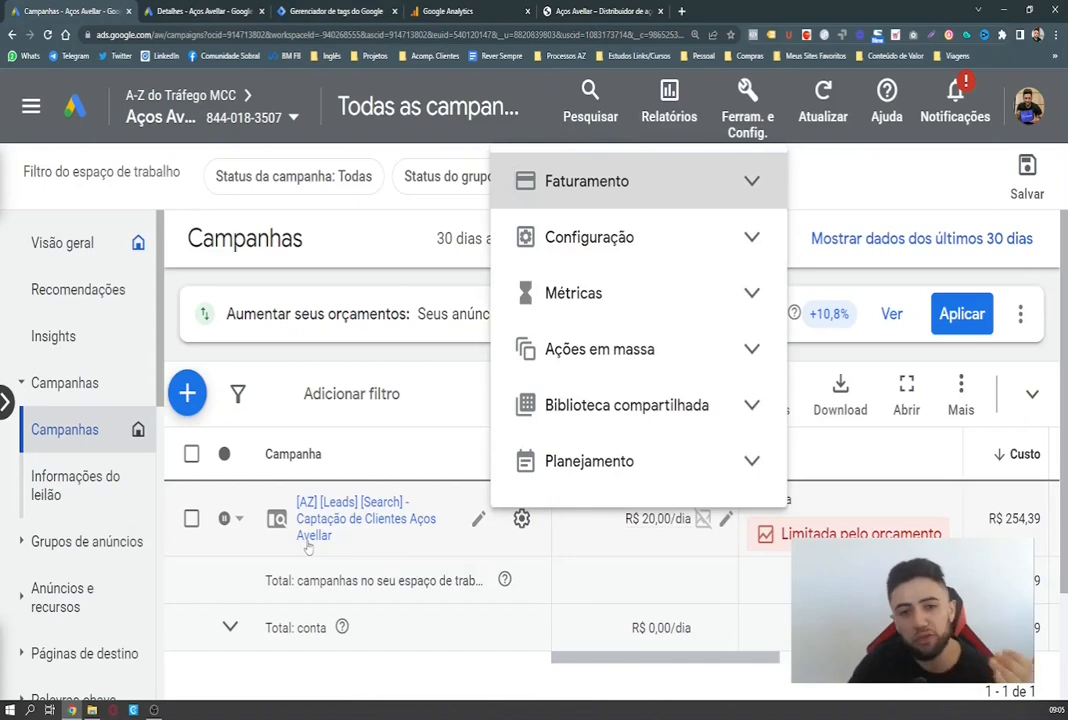
{"action": "left_click", "coordinate": [600, 249]}
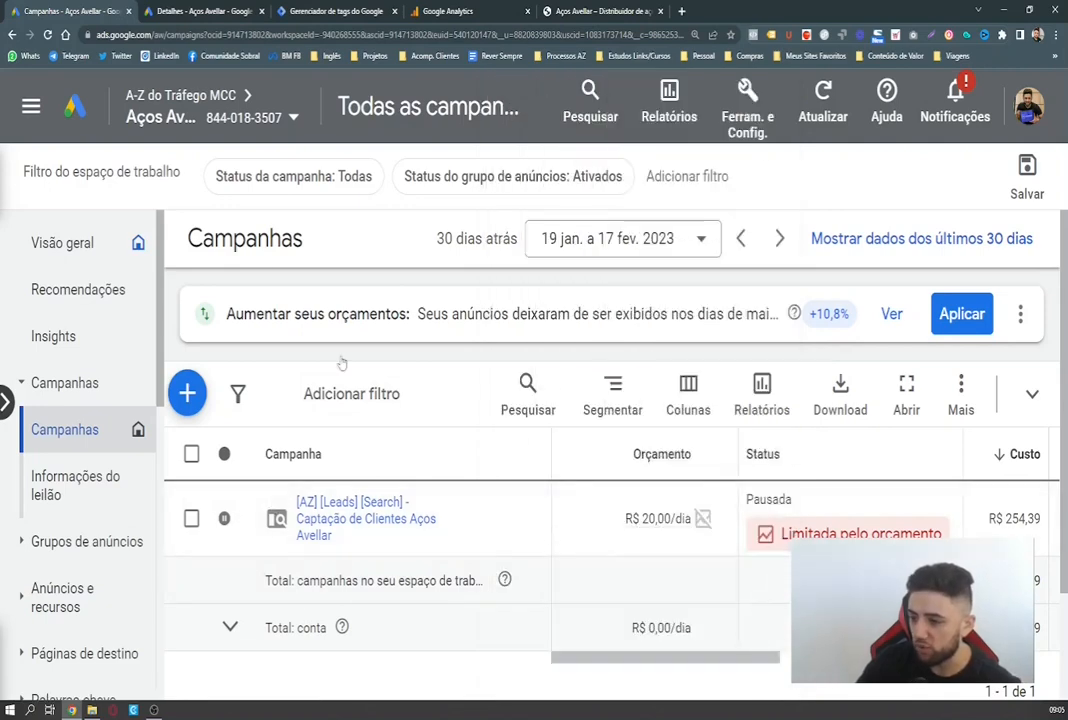
{"action": "left_click", "coordinate": [353, 408]}
{"action": "left_click", "coordinate": [280, 178]}
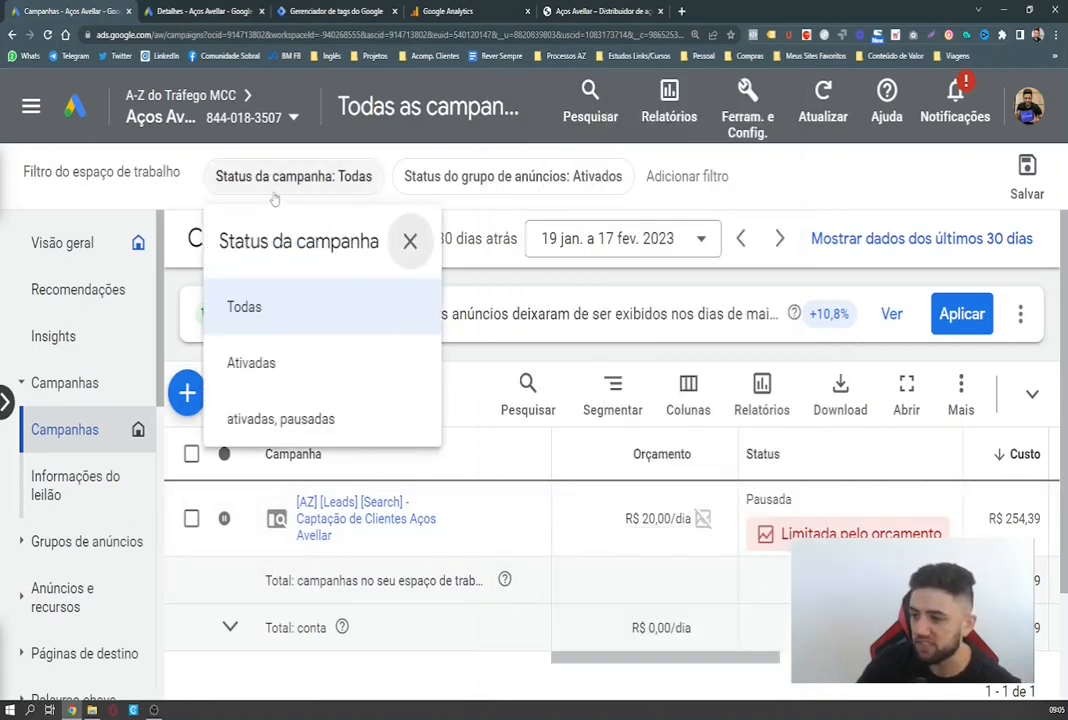
{"action": "left_click", "coordinate": [251, 363]}
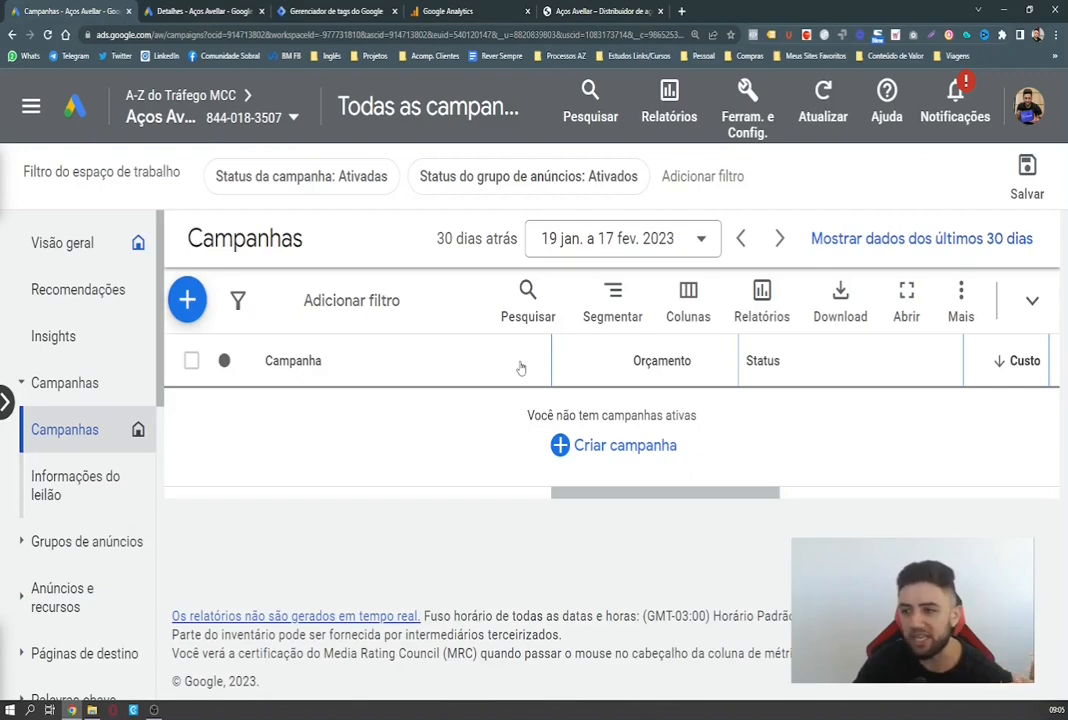
Switch to the Aços Avellar website and examine its home banner, product sections, company text and contact form.
{"action": "left_click", "coordinate": [541, 10]}
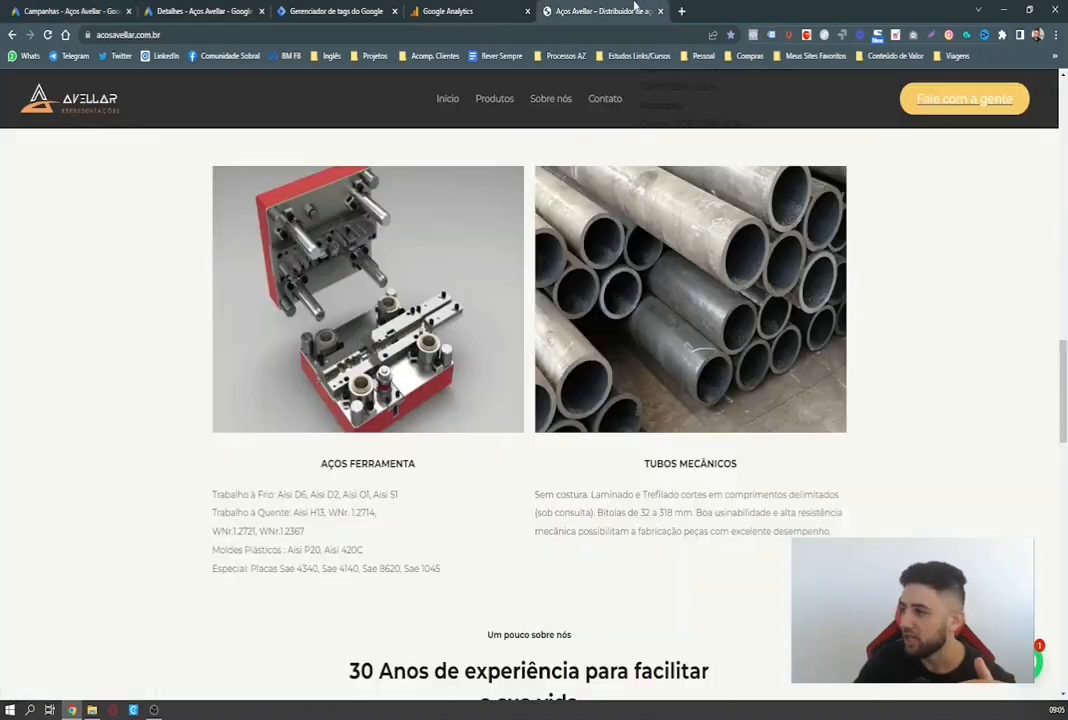
{"action": "scroll", "coordinate": [358, 421], "scroll_direction": "up", "scroll_amount": 15}
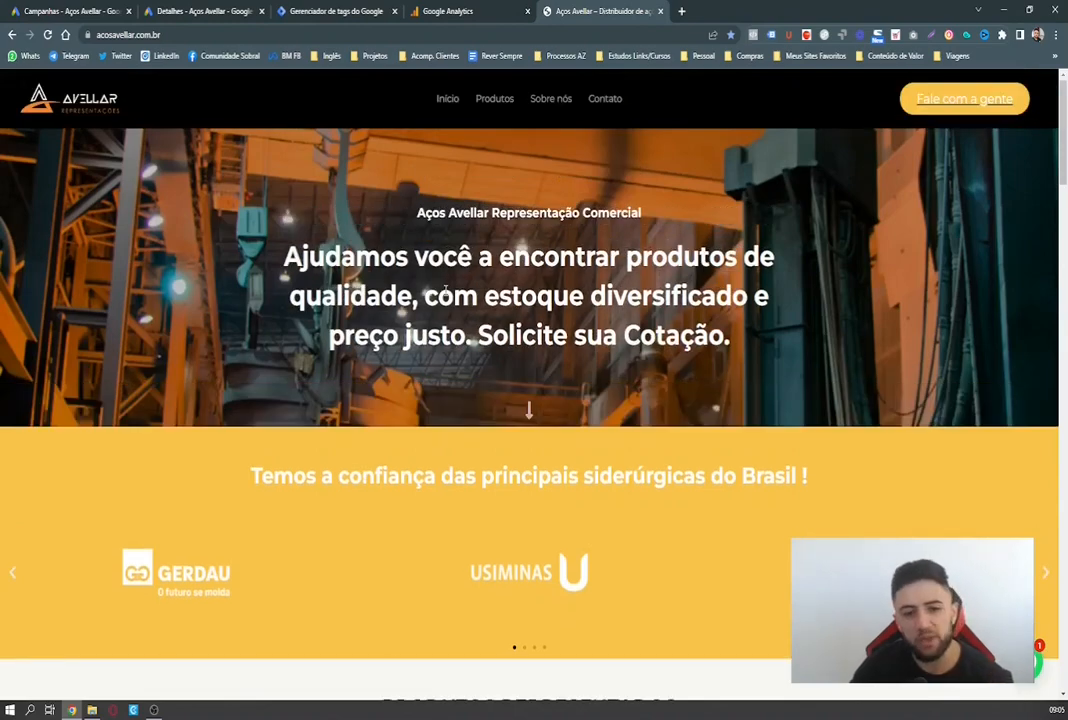
{"action": "scroll", "coordinate": [444, 292], "scroll_direction": "down", "scroll_amount": 5}
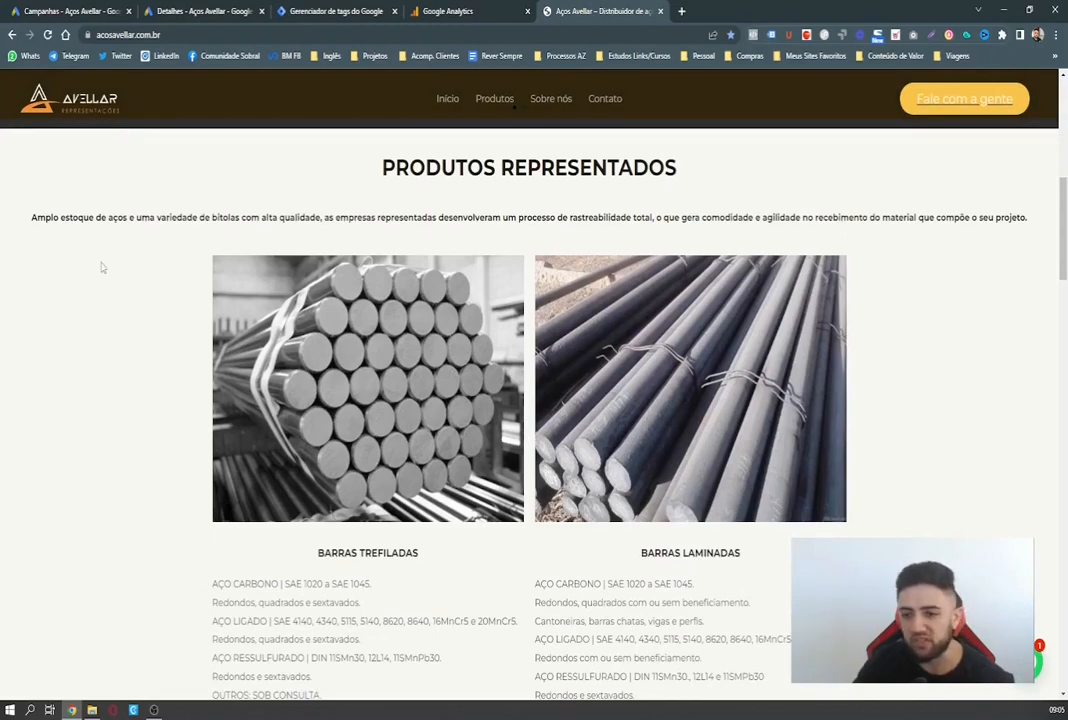
{"action": "scroll", "coordinate": [100, 267], "scroll_direction": "down", "scroll_amount": 7}
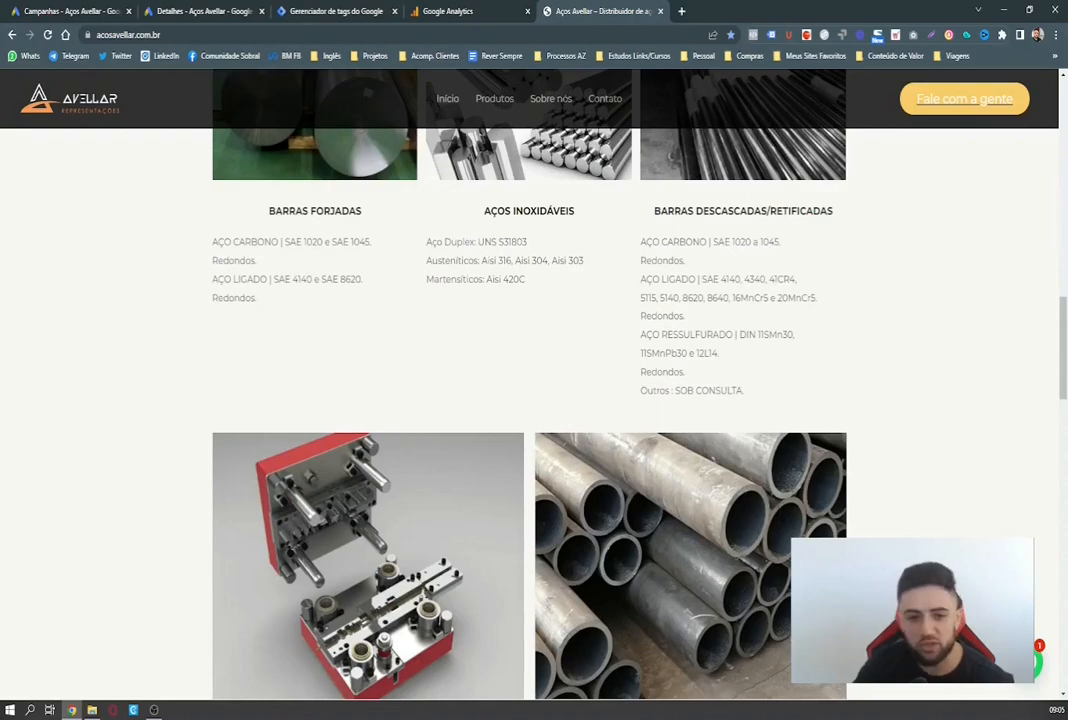
{"action": "scroll", "coordinate": [430, 235], "scroll_direction": "down", "scroll_amount": 20}
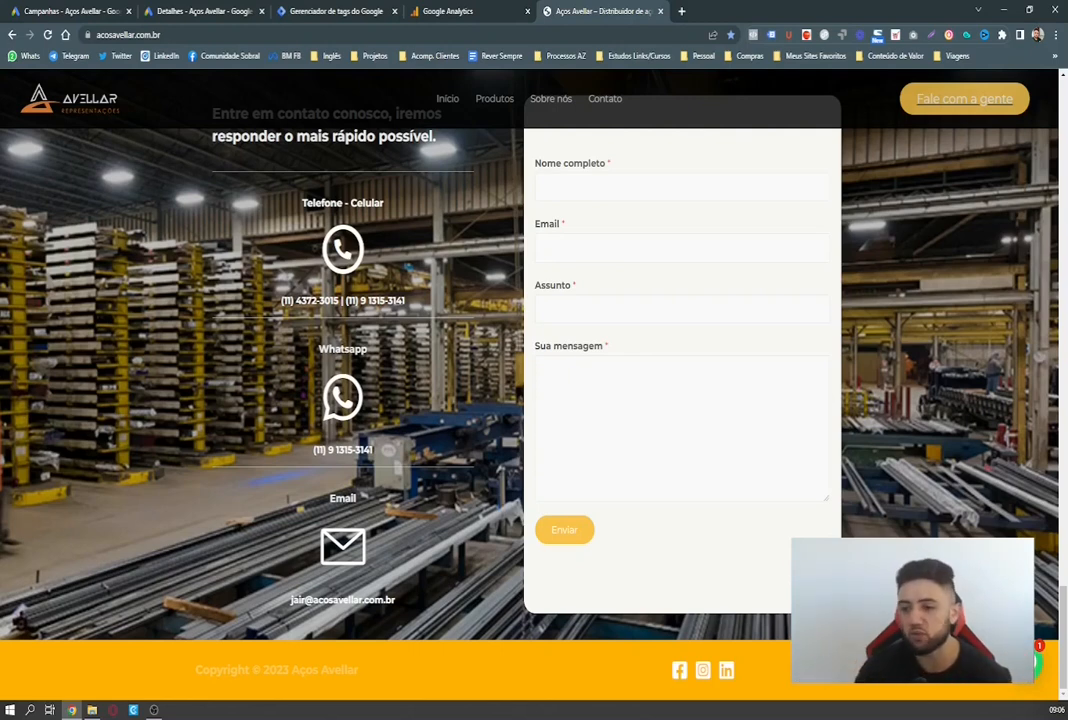
{"action": "scroll", "coordinate": [534, 400], "scroll_direction": "up", "scroll_amount": 10}
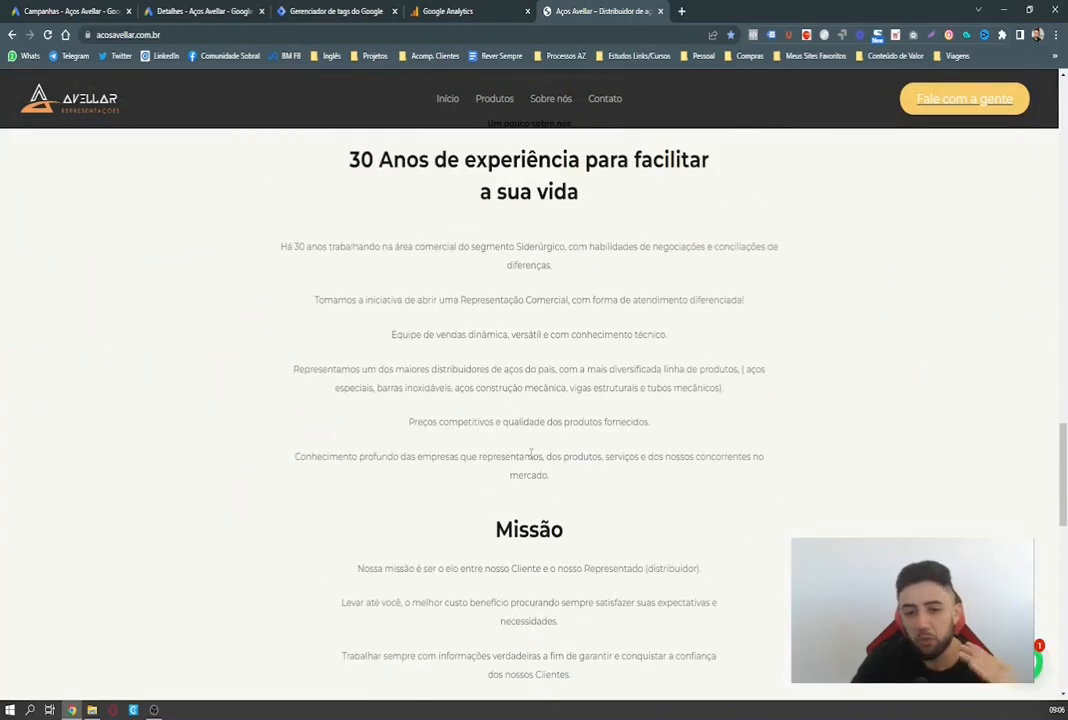
{"action": "scroll", "coordinate": [531, 453], "scroll_direction": "up", "scroll_amount": 5}
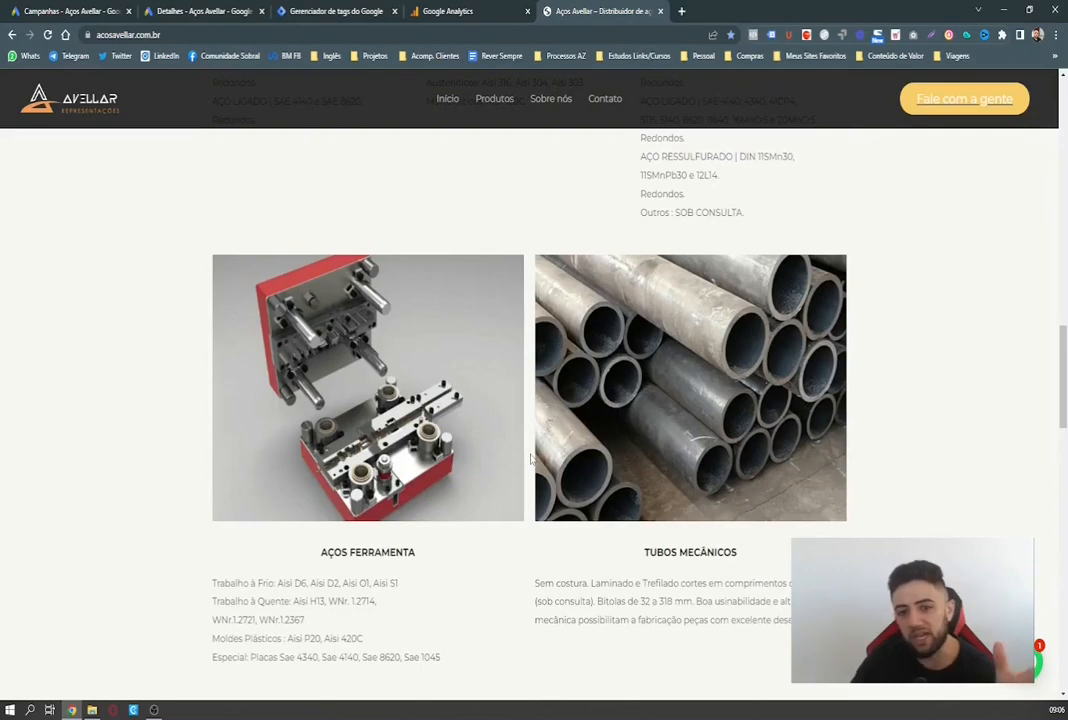
{"action": "scroll", "coordinate": [531, 458], "scroll_direction": "up", "scroll_amount": 6}
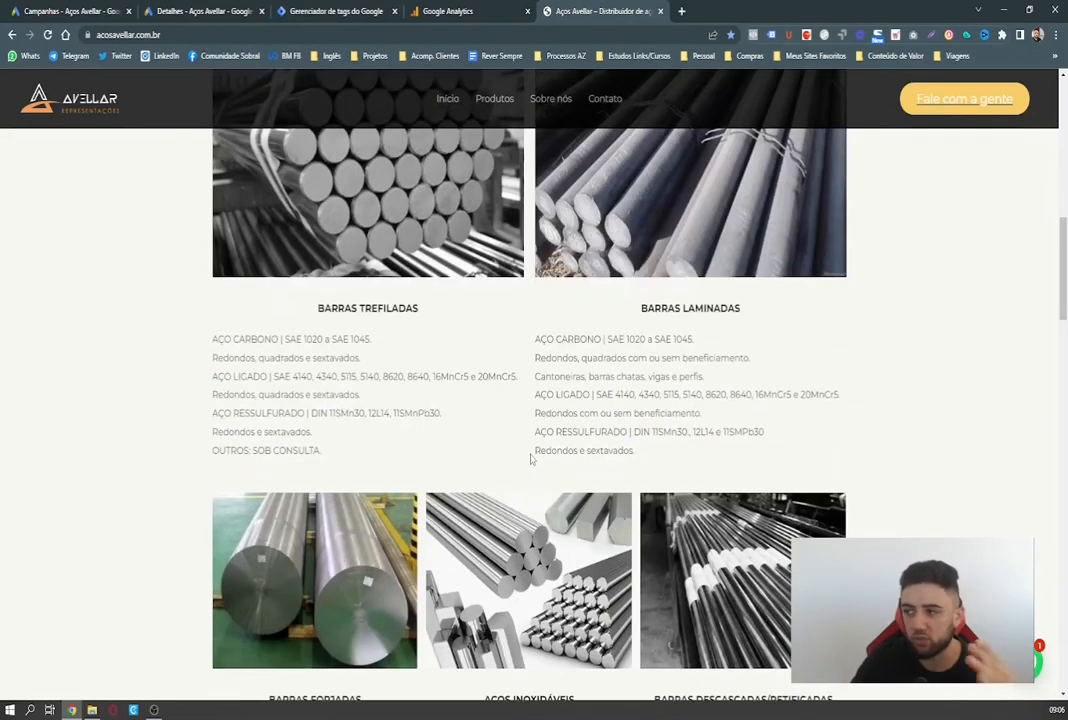
Return to Google Ads and open the Conversões summary of the Aços Avellar account.
{"action": "left_click", "coordinate": [98, 10]}
{"action": "left_click", "coordinate": [748, 100]}
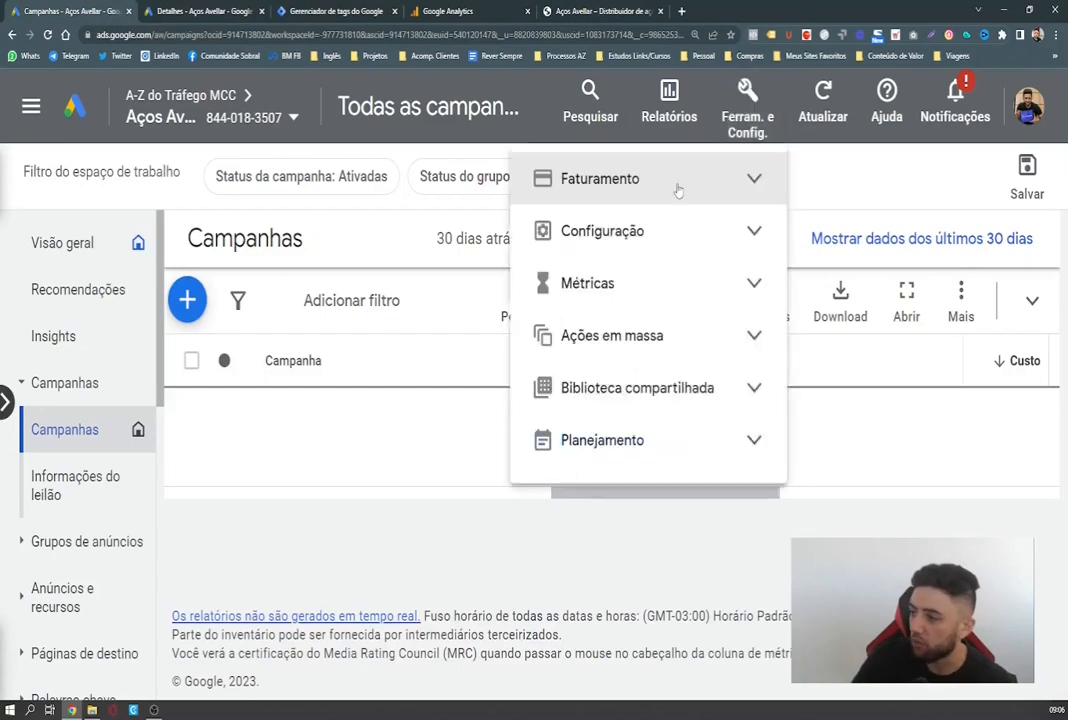
{"action": "left_click", "coordinate": [619, 240]}
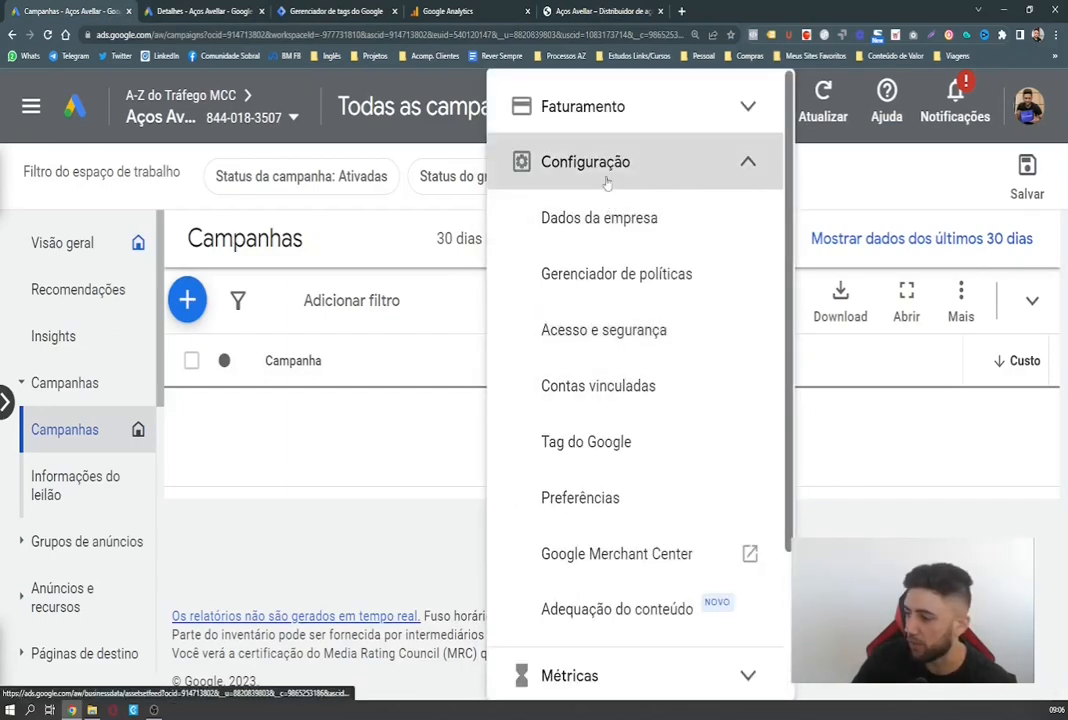
{"action": "left_click", "coordinate": [609, 148]}
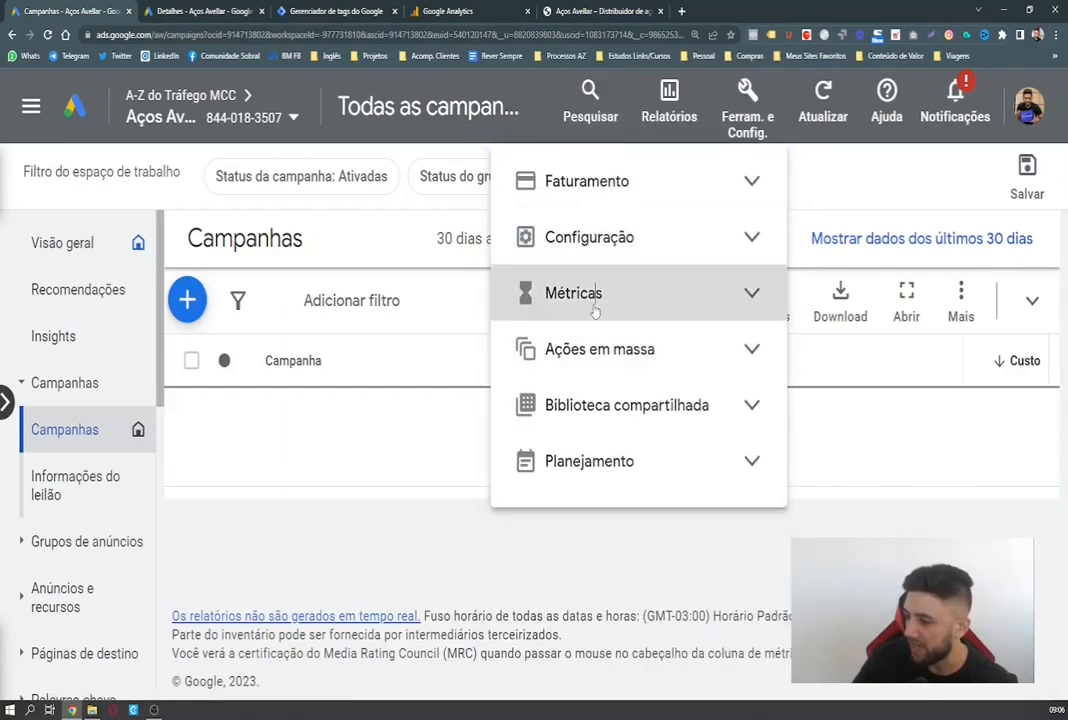
{"action": "left_click", "coordinate": [594, 308]}
{"action": "left_click", "coordinate": [190, 11]}
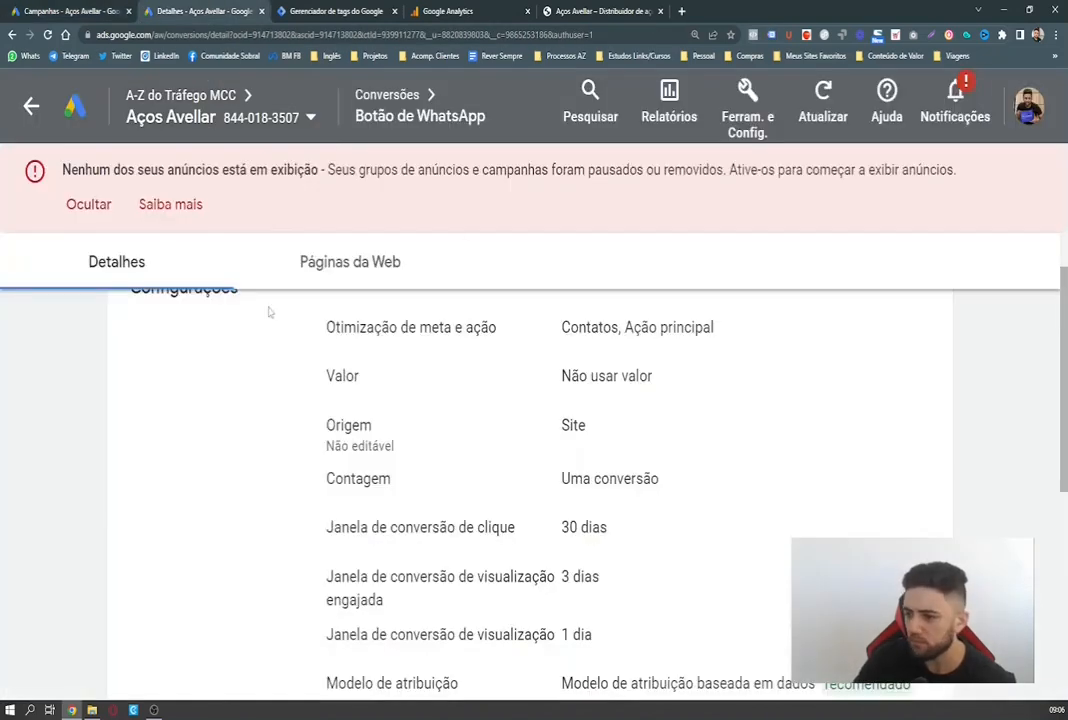
{"action": "left_click", "coordinate": [386, 95]}
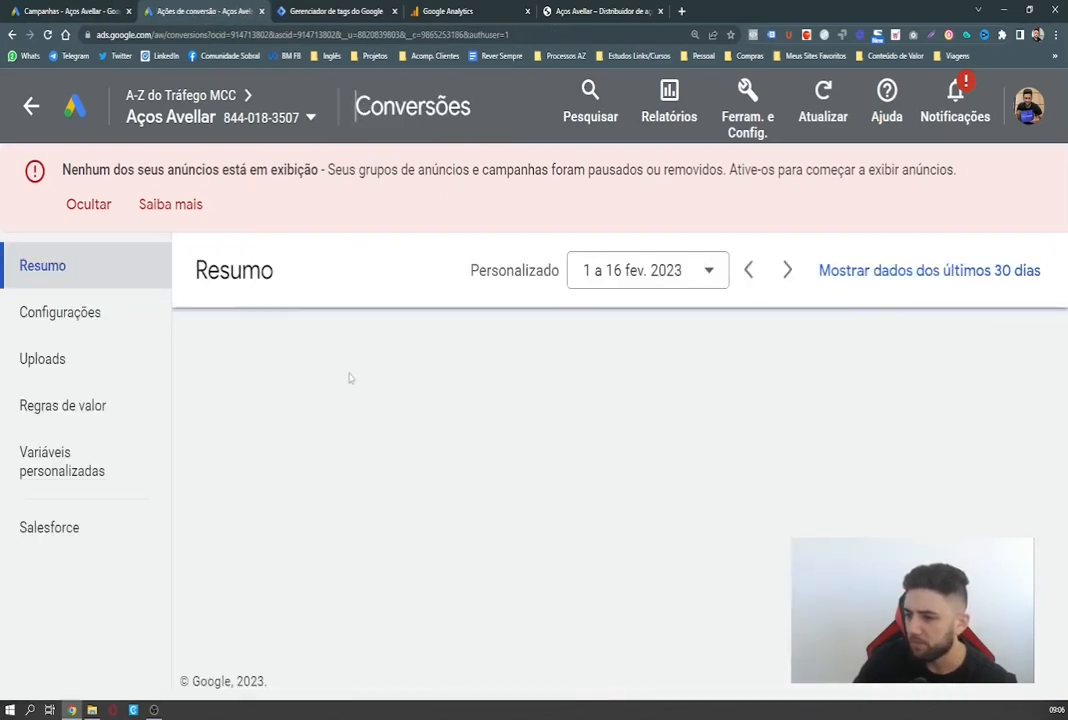
Examine the conversion actions and their tag statuses under the Enviar formulário de lead and Contato goals.
{"action": "scroll", "coordinate": [355, 400], "scroll_direction": "down", "scroll_amount": 2}
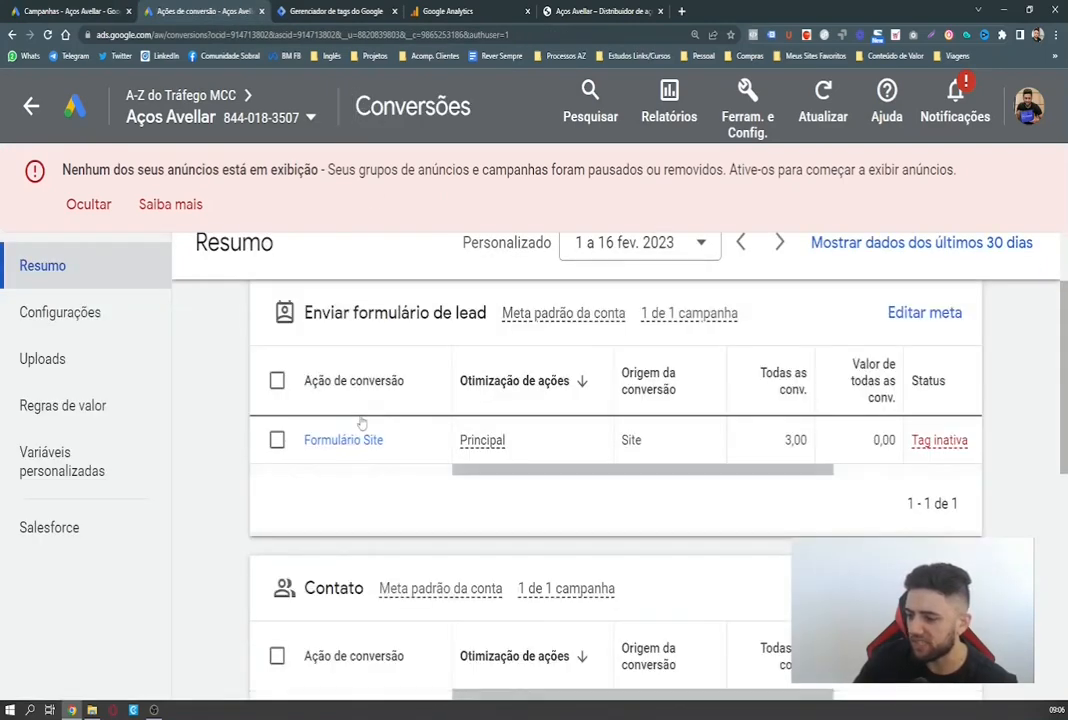
{"action": "scroll", "coordinate": [360, 400], "scroll_direction": "up", "scroll_amount": 2}
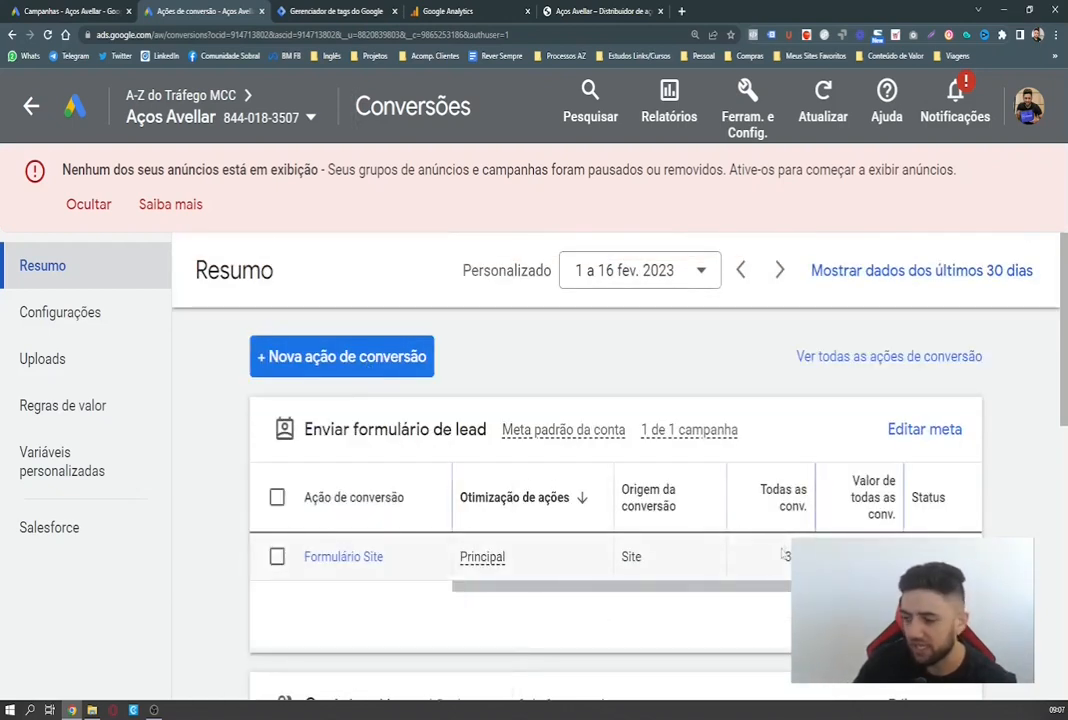
{"action": "scroll", "coordinate": [765, 500], "scroll_direction": "down", "scroll_amount": 2}
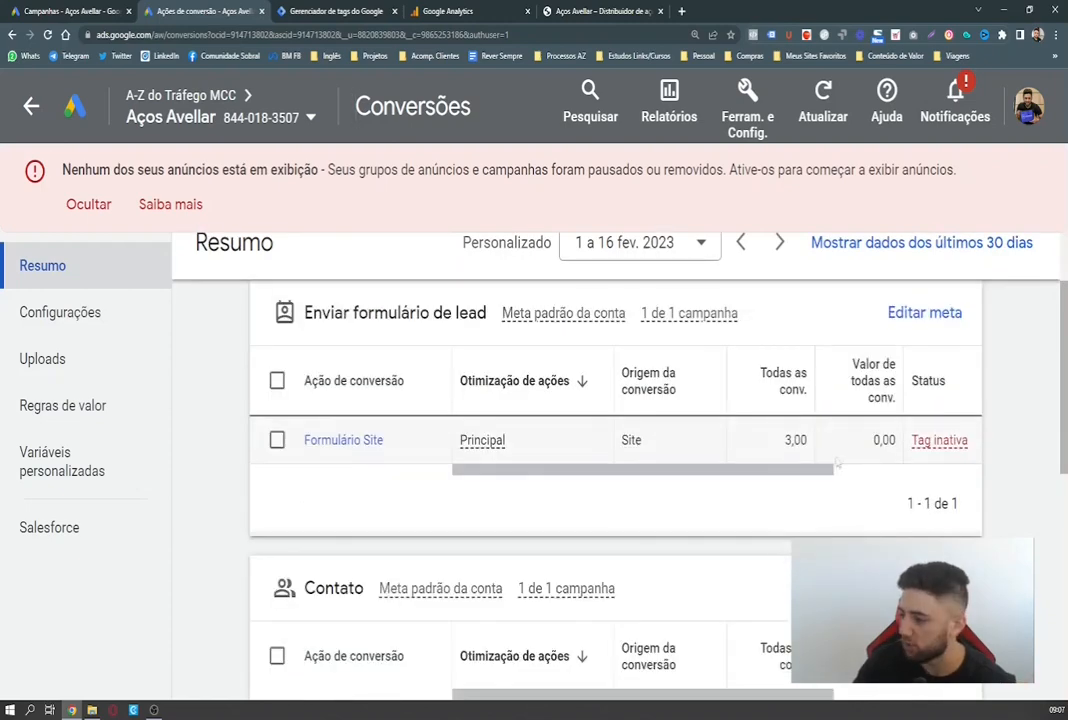
{"action": "scroll", "coordinate": [585, 530], "scroll_direction": "down", "scroll_amount": 1}
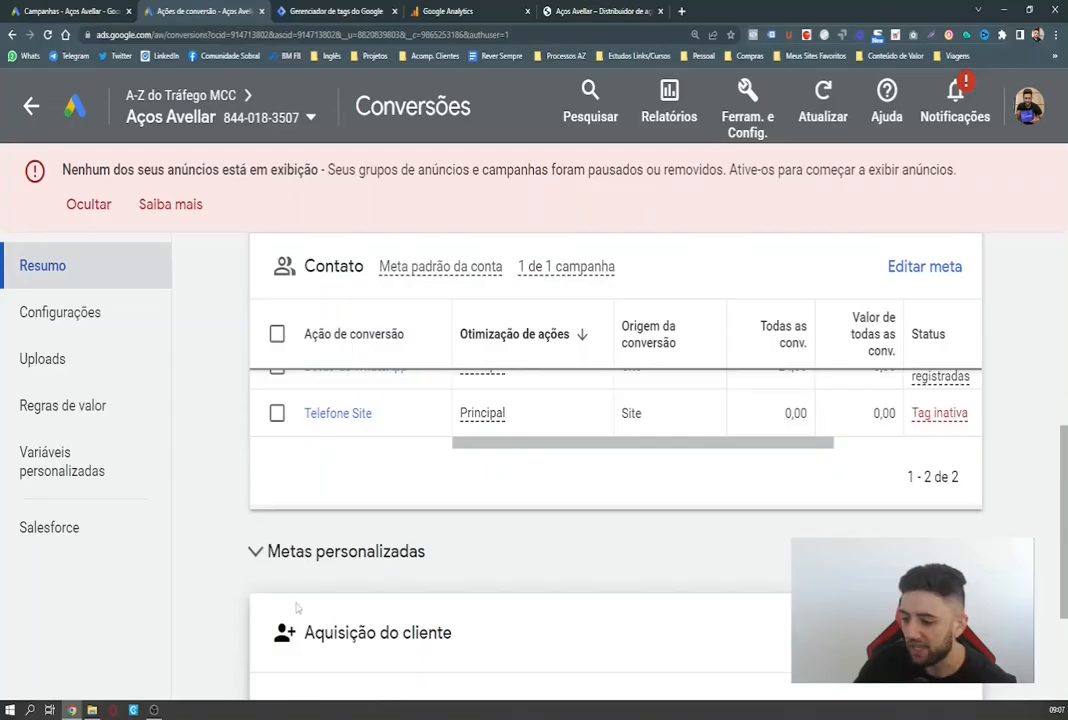
{"action": "scroll", "coordinate": [297, 607], "scroll_direction": "down", "scroll_amount": 1}
{"action": "scroll", "coordinate": [290, 600], "scroll_direction": "up", "scroll_amount": 1}
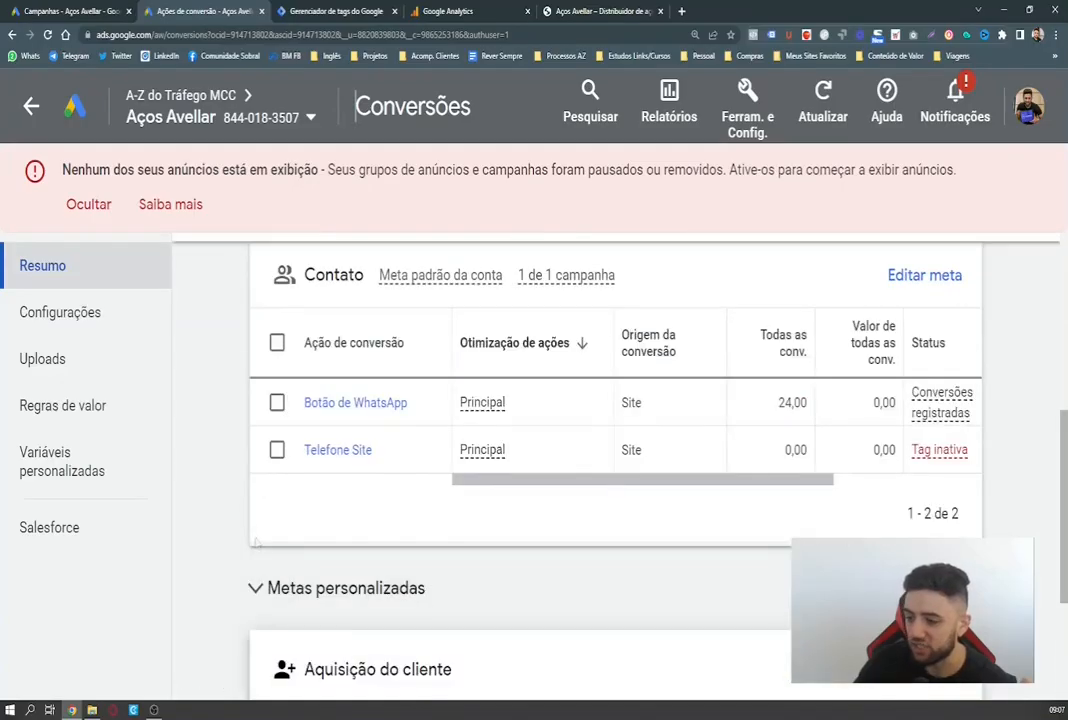
{"action": "scroll", "coordinate": [280, 575], "scroll_direction": "up", "scroll_amount": 1}
{"action": "scroll", "coordinate": [358, 429], "scroll_direction": "up", "scroll_amount": 3}
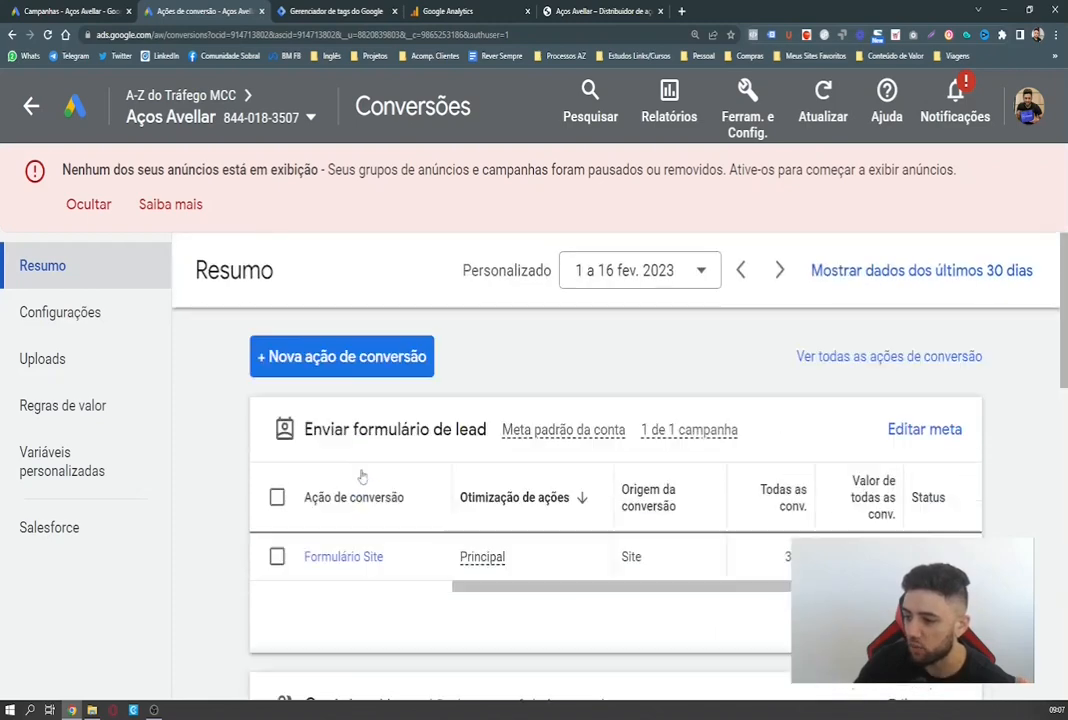
{"action": "scroll", "coordinate": [800, 313], "scroll_direction": "down", "scroll_amount": 2}
{"action": "scroll", "coordinate": [800, 313], "scroll_direction": "up", "scroll_amount": 2}
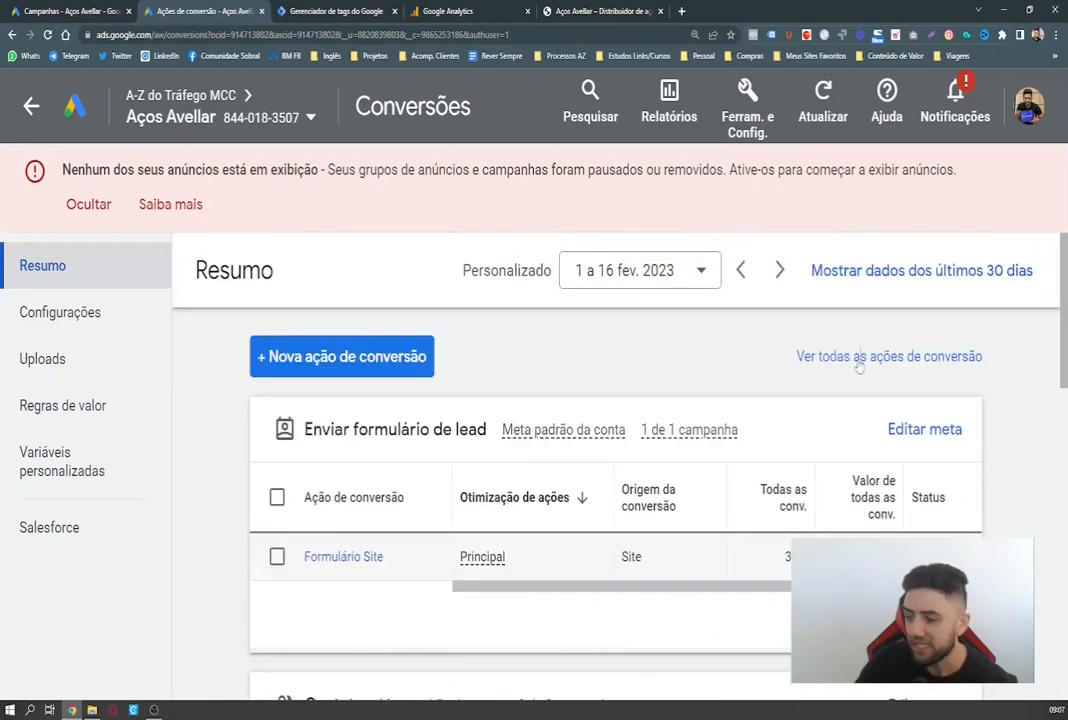
Review the full list of conversion actions with their tracking status, and return to the conversions summary.
{"action": "left_click", "coordinate": [858, 362]}
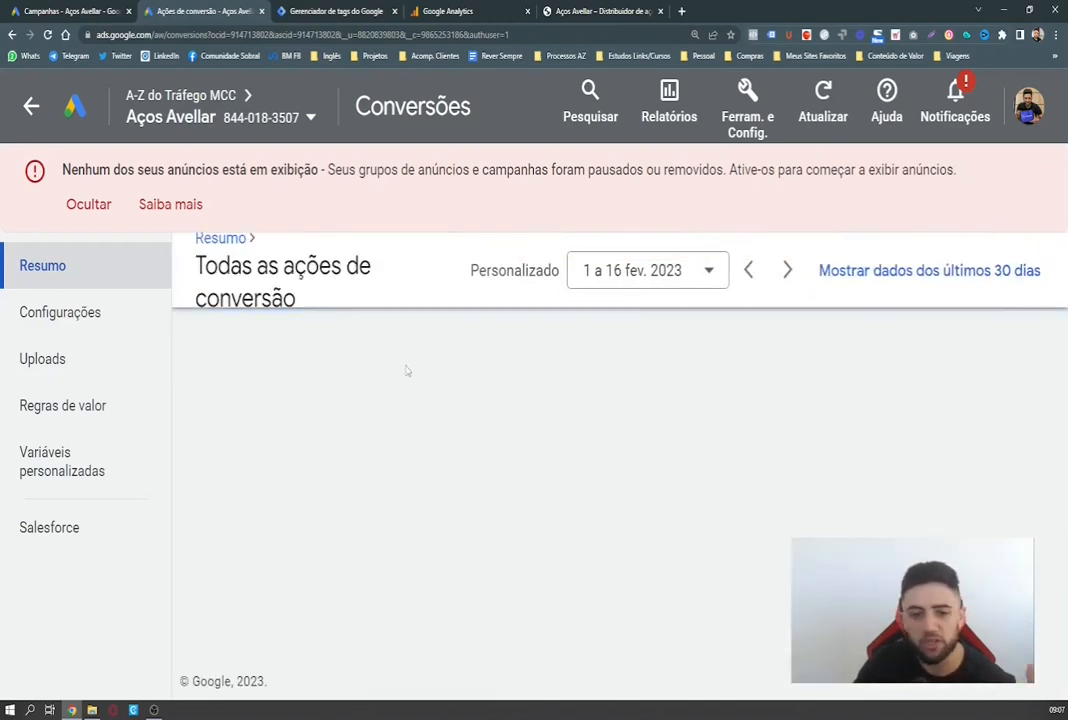
{"action": "scroll", "coordinate": [415, 420], "scroll_direction": "down", "scroll_amount": 3}
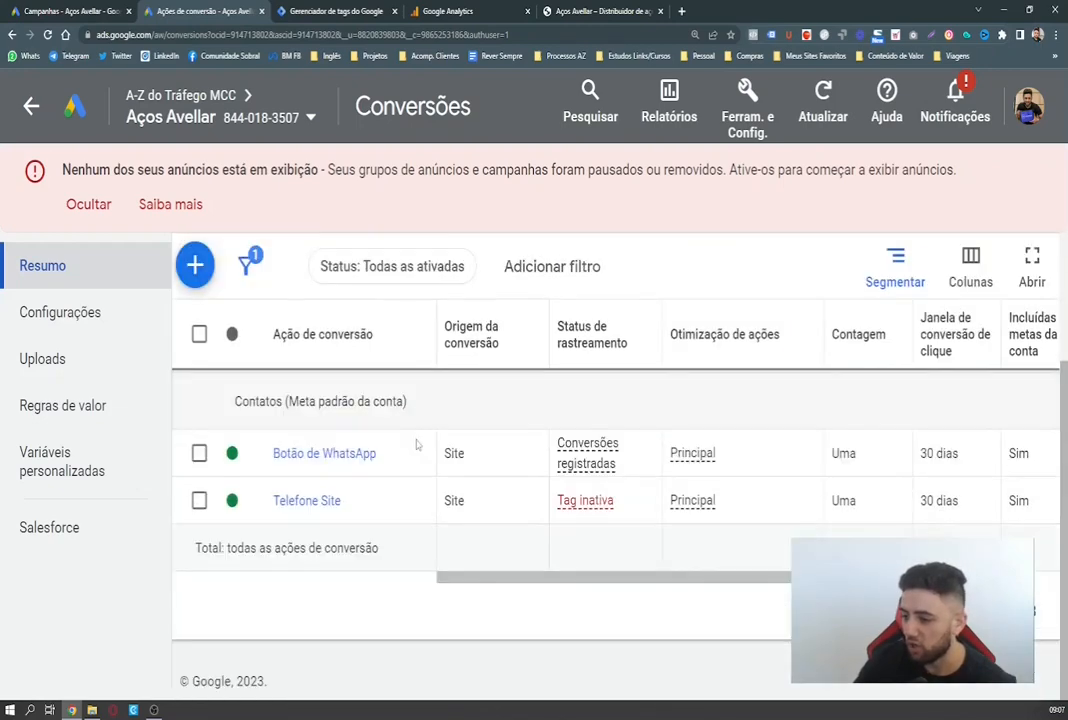
{"action": "scroll", "coordinate": [396, 503], "scroll_direction": "up", "scroll_amount": 1}
{"action": "scroll", "coordinate": [420, 520], "scroll_direction": "down", "scroll_amount": 1}
{"action": "scroll", "coordinate": [320, 600], "scroll_direction": "up", "scroll_amount": 2}
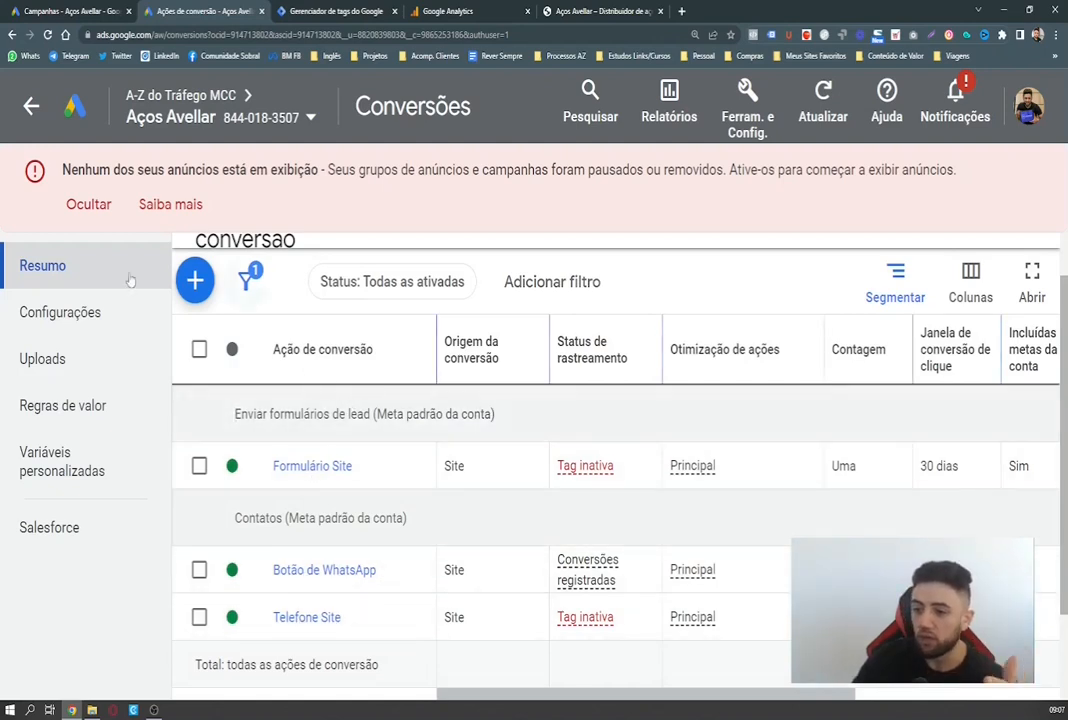
{"action": "scroll", "coordinate": [189, 360], "scroll_direction": "up", "scroll_amount": 1}
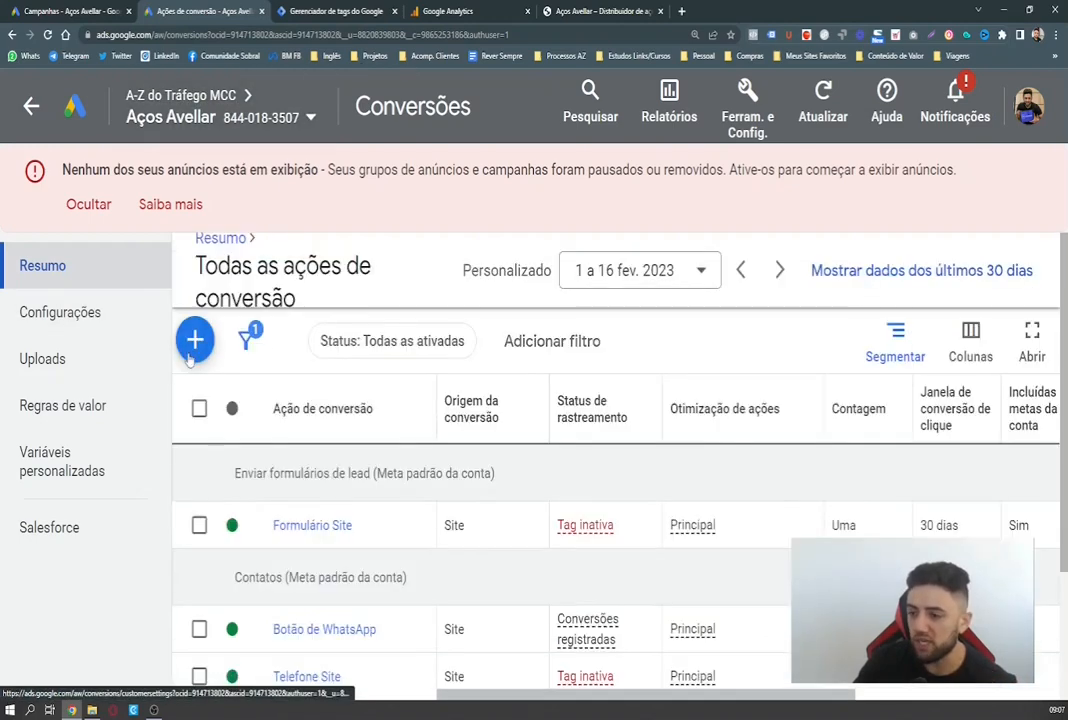
{"action": "left_click", "coordinate": [214, 241]}
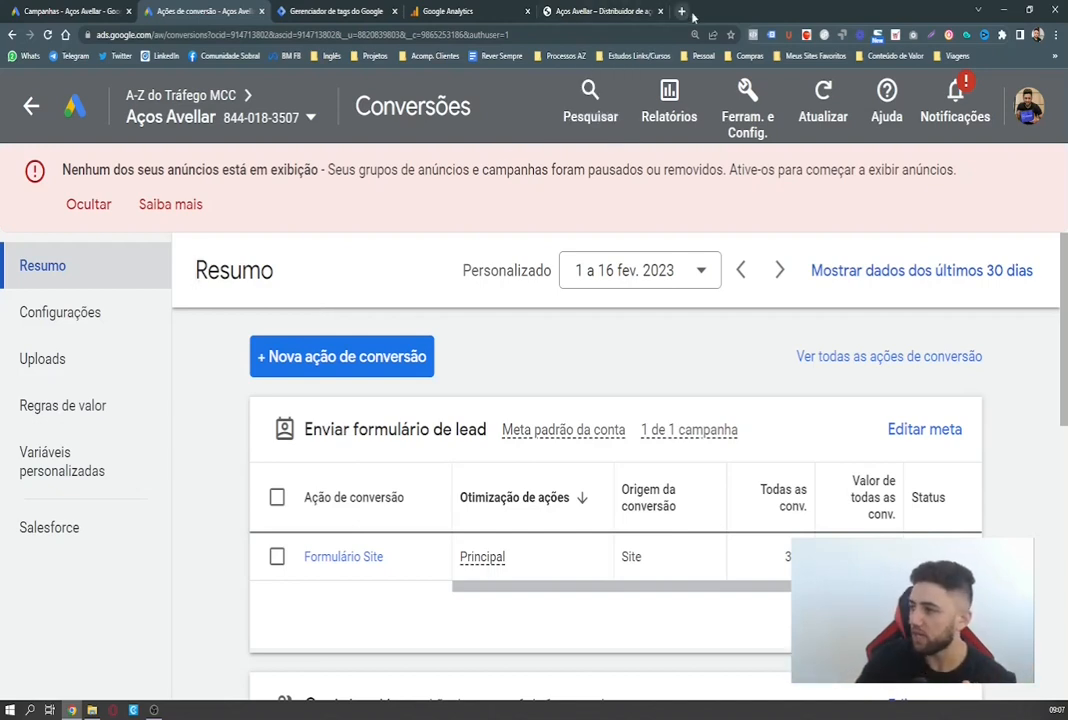
Open the Entre em contato support form and read through the suggested article "Configurar a tag do Google".
{"action": "left_click", "coordinate": [884, 104]}
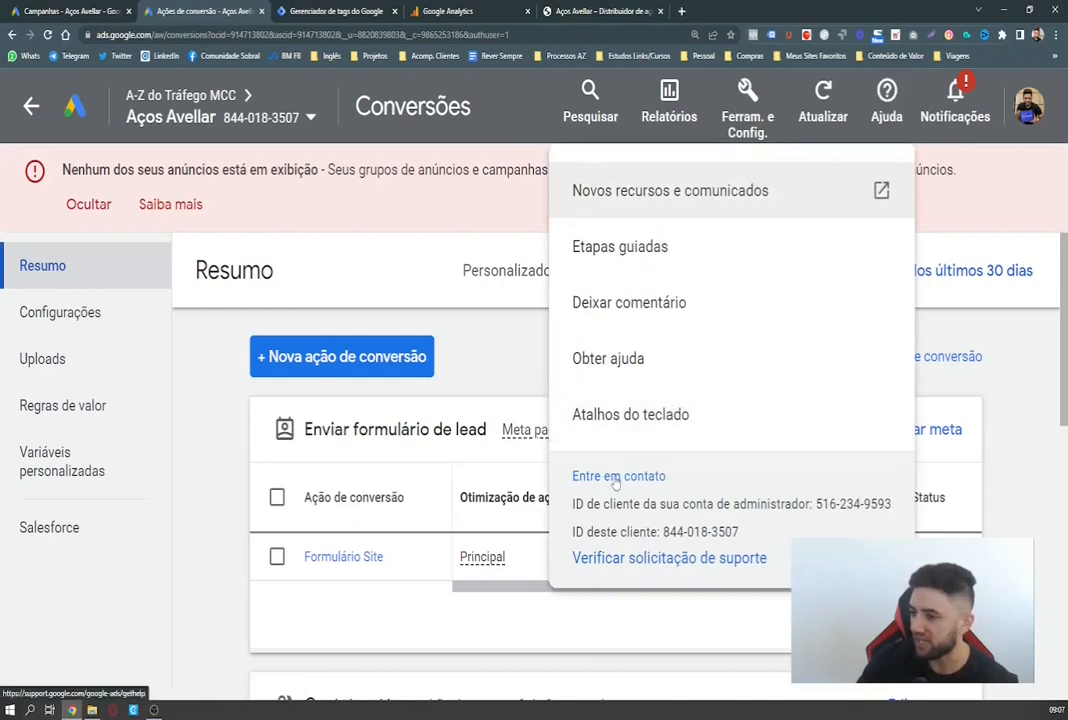
{"action": "left_click", "coordinate": [618, 478]}
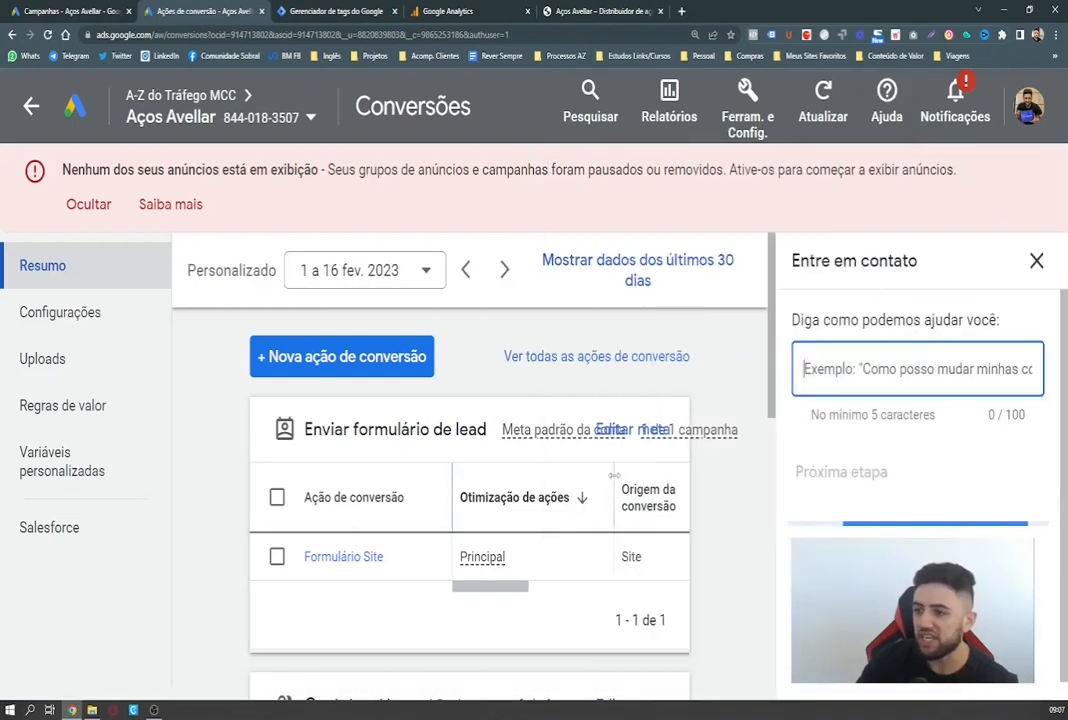
{"action": "scroll", "coordinate": [898, 494], "scroll_direction": "down", "scroll_amount": 5}
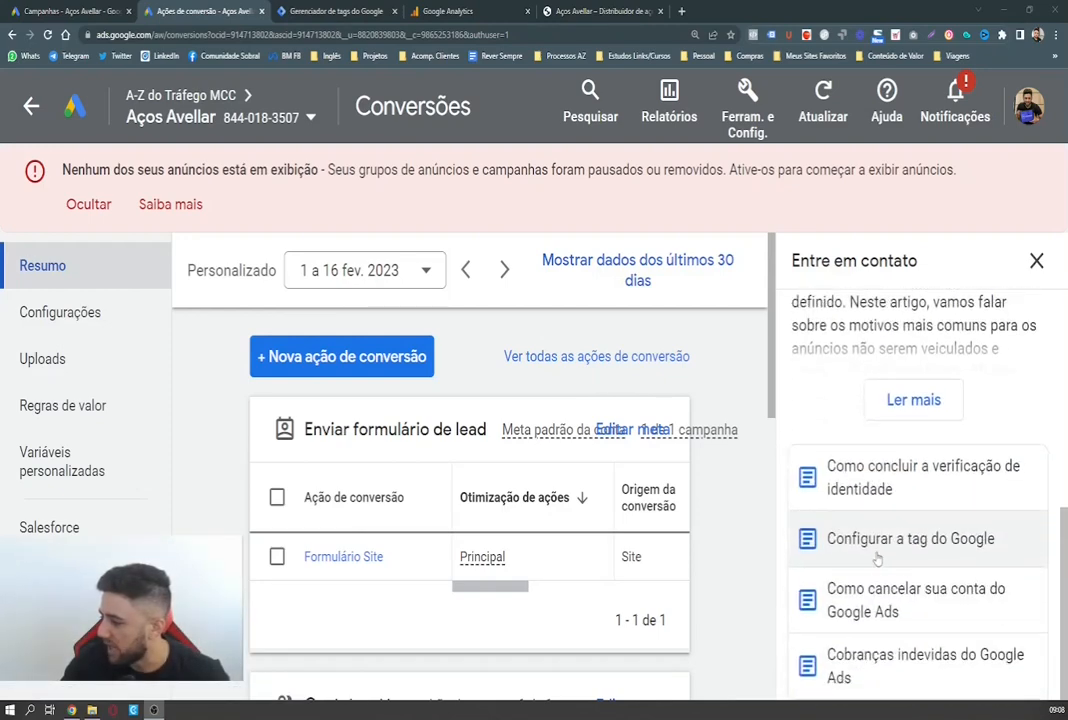
{"action": "left_click", "coordinate": [875, 540]}
{"action": "scroll", "coordinate": [850, 500], "scroll_direction": "down", "scroll_amount": 5}
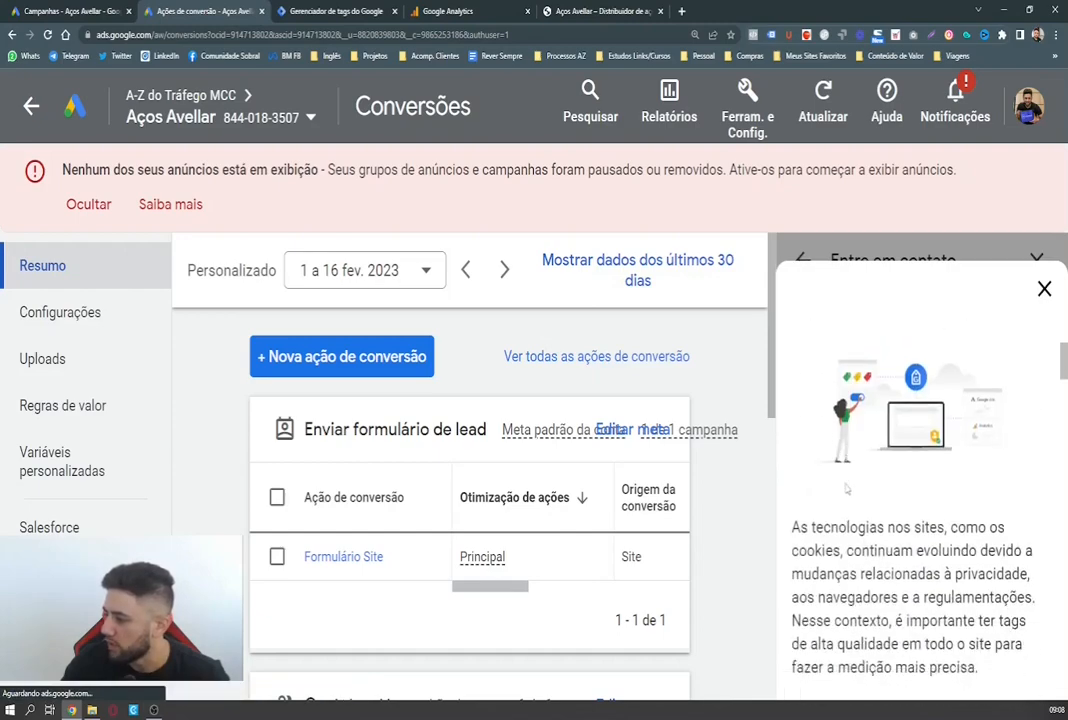
{"action": "scroll", "coordinate": [846, 494], "scroll_direction": "down", "scroll_amount": 12}
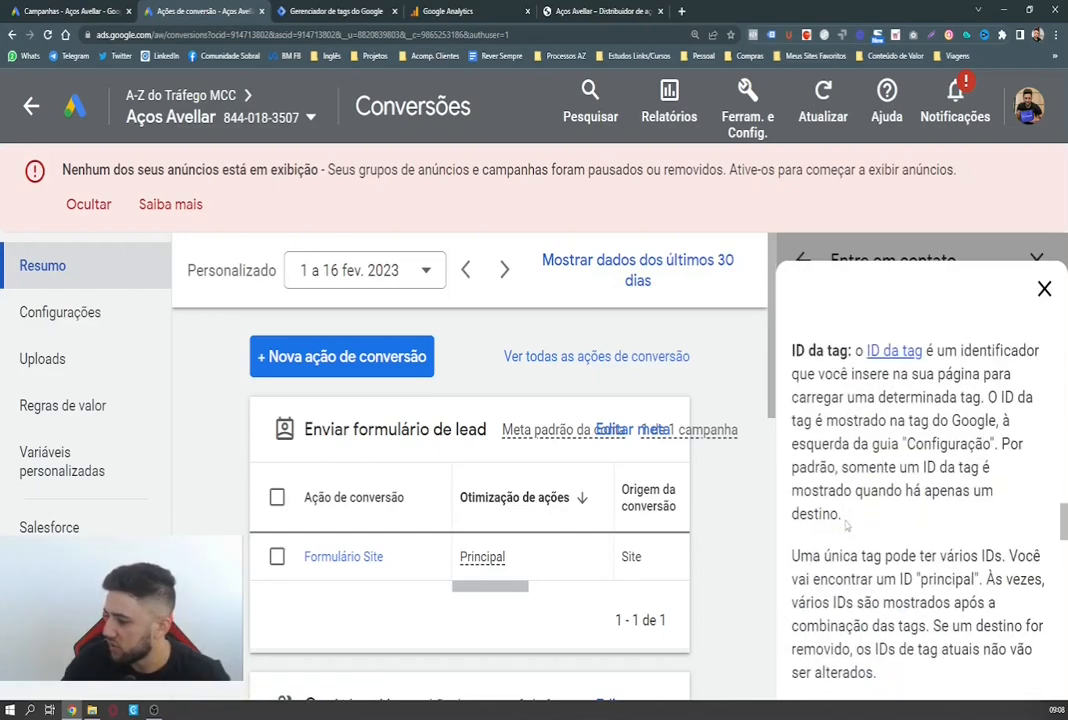
{"action": "scroll", "coordinate": [846, 524], "scroll_direction": "down", "scroll_amount": 10}
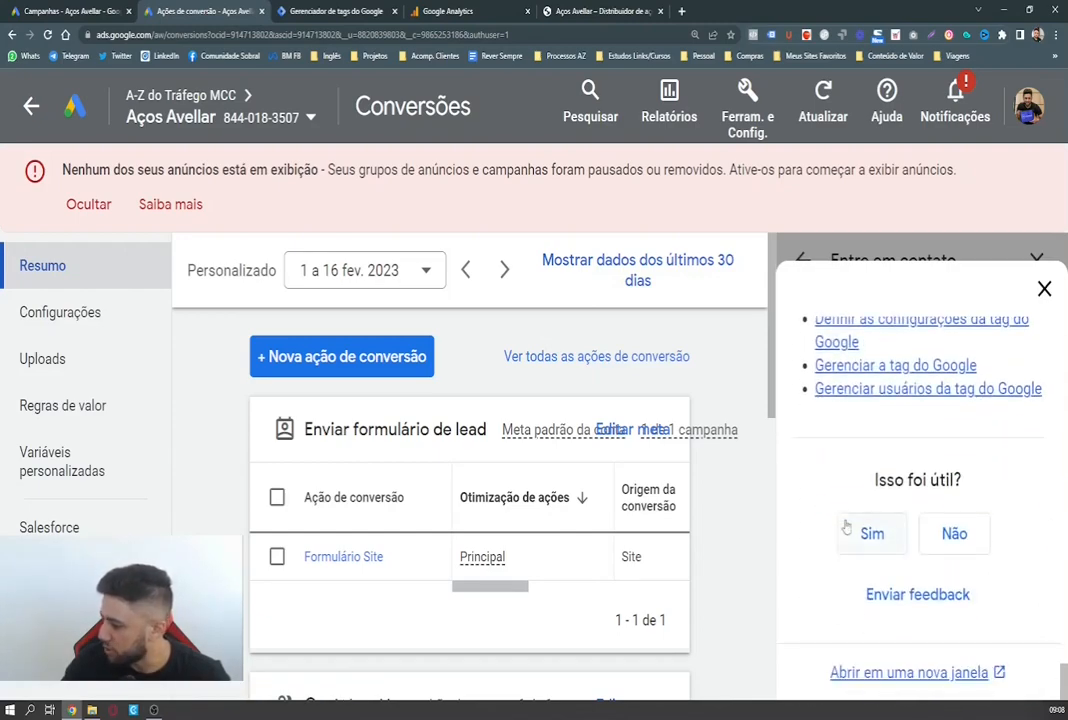
Skim back through the article "Configurar a tag do Google" to its beginning and close it.
{"action": "scroll", "coordinate": [846, 527], "scroll_direction": "up", "scroll_amount": 4}
{"action": "scroll", "coordinate": [876, 511], "scroll_direction": "up", "scroll_amount": 8}
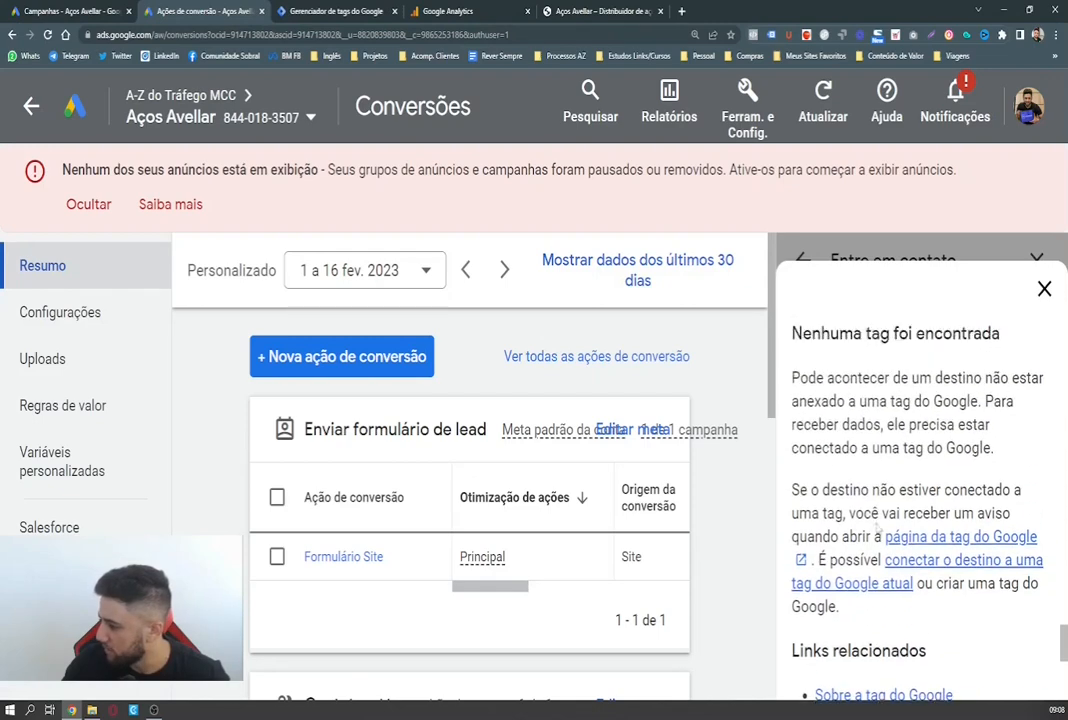
{"action": "scroll", "coordinate": [876, 523], "scroll_direction": "up", "scroll_amount": 7}
{"action": "scroll", "coordinate": [876, 531], "scroll_direction": "down", "scroll_amount": 1}
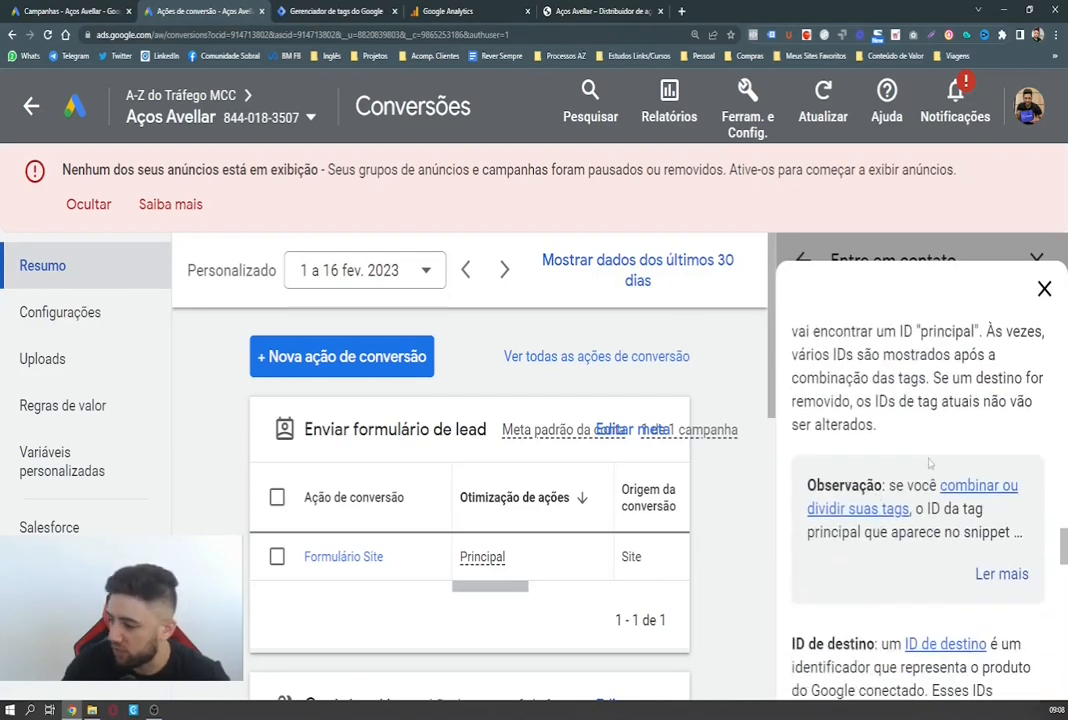
{"action": "scroll", "coordinate": [878, 530], "scroll_direction": "up", "scroll_amount": 5}
{"action": "scroll", "coordinate": [889, 527], "scroll_direction": "up", "scroll_amount": 10}
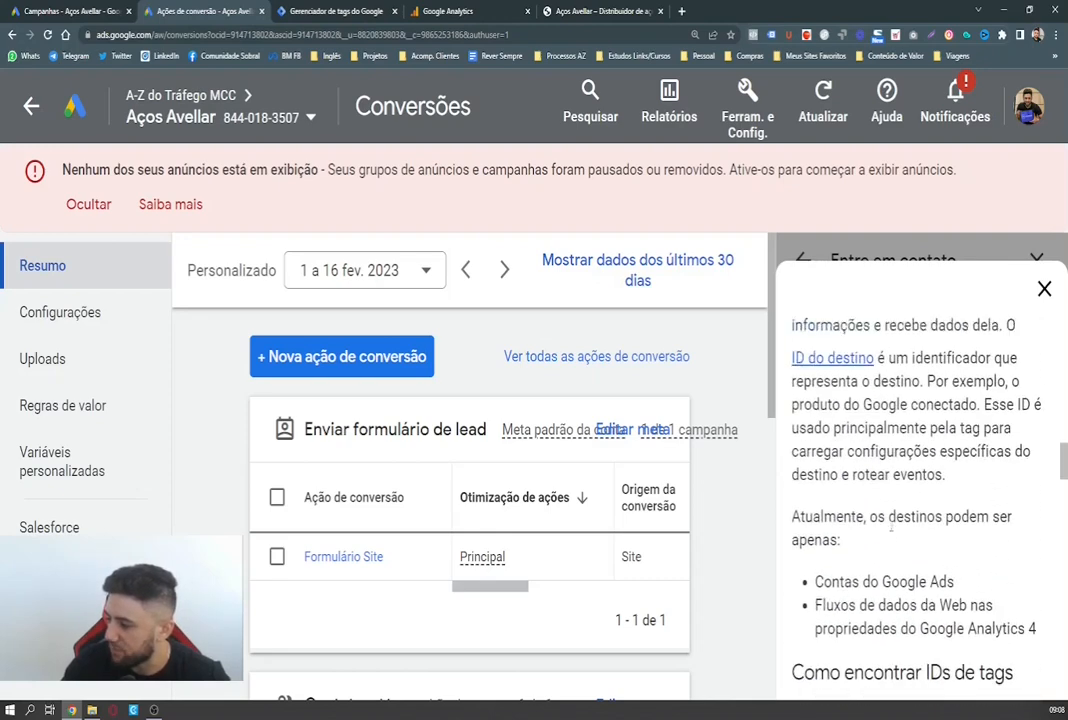
{"action": "scroll", "coordinate": [891, 531], "scroll_direction": "up", "scroll_amount": 3}
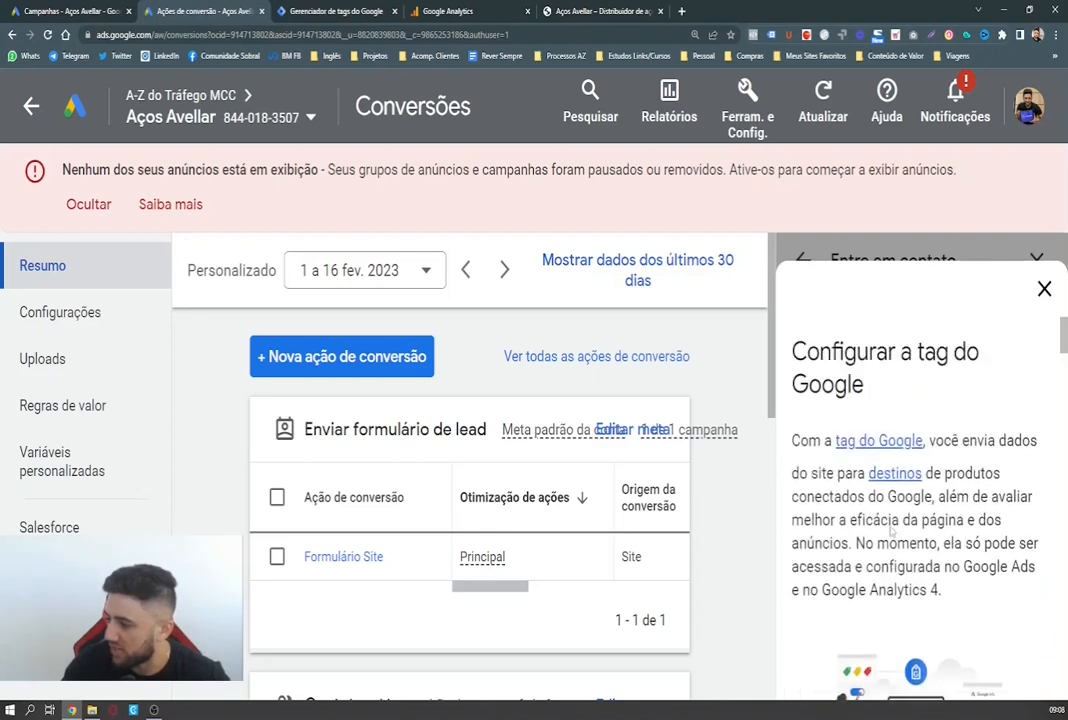
{"action": "left_click", "coordinate": [1044, 290]}
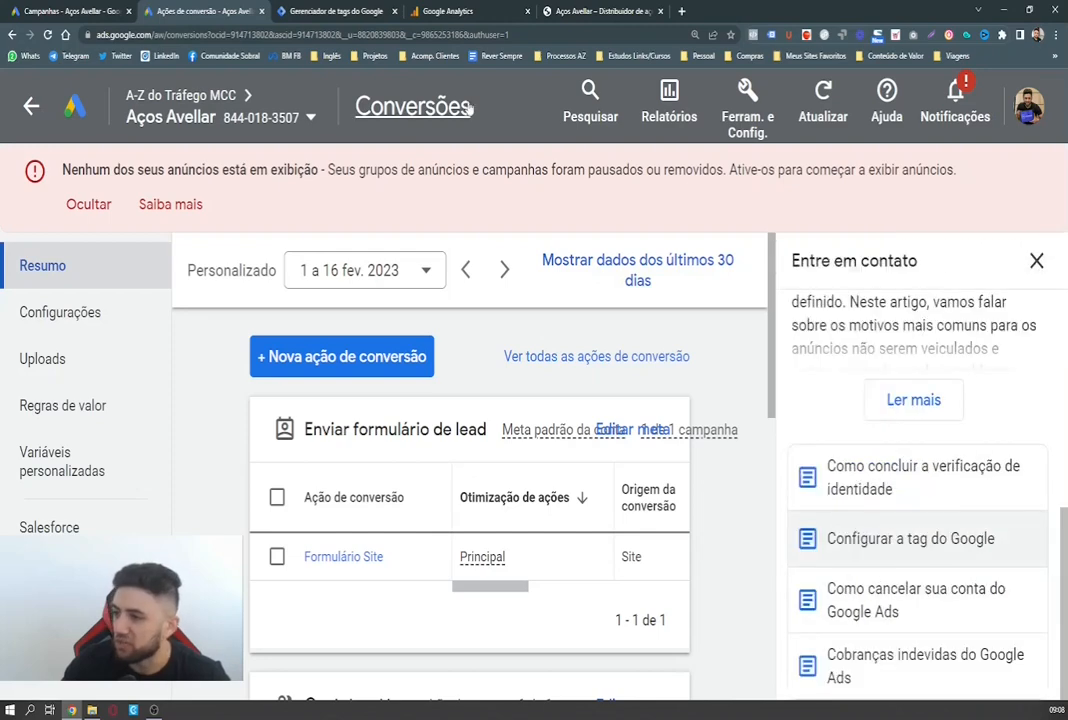
Open a new browser tab beside the conversions tab, and check the help options of the Google Ads account.
{"action": "key", "text": "ctrl+t"}
{"action": "left_click_drag", "start_coordinate": [701, 9], "coordinate": [238, 8]}
{"action": "left_click", "coordinate": [192, 9]}
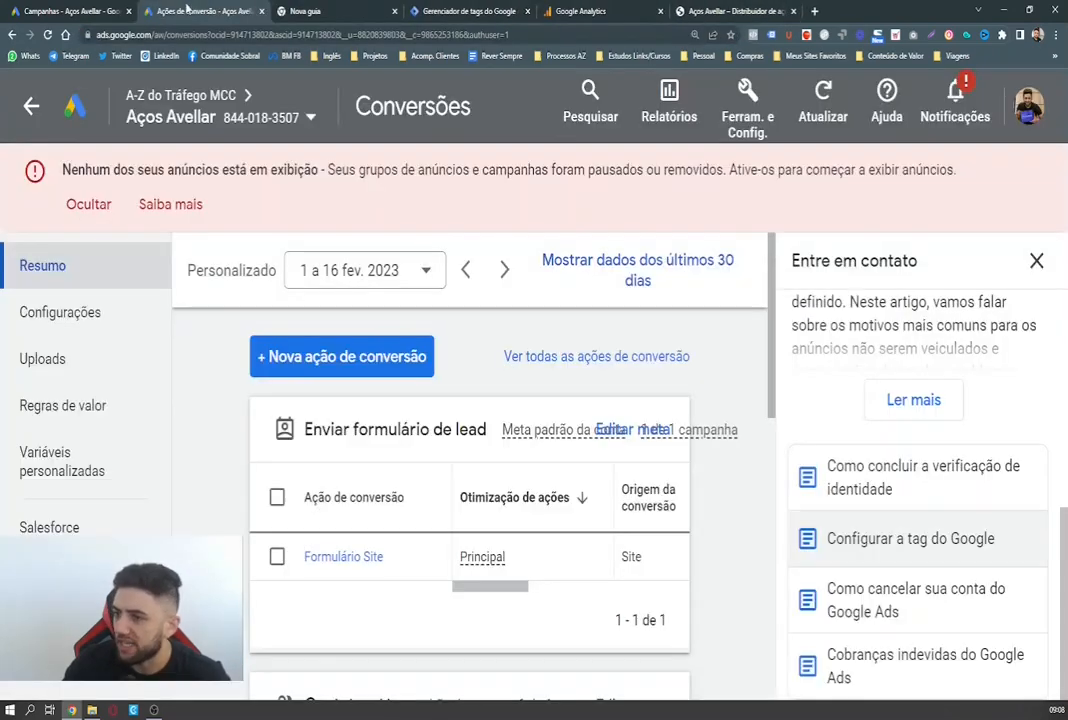
{"action": "left_click", "coordinate": [955, 100]}
{"action": "left_click", "coordinate": [886, 100]}
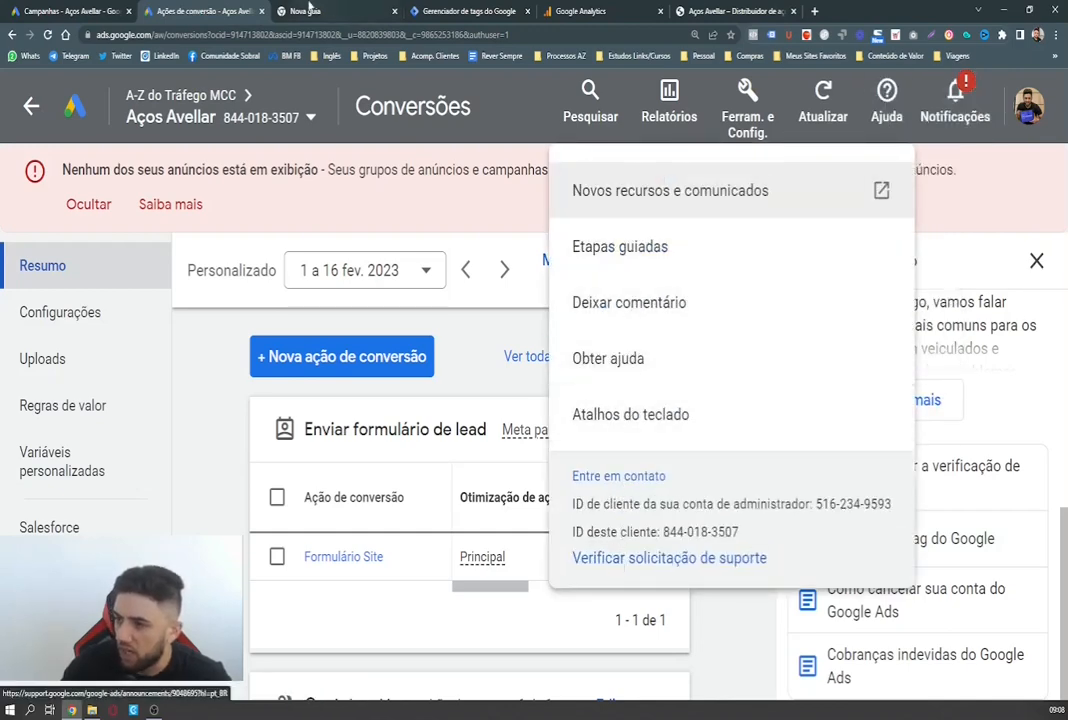
Look up "ajuda google" in the new tab and open the Ajuda do Google Ads help center.
{"action": "left_click", "coordinate": [308, 11]}
{"action": "left_click", "coordinate": [220, 35]}
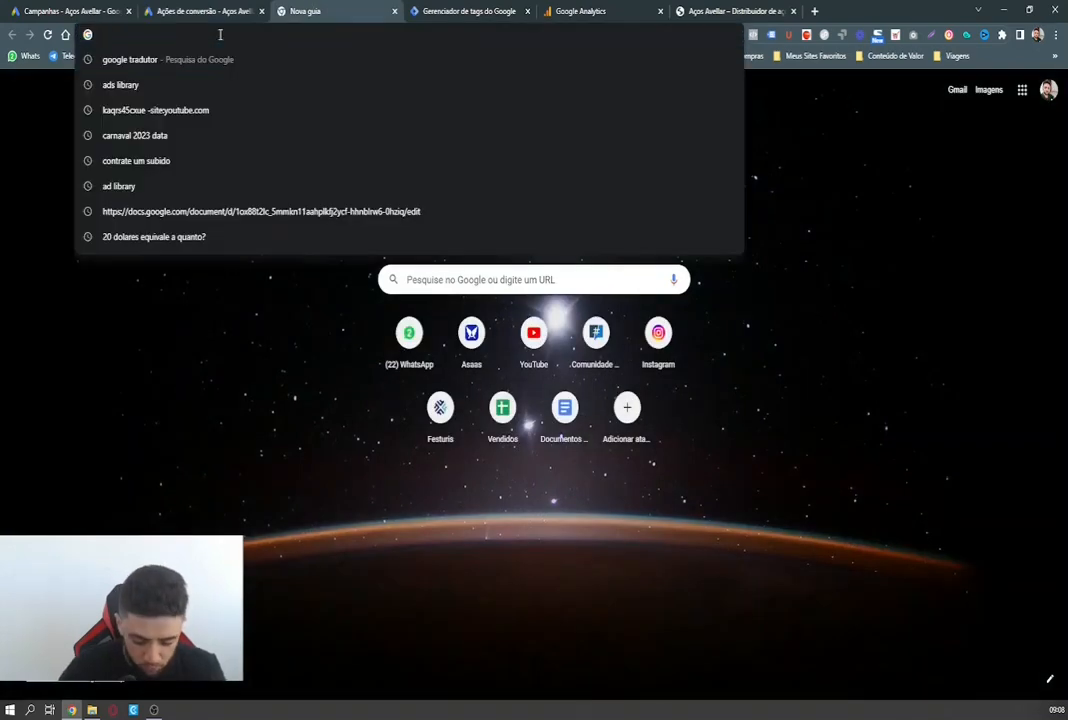
{"action": "type", "text": "g"}
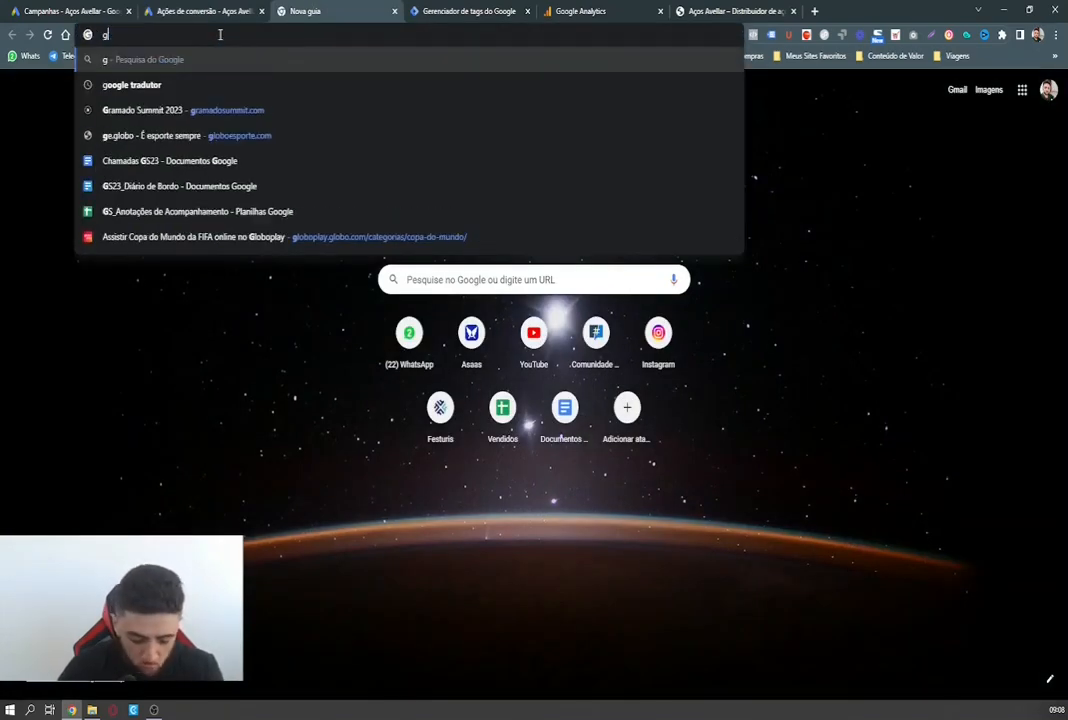
{"action": "key", "text": "BackSpace"}
{"action": "key", "text": "BackSpace"}
{"action": "type", "text": "ajuda google"}
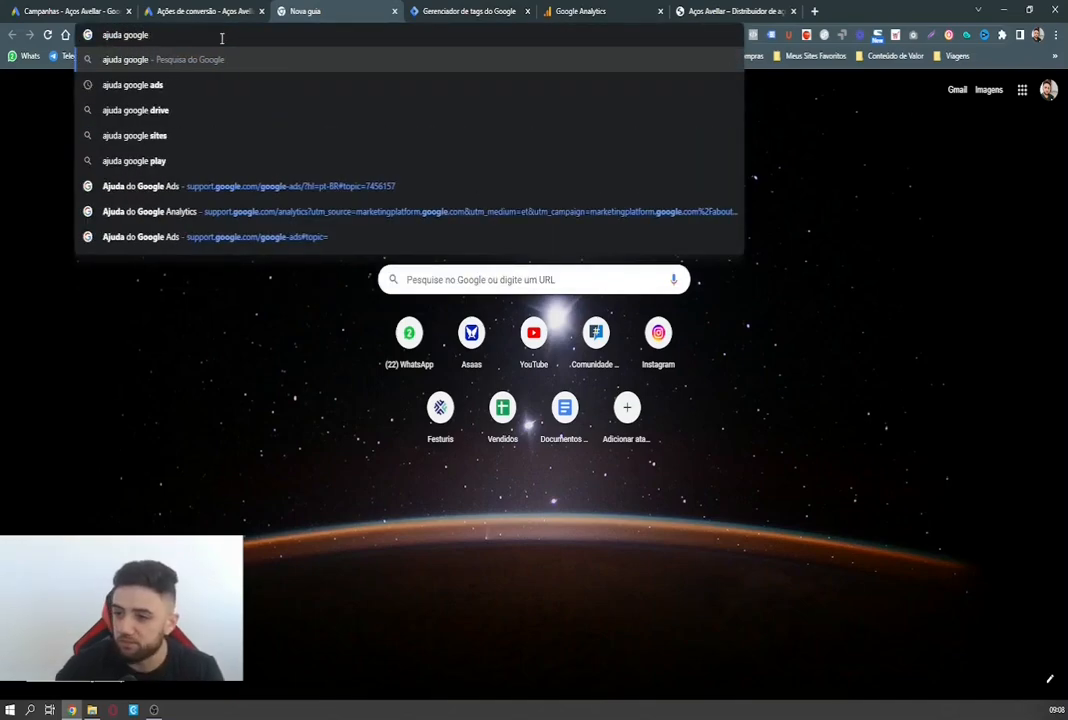
{"action": "left_click", "coordinate": [138, 238]}
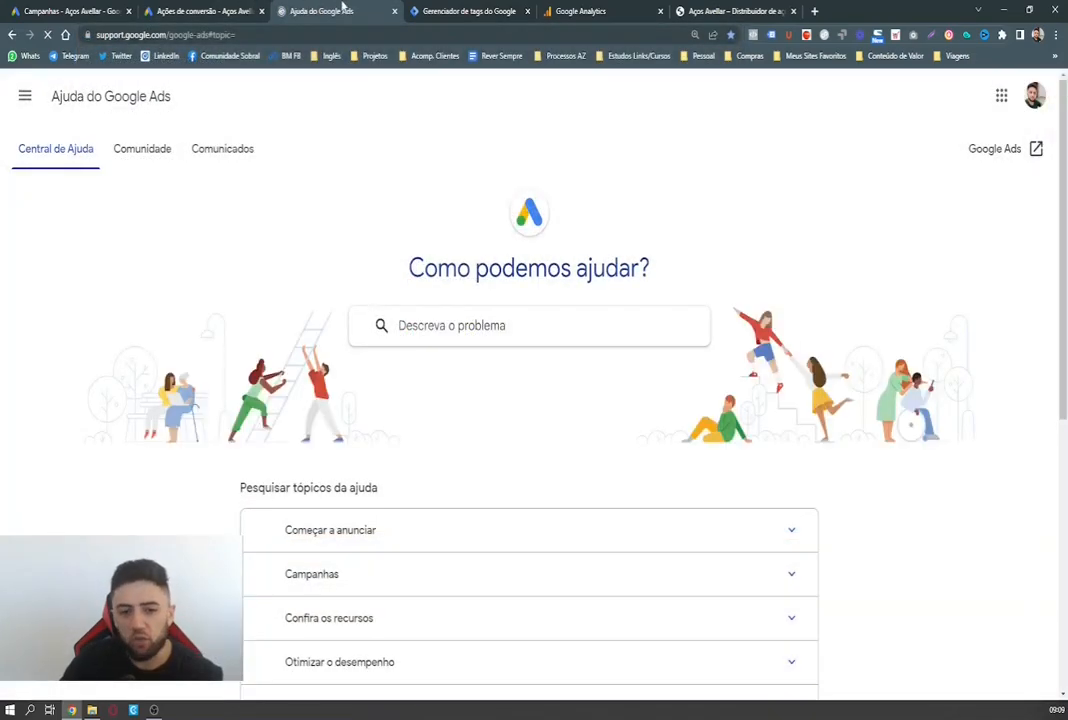
Open the Fale conosco contact form from the help center and select the customer ID of a Google Ads account.
{"action": "scroll", "coordinate": [505, 412], "scroll_direction": "down", "scroll_amount": 6}
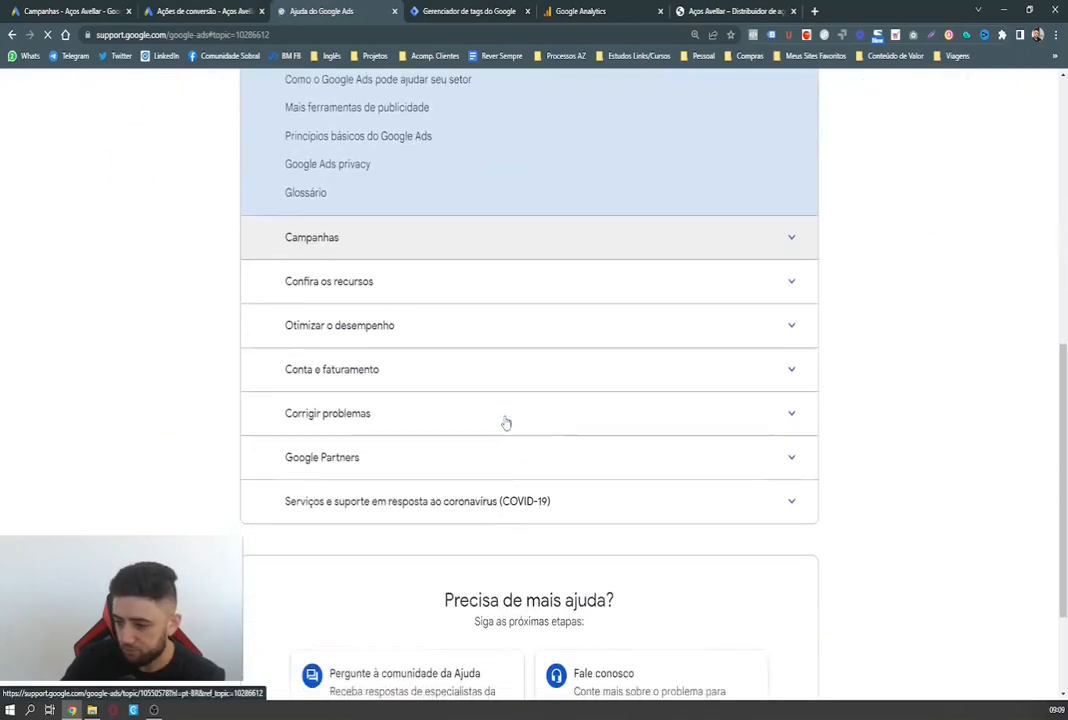
{"action": "scroll", "coordinate": [505, 421], "scroll_direction": "down", "scroll_amount": 2}
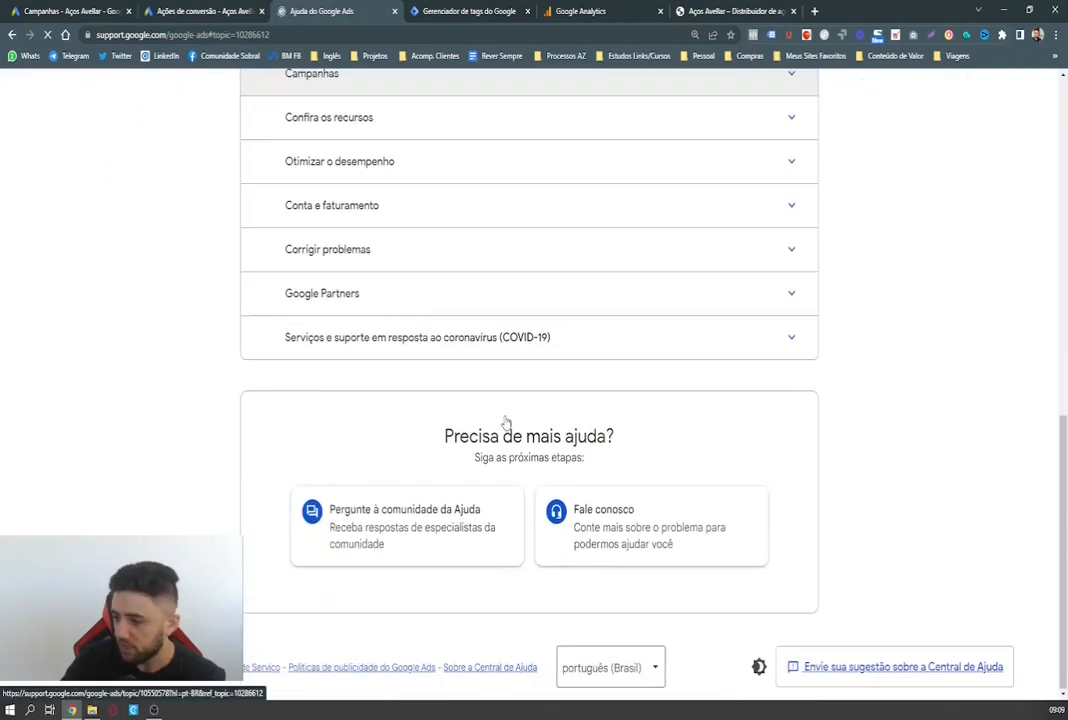
{"action": "left_click", "coordinate": [558, 518]}
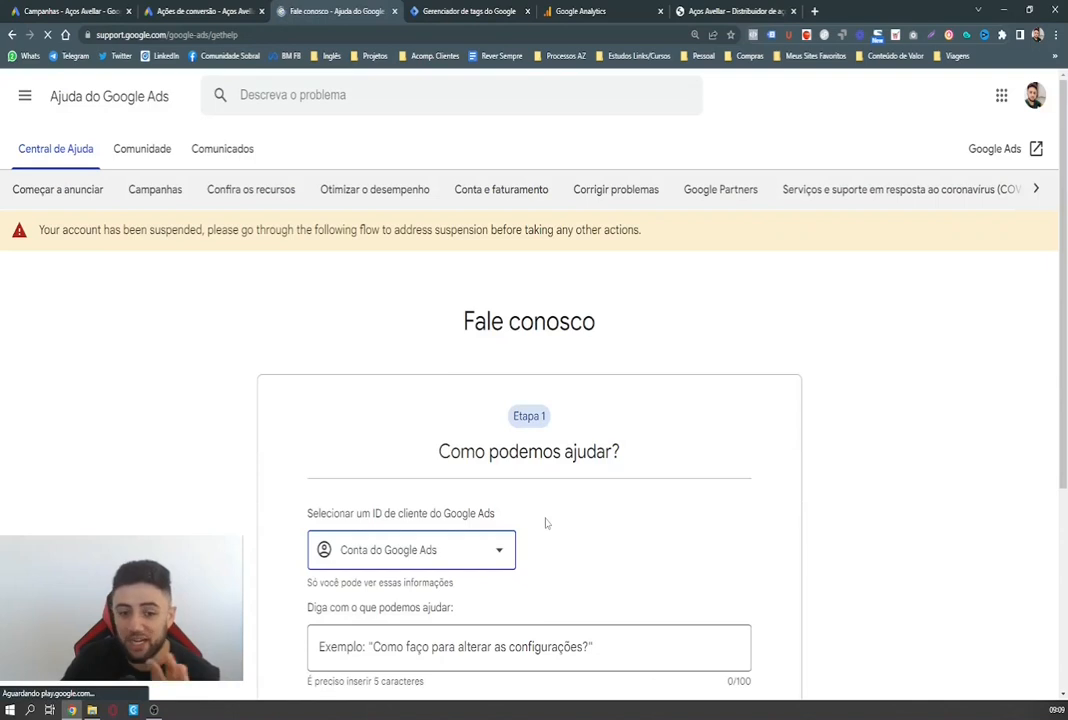
{"action": "scroll", "coordinate": [546, 522], "scroll_direction": "down", "scroll_amount": 3}
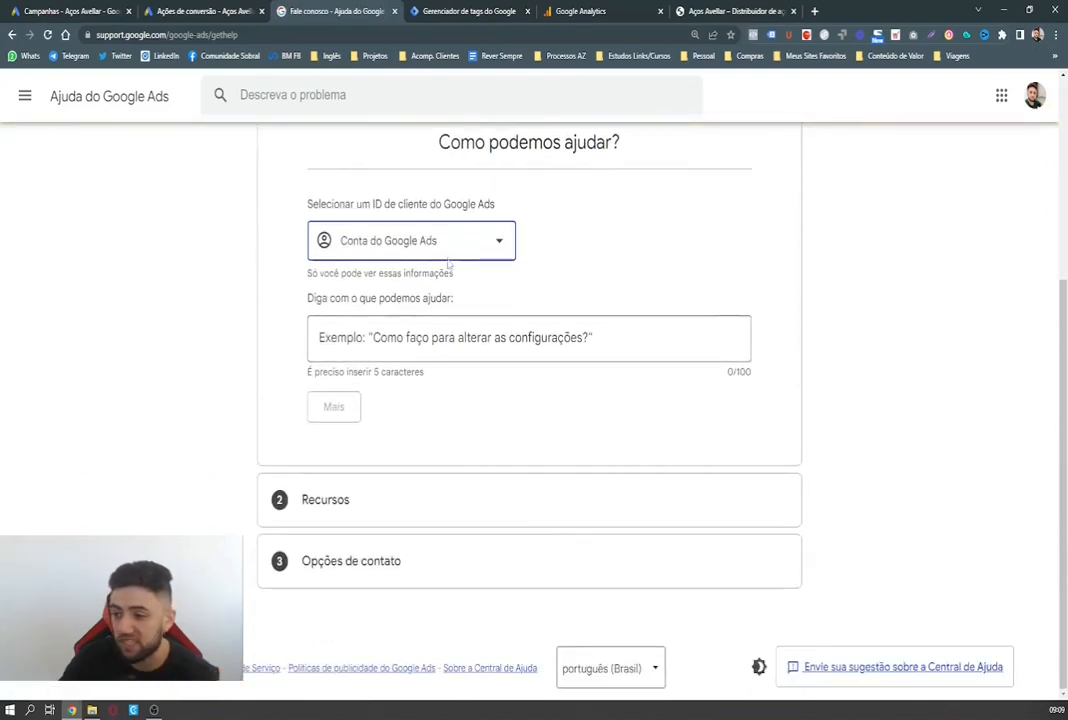
{"action": "left_click", "coordinate": [388, 244]}
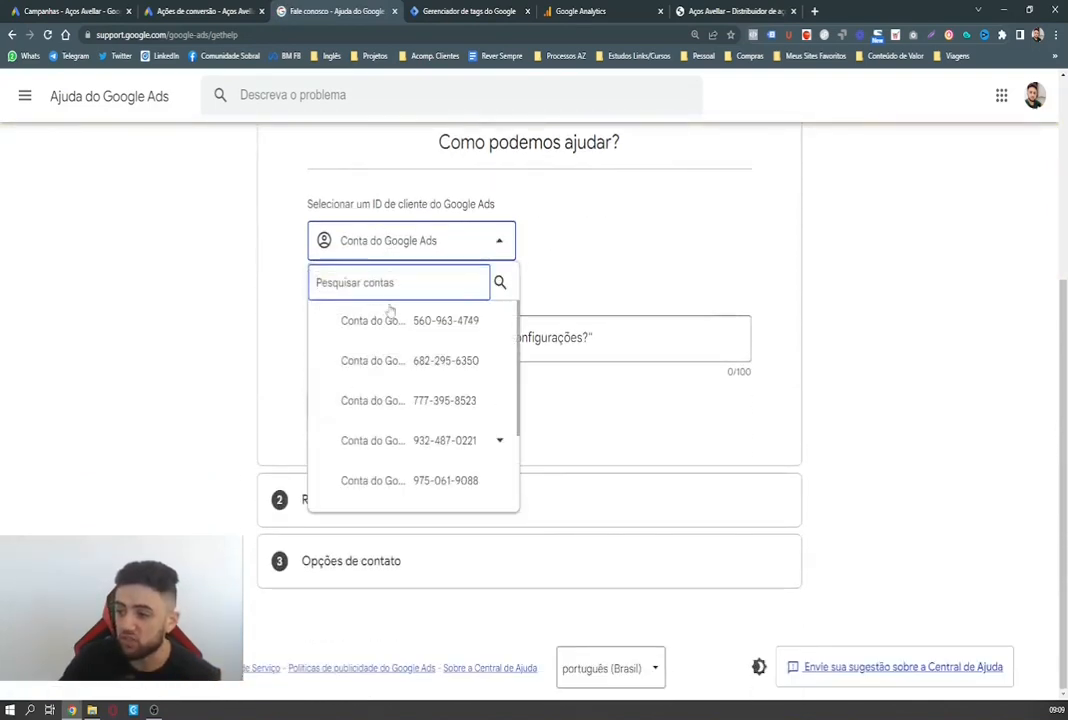
{"action": "left_click", "coordinate": [382, 442]}
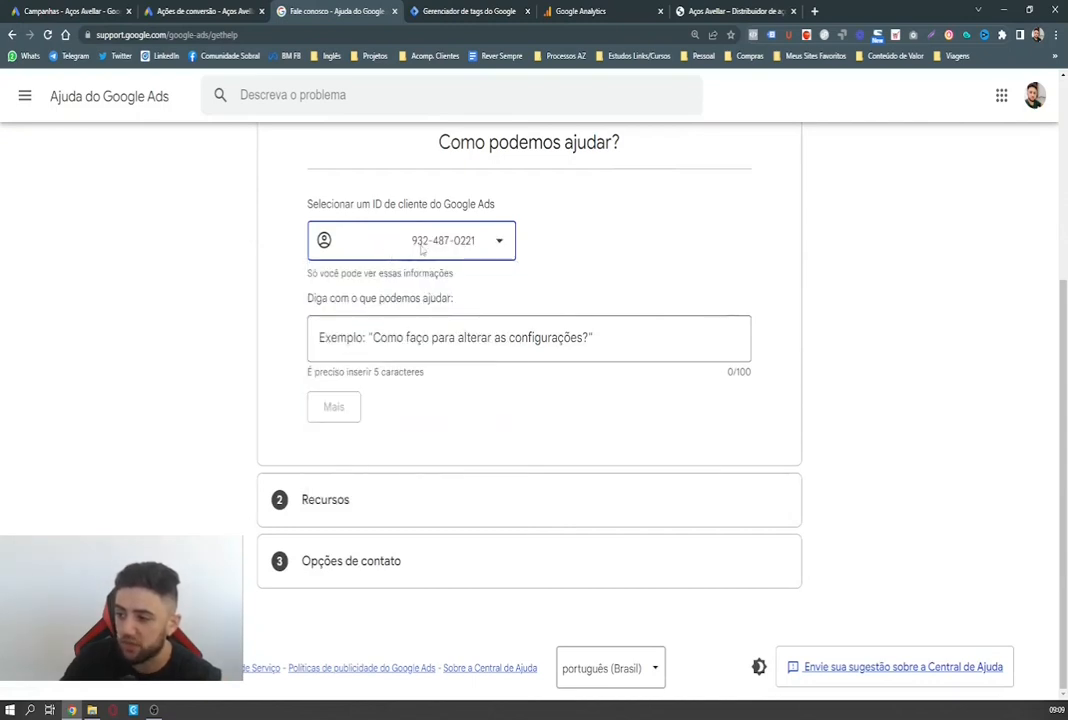
Describe the support request as "Reunião time de tags do Google" and submit it to get the problem categories.
{"action": "left_click", "coordinate": [410, 341]}
{"action": "type", "text": "sdsds"}
{"action": "left_click_drag", "start_coordinate": [412, 352], "coordinate": [269, 350]}
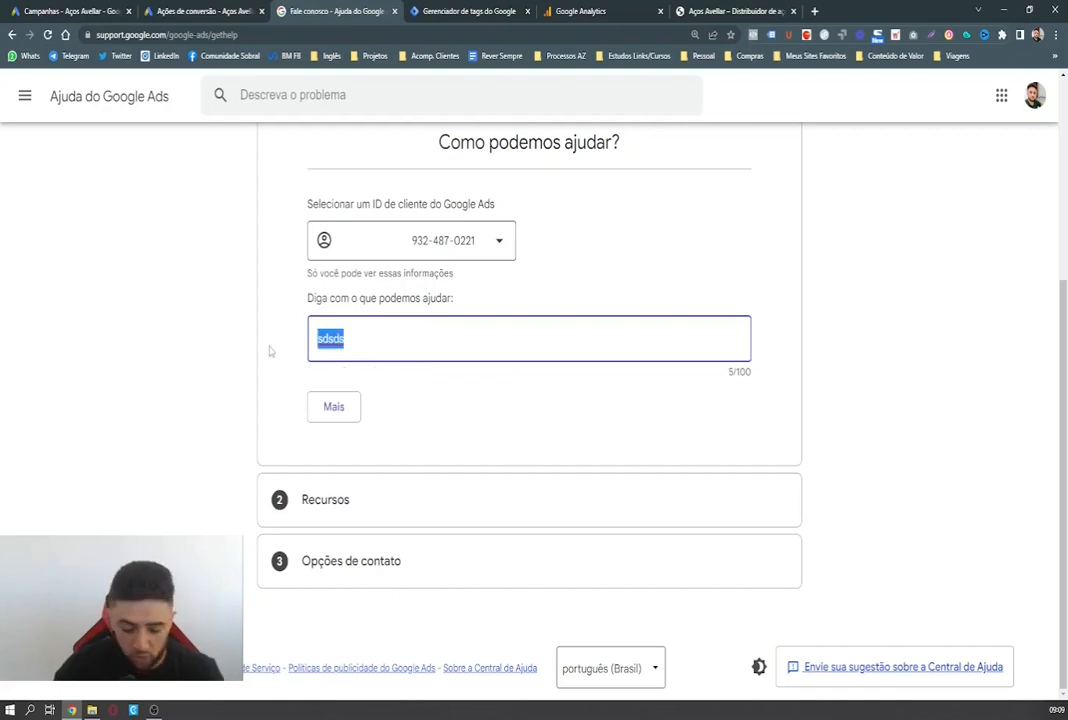
{"action": "type", "text": "Reunião"}
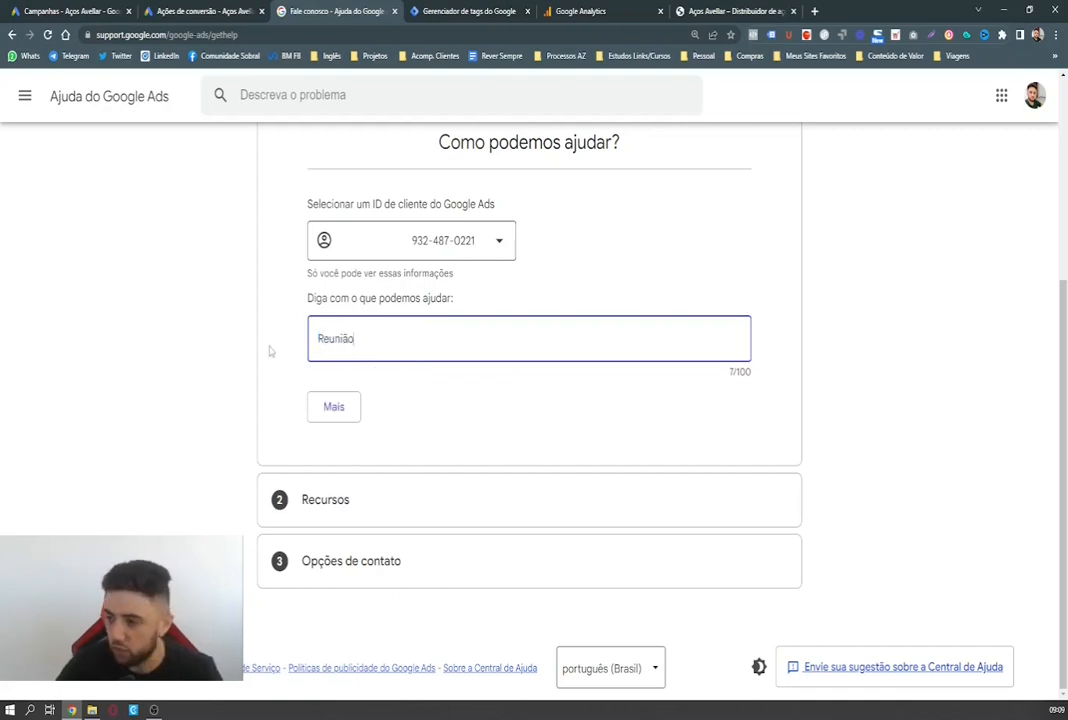
{"action": "type", "text": " time de tag"}
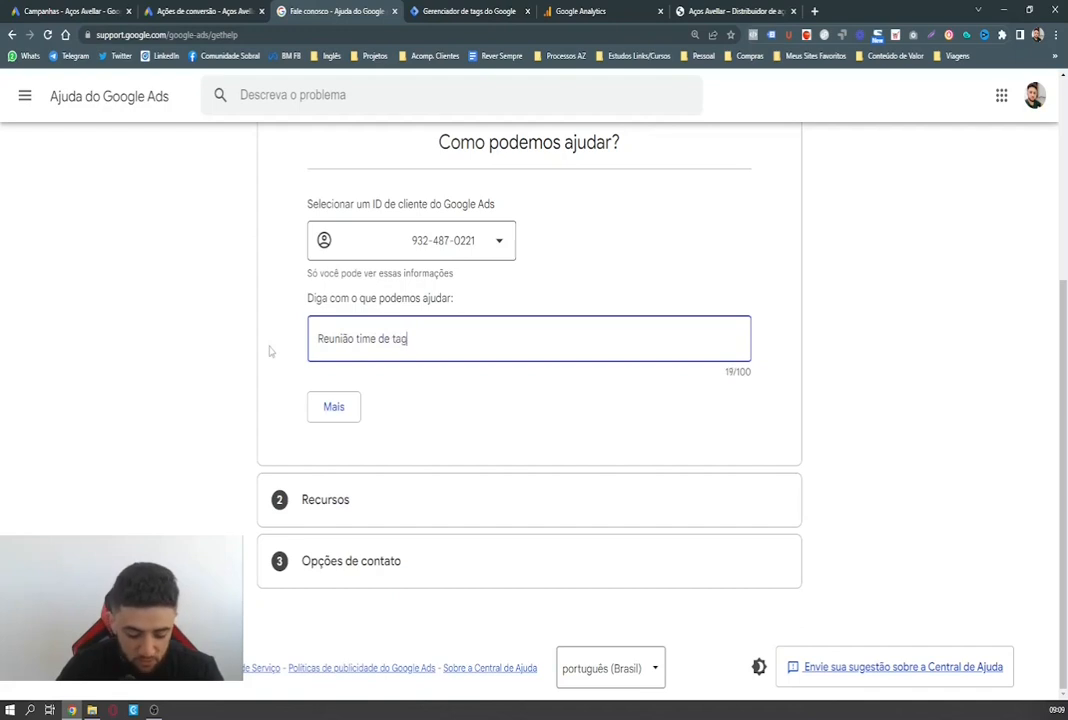
{"action": "type", "text": "s do Google"}
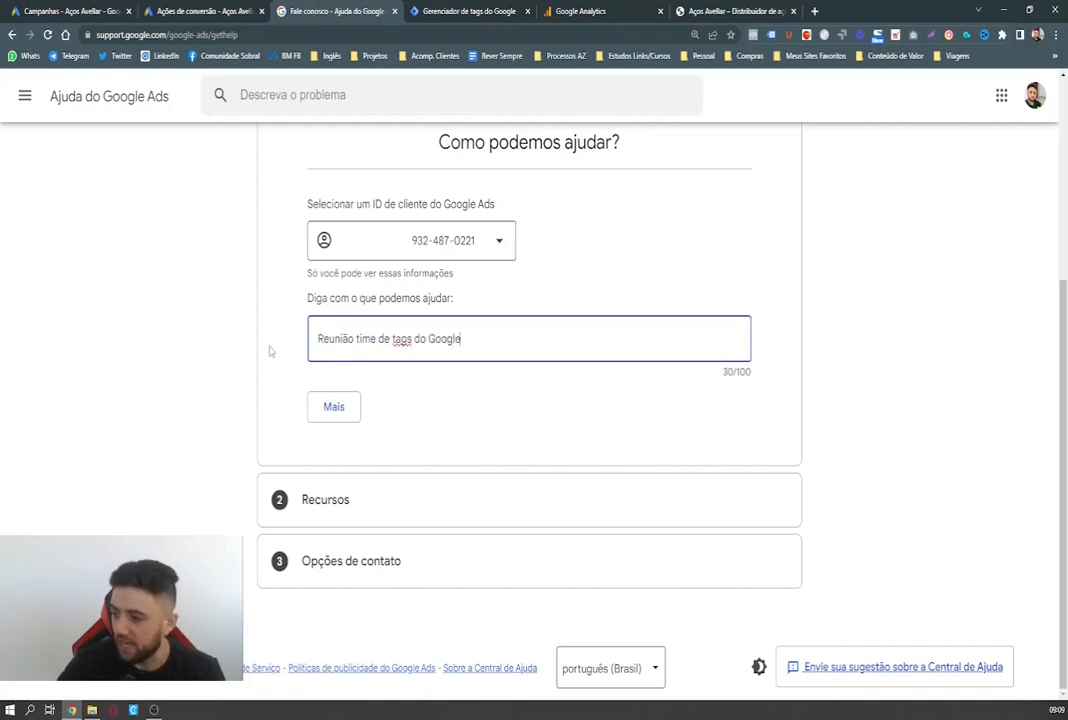
{"action": "left_click", "coordinate": [330, 406]}
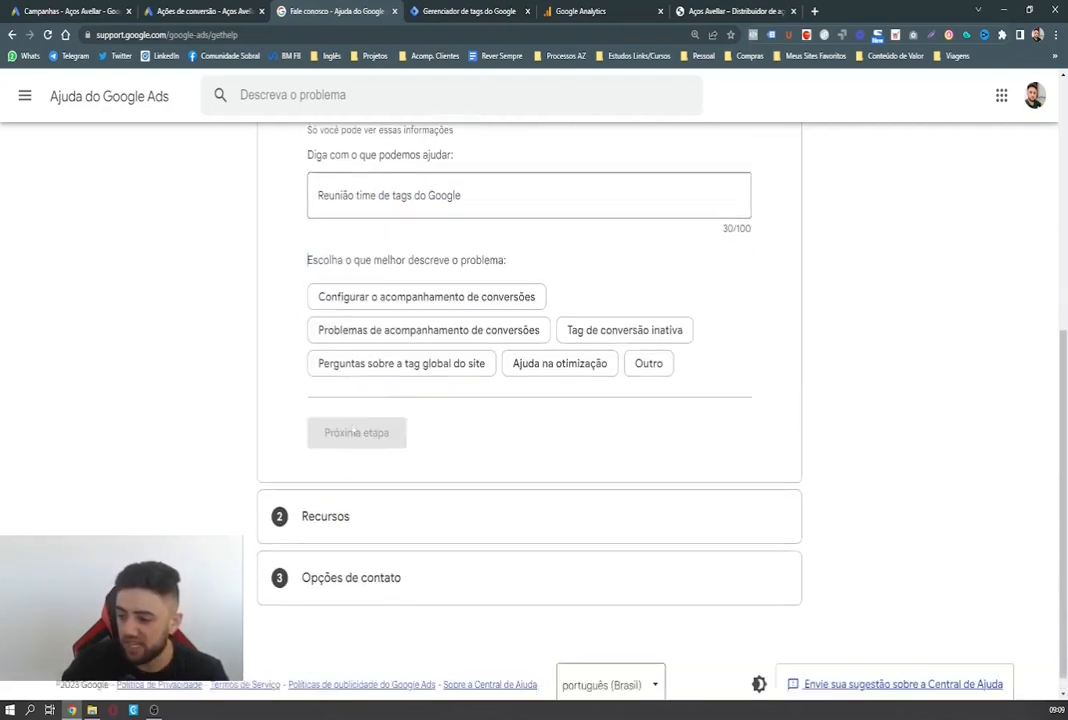
Classify the problem as Outro and continue past the suggested resources to the contact options.
{"action": "left_click", "coordinate": [646, 348]}
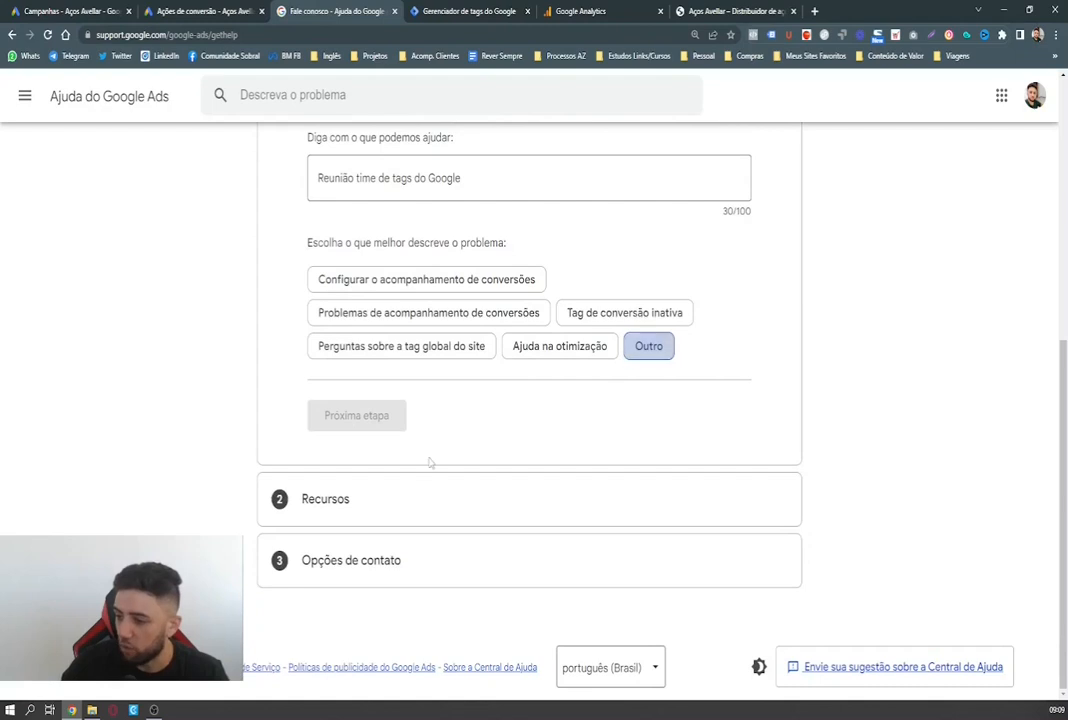
{"action": "left_click", "coordinate": [354, 419]}
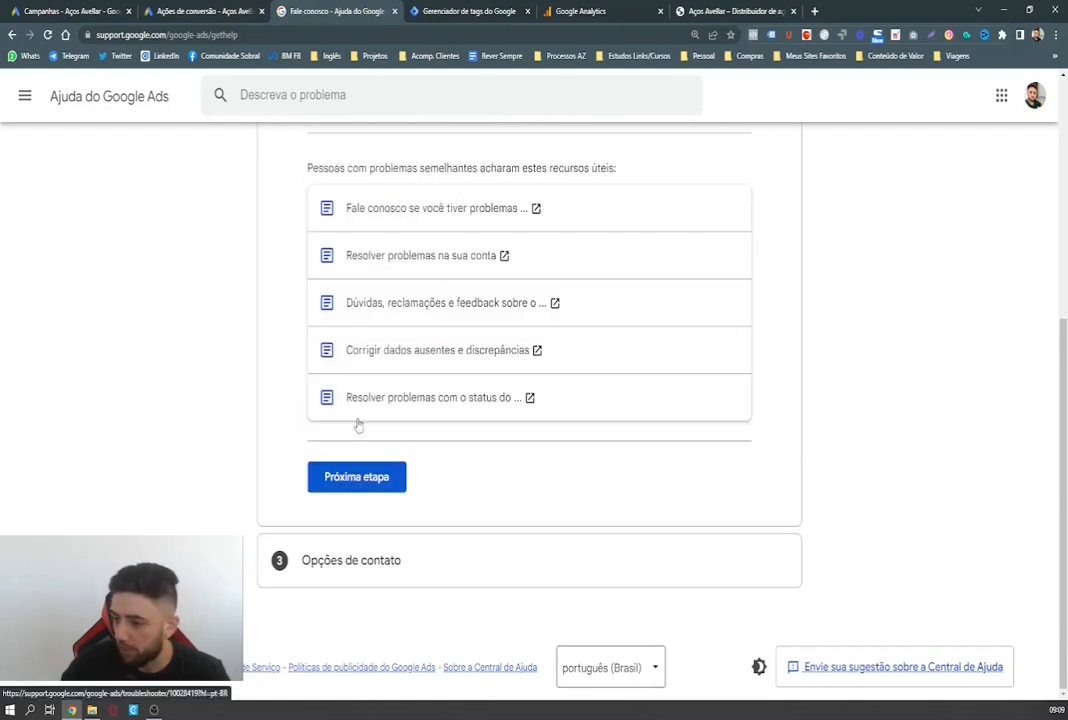
{"action": "left_click", "coordinate": [347, 479]}
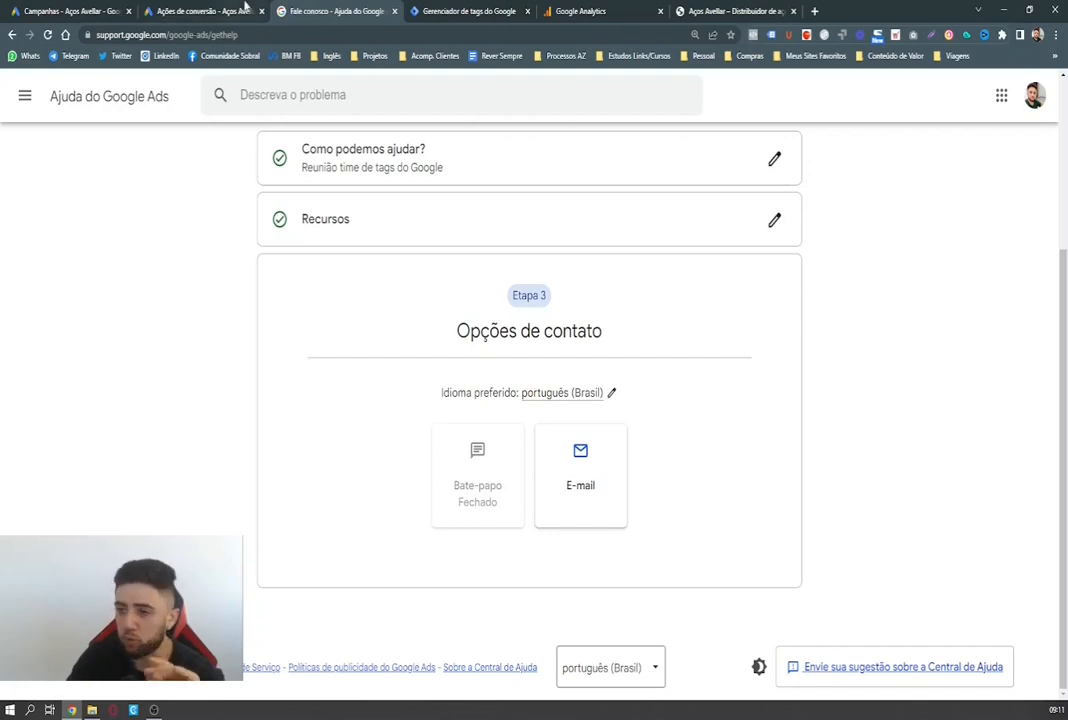
Review the conversion goals in Google Ads, and place the Aços Avellar website tab beside the conversions tab.
{"action": "left_click", "coordinate": [245, 8]}
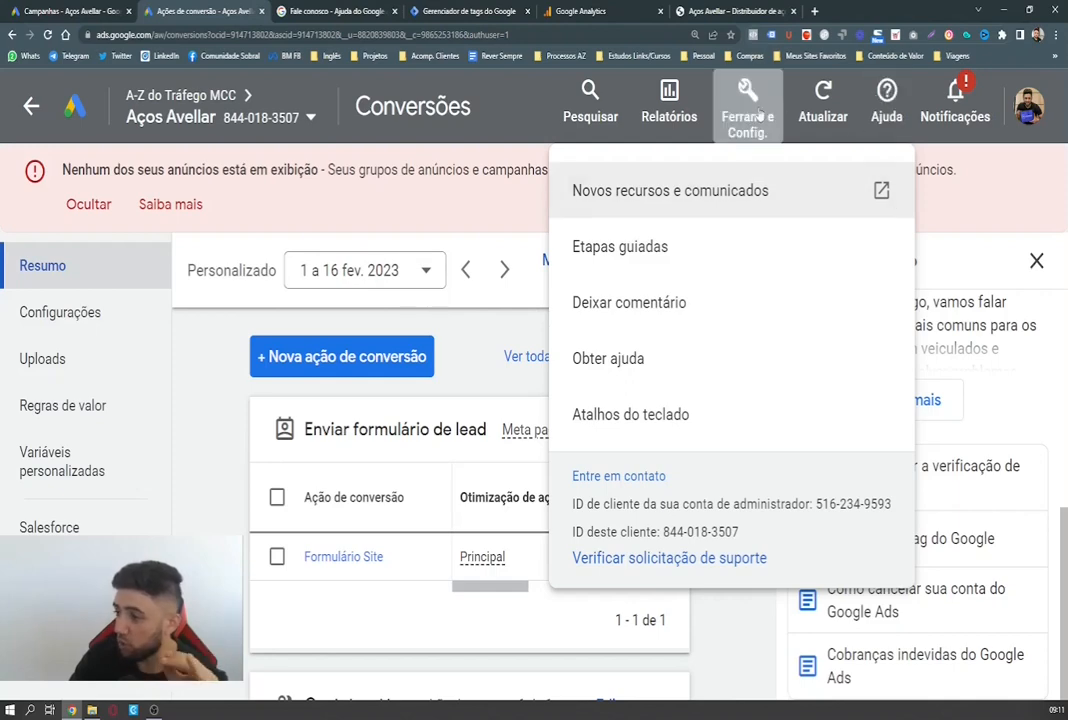
{"action": "scroll", "coordinate": [204, 465], "scroll_direction": "down", "scroll_amount": 3}
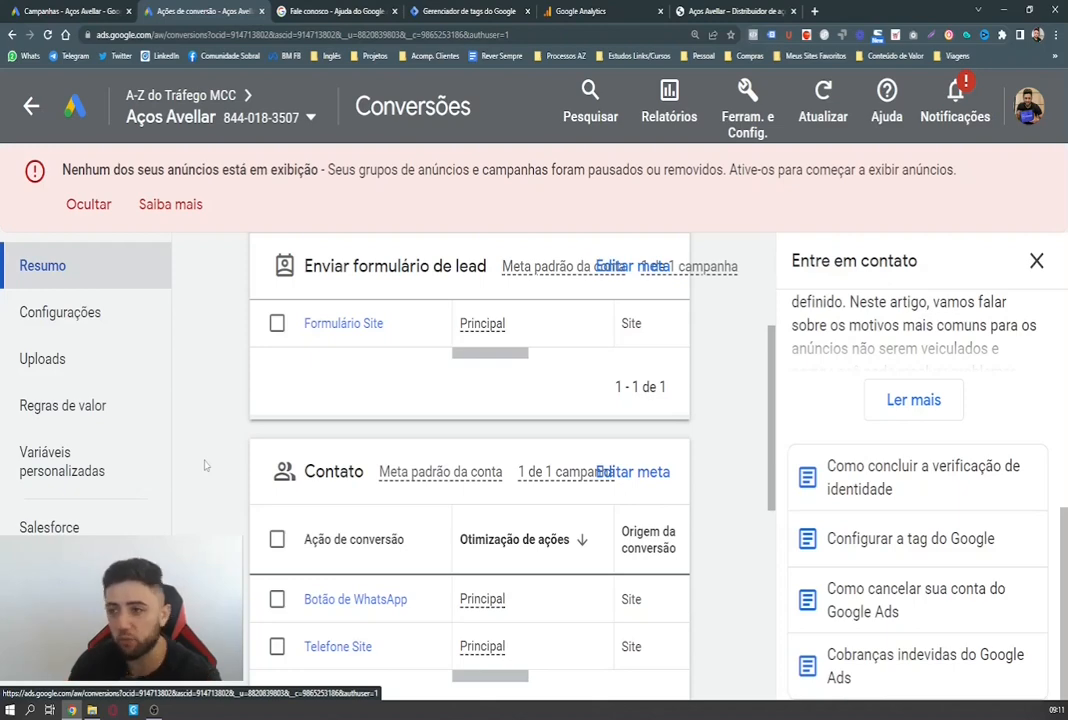
{"action": "left_click_drag", "start_coordinate": [703, 9], "coordinate": [333, 8]}
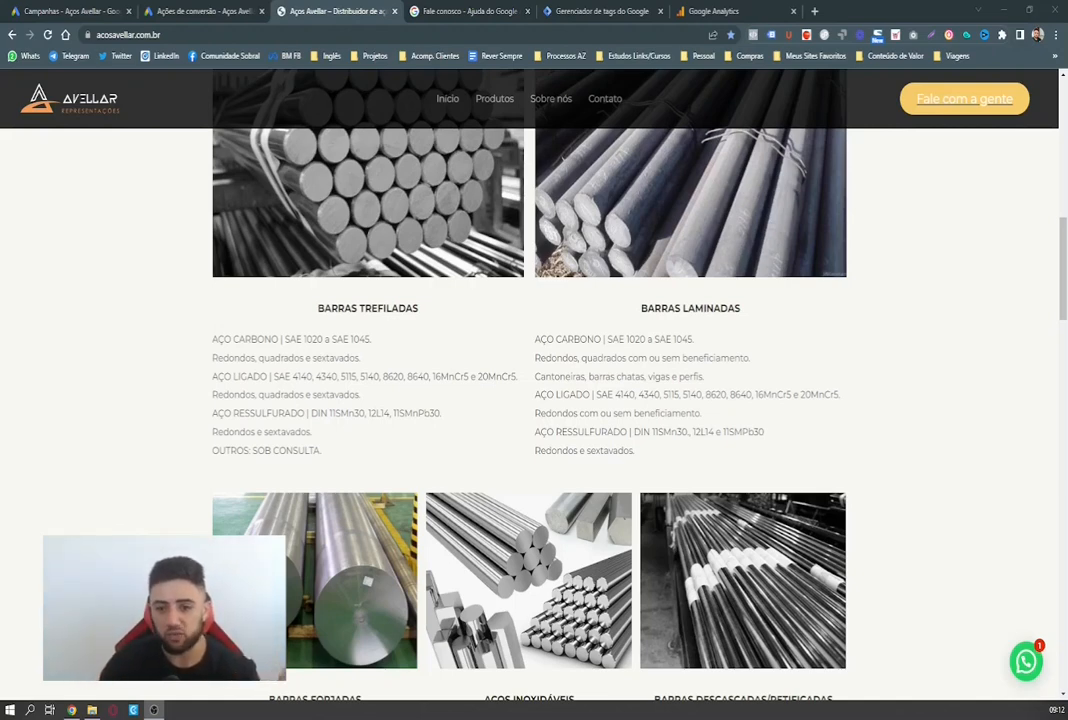
{"action": "scroll", "coordinate": [529, 380], "scroll_direction": "up", "scroll_amount": 1}
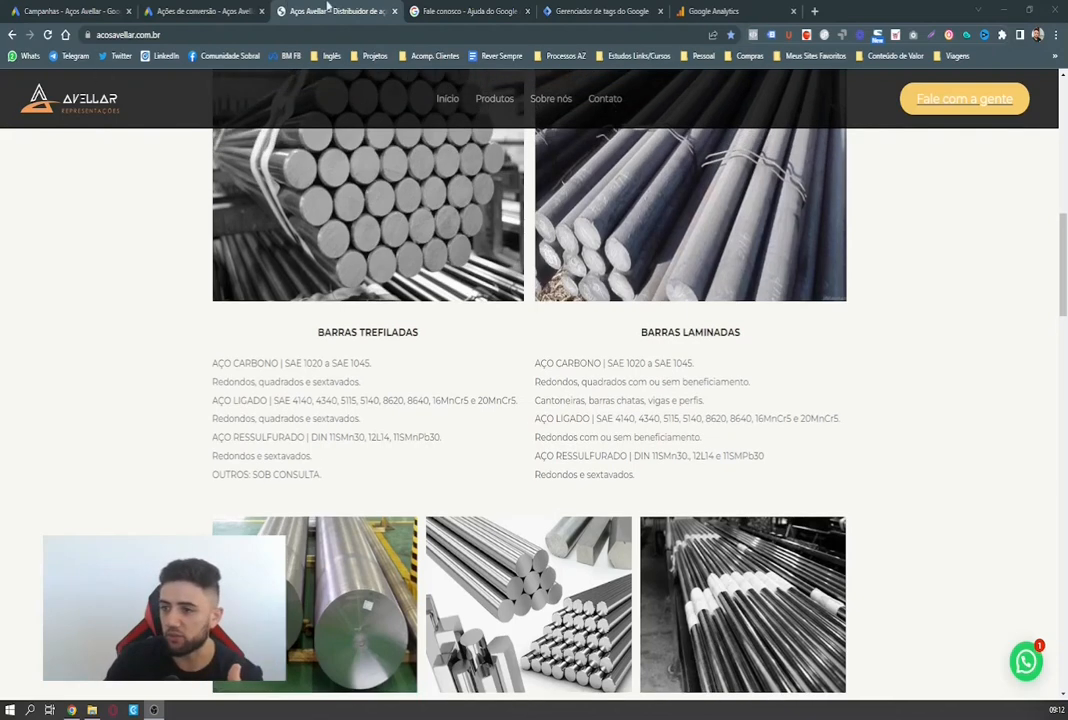
Close the Entre em contato panel on the conversions summary and start a new conversion action.
{"action": "left_click", "coordinate": [230, 10]}
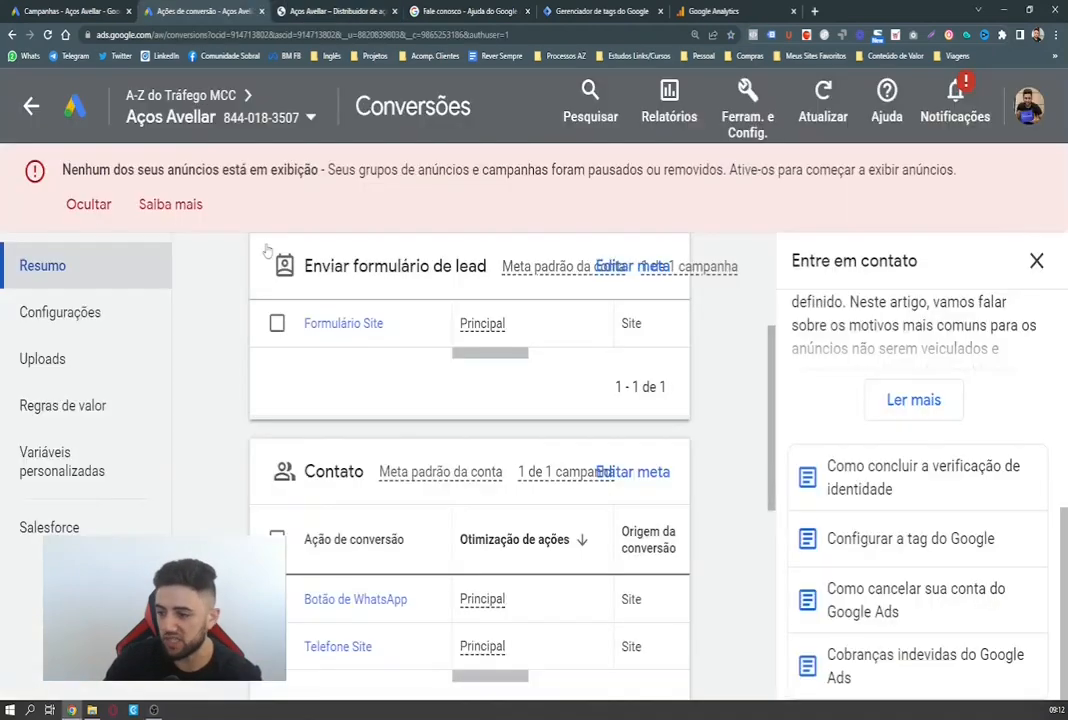
{"action": "left_click", "coordinate": [1036, 261]}
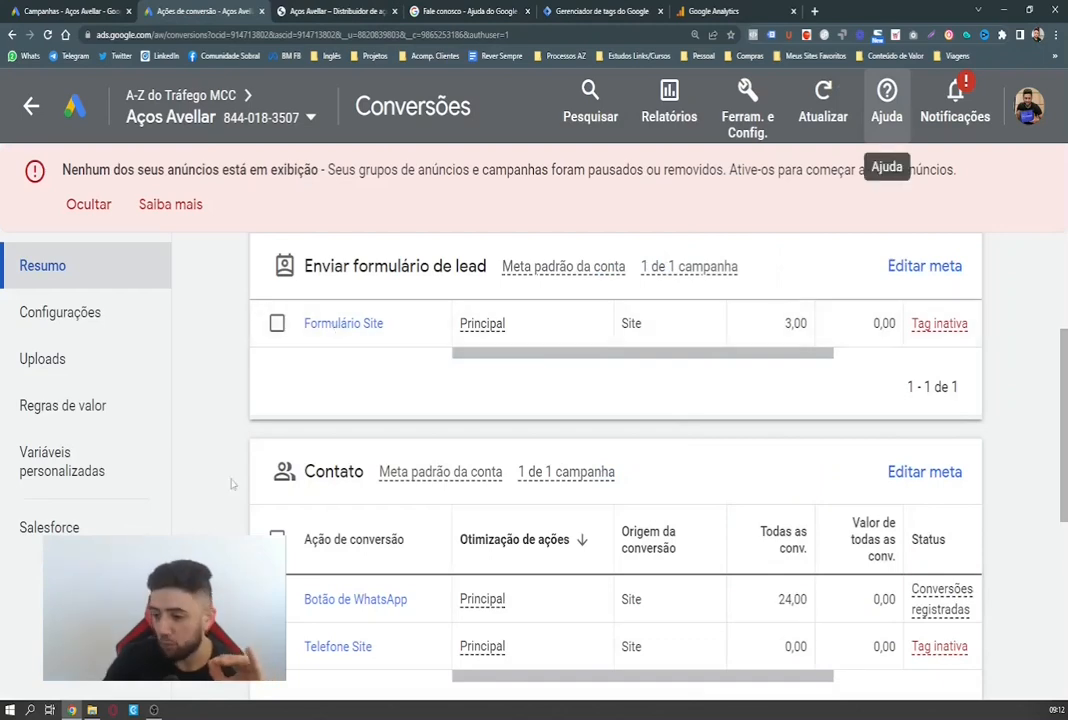
{"action": "scroll", "coordinate": [231, 480], "scroll_direction": "up", "scroll_amount": 1}
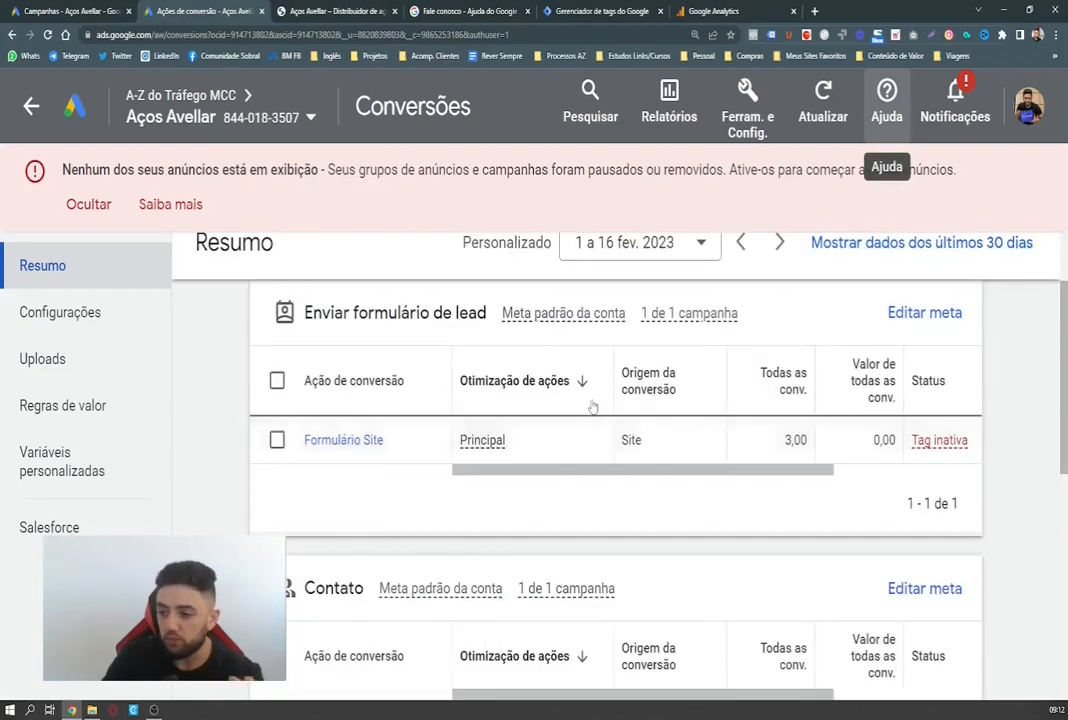
{"action": "scroll", "coordinate": [312, 441], "scroll_direction": "up", "scroll_amount": 1}
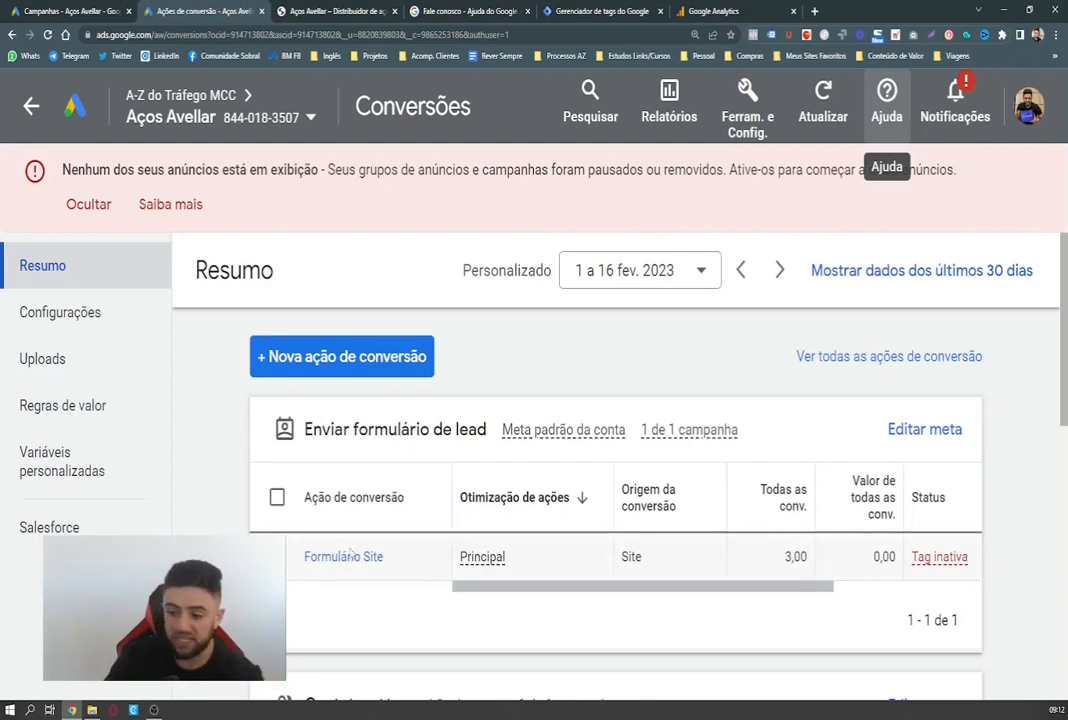
{"action": "scroll", "coordinate": [349, 553], "scroll_direction": "down", "scroll_amount": 2}
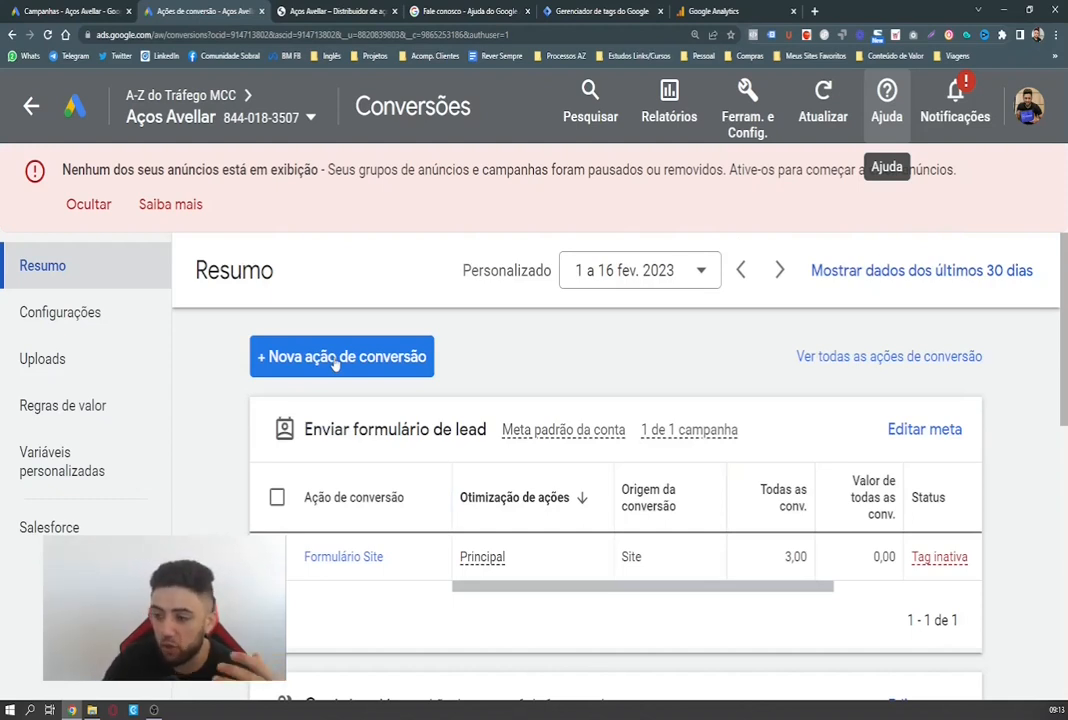
{"action": "left_click", "coordinate": [335, 360]}
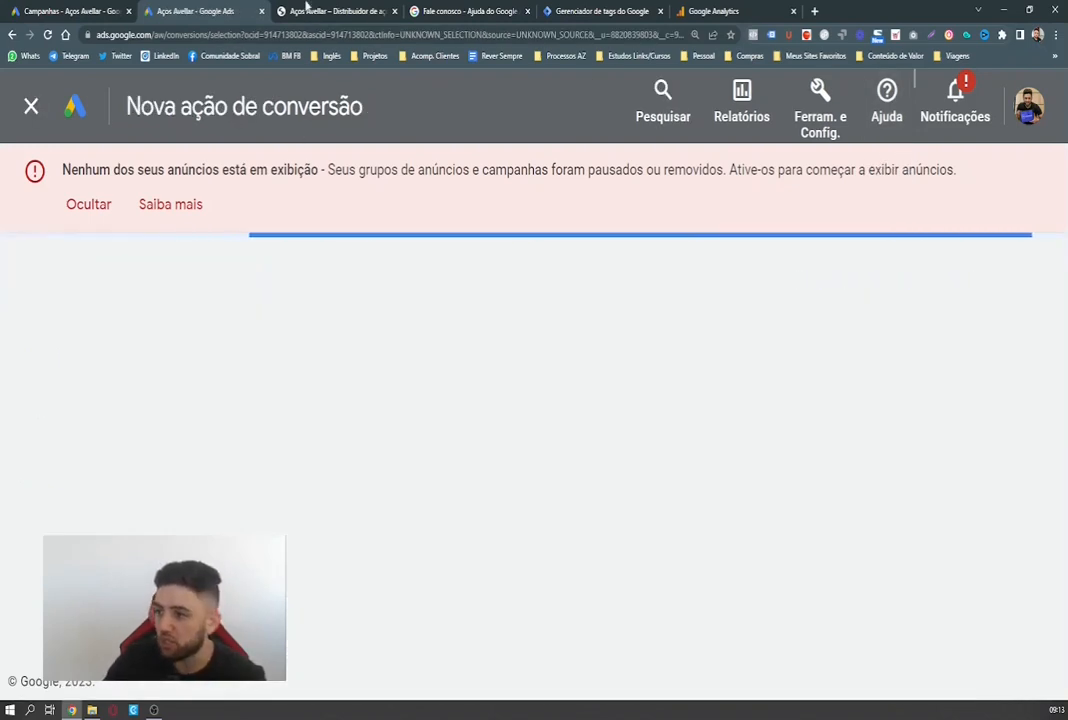
Switch to the Aços Avellar website, browse its product sections, and open and close the WhatsApp chat widget.
{"action": "left_click", "coordinate": [310, 11]}
{"action": "scroll", "coordinate": [472, 501], "scroll_direction": "down", "scroll_amount": 5}
{"action": "scroll", "coordinate": [963, 632], "scroll_direction": "down", "scroll_amount": 1}
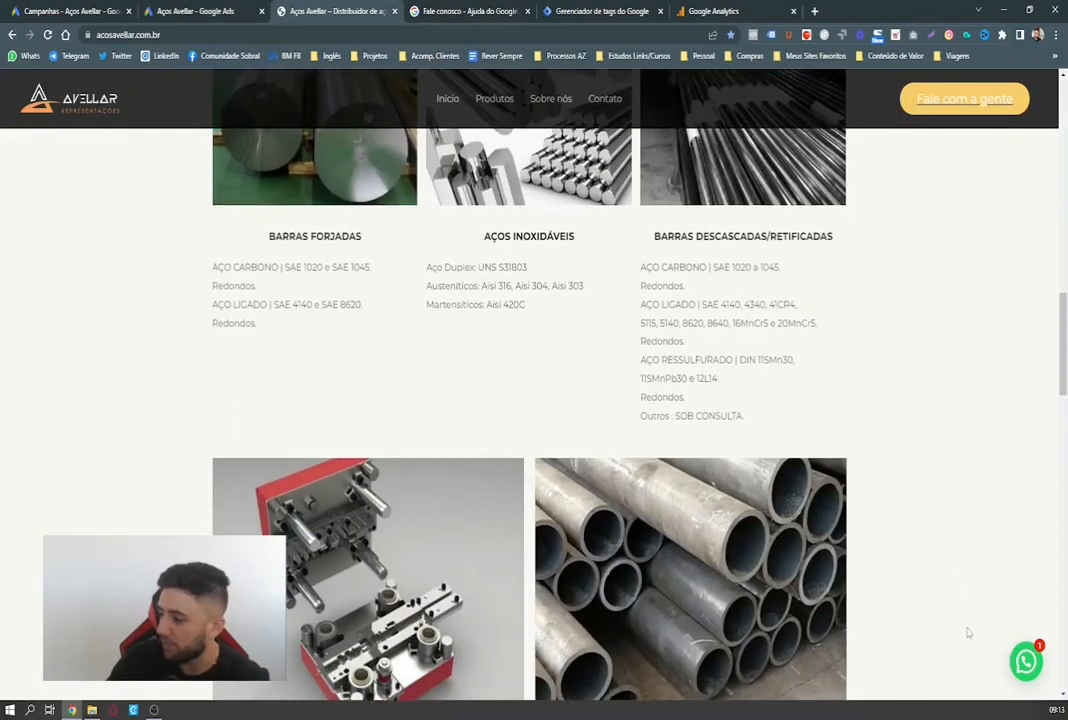
{"action": "left_click", "coordinate": [1026, 662]}
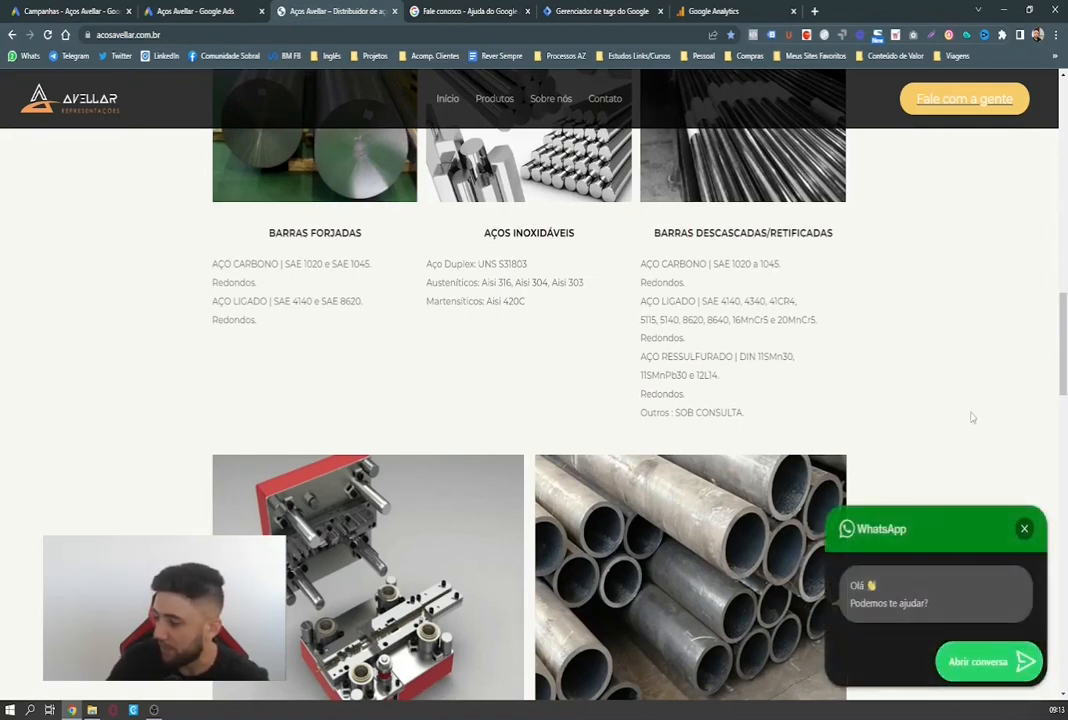
{"action": "scroll", "coordinate": [950, 510], "scroll_direction": "up", "scroll_amount": 3}
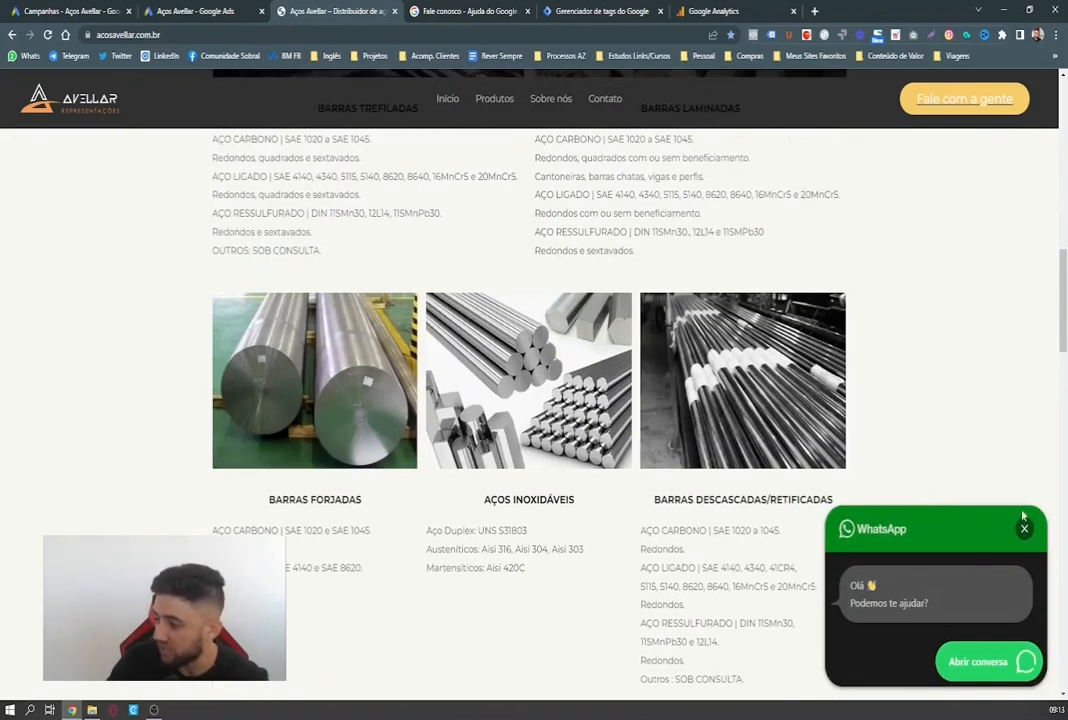
{"action": "left_click", "coordinate": [1022, 530]}
{"action": "scroll", "coordinate": [970, 500], "scroll_direction": "up", "scroll_amount": 3}
{"action": "scroll", "coordinate": [965, 488], "scroll_direction": "up", "scroll_amount": 8}
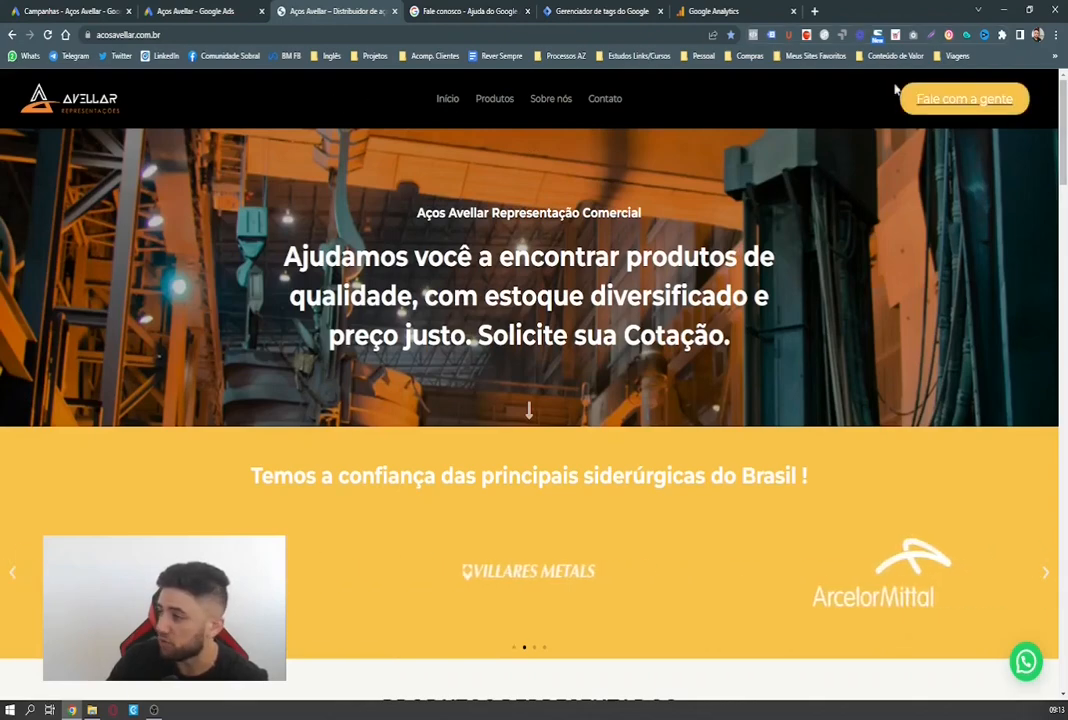
Follow the Fale com a gente link in the site header and examine the contact options and message form.
{"action": "scroll", "coordinate": [762, 198], "scroll_direction": "down", "scroll_amount": 2}
{"action": "scroll", "coordinate": [762, 198], "scroll_direction": "up", "scroll_amount": 2}
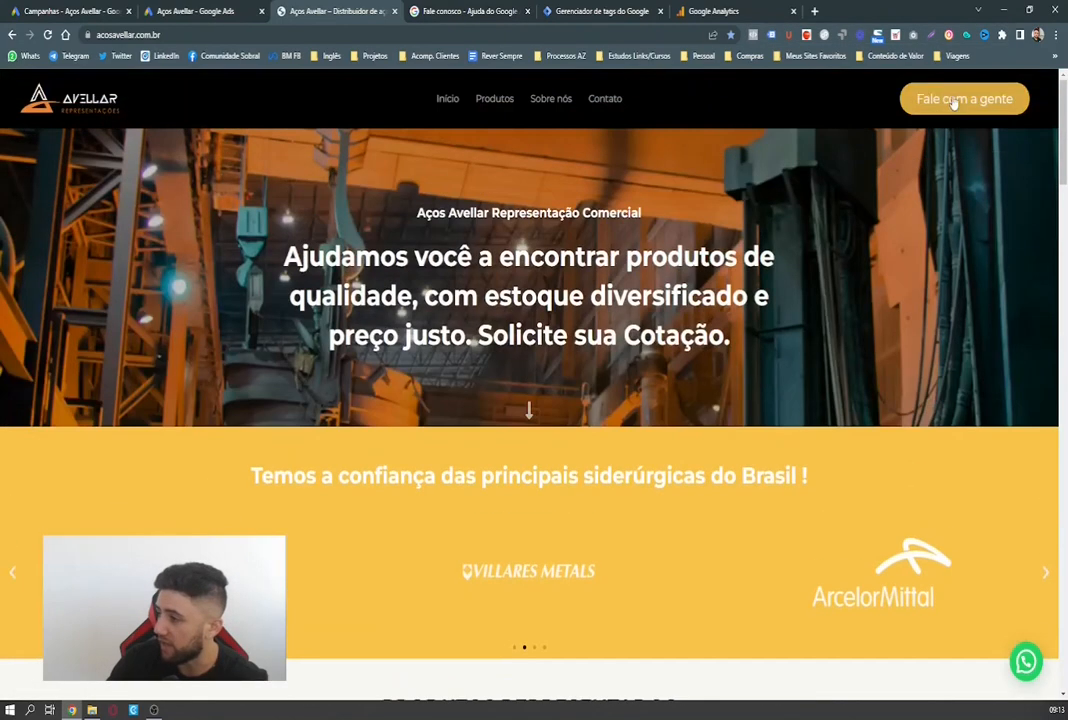
{"action": "left_click", "coordinate": [949, 100]}
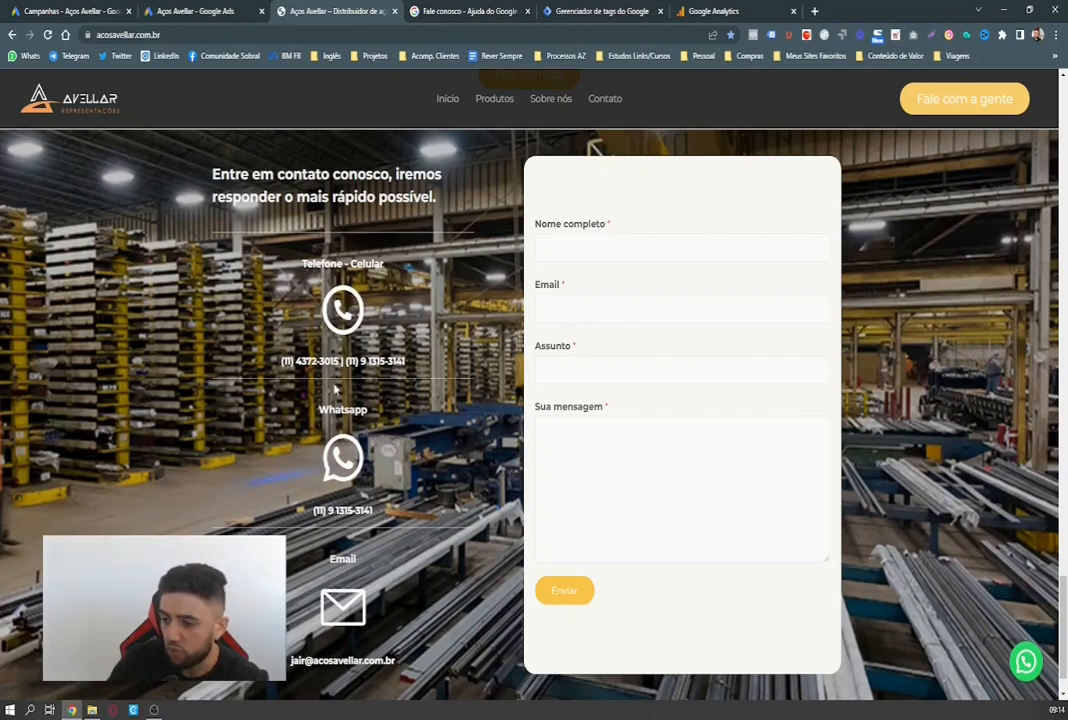
{"action": "scroll", "coordinate": [500, 546], "scroll_direction": "up", "scroll_amount": 2}
{"action": "scroll", "coordinate": [500, 546], "scroll_direction": "down", "scroll_amount": 3}
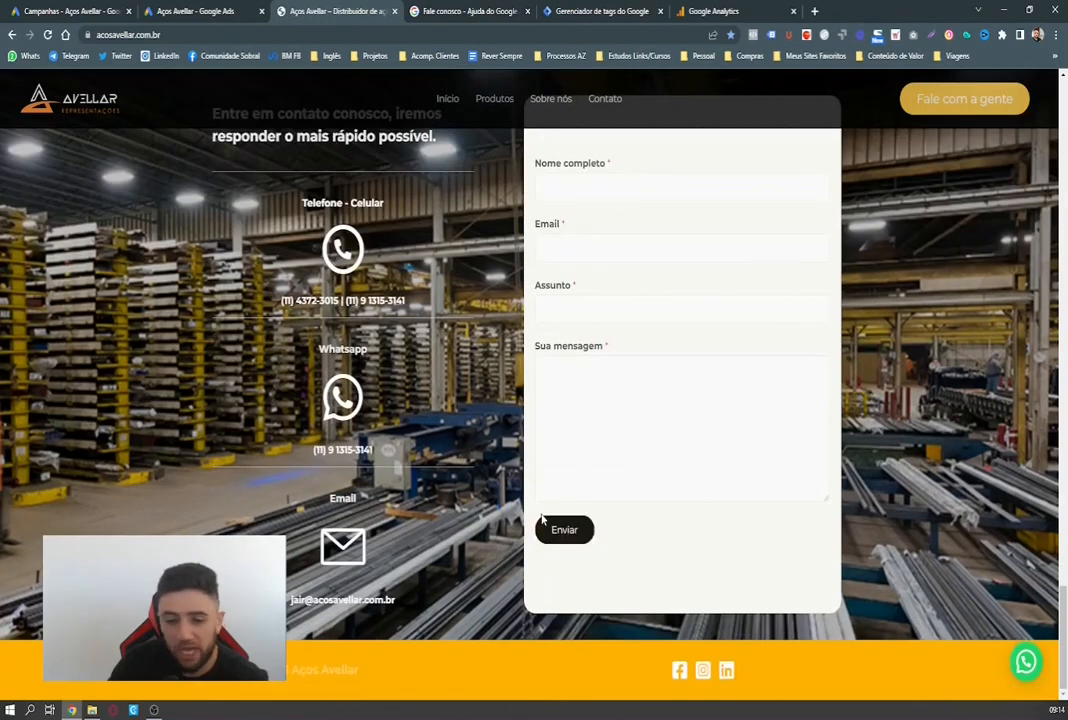
Return to the new conversion action in Google Ads and choose Site as the conversion type.
{"action": "left_click", "coordinate": [190, 11]}
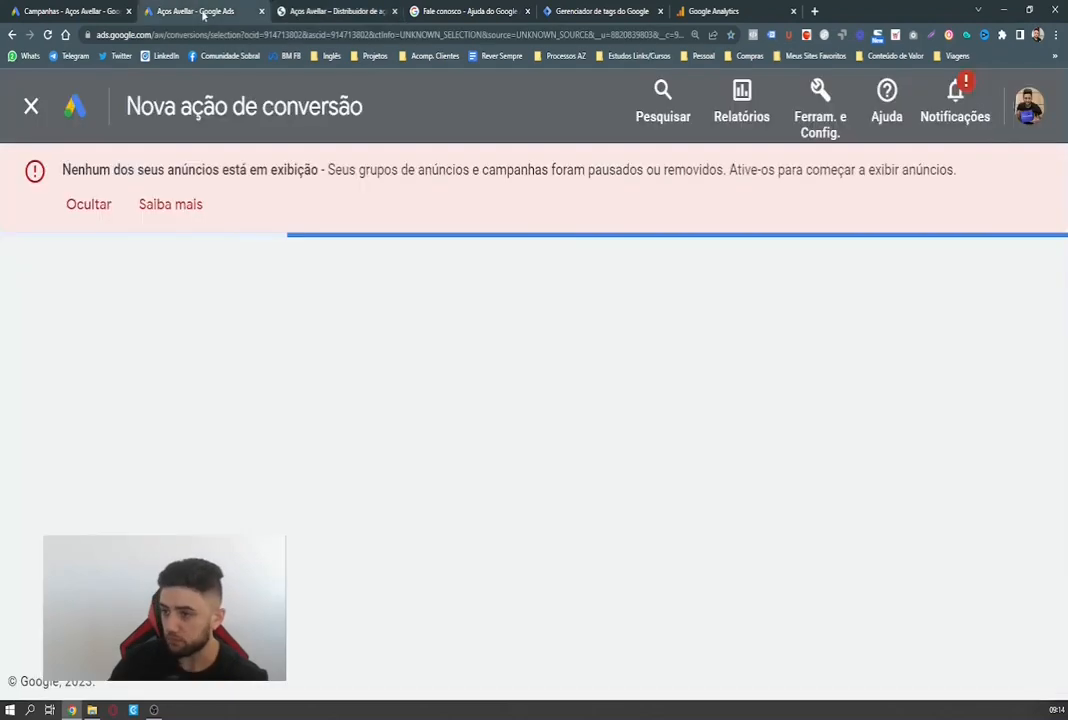
{"action": "scroll", "coordinate": [315, 408], "scroll_direction": "down", "scroll_amount": 2}
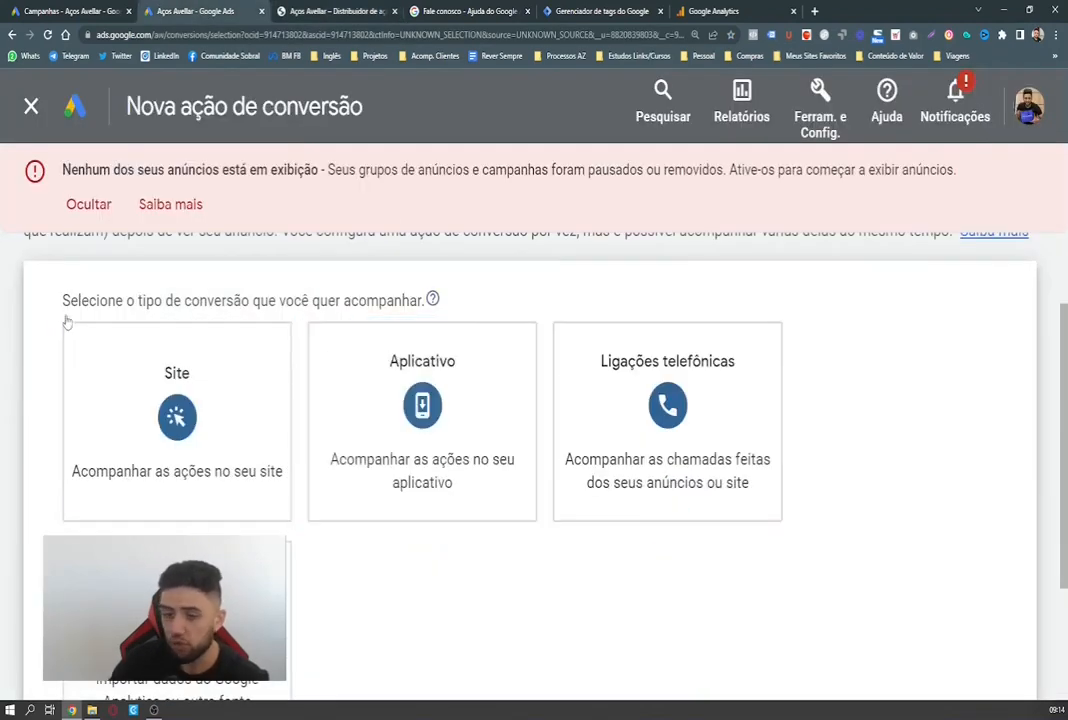
{"action": "scroll", "coordinate": [136, 327], "scroll_direction": "down", "scroll_amount": 1}
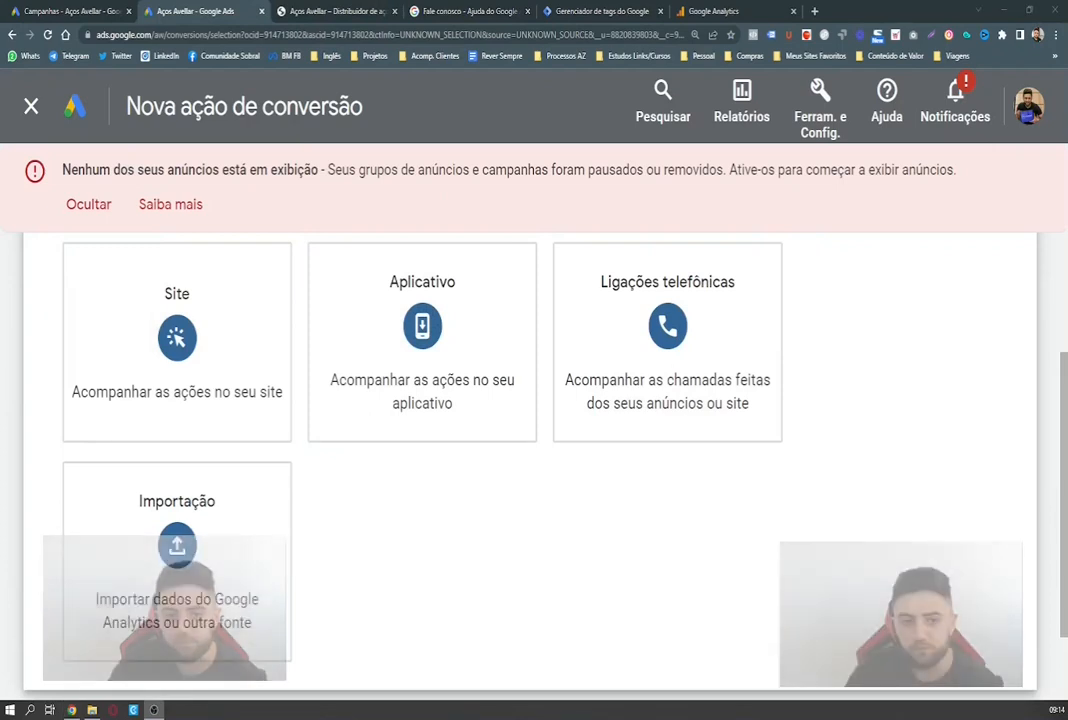
{"action": "left_click", "coordinate": [189, 313]}
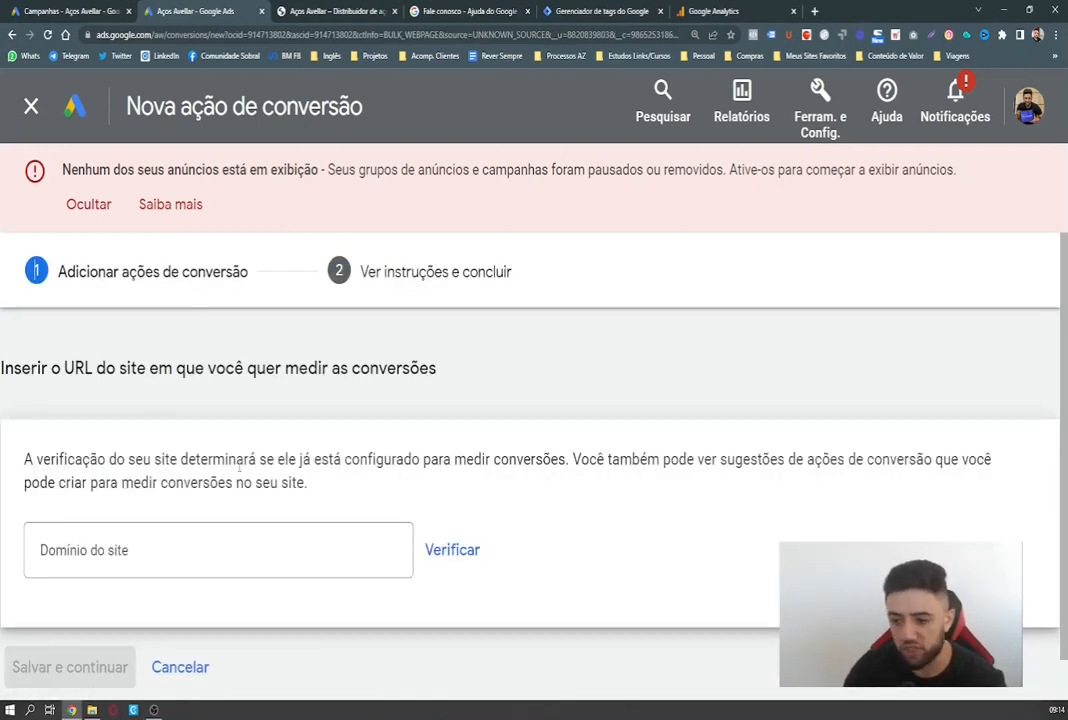
{"action": "scroll", "coordinate": [231, 500], "scroll_direction": "down", "scroll_amount": 1}
{"action": "left_click", "coordinate": [292, 8]}
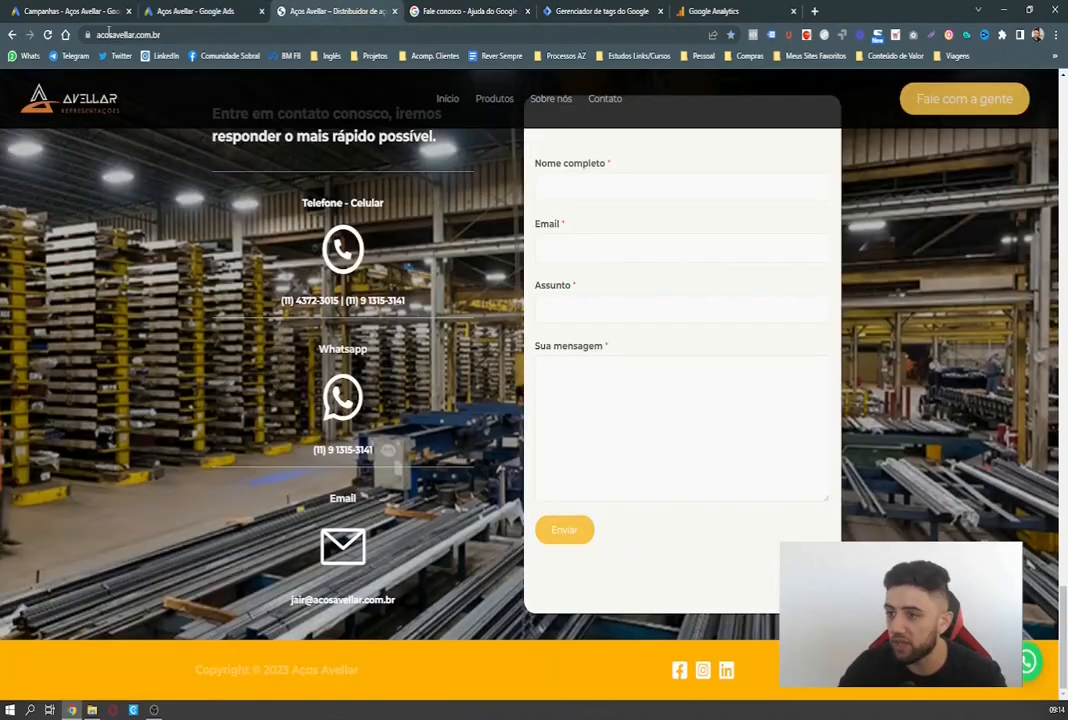
{"action": "left_click", "coordinate": [134, 34]}
{"action": "left_click", "coordinate": [175, 8]}
{"action": "left_click", "coordinate": [159, 503]}
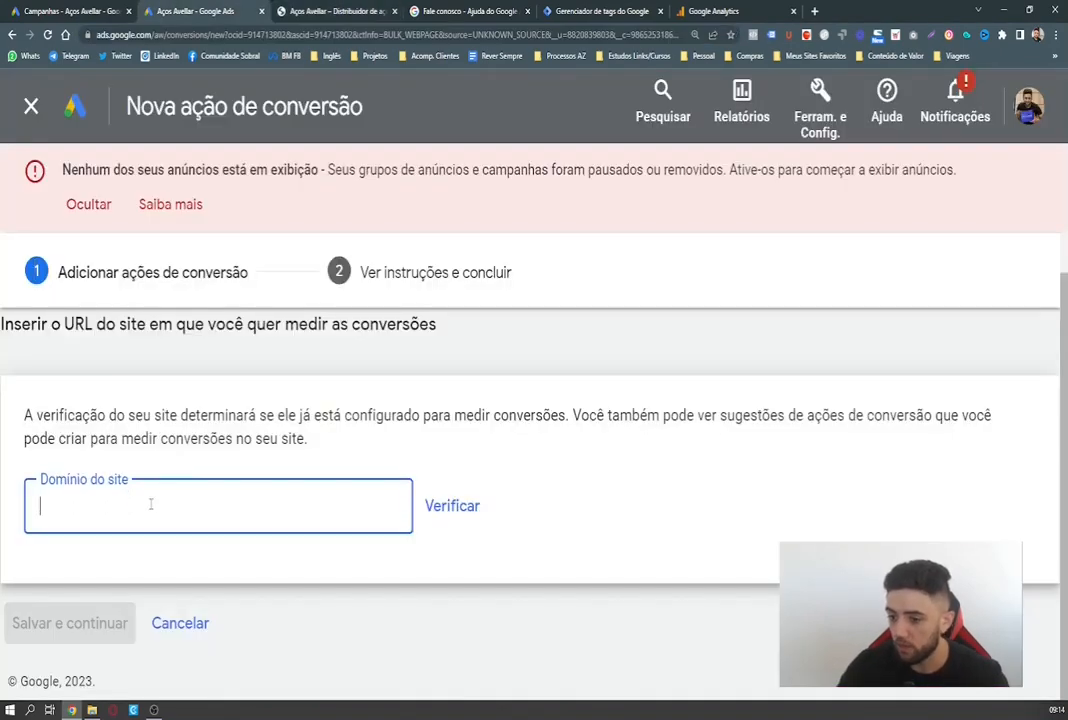
{"action": "type", "text": "https://acosavellar.com.br/"}
{"action": "left_click", "coordinate": [452, 508]}
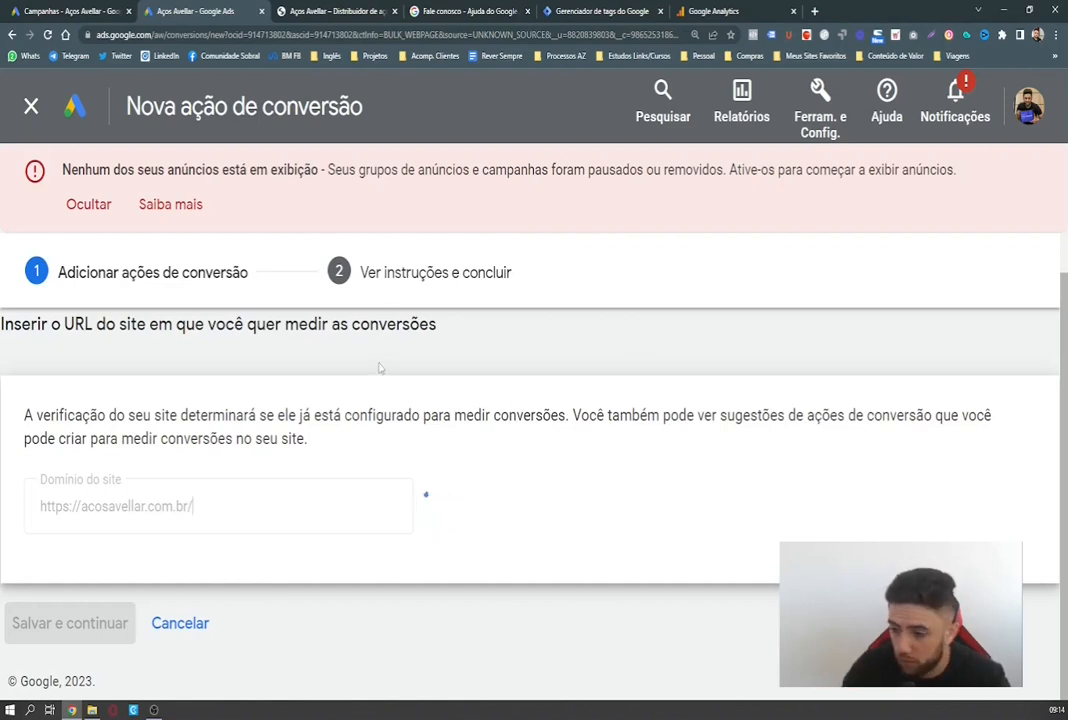
Add a conversion action manually and open its details form at the goal category setting.
{"action": "scroll", "coordinate": [382, 372], "scroll_direction": "down", "scroll_amount": 8}
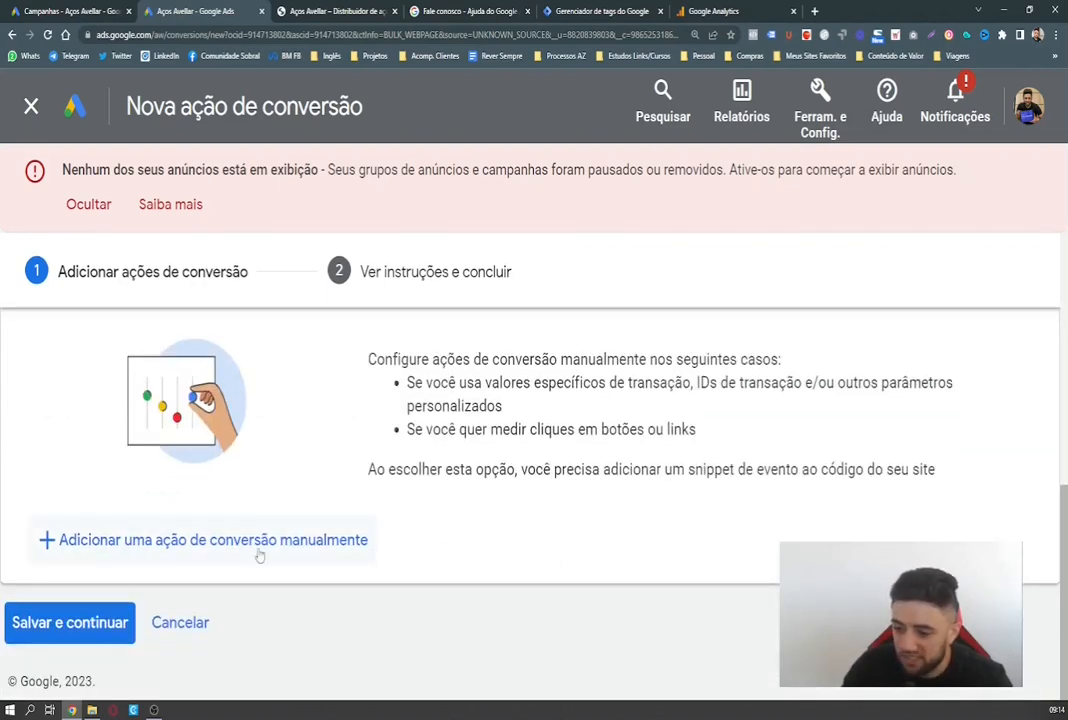
{"action": "left_click", "coordinate": [215, 545]}
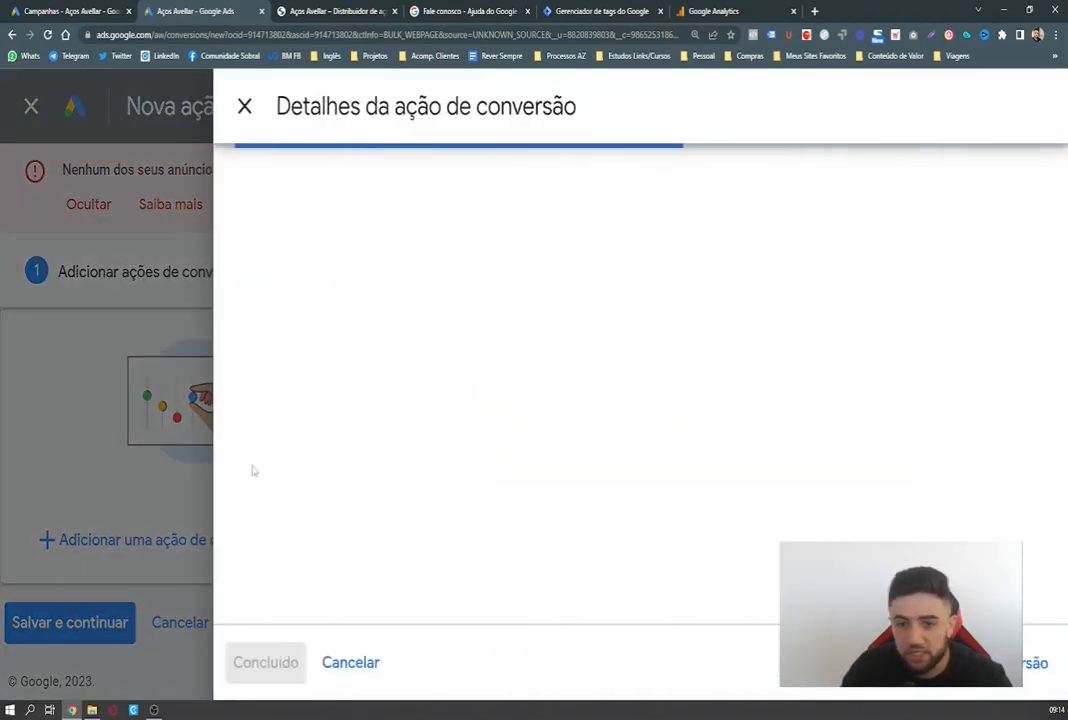
{"action": "scroll", "coordinate": [315, 245], "scroll_direction": "down", "scroll_amount": 1}
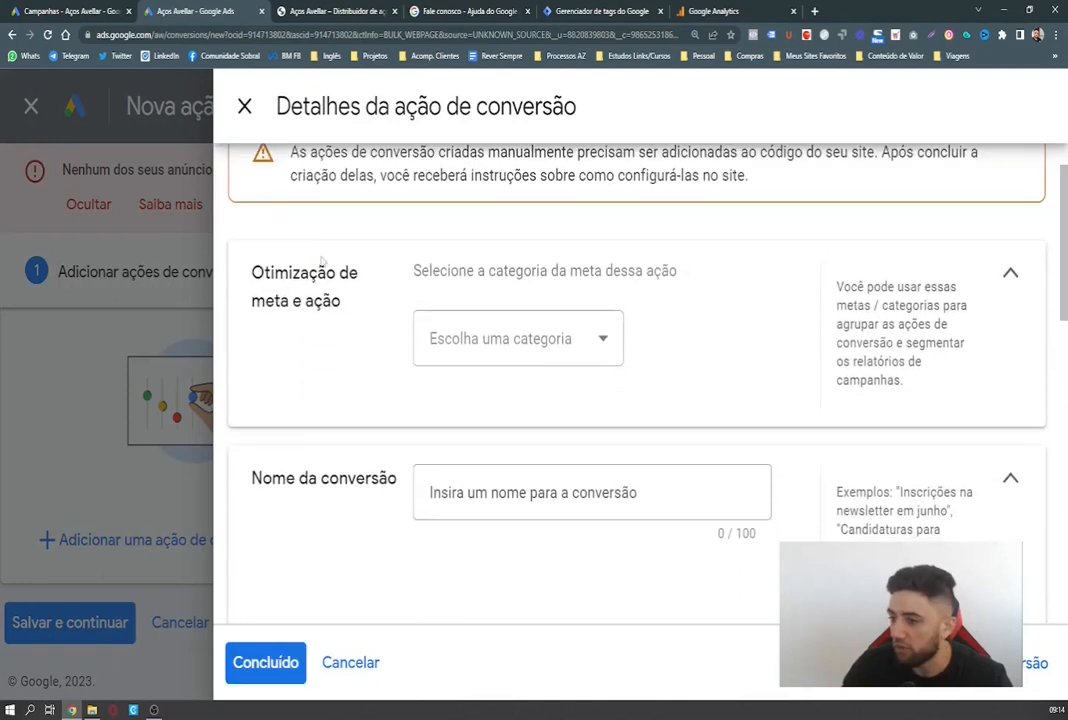
Examine the sales, lead and other goal categories available for the conversion action.
{"action": "left_click", "coordinate": [539, 355]}
{"action": "scroll", "coordinate": [475, 473], "scroll_direction": "down", "scroll_amount": 3}
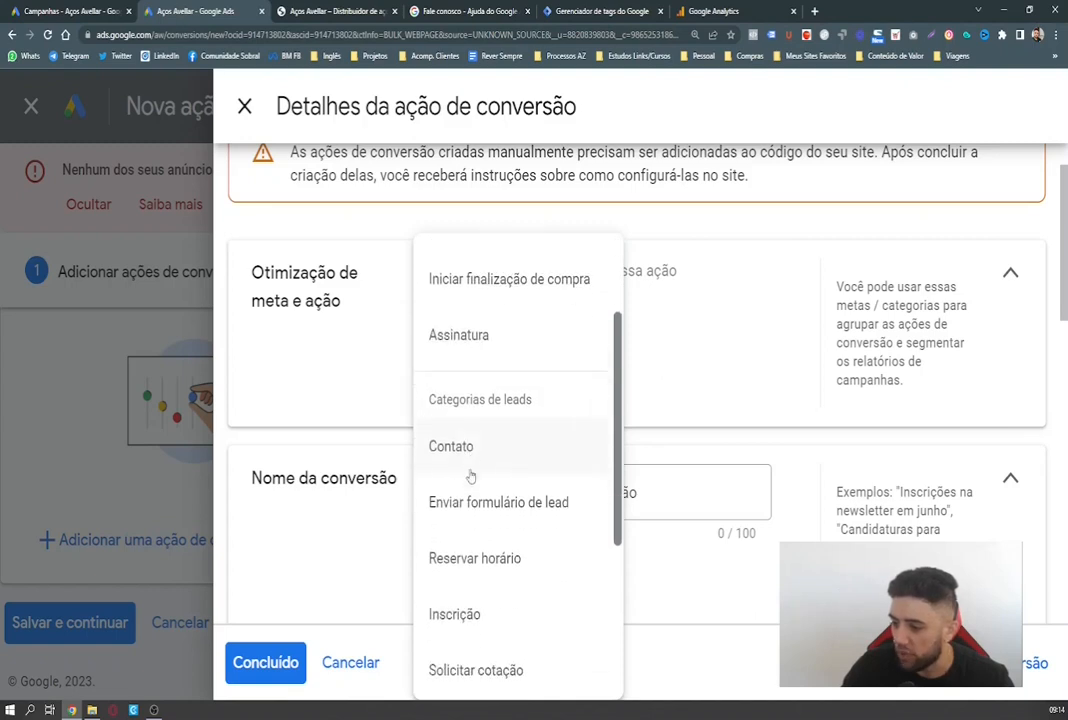
{"action": "scroll", "coordinate": [470, 476], "scroll_direction": "up", "scroll_amount": 2}
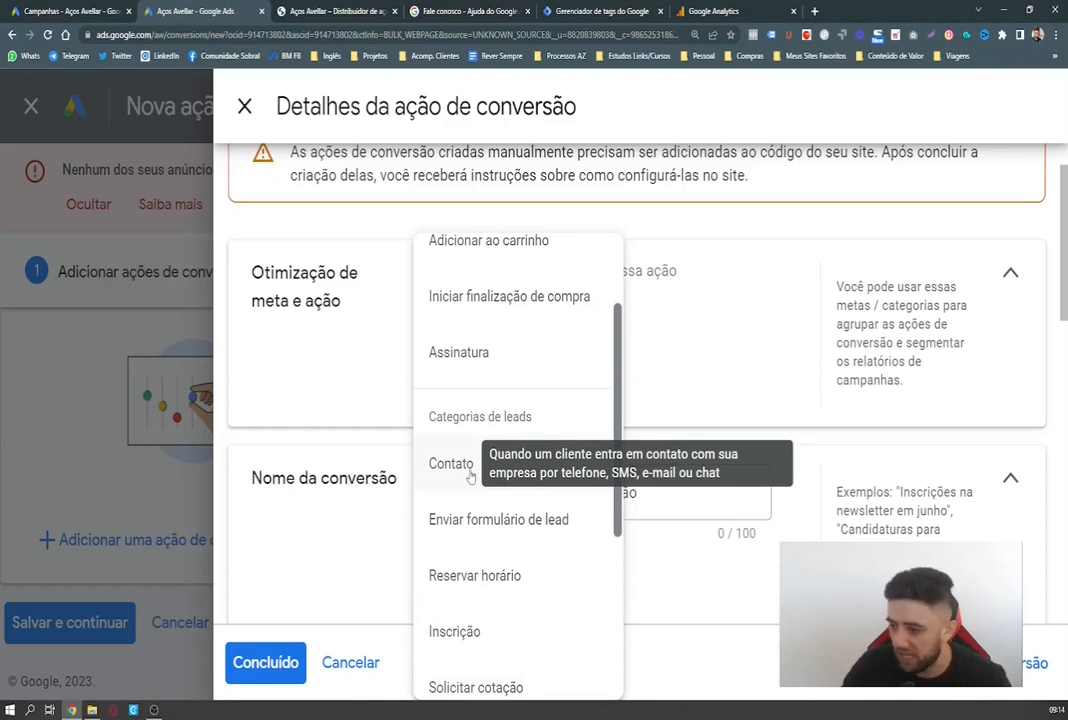
{"action": "scroll", "coordinate": [470, 477], "scroll_direction": "down", "scroll_amount": 3}
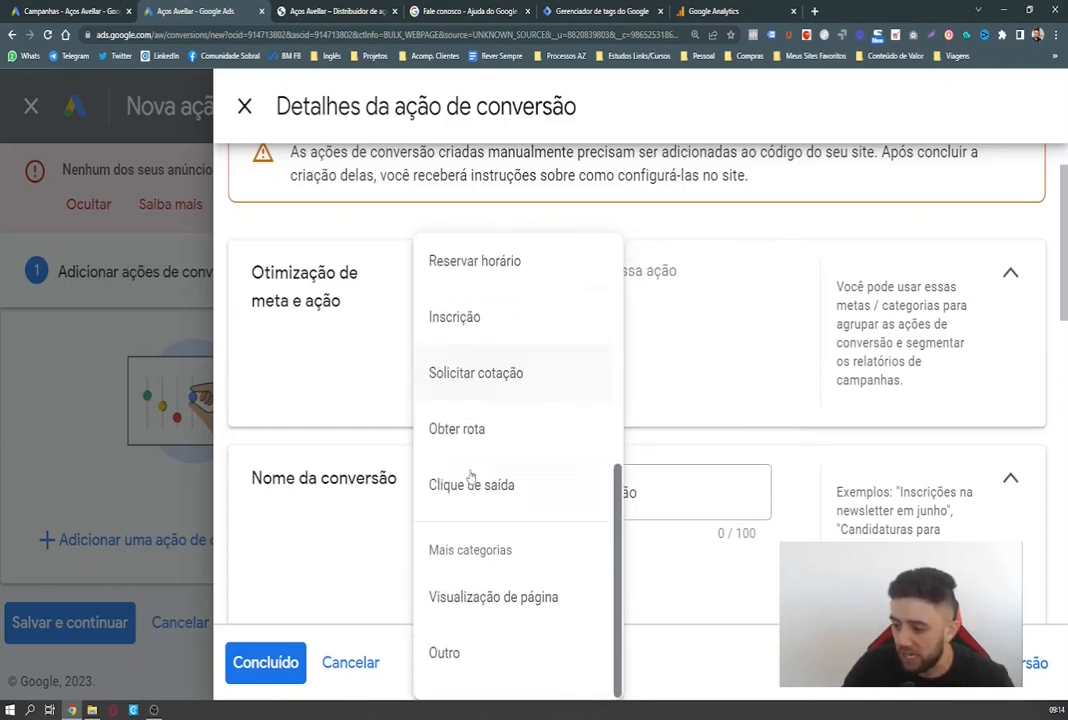
{"action": "scroll", "coordinate": [470, 477], "scroll_direction": "up", "scroll_amount": 3}
{"action": "scroll", "coordinate": [471, 470], "scroll_direction": "down", "scroll_amount": 1}
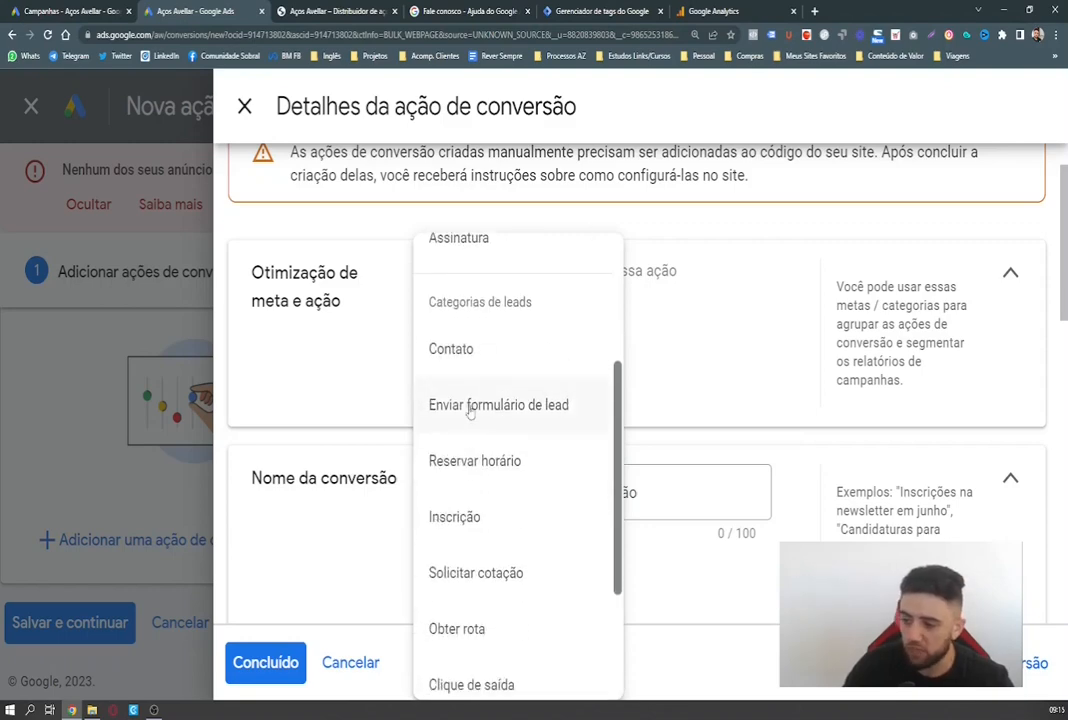
{"action": "scroll", "coordinate": [475, 495], "scroll_direction": "up", "scroll_amount": 3}
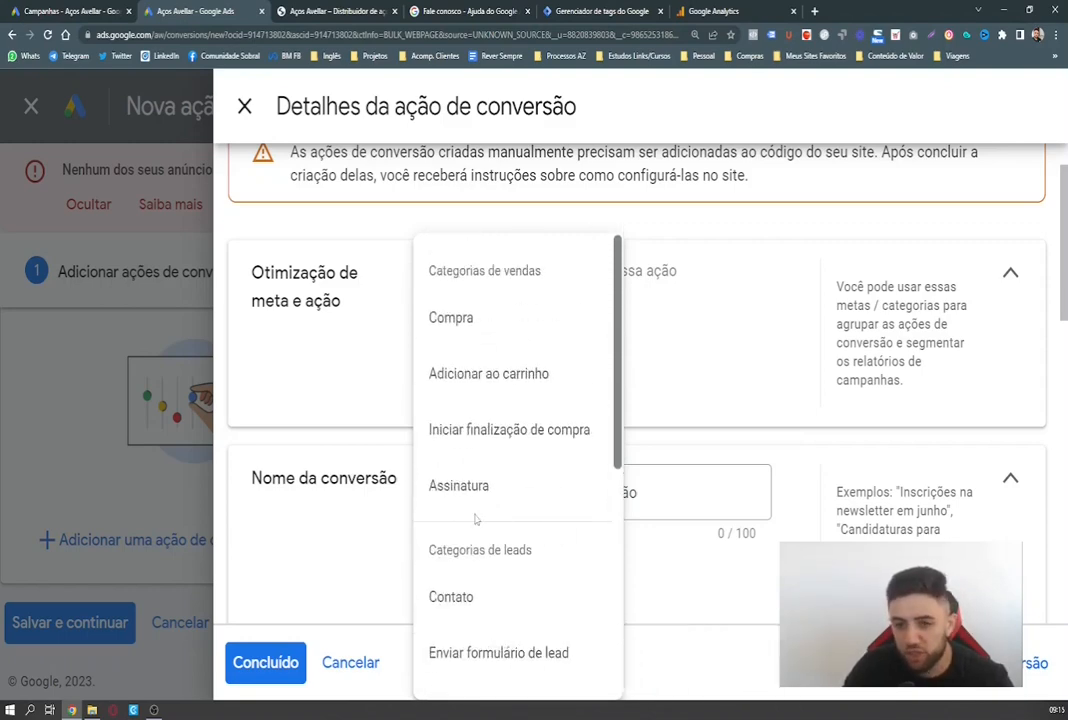
{"action": "left_click", "coordinate": [300, 10]}
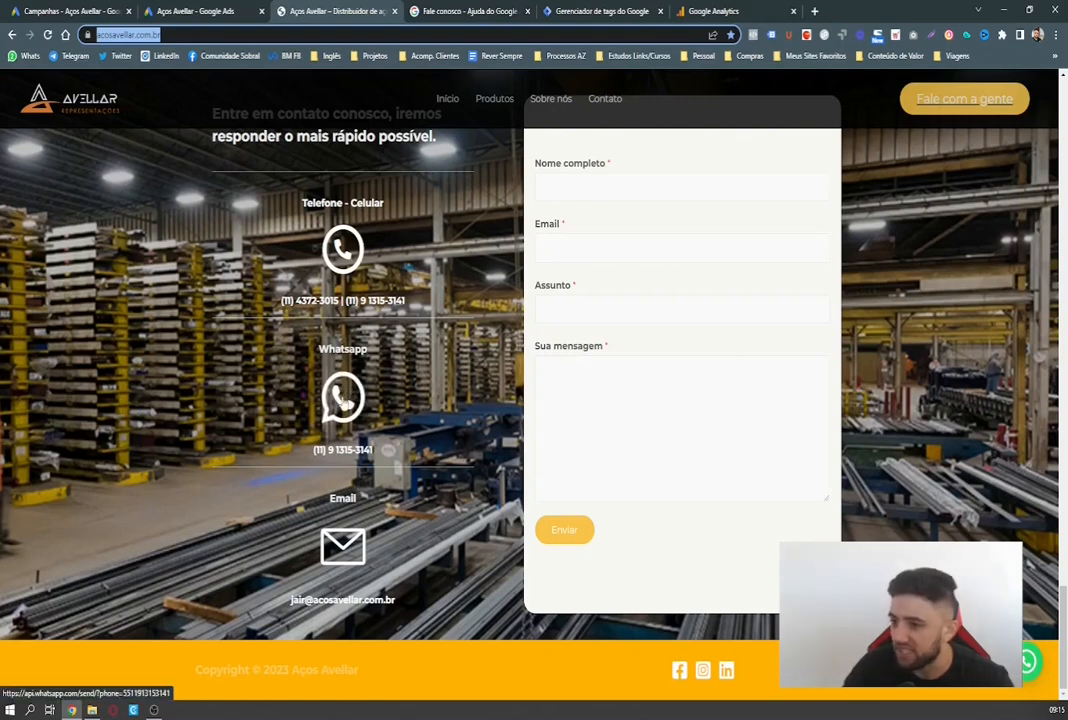
{"action": "left_click", "coordinate": [342, 399]}
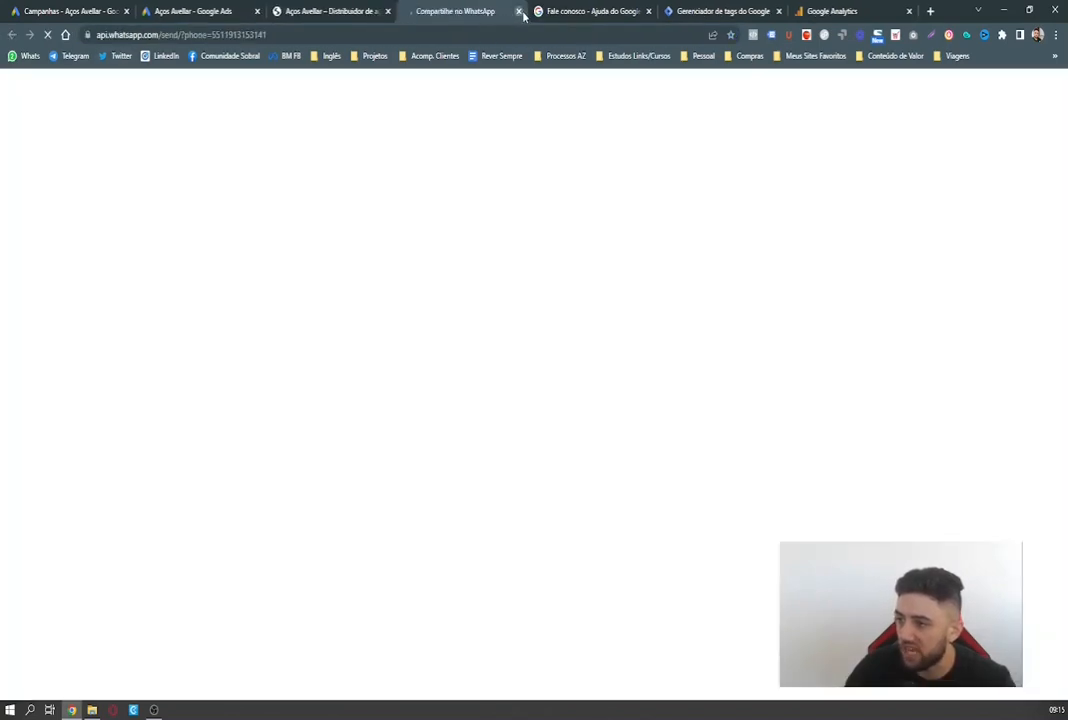
{"action": "key", "text": "ctrl+w"}
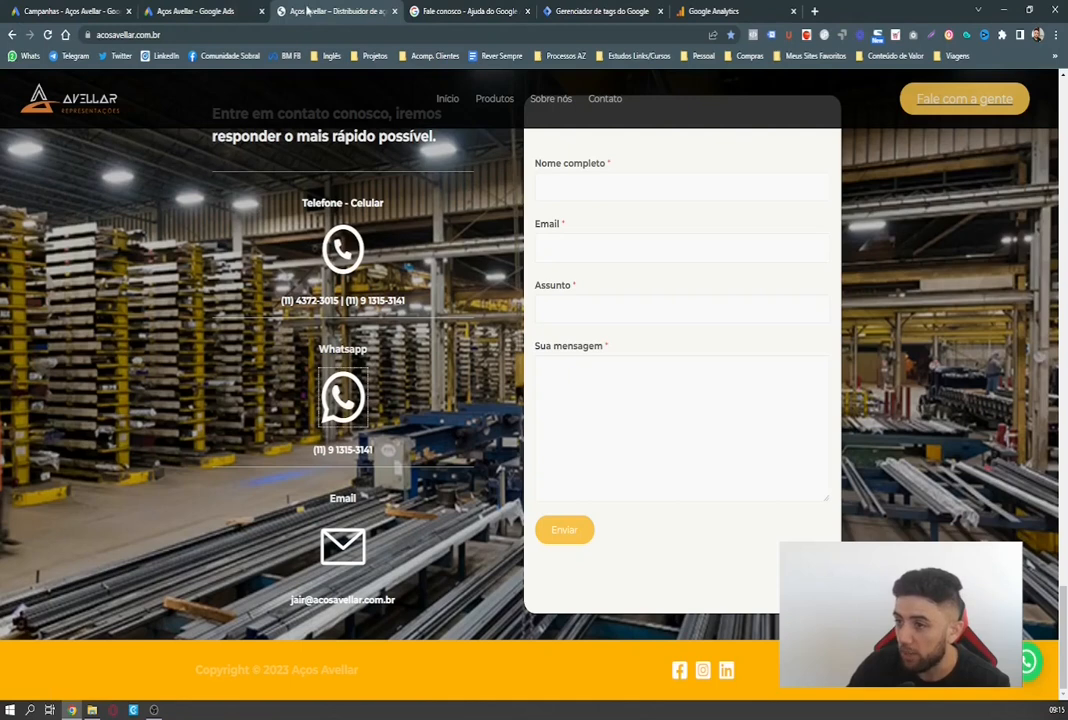
{"action": "left_click", "coordinate": [342, 397]}
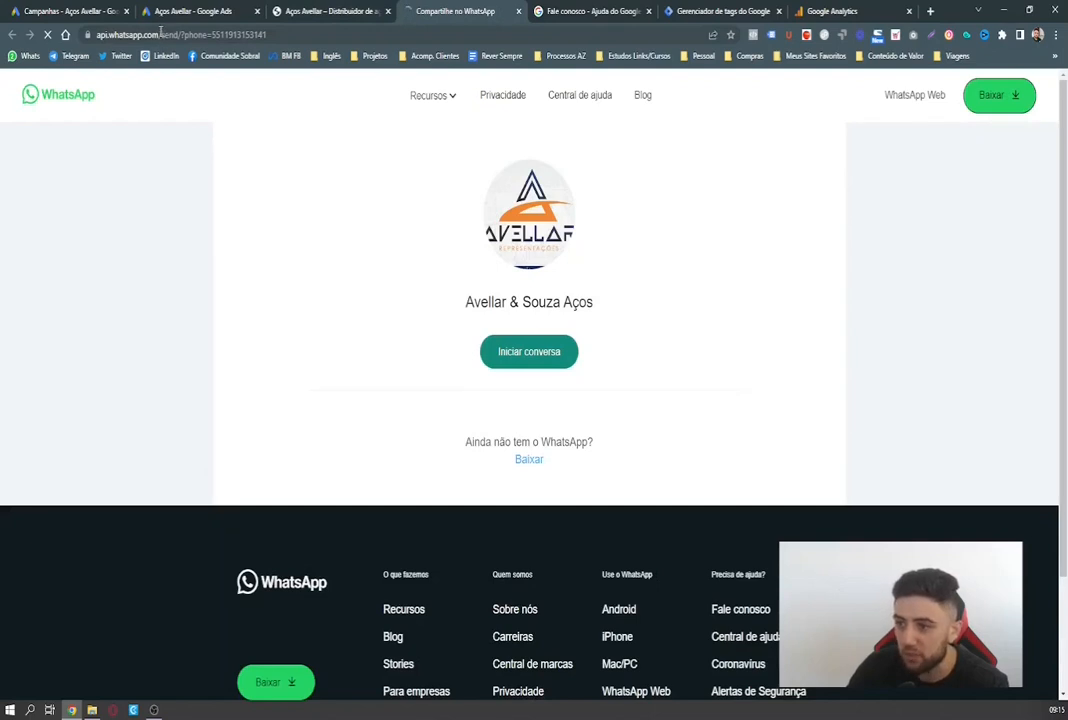
{"action": "left_click_drag", "start_coordinate": [160, 32], "coordinate": [88, 35]}
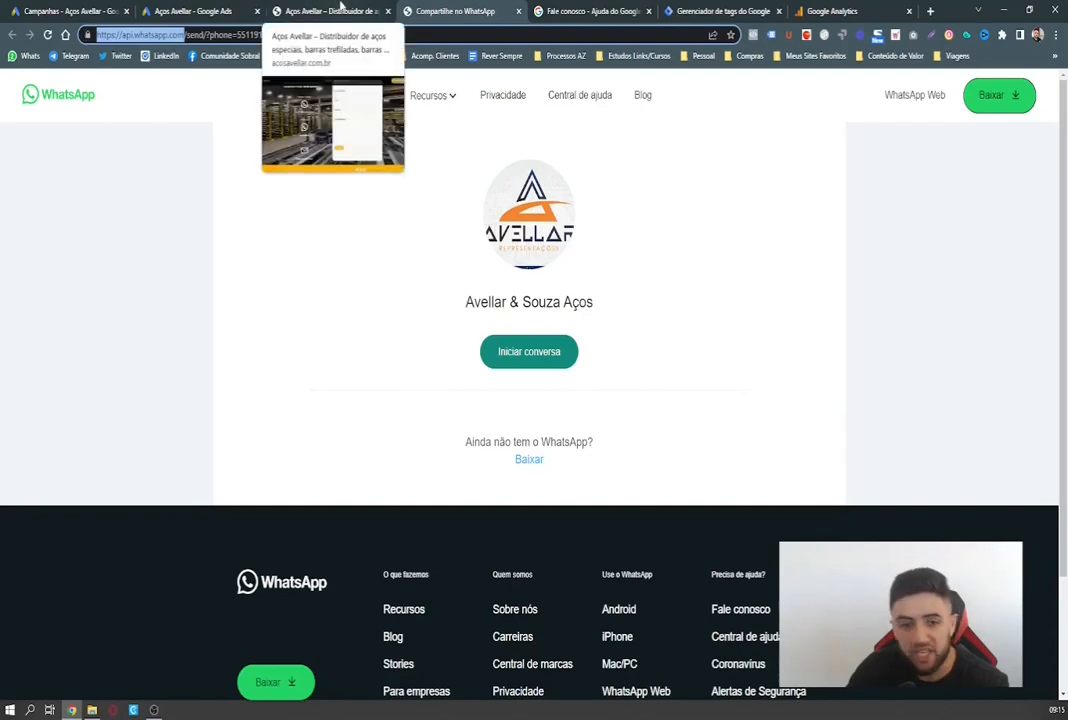
Open and close the website's WhatsApp chat widget, and inspect the address of the opened WhatsApp page.
{"action": "left_click", "coordinate": [338, 10]}
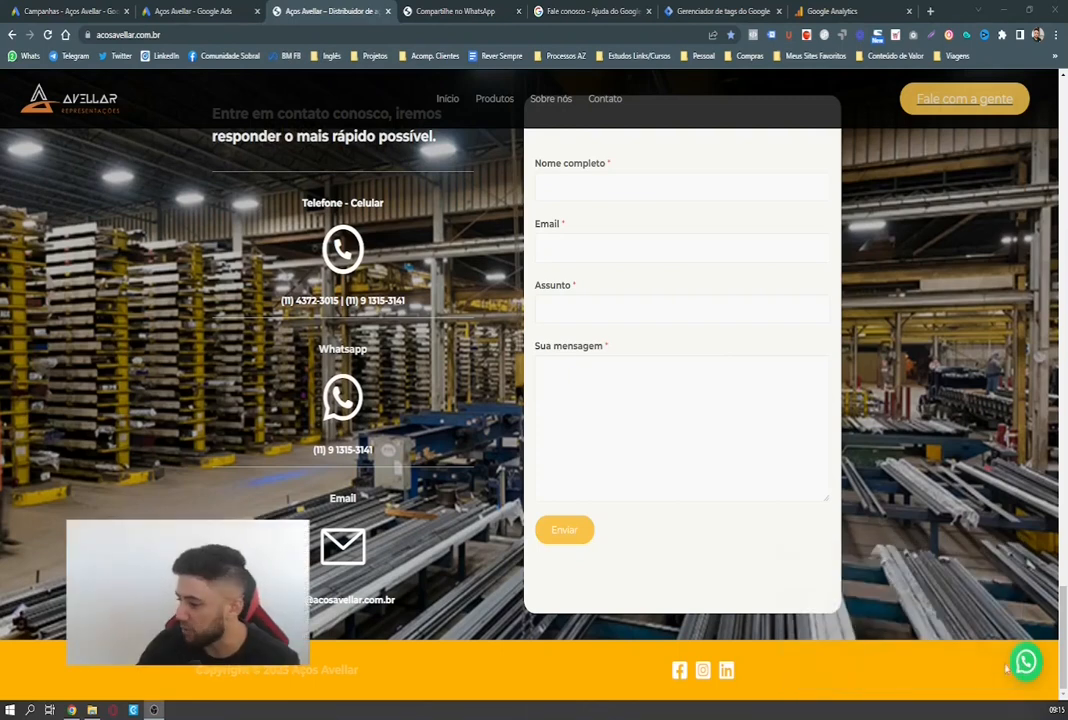
{"action": "left_click", "coordinate": [1025, 662]}
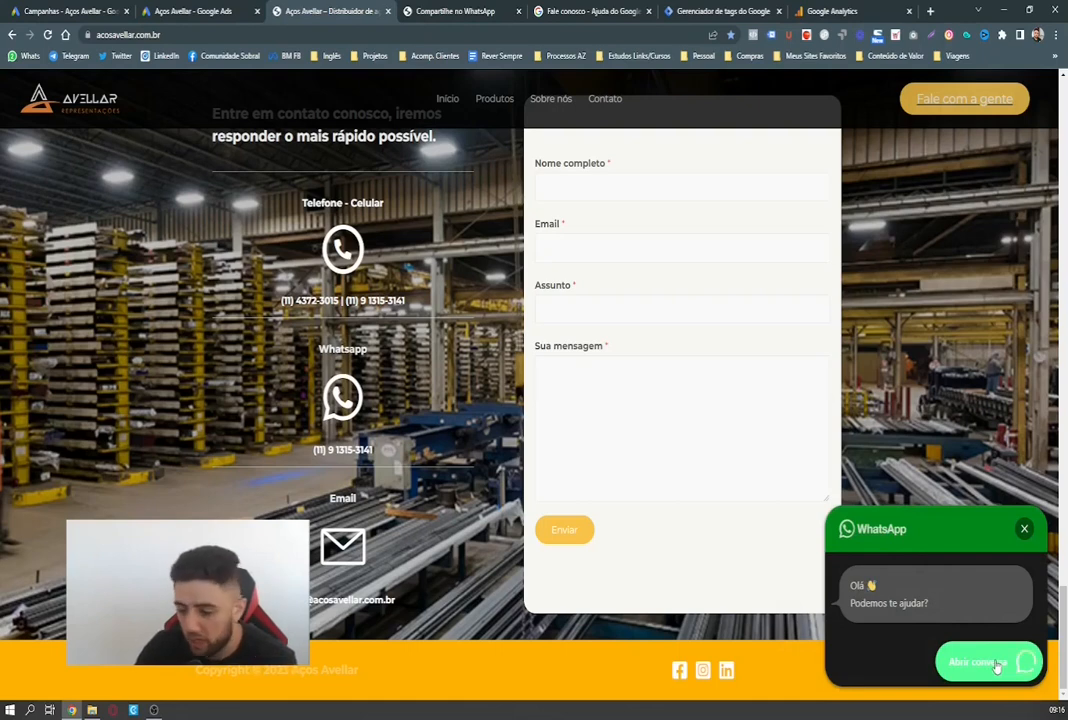
{"action": "left_click", "coordinate": [1024, 530]}
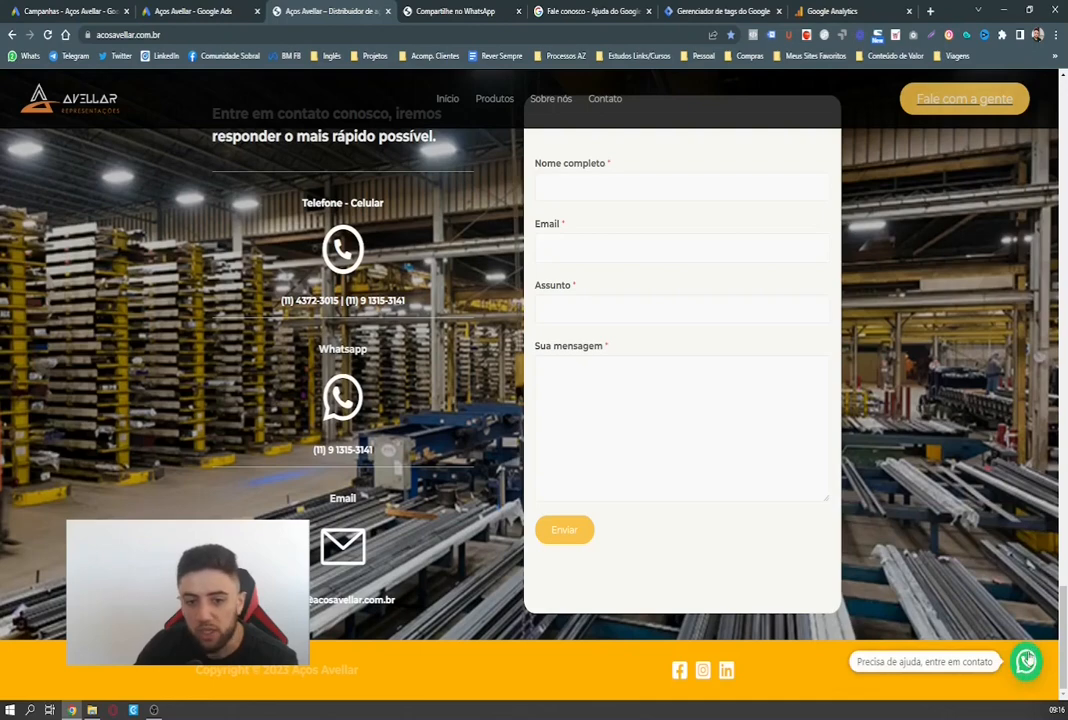
{"action": "left_click", "coordinate": [452, 10]}
{"action": "left_click", "coordinate": [150, 34]}
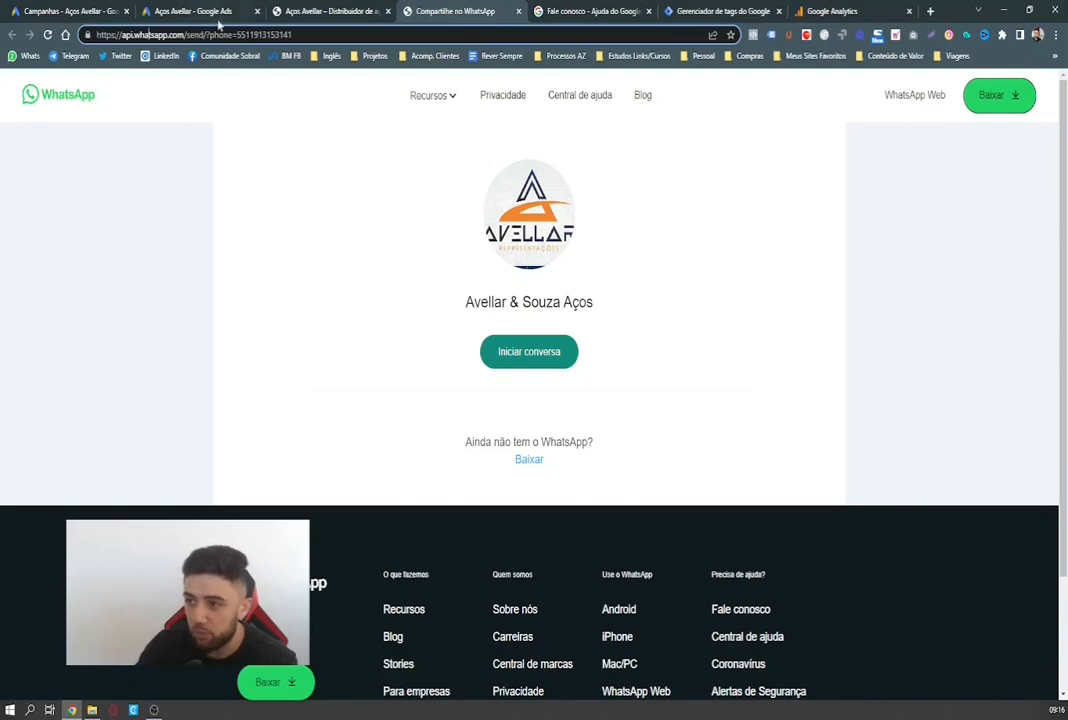
Open the WhatsApp chat widget on the Aços Avellar website and go back to the opened WhatsApp page.
{"action": "left_click", "coordinate": [305, 9]}
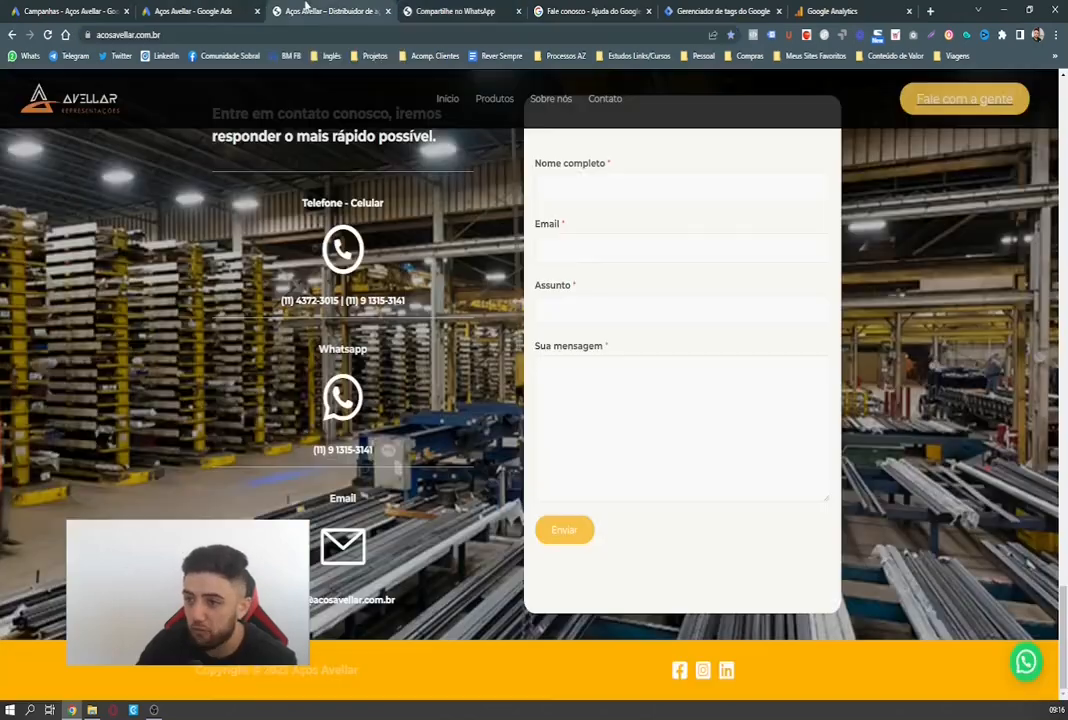
{"action": "left_click", "coordinate": [1025, 662]}
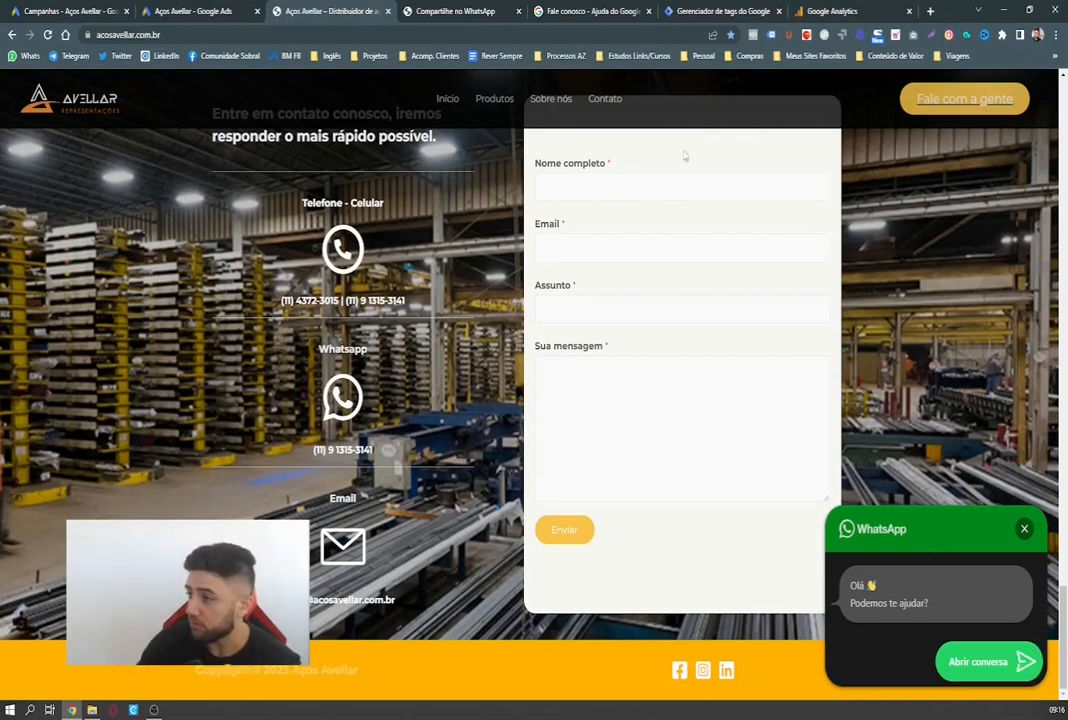
{"action": "left_click", "coordinate": [470, 11]}
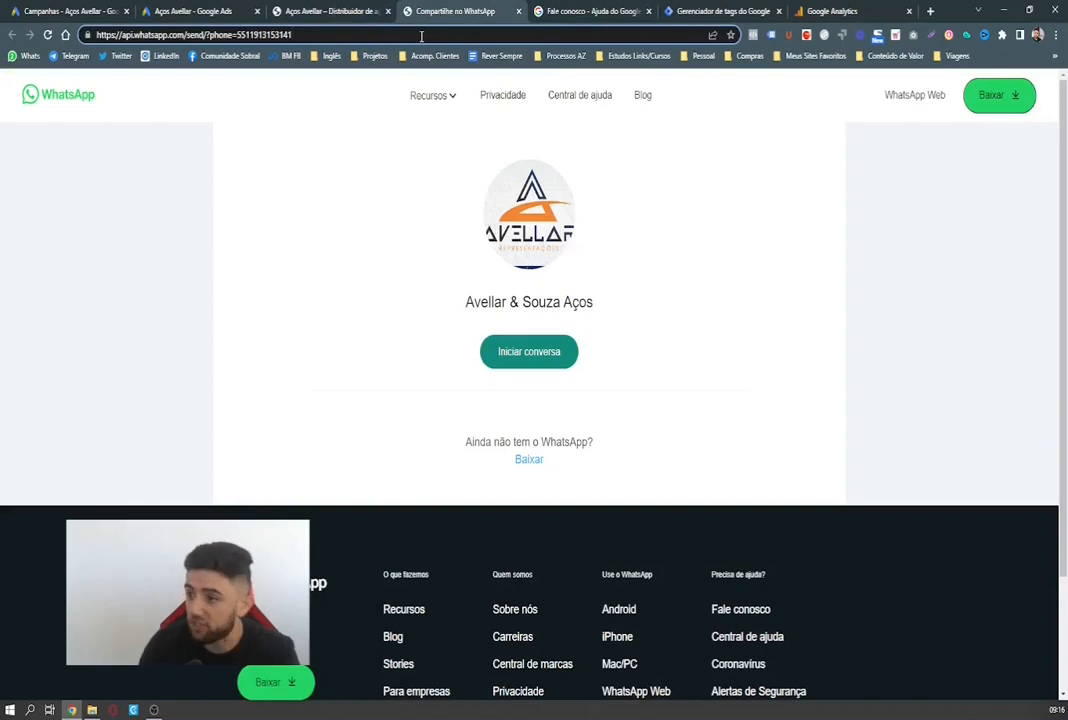
Load clinicabomtom.com.br in place of the WhatsApp page and open that site's floating WhatsApp link.
{"action": "left_click", "coordinate": [373, 30]}
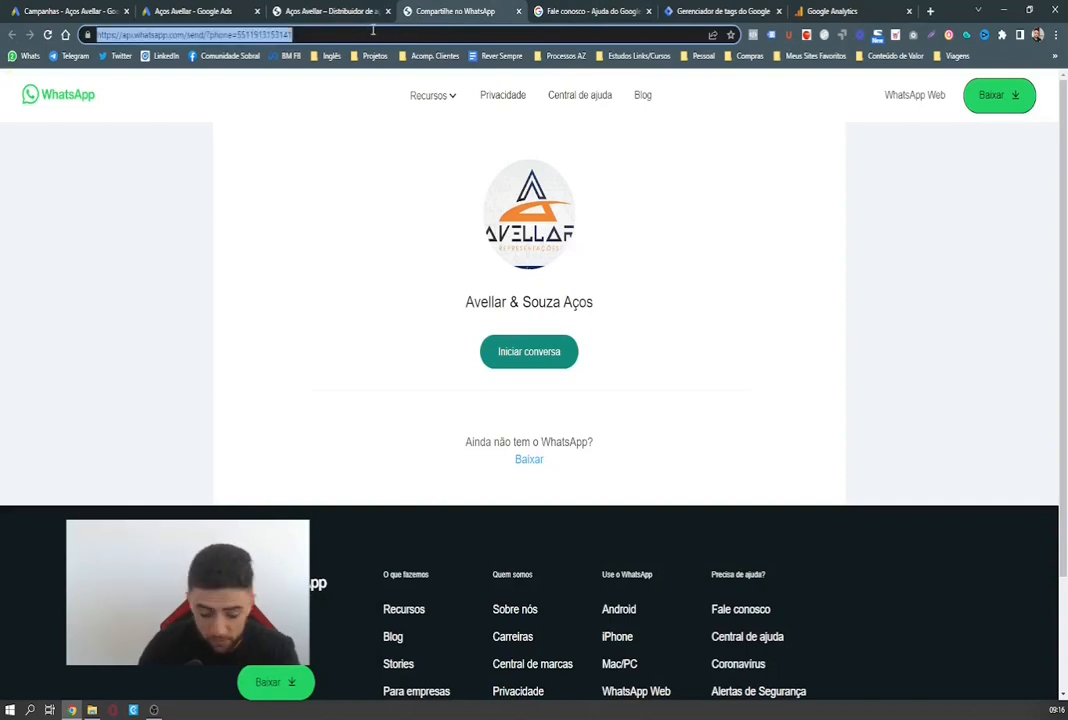
{"action": "type", "text": "clin"}
{"action": "key", "text": "Return"}
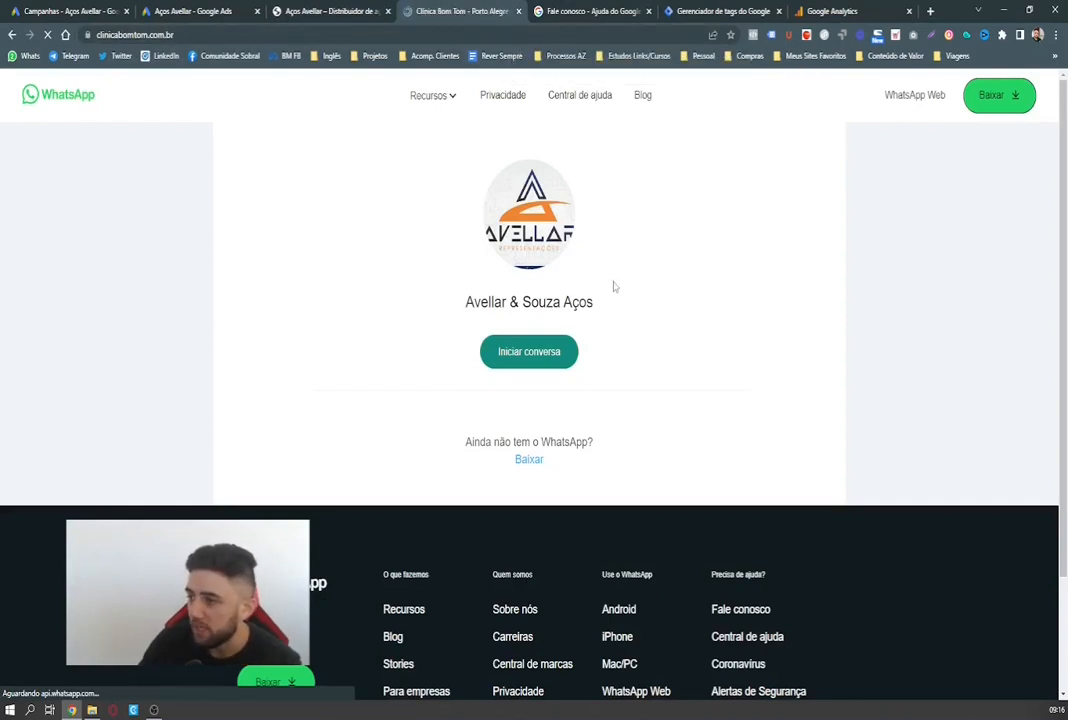
{"action": "scroll", "coordinate": [515, 285], "scroll_direction": "down", "scroll_amount": 5}
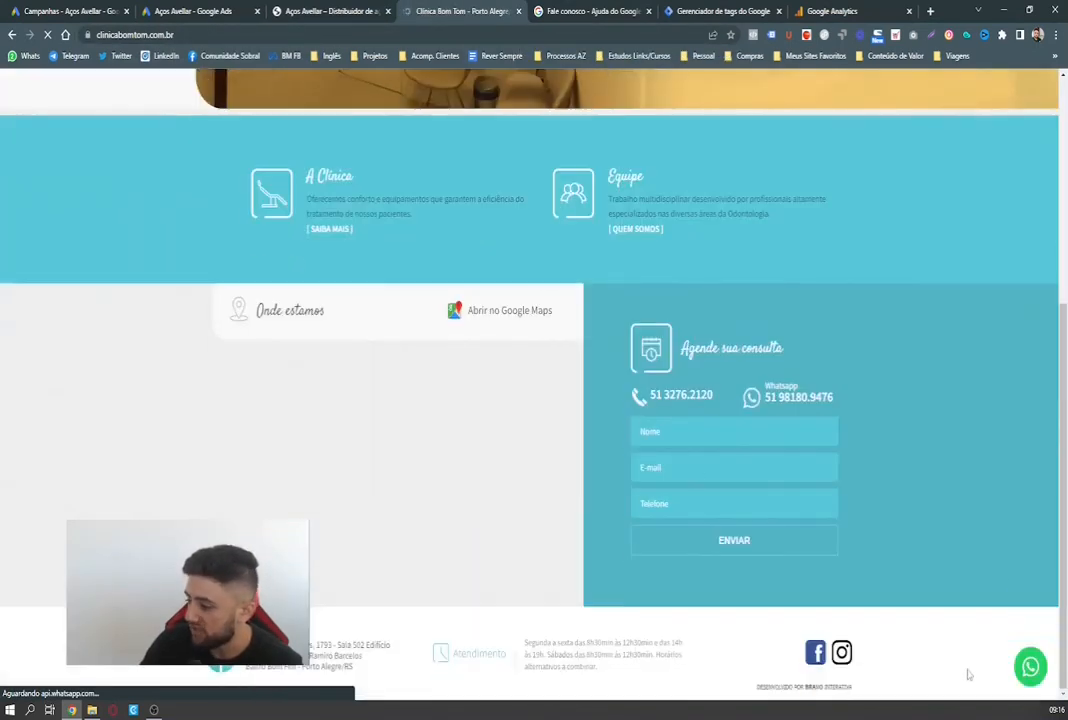
{"action": "left_click", "coordinate": [1030, 668]}
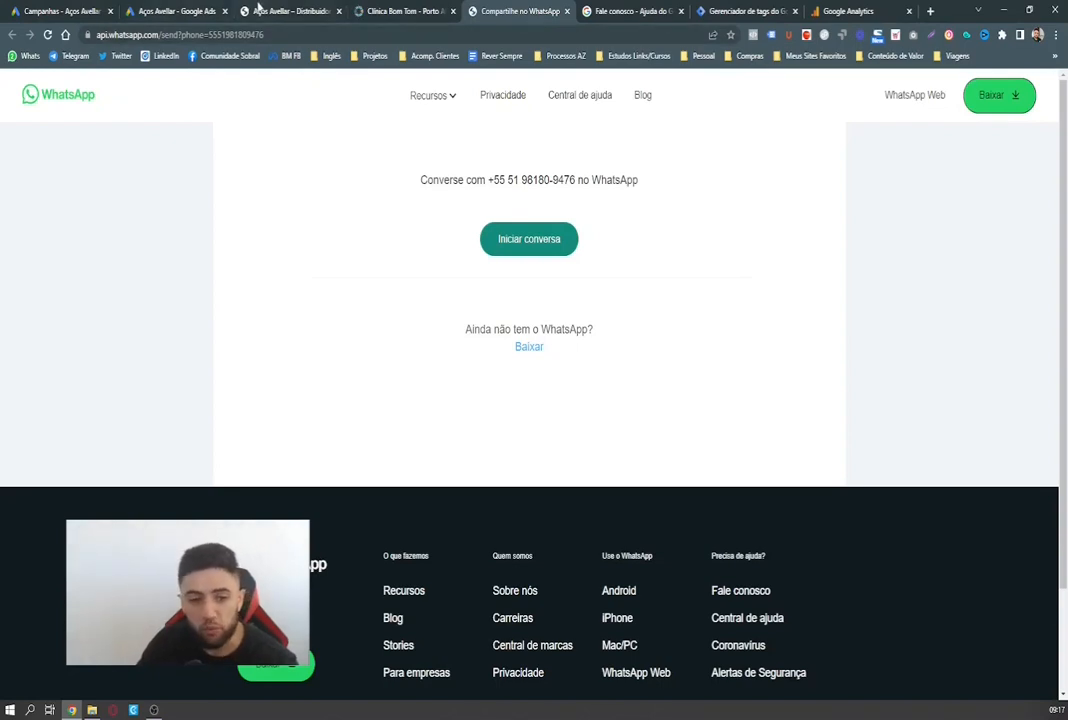
Return to the Aços Avellar website and close its WhatsApp chat widget.
{"action": "left_click", "coordinate": [333, 10]}
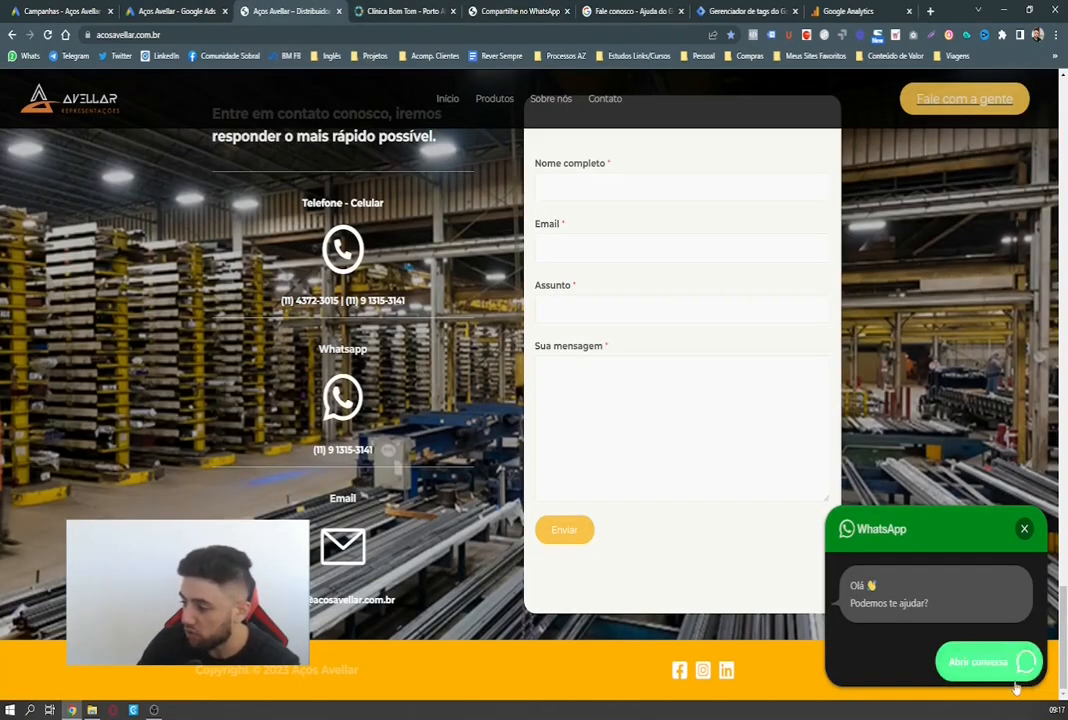
{"action": "left_click", "coordinate": [1024, 528]}
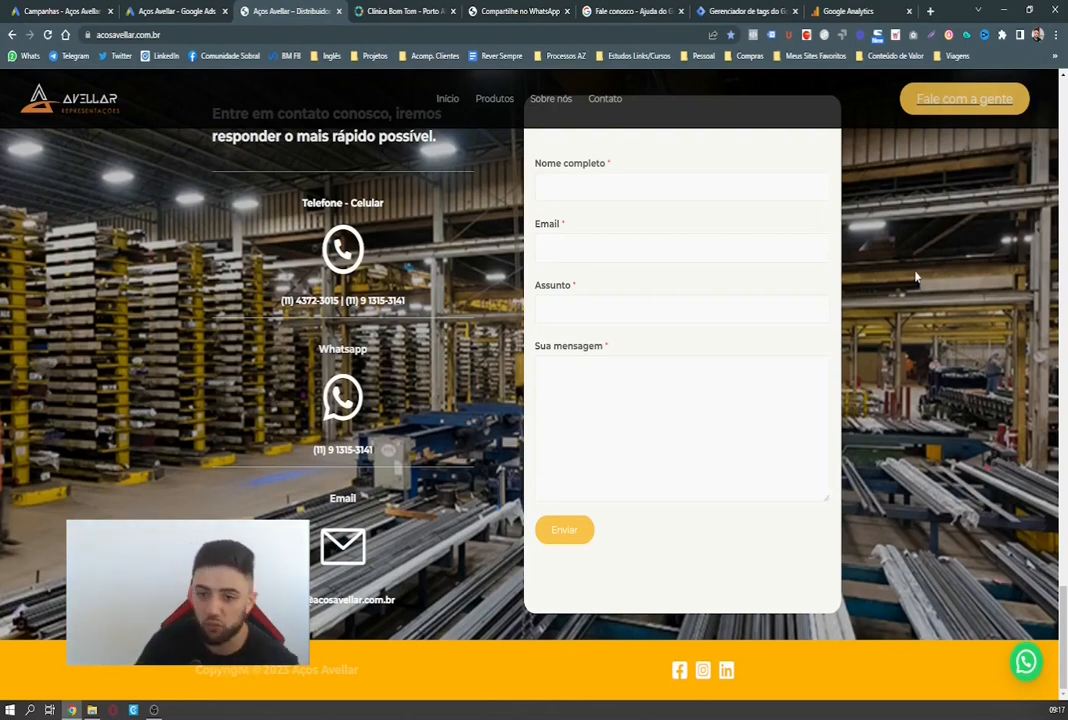
Set the Google Ads conversion action's goal category to Contato and name the conversion Número WhatsApp.
{"action": "left_click", "coordinate": [168, 11]}
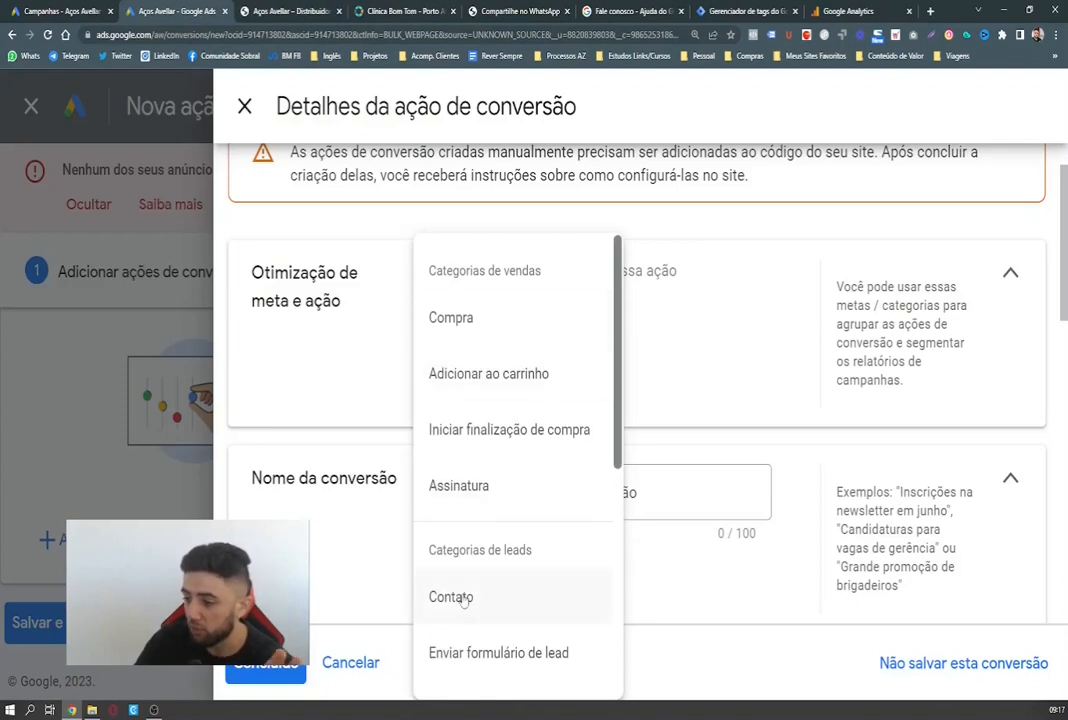
{"action": "left_click", "coordinate": [459, 597]}
{"action": "scroll", "coordinate": [477, 436], "scroll_direction": "down", "scroll_amount": 2}
{"action": "left_click", "coordinate": [480, 458]}
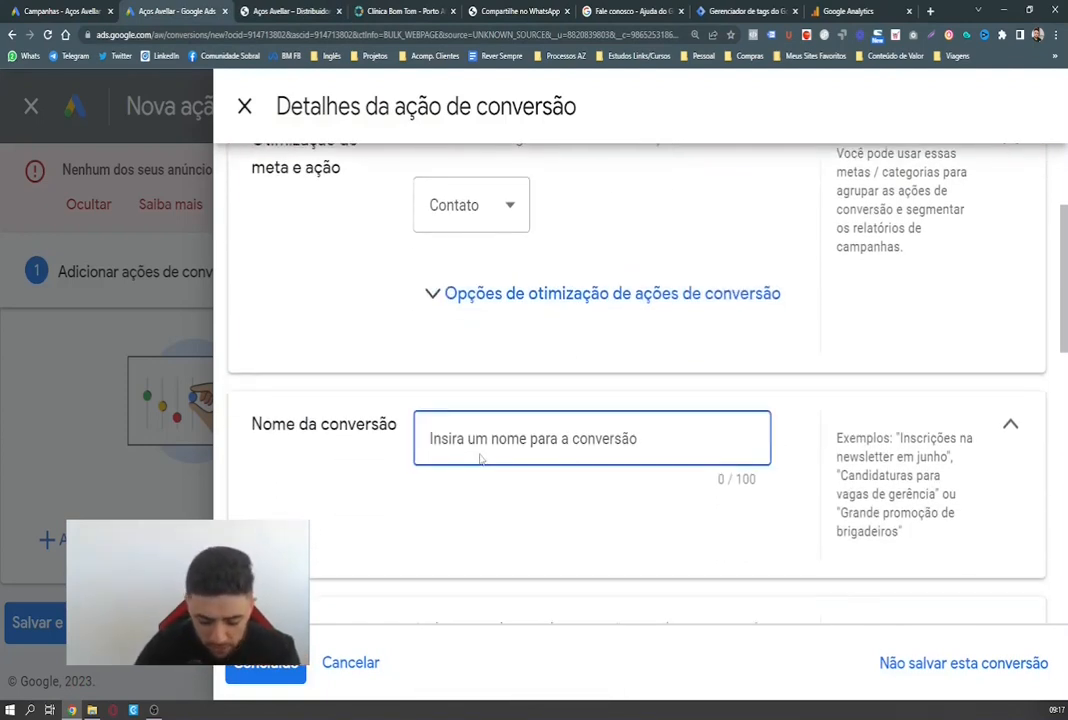
{"action": "type", "text": "Núme"}
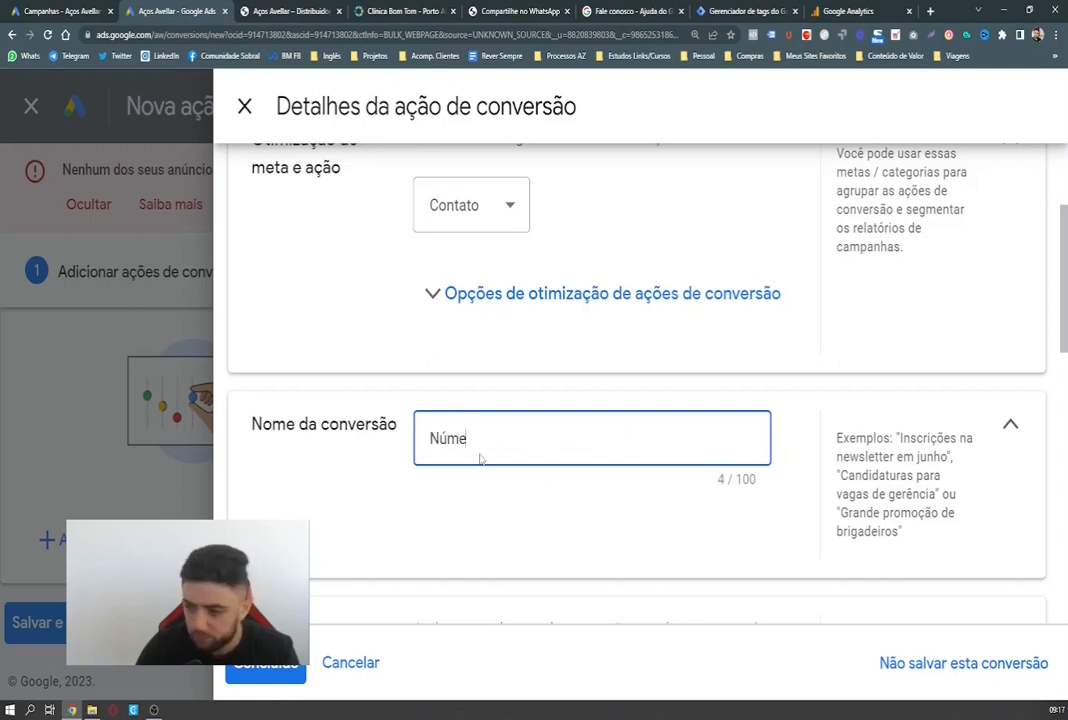
{"action": "type", "text": "ro WhatsApp"}
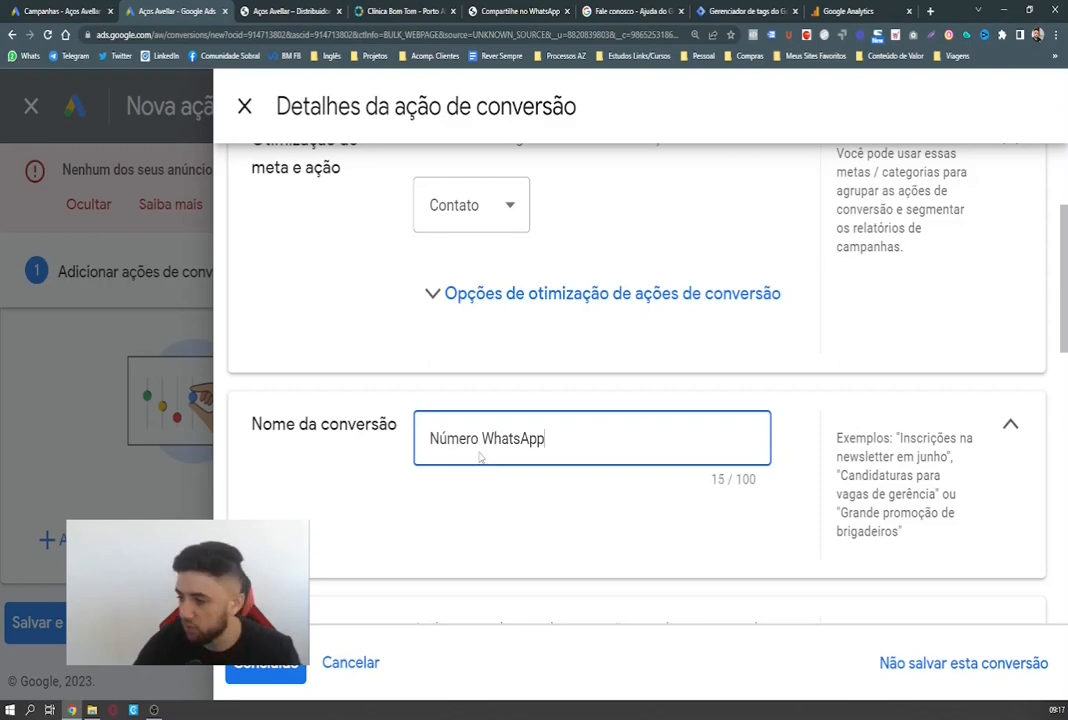
Use the same value of R$ 1 for all conversions, set the count to Uma, and finish the conversion details.
{"action": "scroll", "coordinate": [480, 455], "scroll_direction": "down", "scroll_amount": 5}
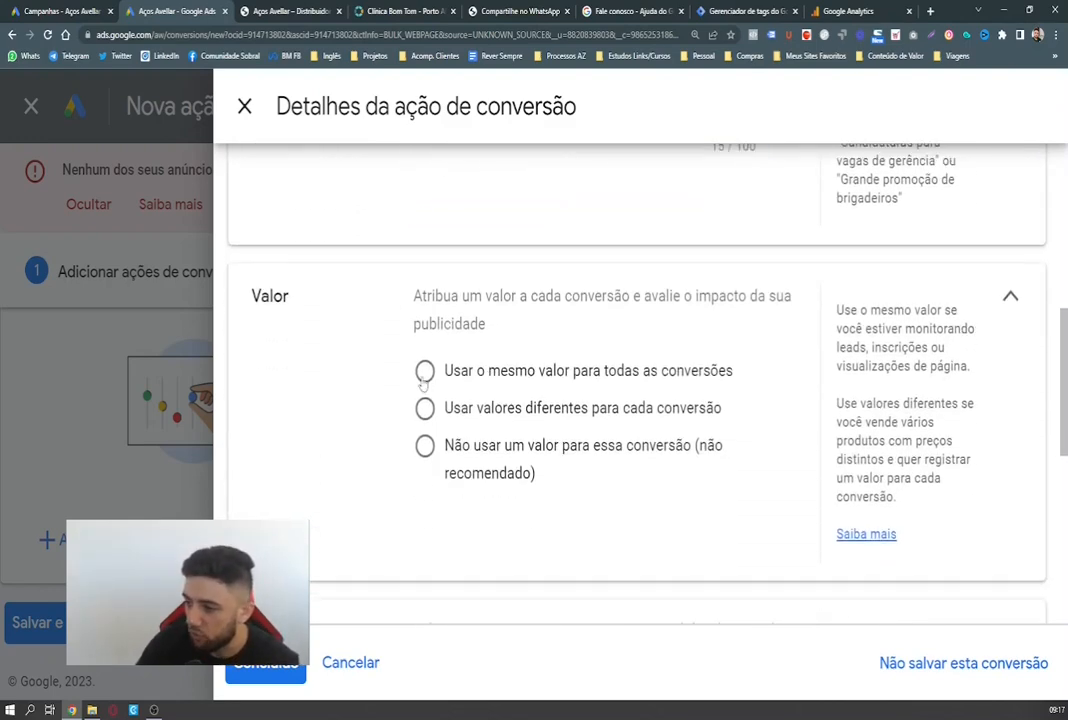
{"action": "left_click", "coordinate": [425, 371]}
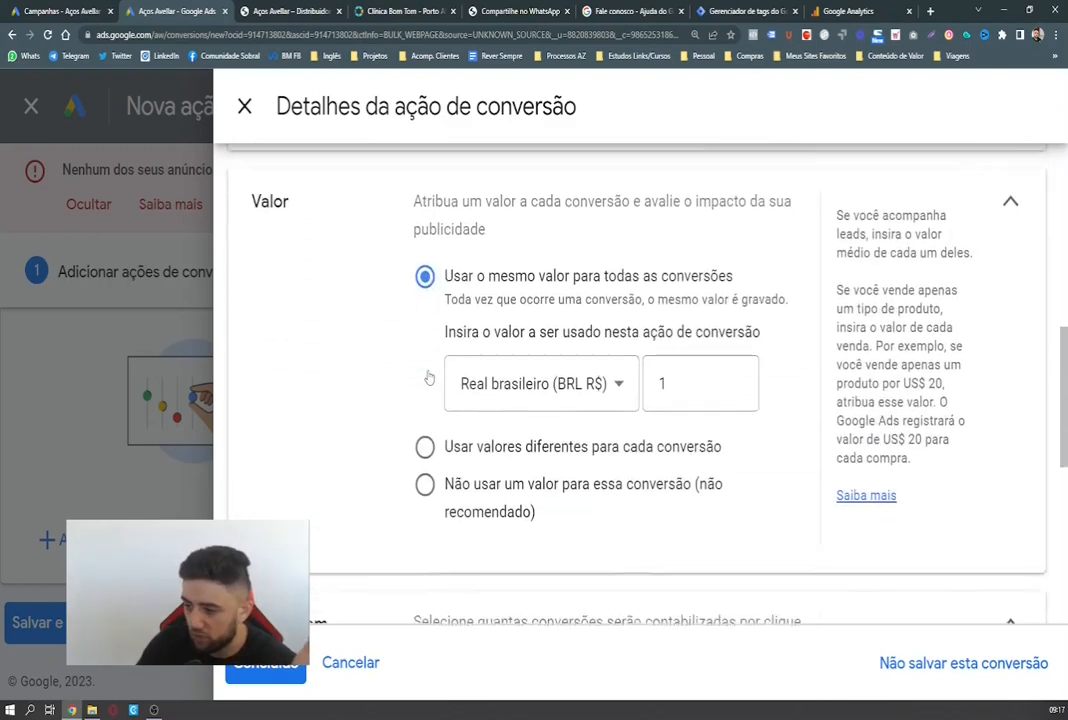
{"action": "scroll", "coordinate": [410, 420], "scroll_direction": "down", "scroll_amount": 3}
{"action": "scroll", "coordinate": [405, 438], "scroll_direction": "down", "scroll_amount": 2}
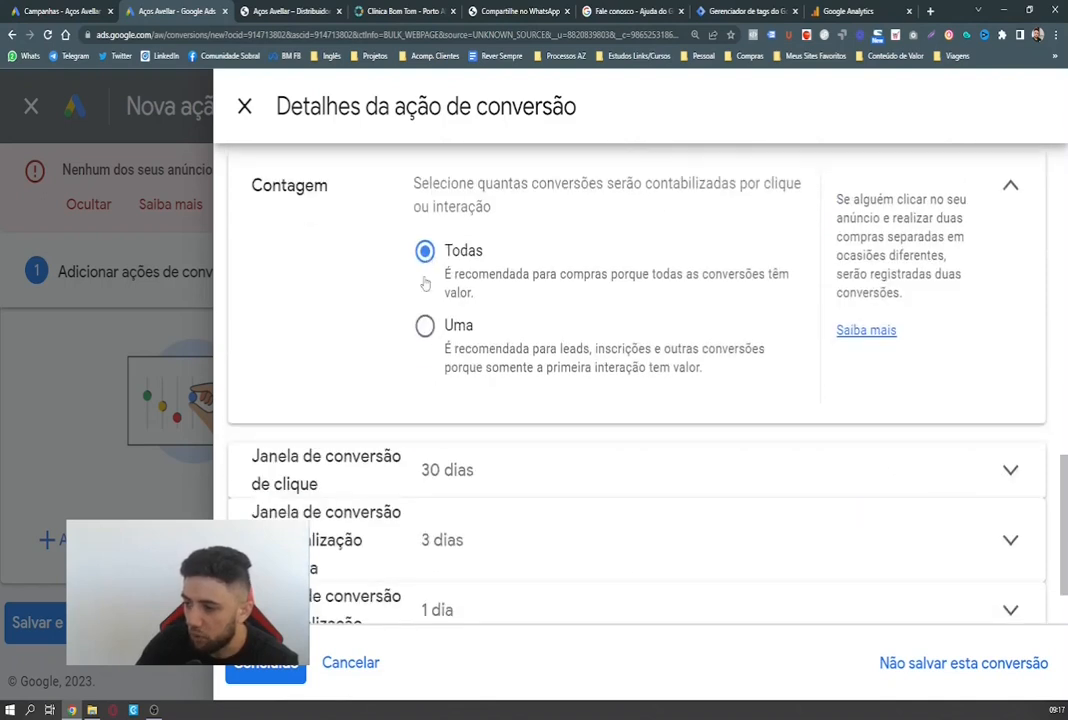
{"action": "left_click", "coordinate": [425, 327]}
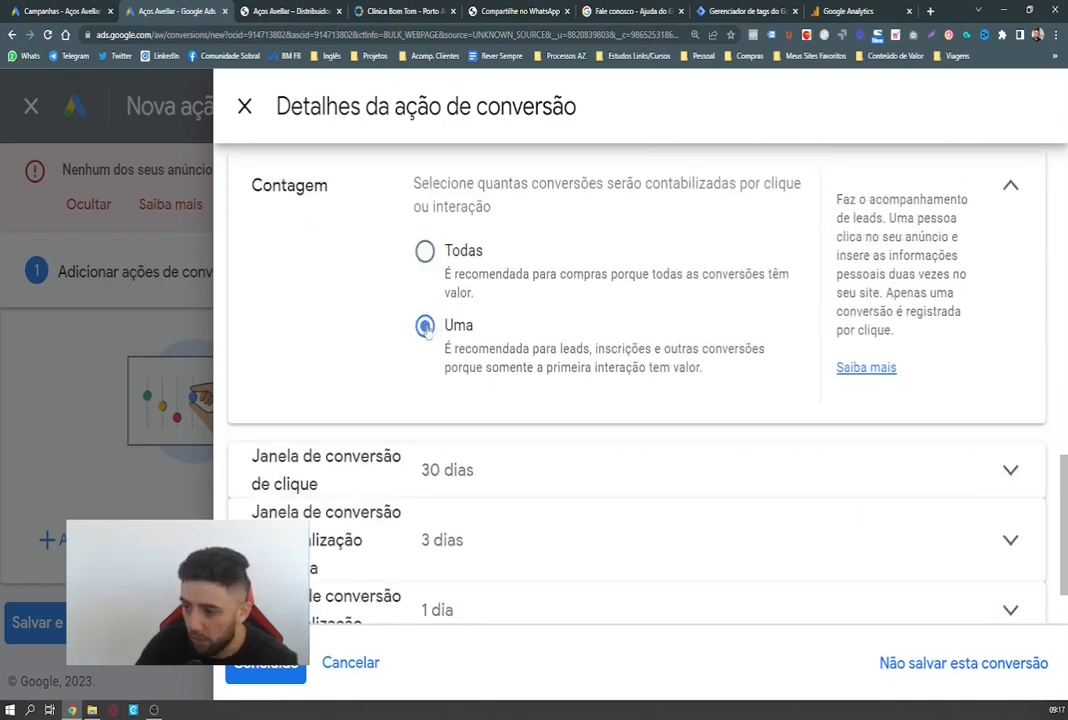
{"action": "scroll", "coordinate": [429, 353], "scroll_direction": "down", "scroll_amount": 1}
{"action": "scroll", "coordinate": [460, 287], "scroll_direction": "up", "scroll_amount": 1}
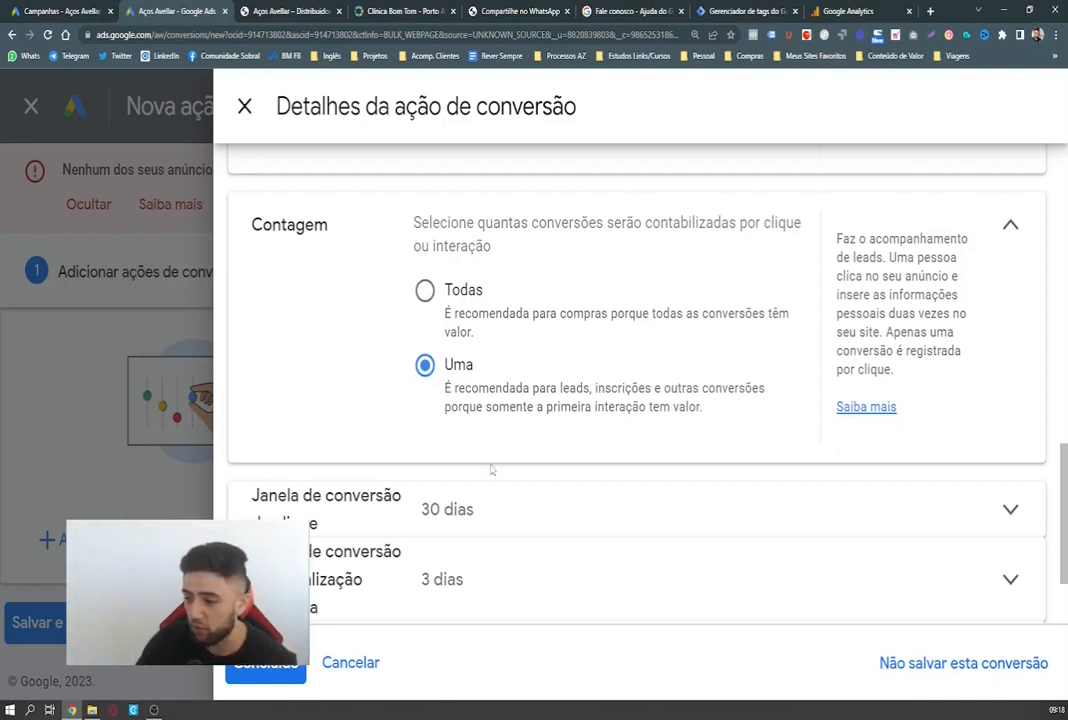
{"action": "scroll", "coordinate": [489, 470], "scroll_direction": "down", "scroll_amount": 2}
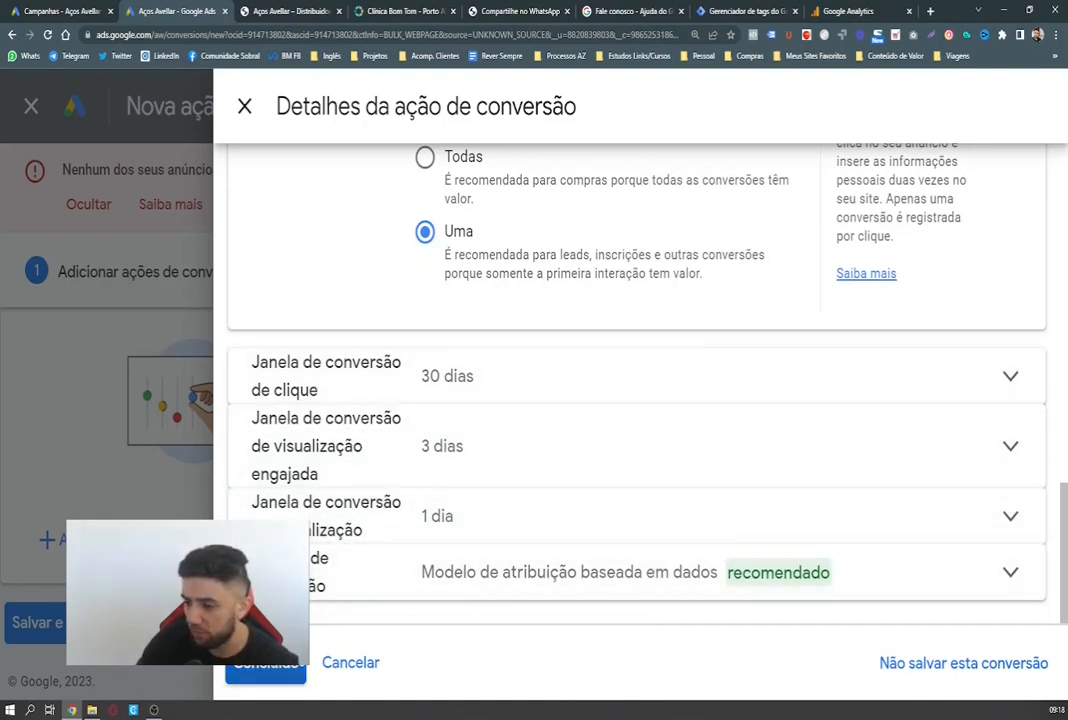
{"action": "left_click", "coordinate": [270, 675]}
{"action": "scroll", "coordinate": [310, 497], "scroll_direction": "down", "scroll_amount": 2}
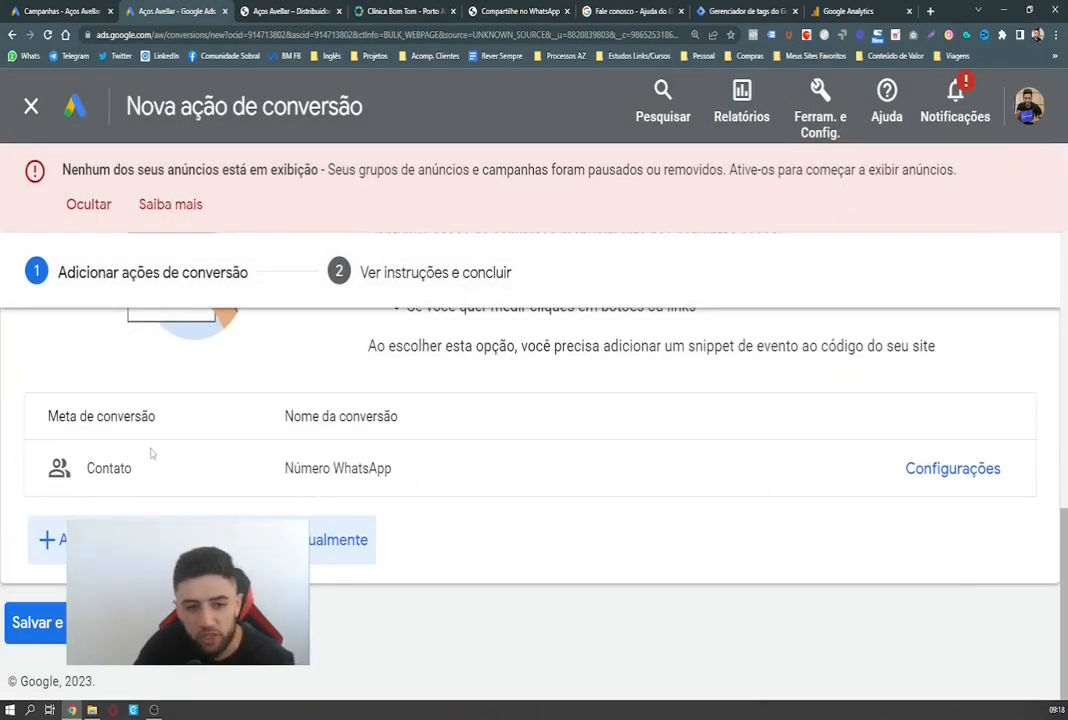
Reopen the settings of the Número WhatsApp conversion, review its category, name and value, and close them.
{"action": "left_click", "coordinate": [952, 469]}
{"action": "scroll", "coordinate": [457, 462], "scroll_direction": "down", "scroll_amount": 11}
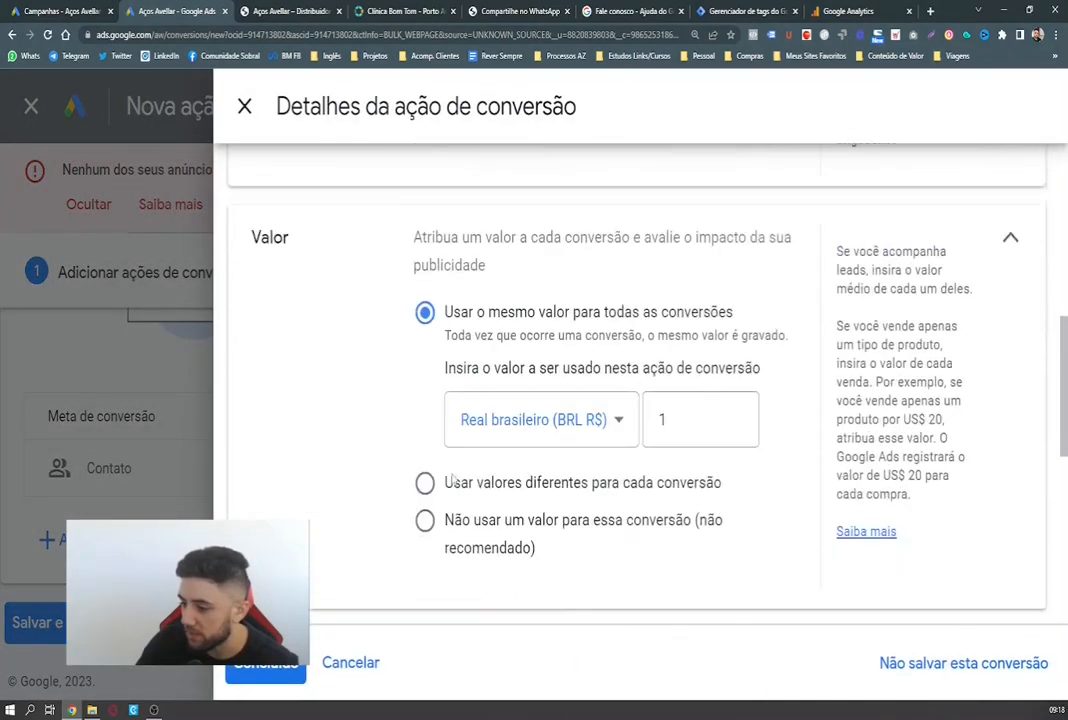
{"action": "scroll", "coordinate": [444, 494], "scroll_direction": "up", "scroll_amount": 5}
{"action": "scroll", "coordinate": [444, 494], "scroll_direction": "up", "scroll_amount": 6}
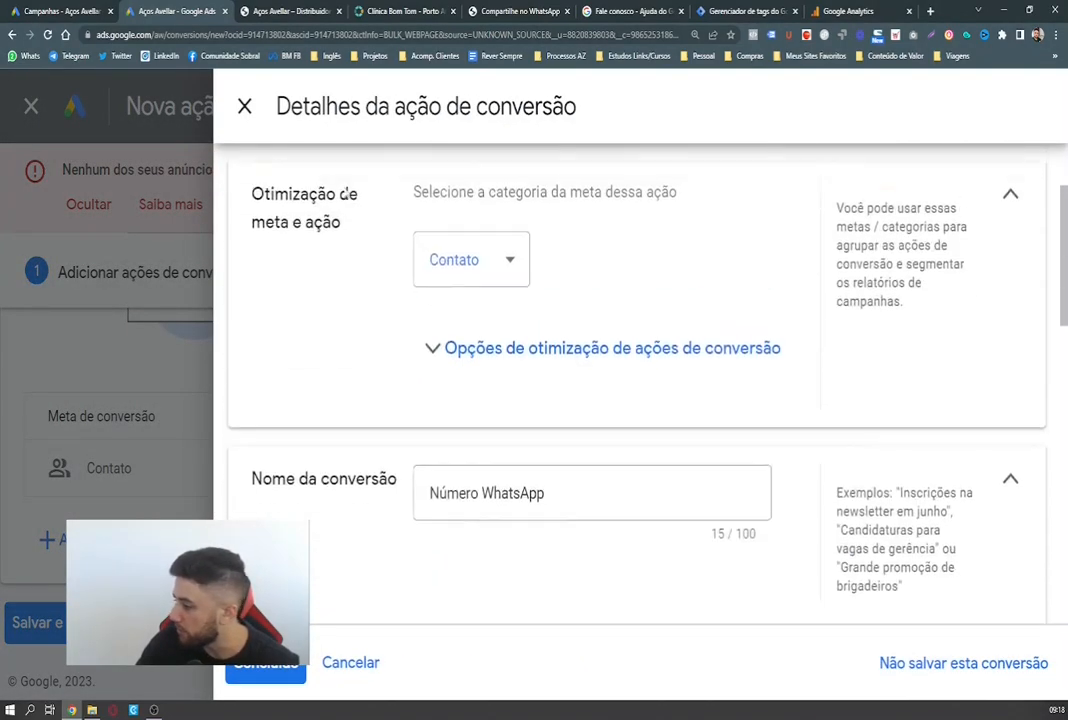
{"action": "left_click", "coordinate": [245, 107]}
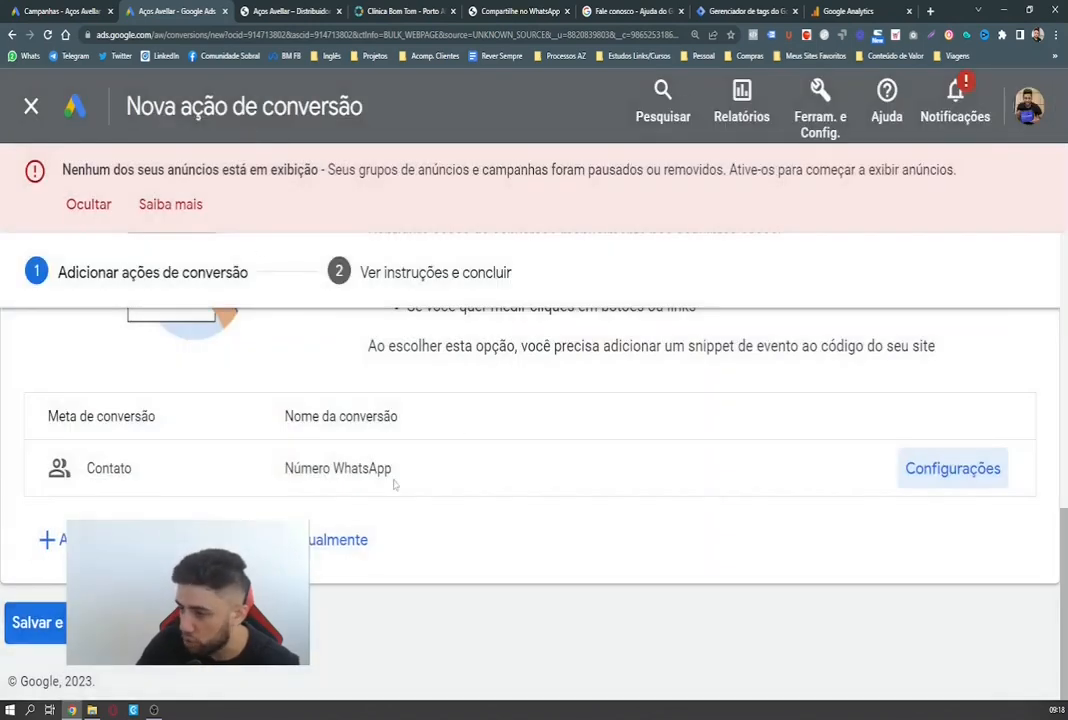
Save the added conversion action and continue to the setup instructions.
{"action": "scroll", "coordinate": [420, 443], "scroll_direction": "up", "scroll_amount": 5}
{"action": "scroll", "coordinate": [386, 487], "scroll_direction": "down", "scroll_amount": 5}
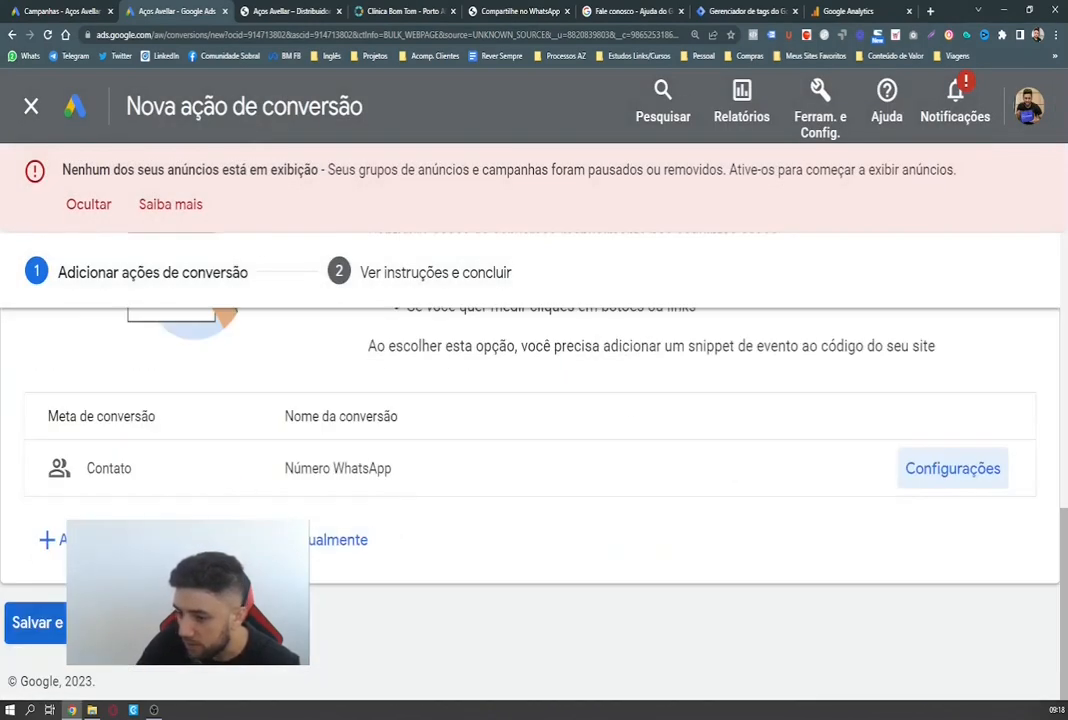
{"action": "left_click", "coordinate": [60, 622]}
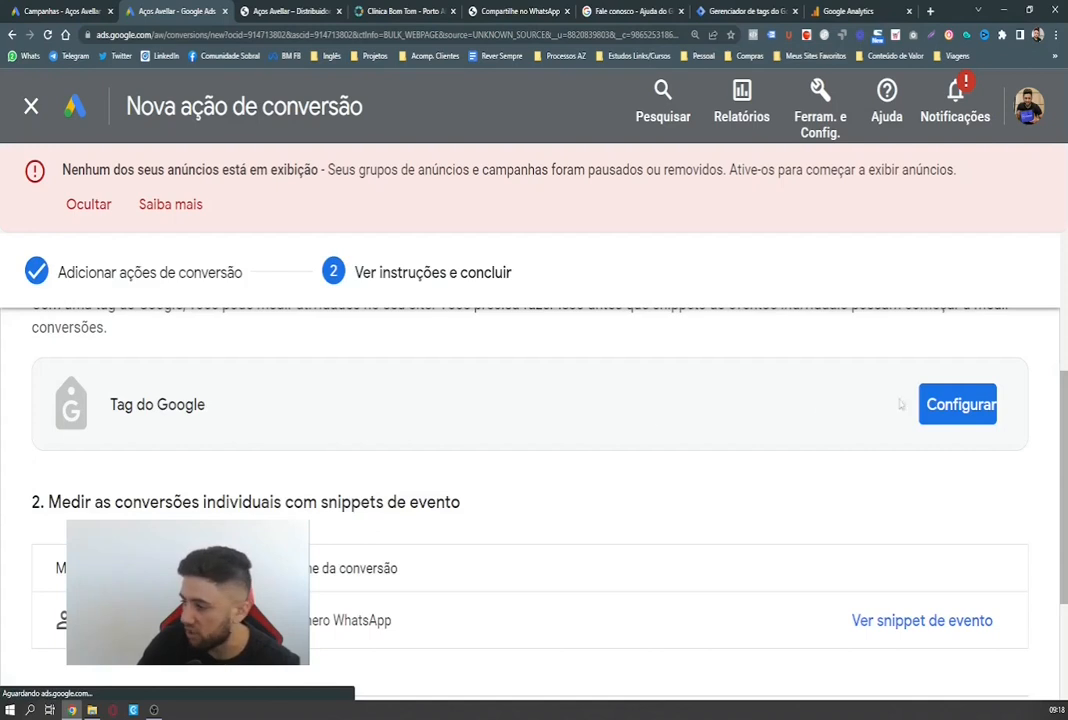
Review the tag setup options and show the instructions for using Google Tag Manager.
{"action": "scroll", "coordinate": [292, 472], "scroll_direction": "up", "scroll_amount": 4}
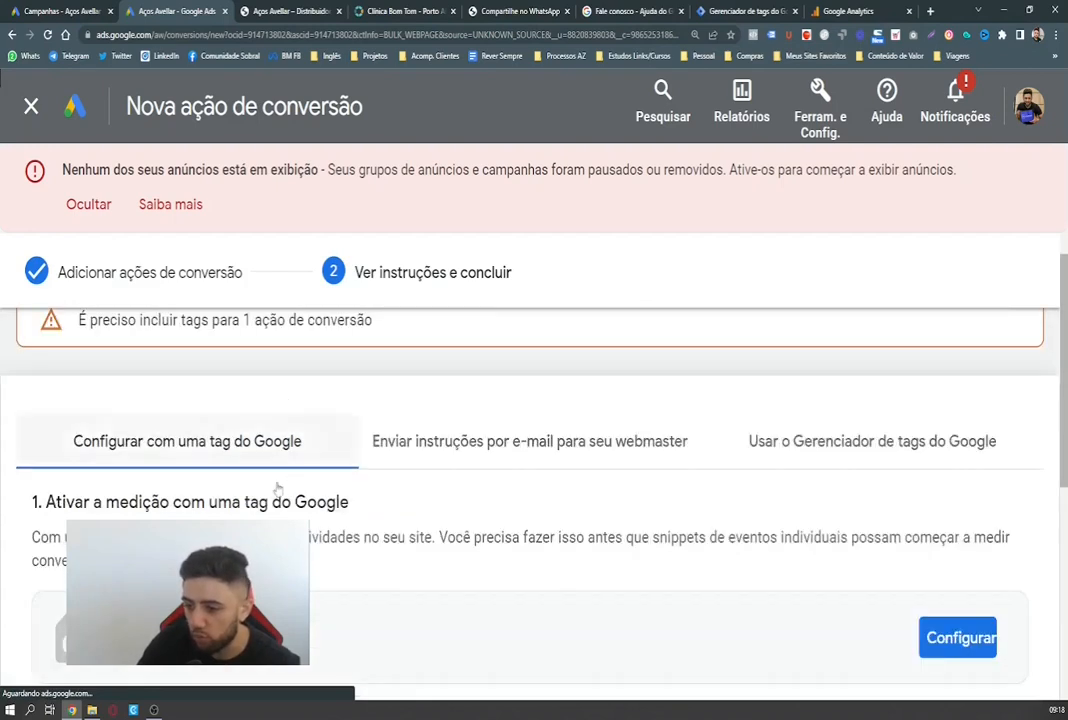
{"action": "scroll", "coordinate": [290, 473], "scroll_direction": "down", "scroll_amount": 2}
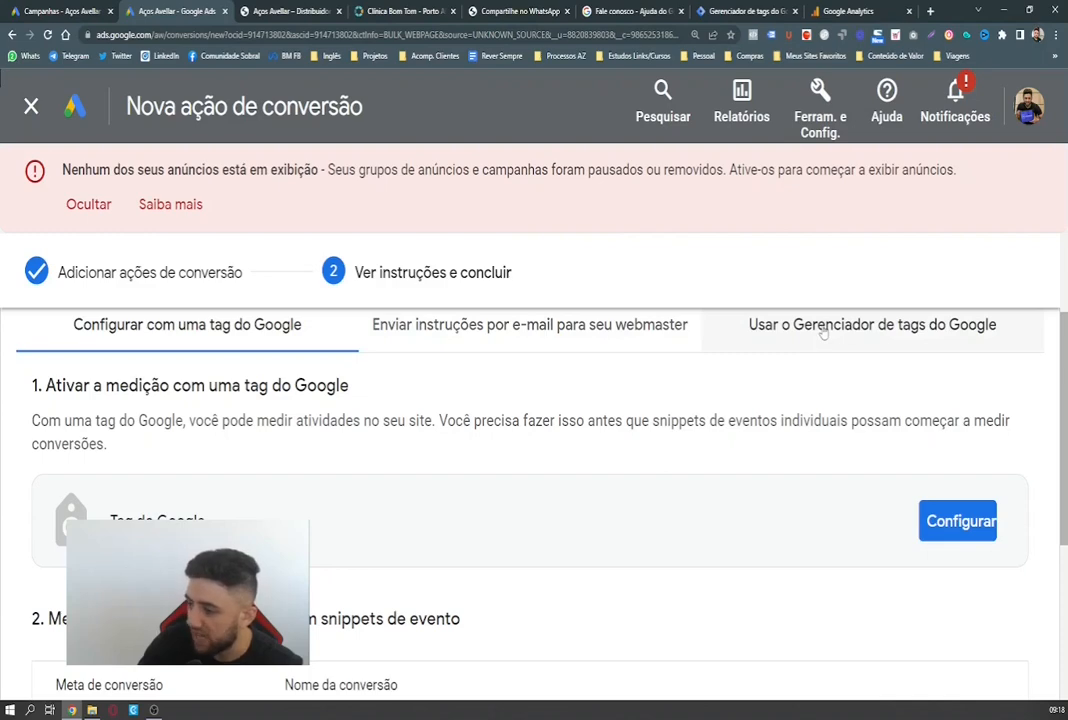
{"action": "scroll", "coordinate": [822, 333], "scroll_direction": "up", "scroll_amount": 2}
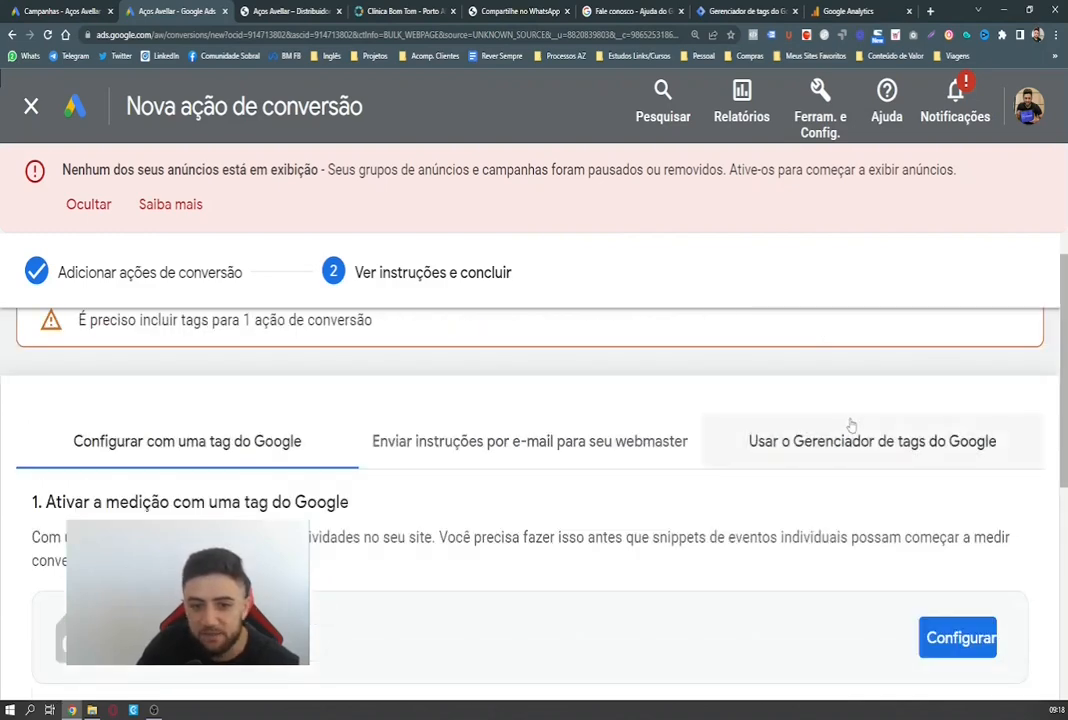
{"action": "left_click", "coordinate": [963, 443]}
{"action": "scroll", "coordinate": [386, 462], "scroll_direction": "down", "scroll_amount": 4}
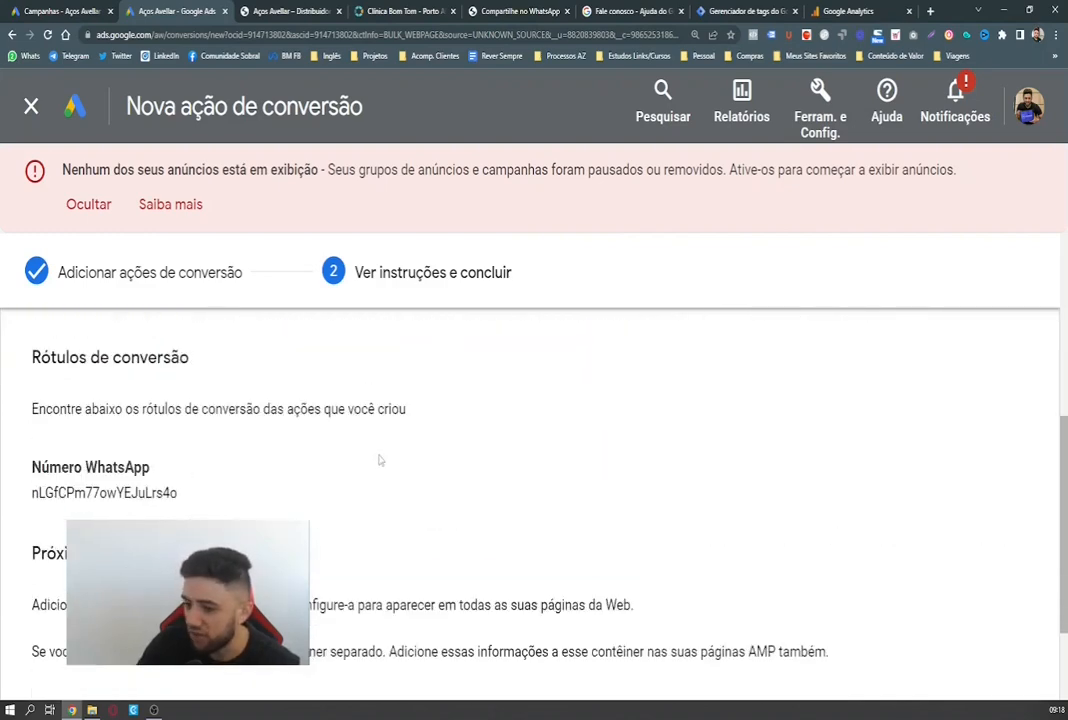
Examine the conversion ID, the Número WhatsApp conversion label and the next steps, highlighting the end of the ID.
{"action": "left_click_drag", "start_coordinate": [32, 413], "coordinate": [75, 413]}
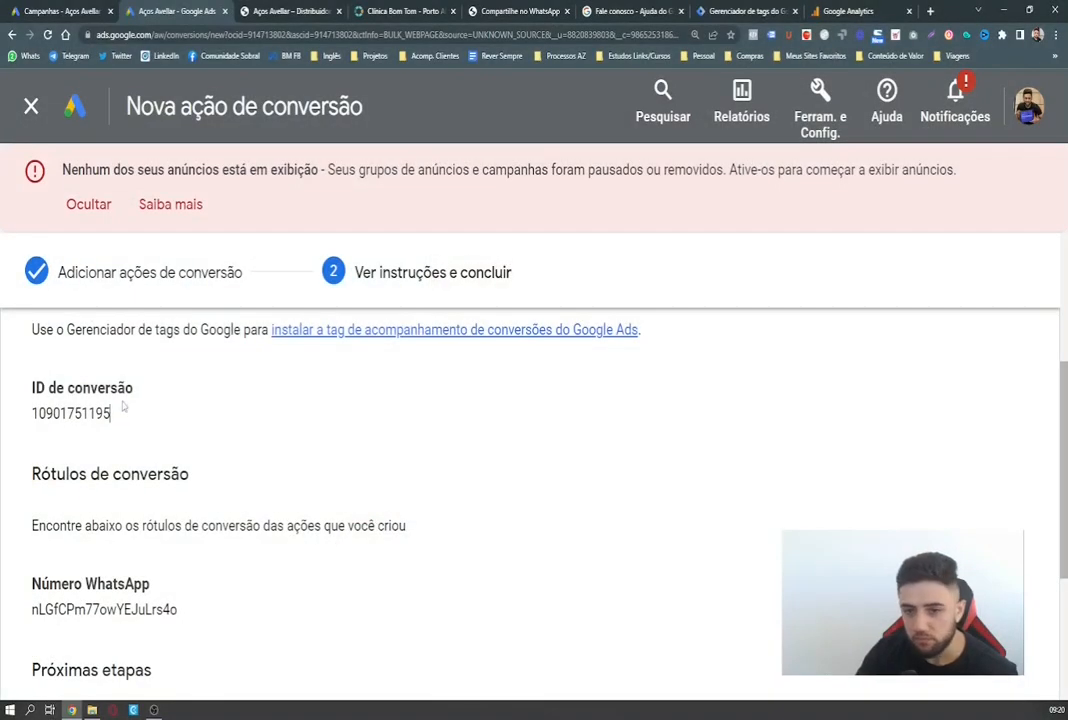
{"action": "left_click_drag", "start_coordinate": [112, 416], "coordinate": [82, 415]}
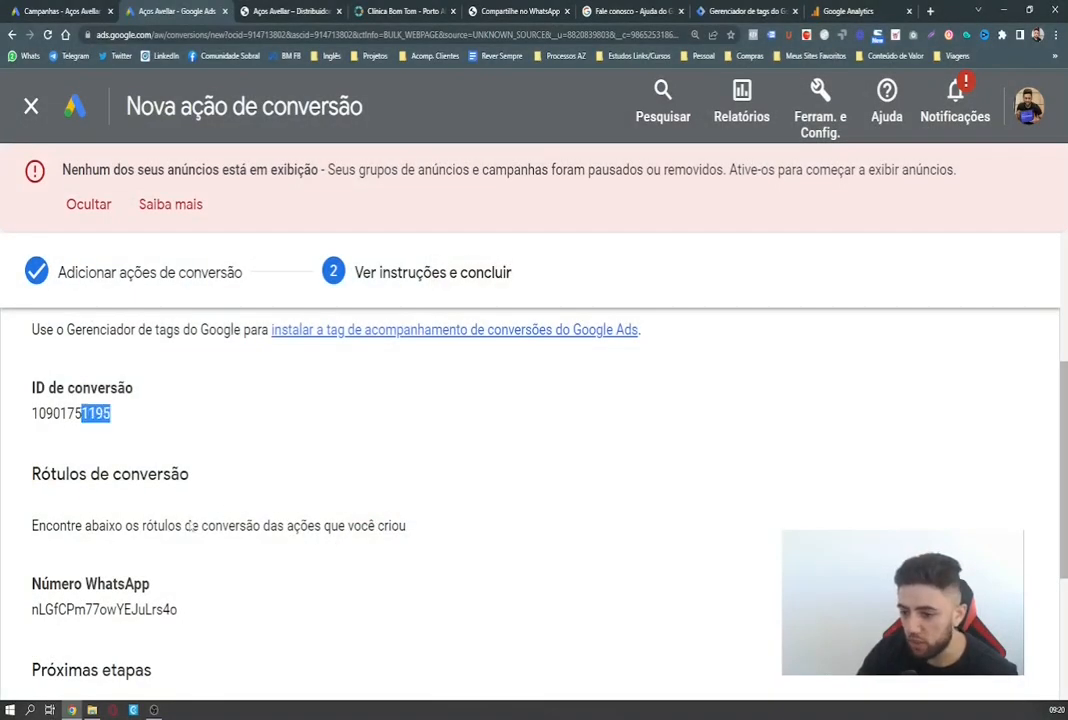
{"action": "scroll", "coordinate": [191, 515], "scroll_direction": "down", "scroll_amount": 2}
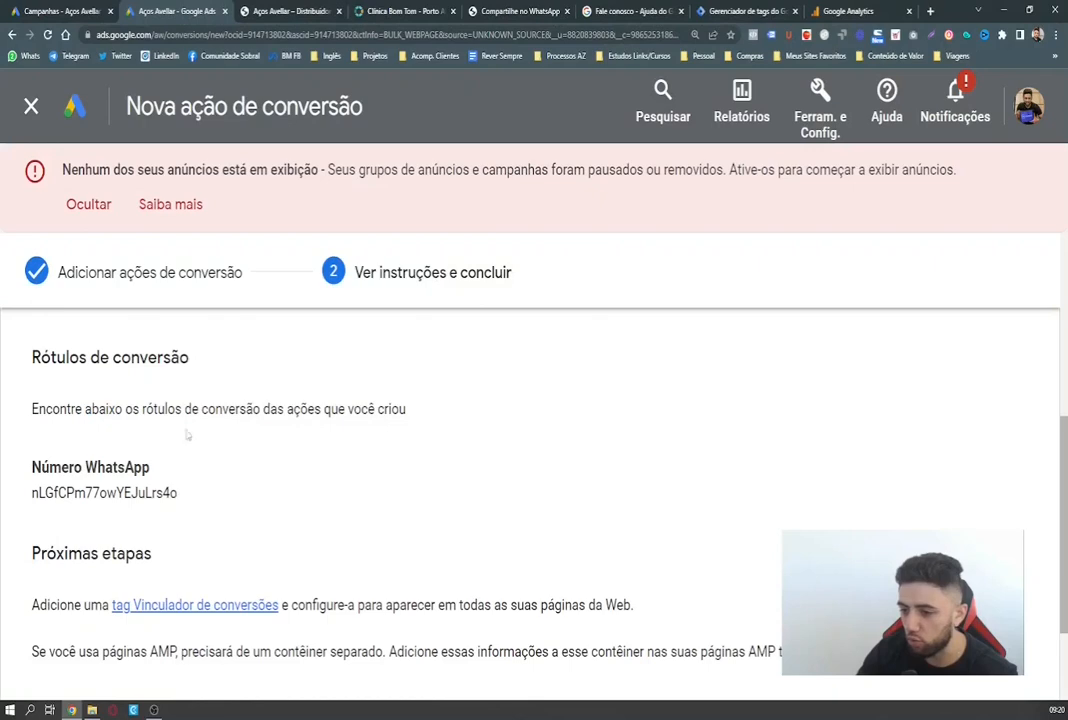
{"action": "scroll", "coordinate": [289, 428], "scroll_direction": "down", "scroll_amount": 2}
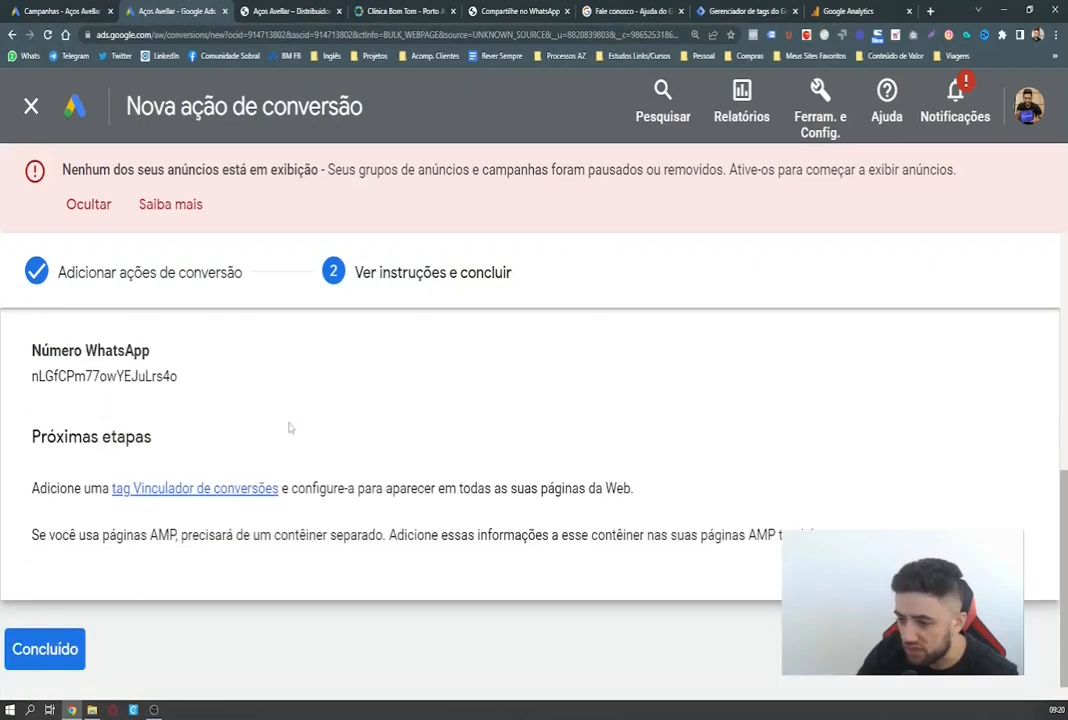
{"action": "scroll", "coordinate": [286, 440], "scroll_direction": "up", "scroll_amount": 6}
{"action": "scroll", "coordinate": [283, 458], "scroll_direction": "down", "scroll_amount": 2}
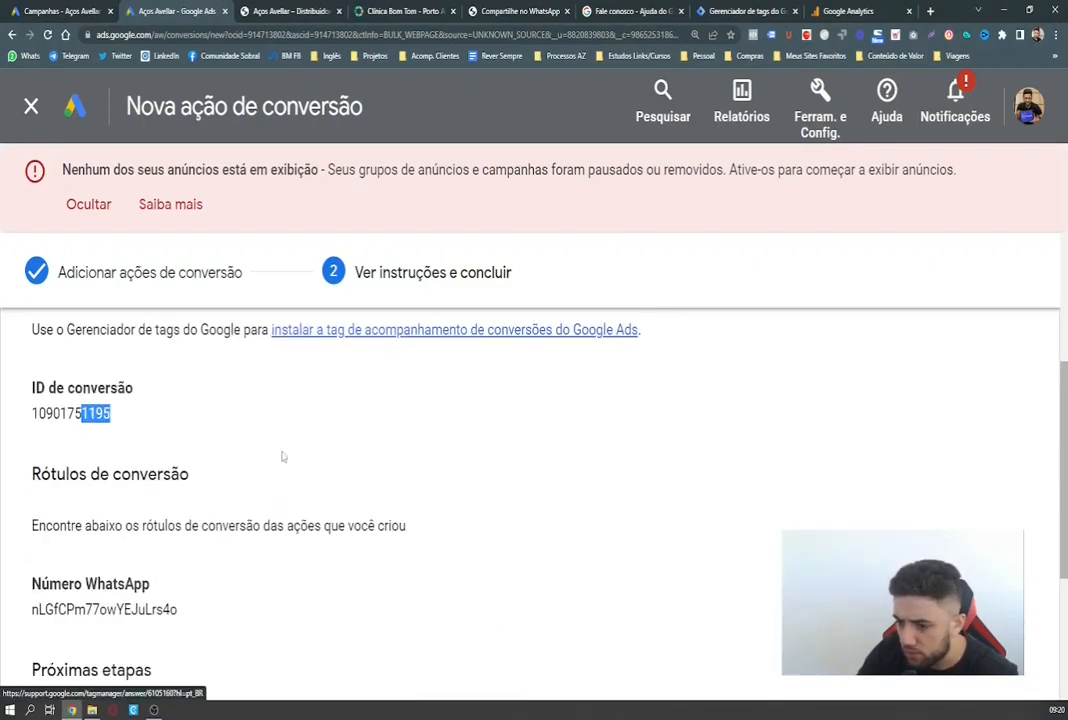
{"action": "left_click", "coordinate": [164, 474]}
{"action": "scroll", "coordinate": [90, 542], "scroll_direction": "down", "scroll_amount": 2}
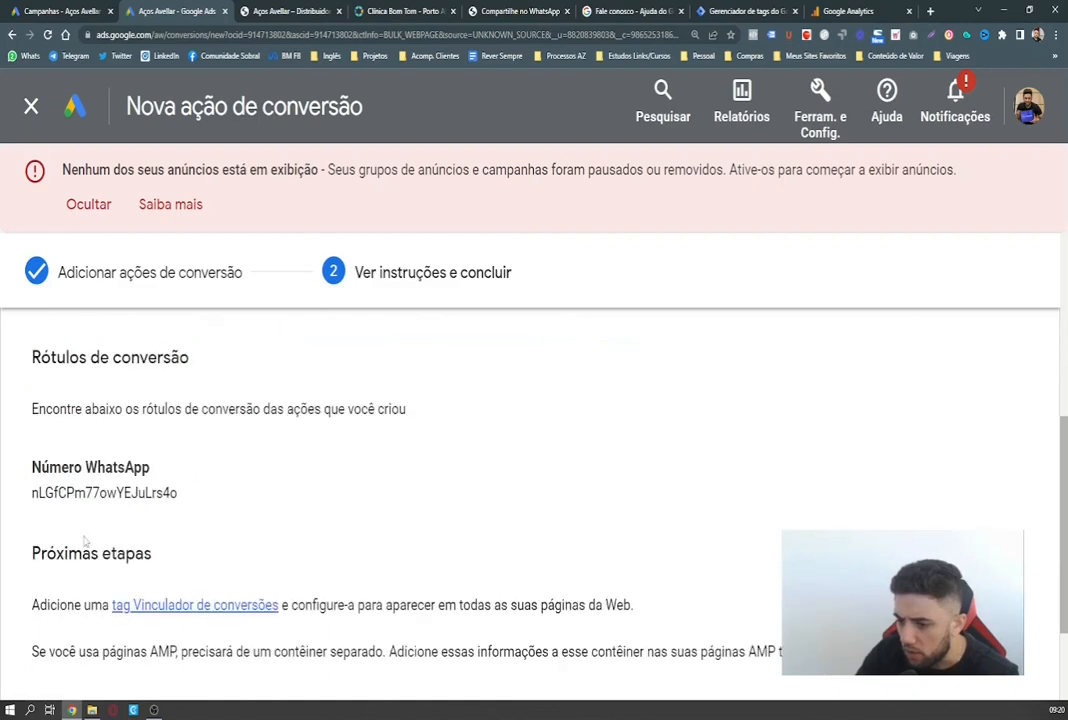
Highlight the Número WhatsApp conversion label and part of the conversion ID in the Tag Manager instructions.
{"action": "left_click_drag", "start_coordinate": [179, 494], "coordinate": [31, 494]}
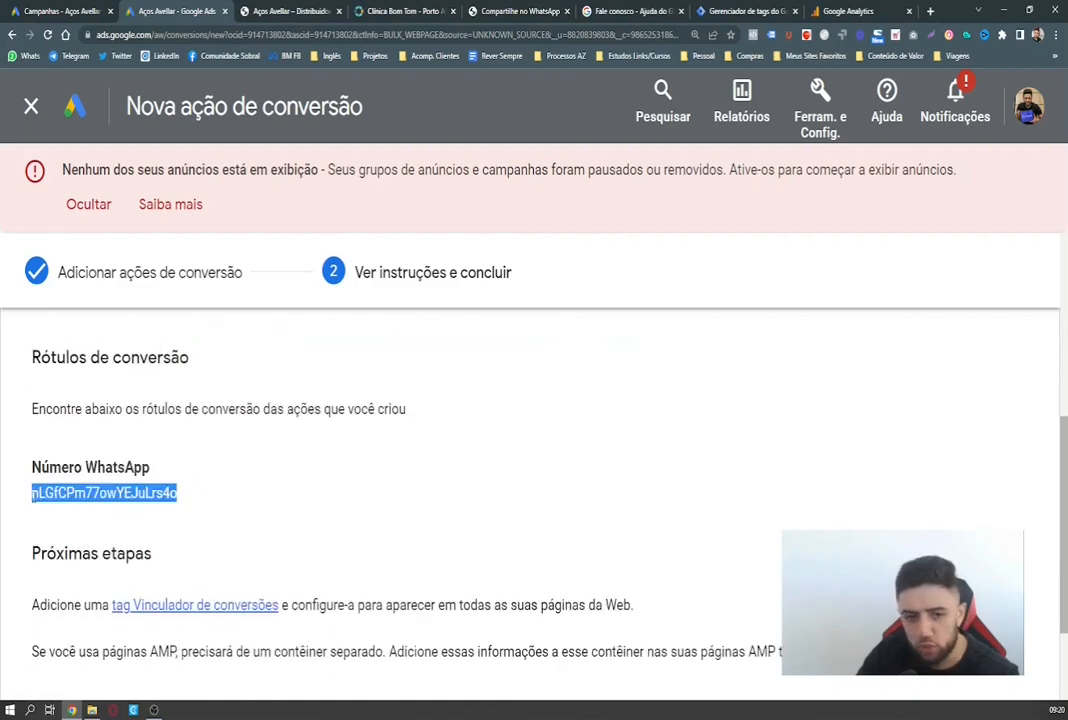
{"action": "left_click_drag", "start_coordinate": [403, 410], "coordinate": [37, 426]}
{"action": "right_click", "coordinate": [37, 422]}
{"action": "left_click", "coordinate": [42, 412]}
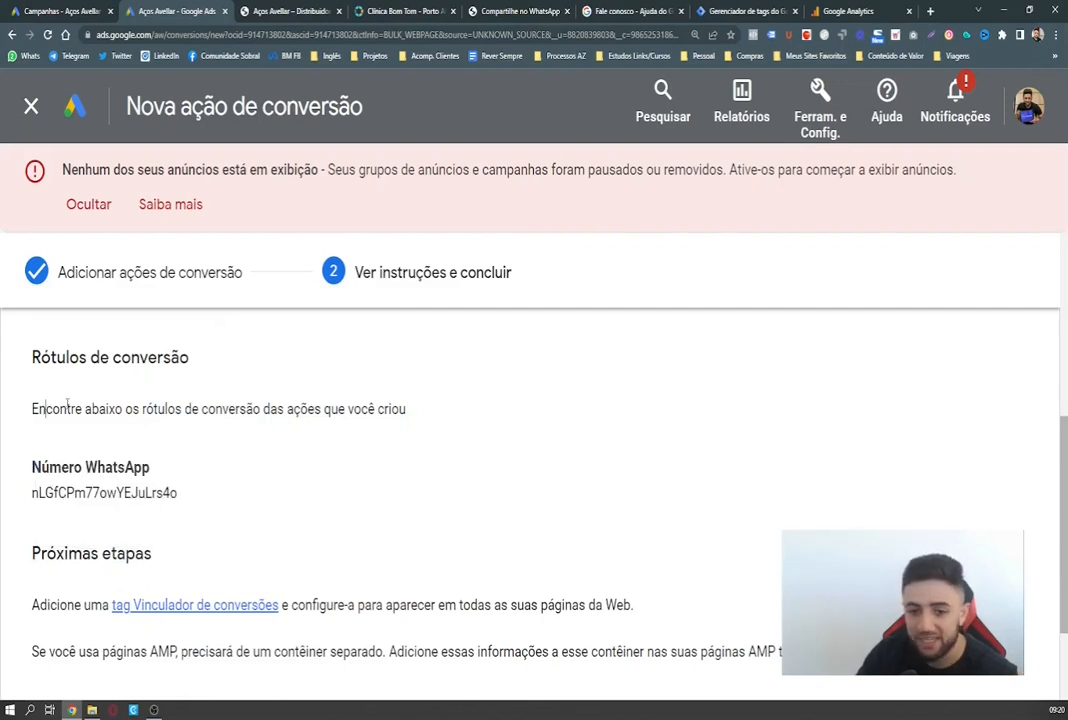
{"action": "left_click_drag", "start_coordinate": [32, 492], "coordinate": [176, 486]}
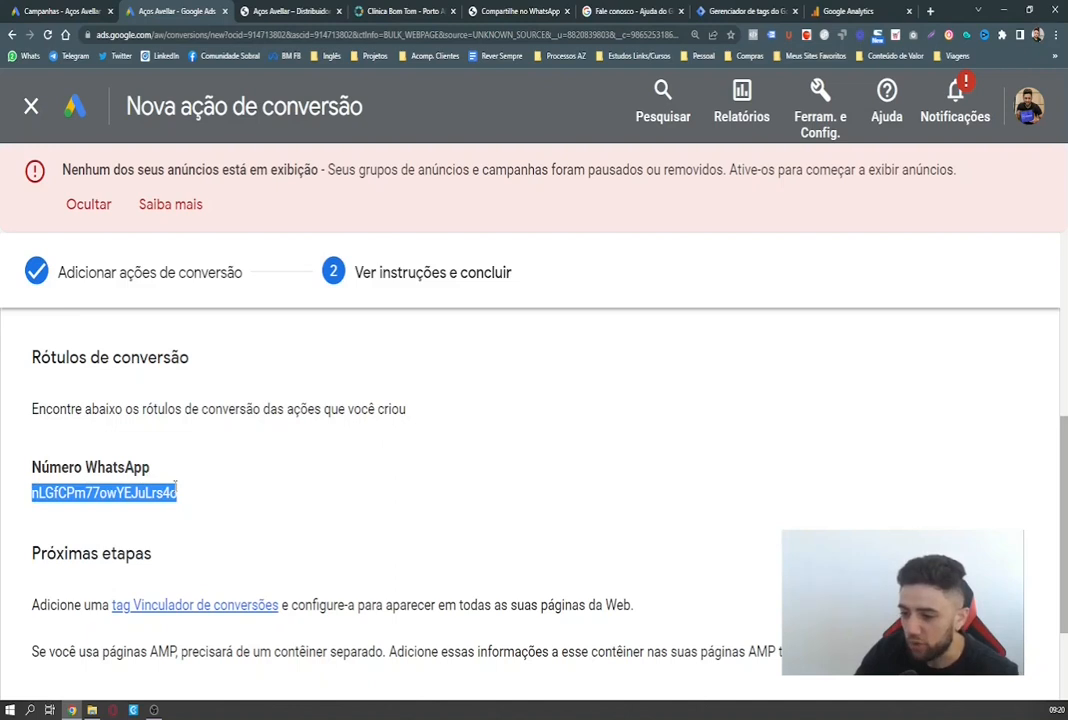
{"action": "scroll", "coordinate": [152, 462], "scroll_direction": "up", "scroll_amount": 2}
{"action": "left_click_drag", "start_coordinate": [111, 413], "coordinate": [82, 413]}
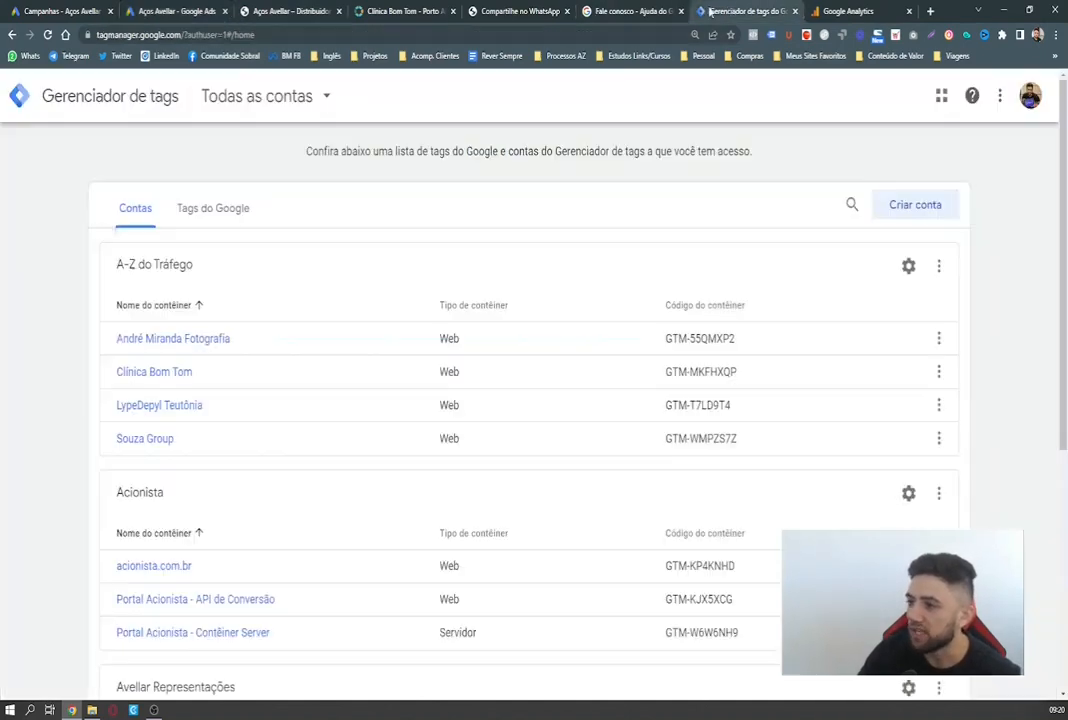
Switch to Google Tag Manager, place its tab beside Google Ads, search the accounts for "aços" and open the Site - Aços Avellar container.
{"action": "left_click_drag", "start_coordinate": [715, 10], "coordinate": [265, 9]}
{"action": "scroll", "coordinate": [136, 364], "scroll_direction": "down", "scroll_amount": 1}
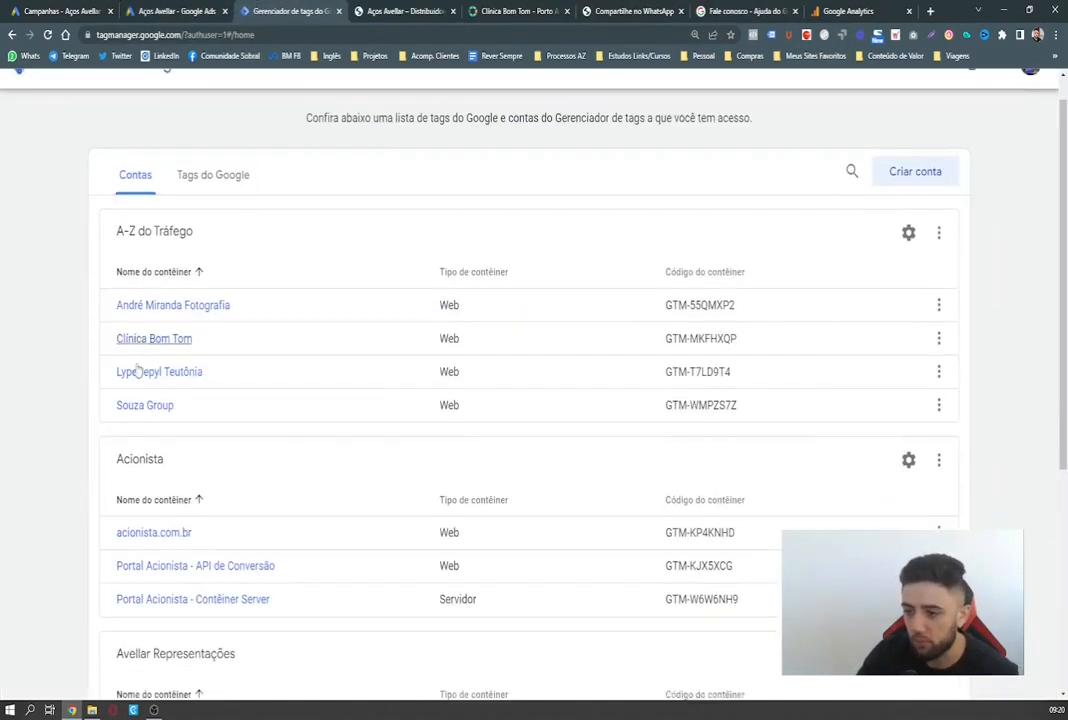
{"action": "scroll", "coordinate": [179, 367], "scroll_direction": "up", "scroll_amount": 1}
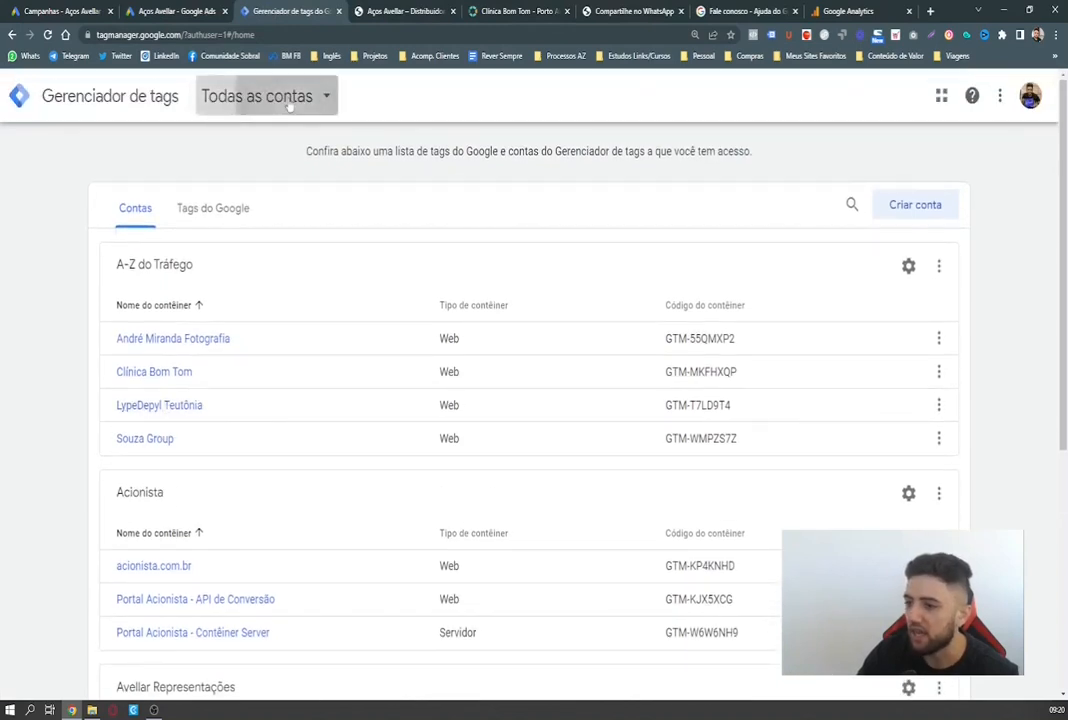
{"action": "left_click", "coordinate": [257, 96]}
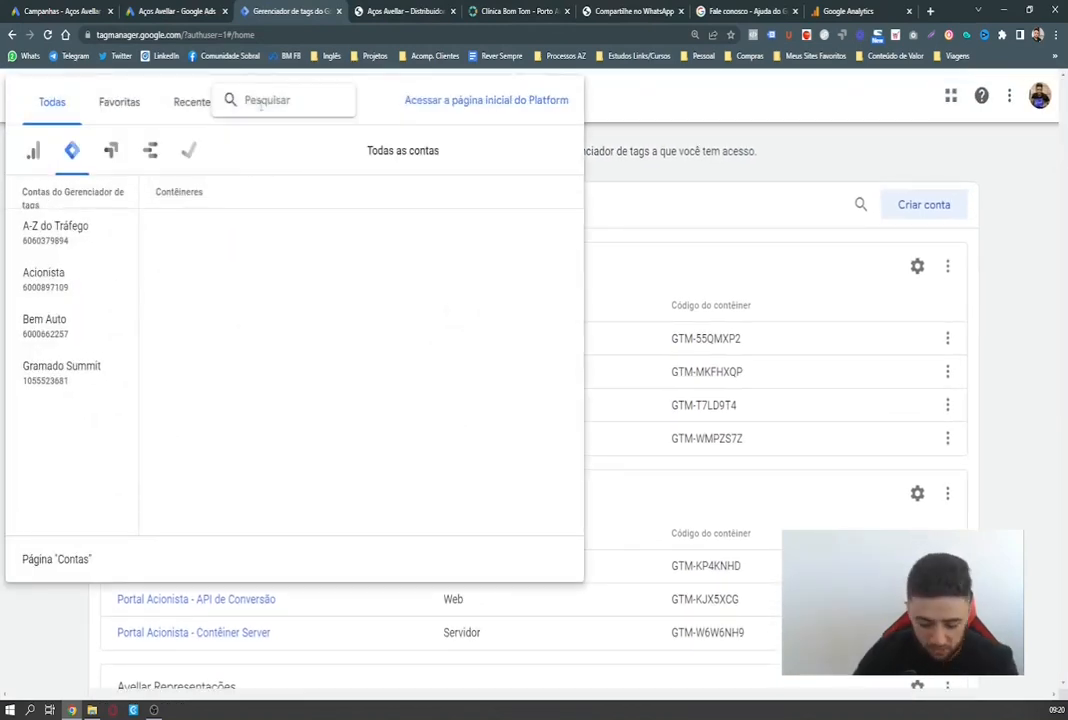
{"action": "left_click", "coordinate": [260, 105]}
{"action": "type", "text": "aços"}
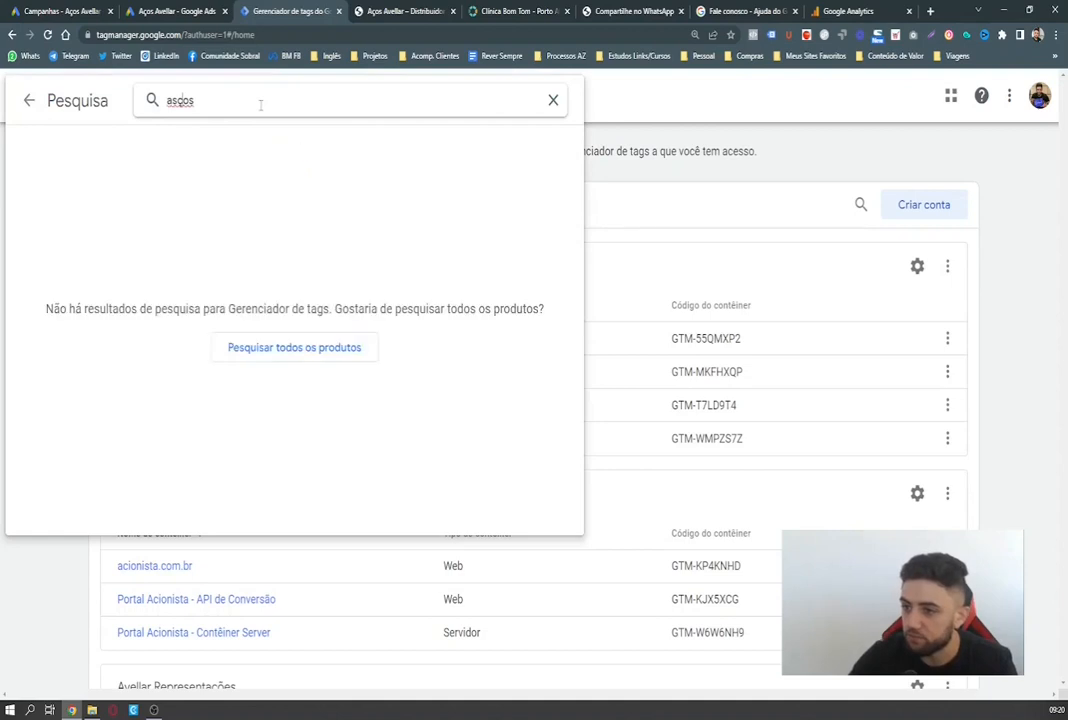
{"action": "left_click", "coordinate": [166, 260]}
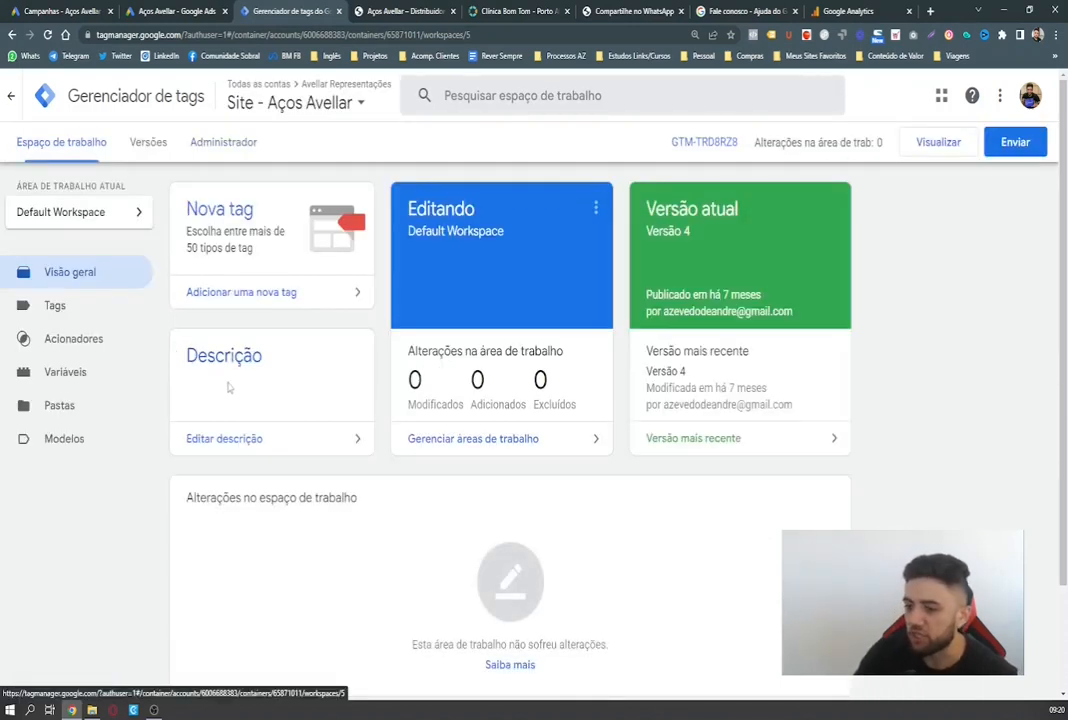
{"action": "left_click", "coordinate": [260, 110]}
{"action": "left_click", "coordinate": [946, 213]}
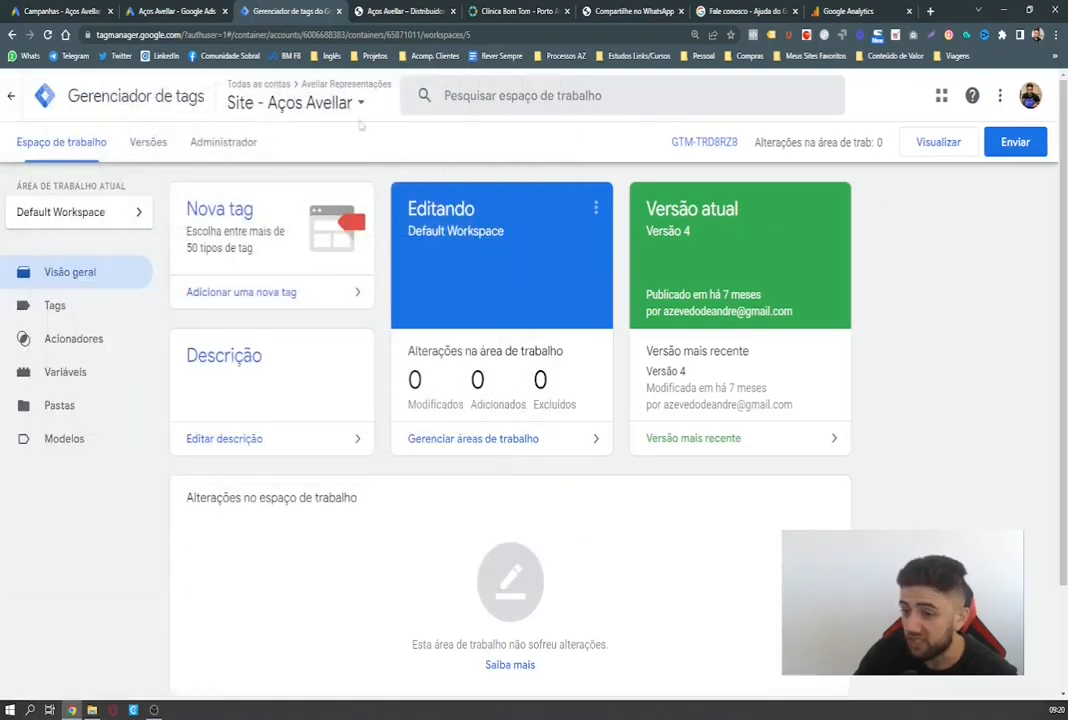
Return to the list of all accounts and open the administration page of the A-Z do Tráfego account.
{"action": "left_click", "coordinate": [50, 96]}
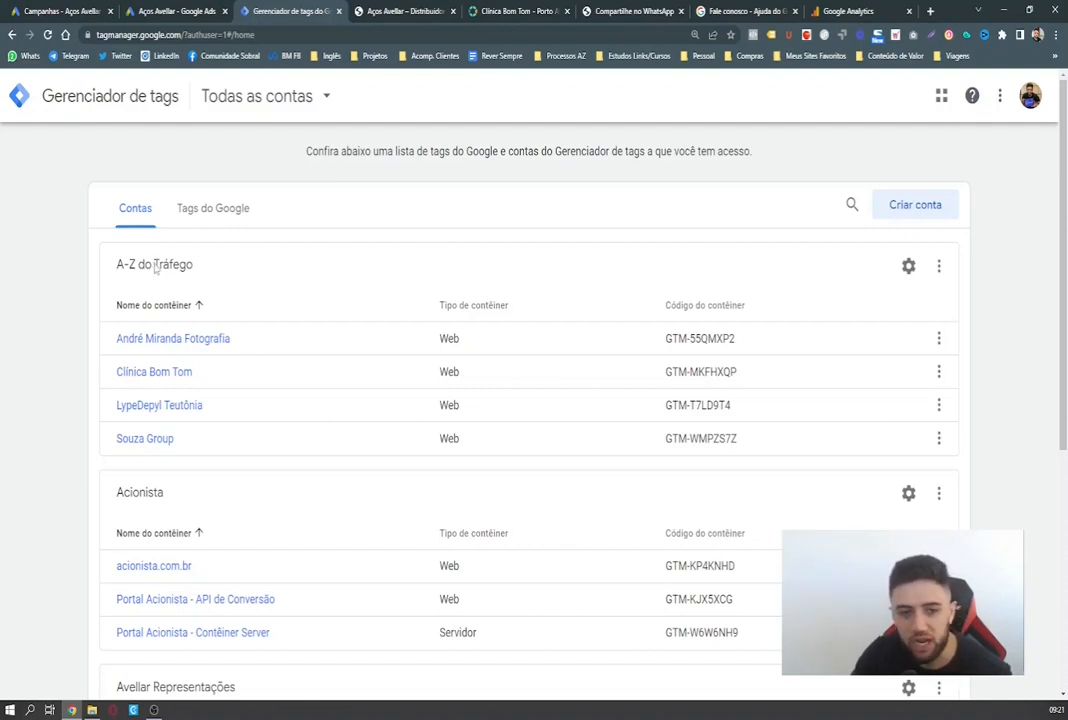
{"action": "key", "text": "ctrl+plus"}
{"action": "key", "text": "ctrl+plus"}
{"action": "key", "text": "ctrl+plus"}
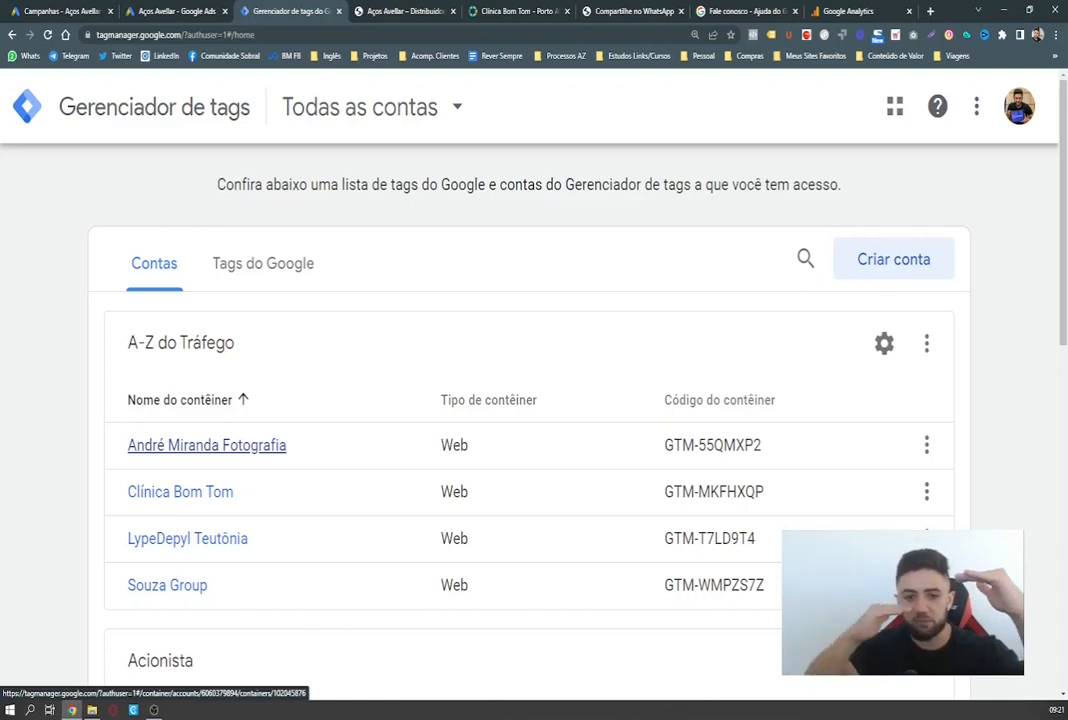
{"action": "scroll", "coordinate": [231, 399], "scroll_direction": "down", "scroll_amount": 1}
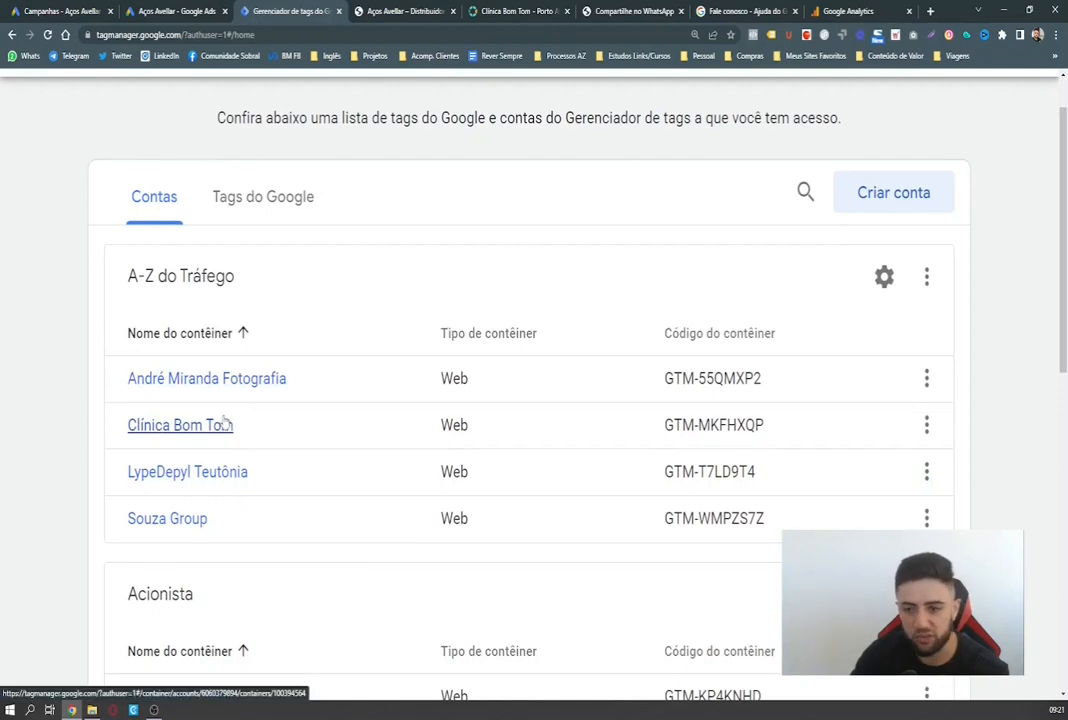
{"action": "left_click", "coordinate": [884, 277]}
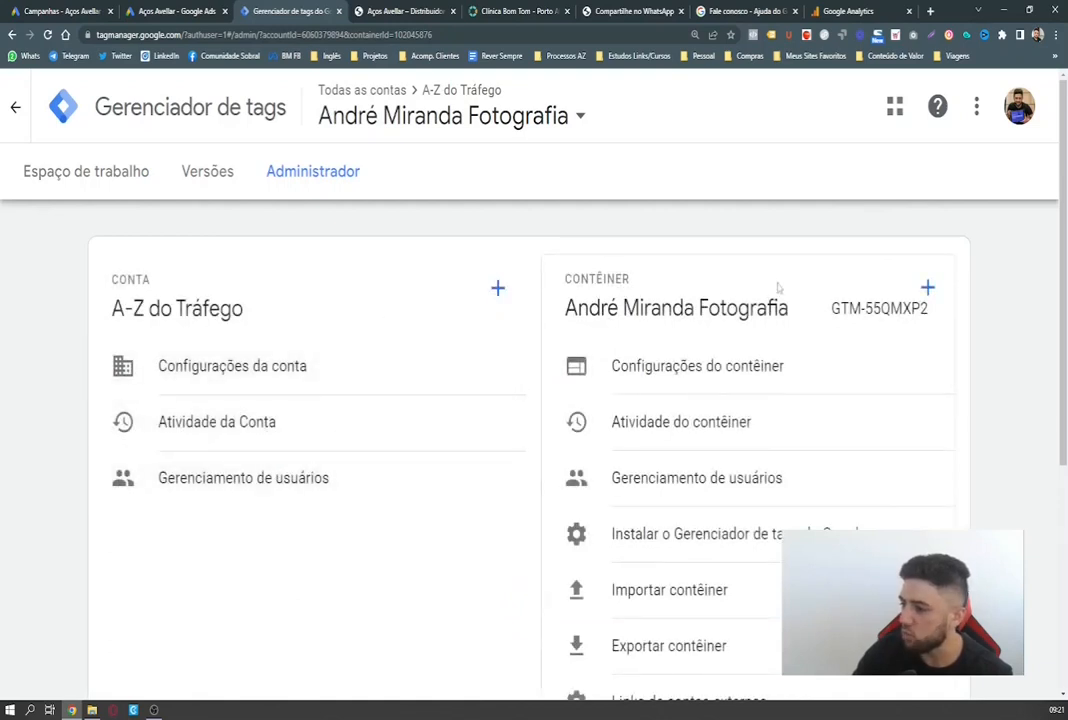
Create a Web container named Aços [Teste Aula] in the A-Z do Tráfego account.
{"action": "left_click", "coordinate": [927, 287]}
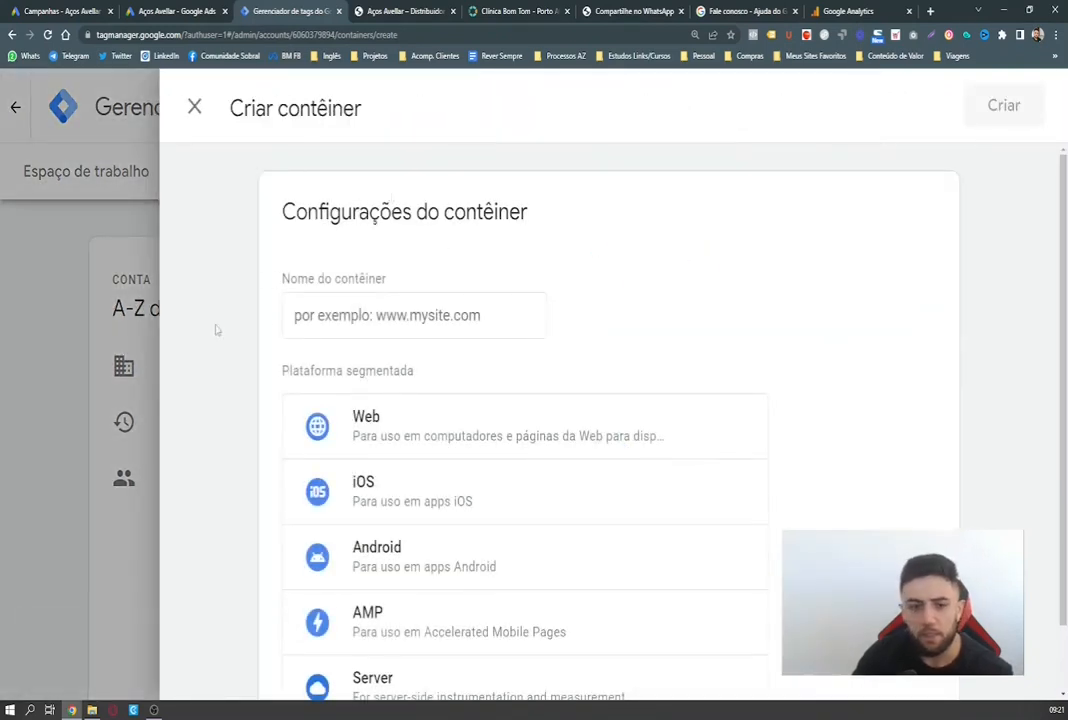
{"action": "left_click", "coordinate": [364, 314]}
{"action": "scroll", "coordinate": [364, 314], "scroll_direction": "down", "scroll_amount": 1}
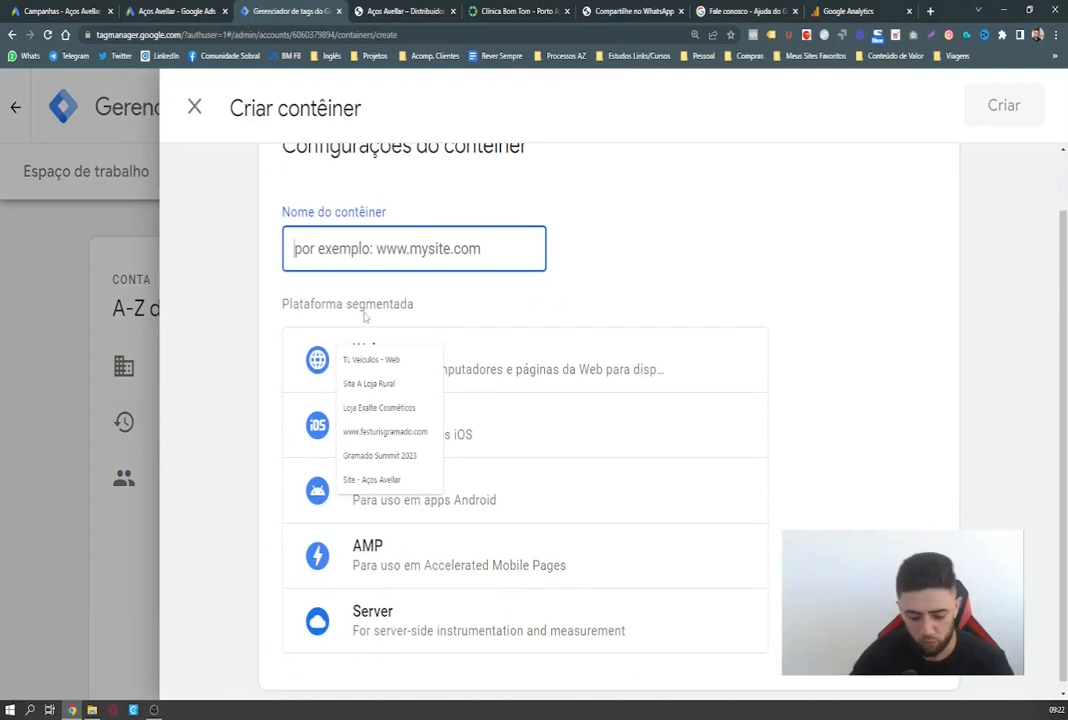
{"action": "type", "text": "Aços"}
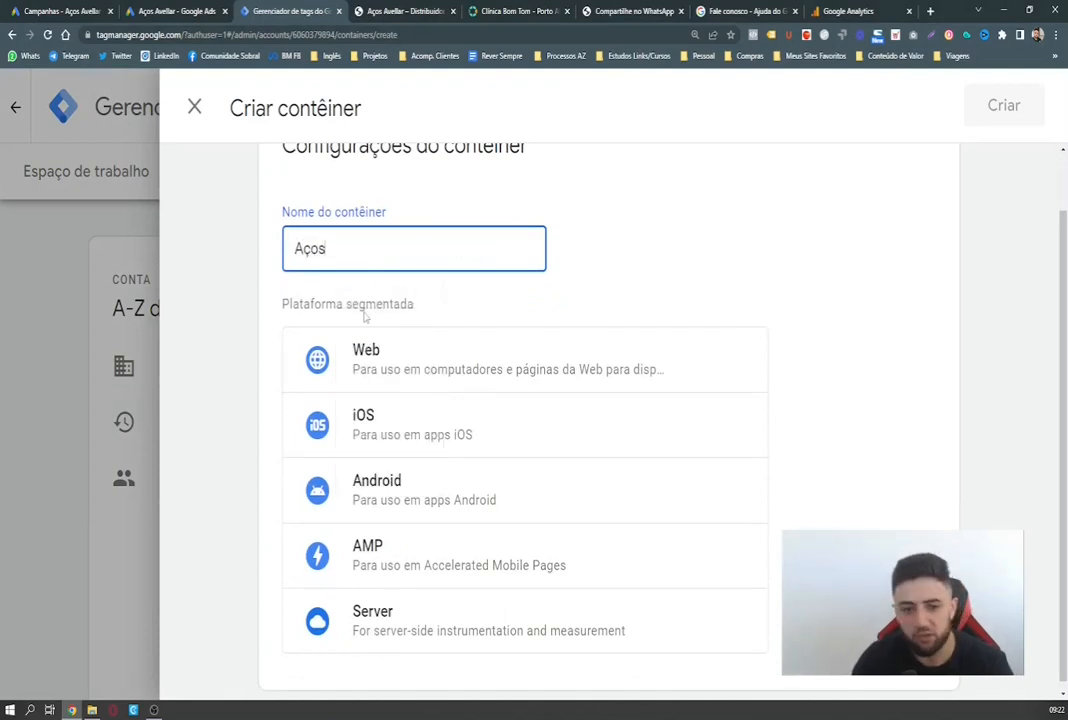
{"action": "left_click", "coordinate": [400, 352]}
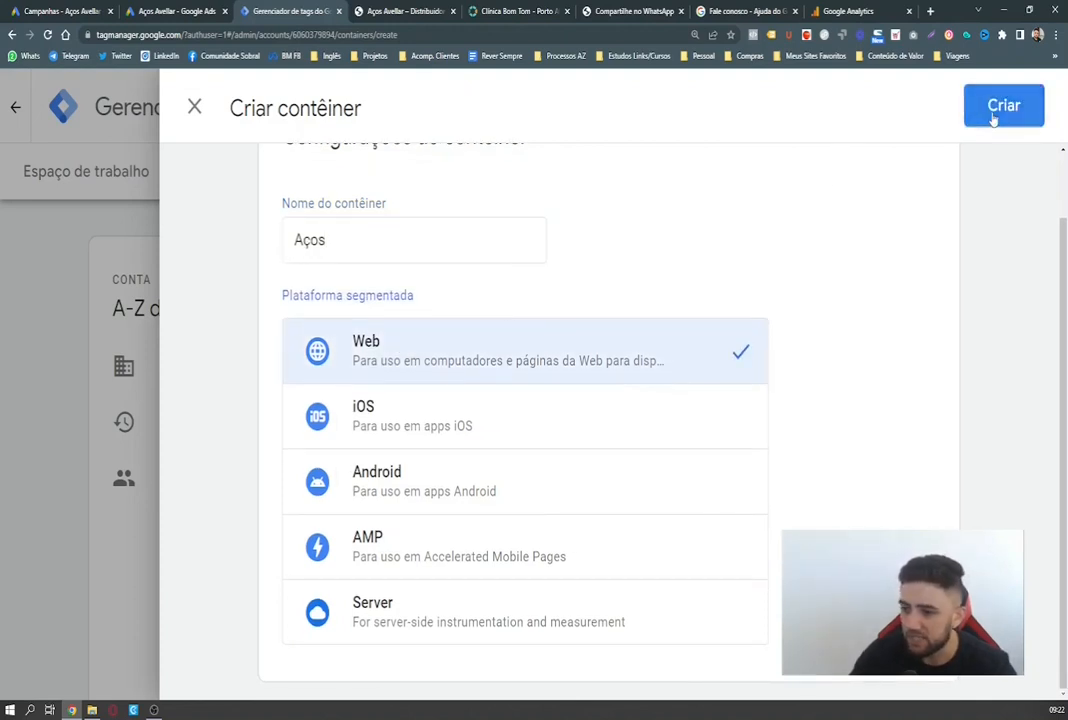
{"action": "left_click", "coordinate": [343, 245]}
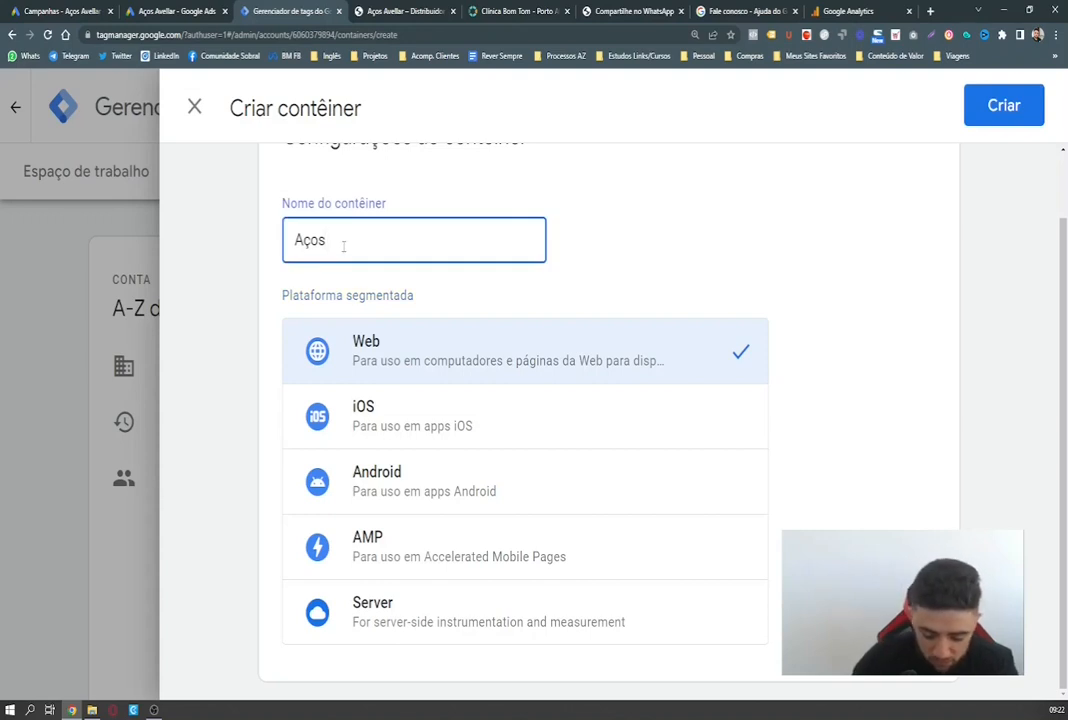
{"action": "type", "text": "[Teste"}
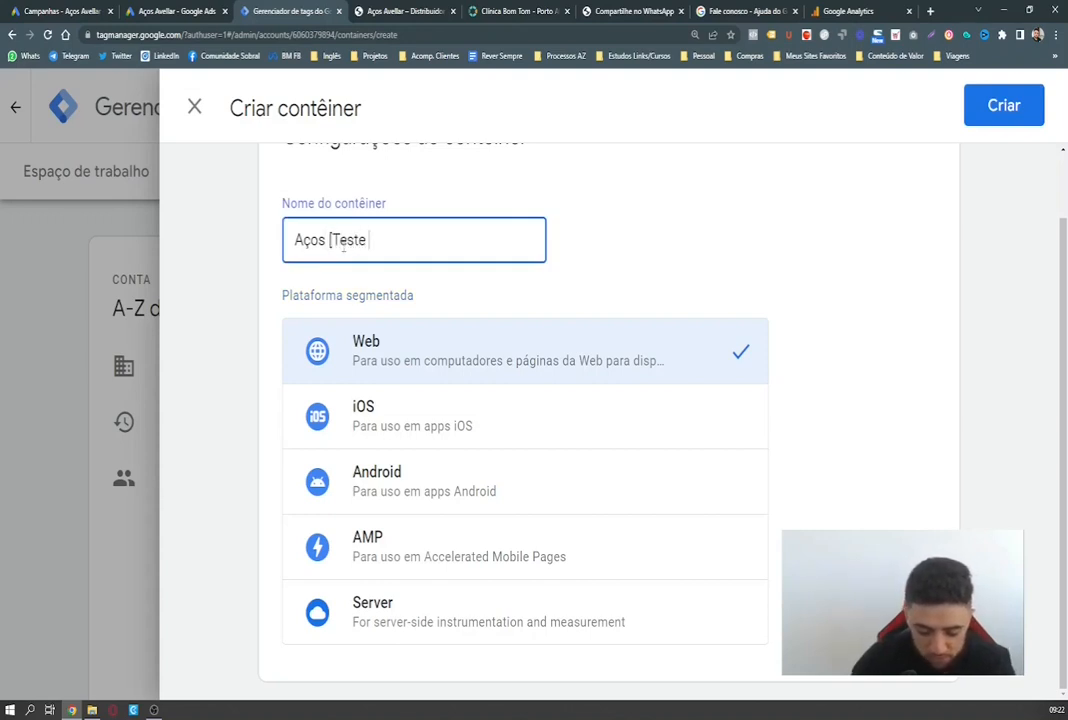
{"action": "type", "text": " Aula]"}
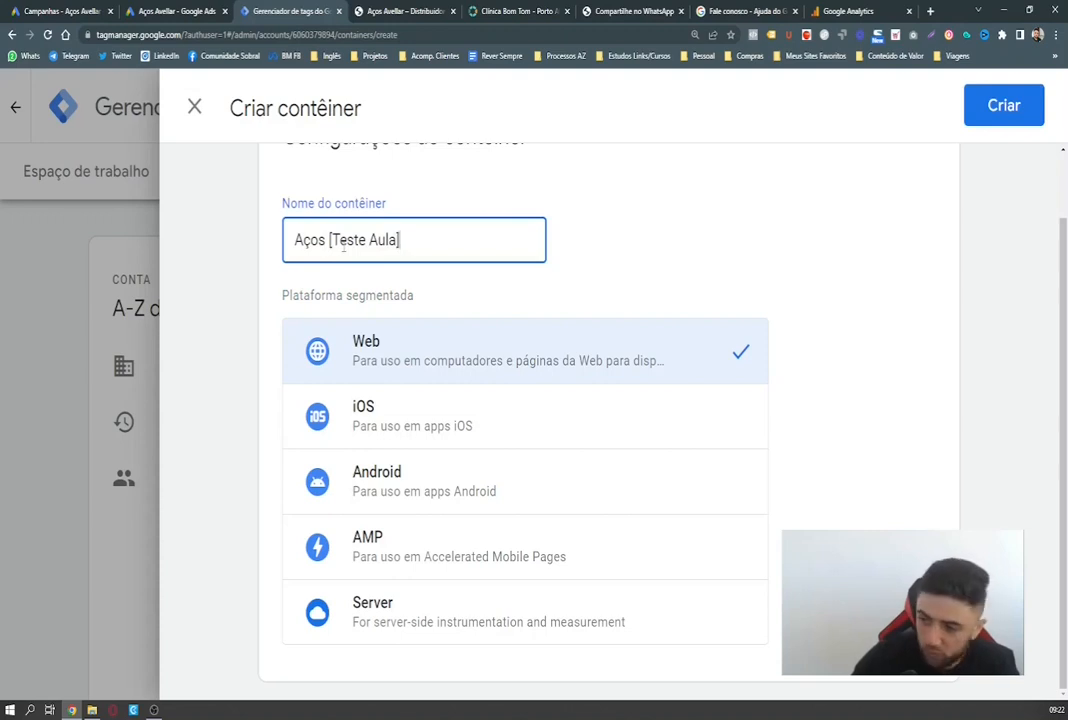
{"action": "left_click", "coordinate": [986, 100]}
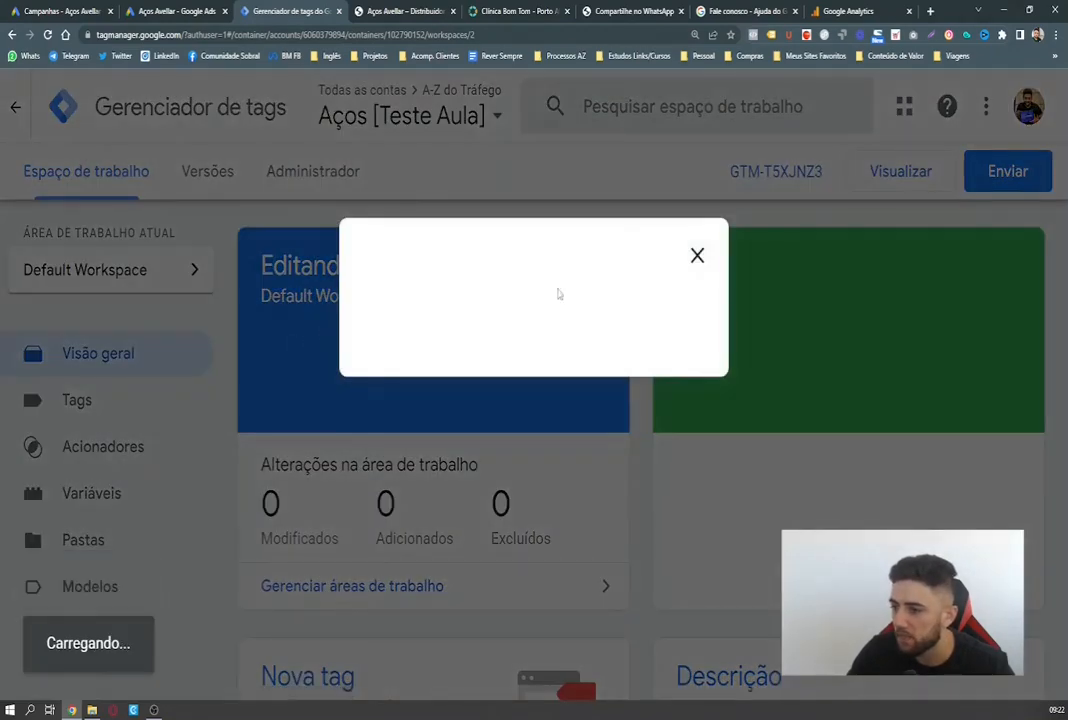
Review the Tag Manager installation instructions, copy the head and body code snippets, and close the instructions.
{"action": "scroll", "coordinate": [397, 288], "scroll_direction": "down", "scroll_amount": 1}
{"action": "scroll", "coordinate": [397, 288], "scroll_direction": "up", "scroll_amount": 1}
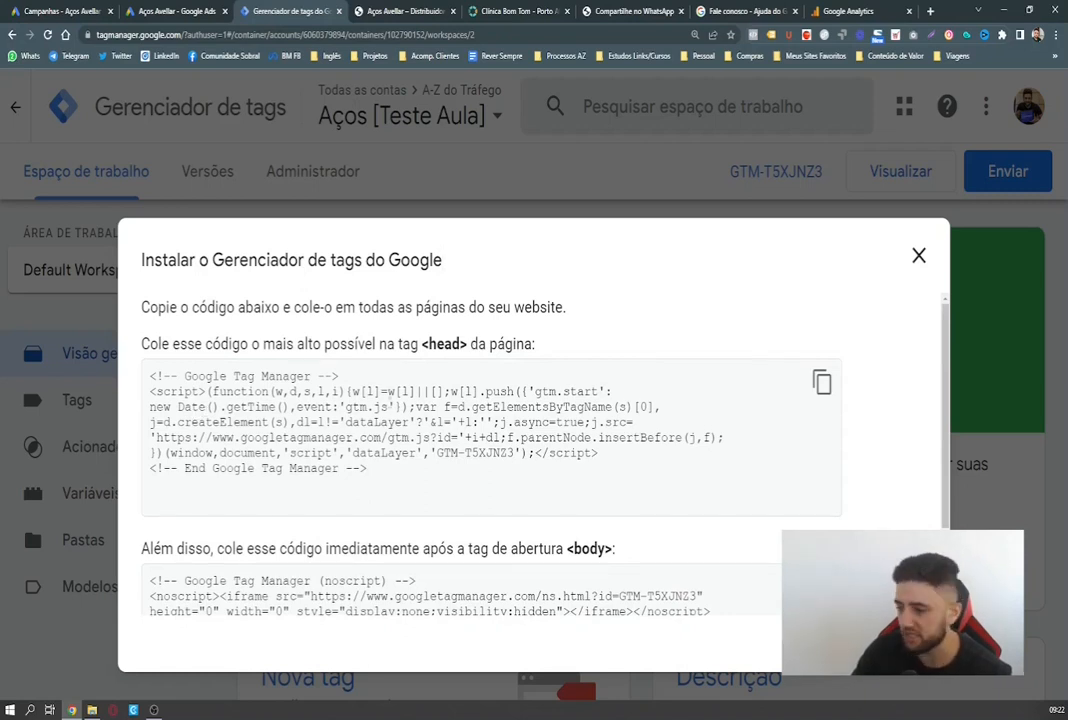
{"action": "scroll", "coordinate": [342, 430], "scroll_direction": "down", "scroll_amount": 1}
{"action": "scroll", "coordinate": [342, 430], "scroll_direction": "up", "scroll_amount": 1}
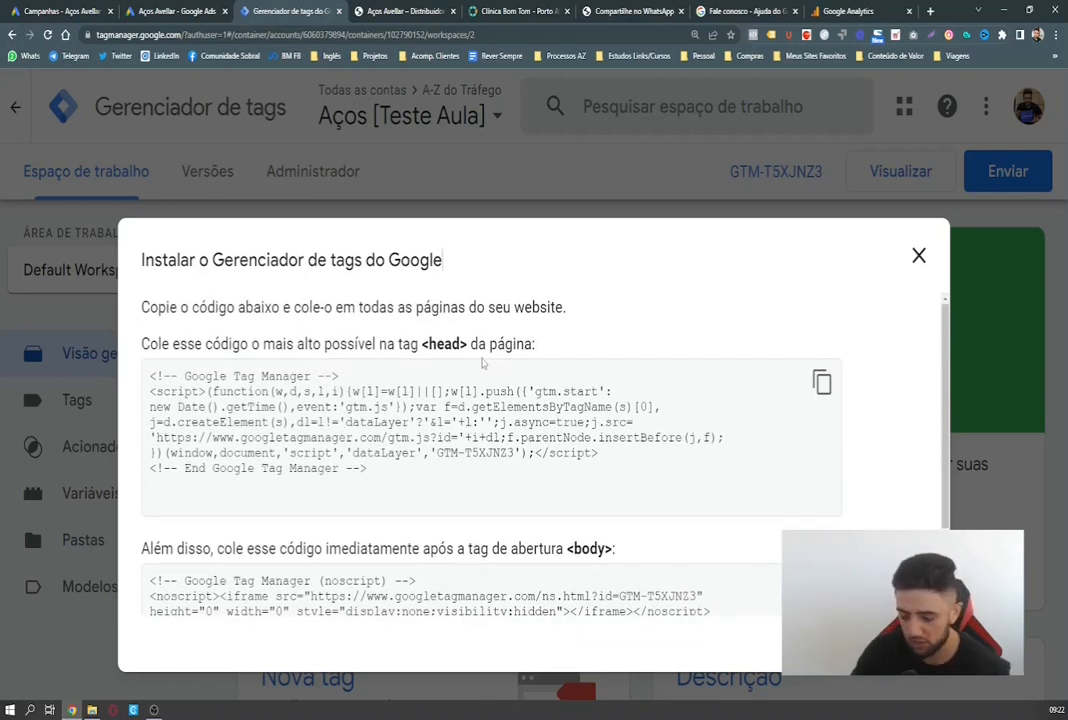
{"action": "key", "text": "ctrl+minus"}
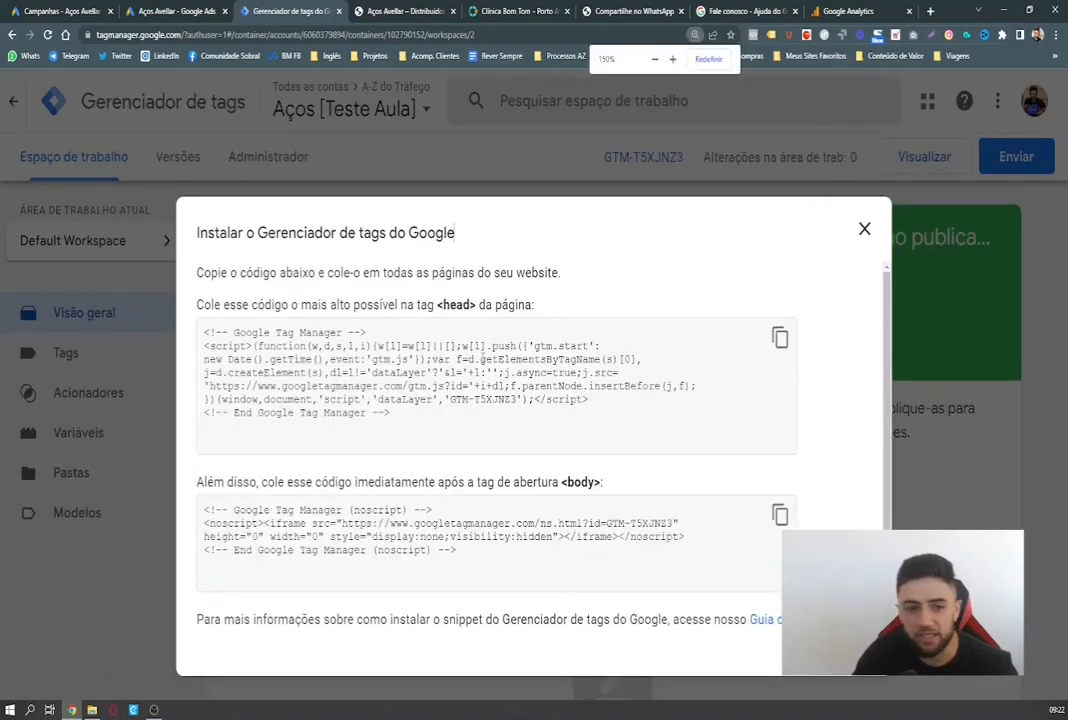
{"action": "scroll", "coordinate": [552, 410], "scroll_direction": "down", "scroll_amount": 1}
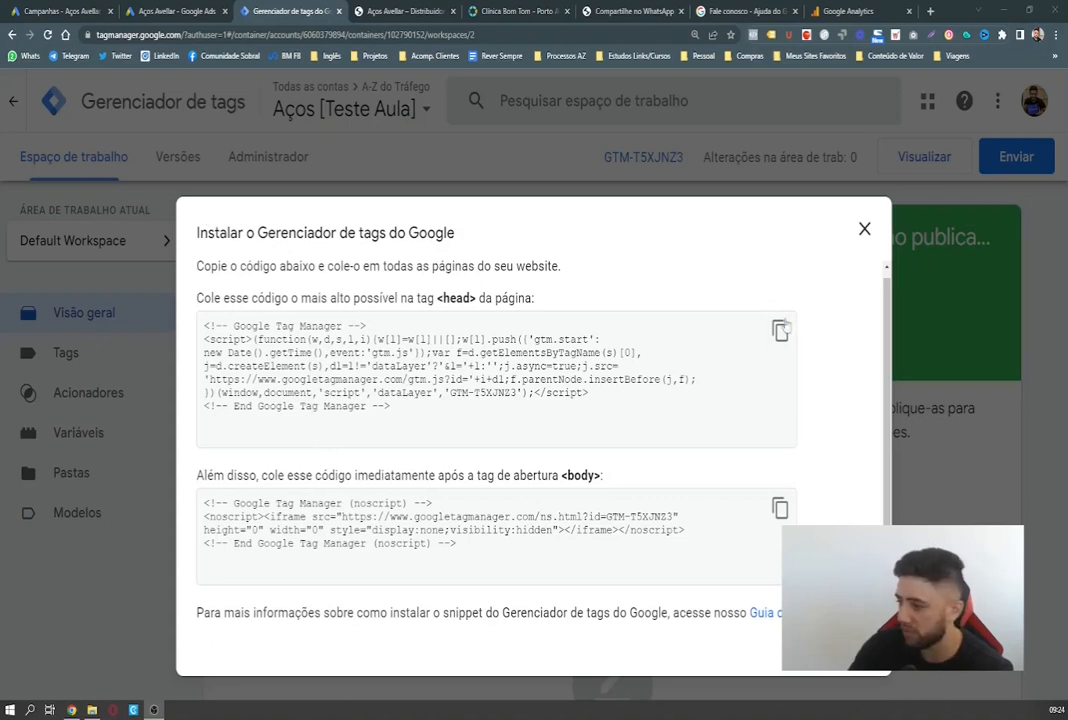
{"action": "left_click", "coordinate": [780, 331]}
{"action": "left_click", "coordinate": [780, 508]}
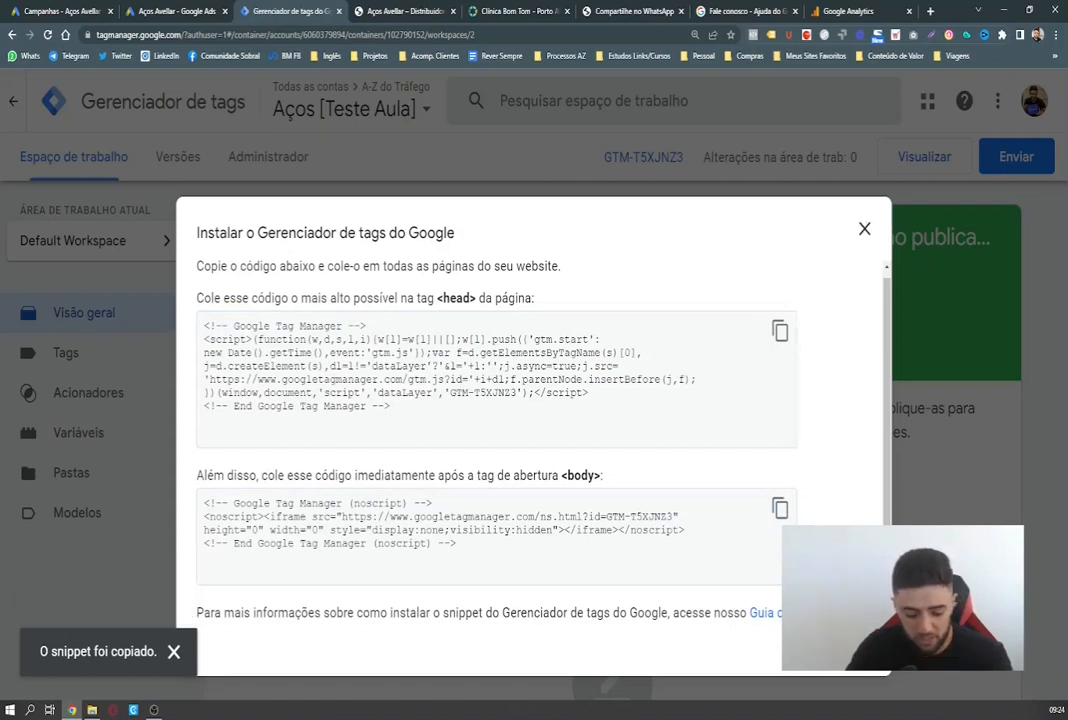
{"action": "key", "text": "alt+Tab"}
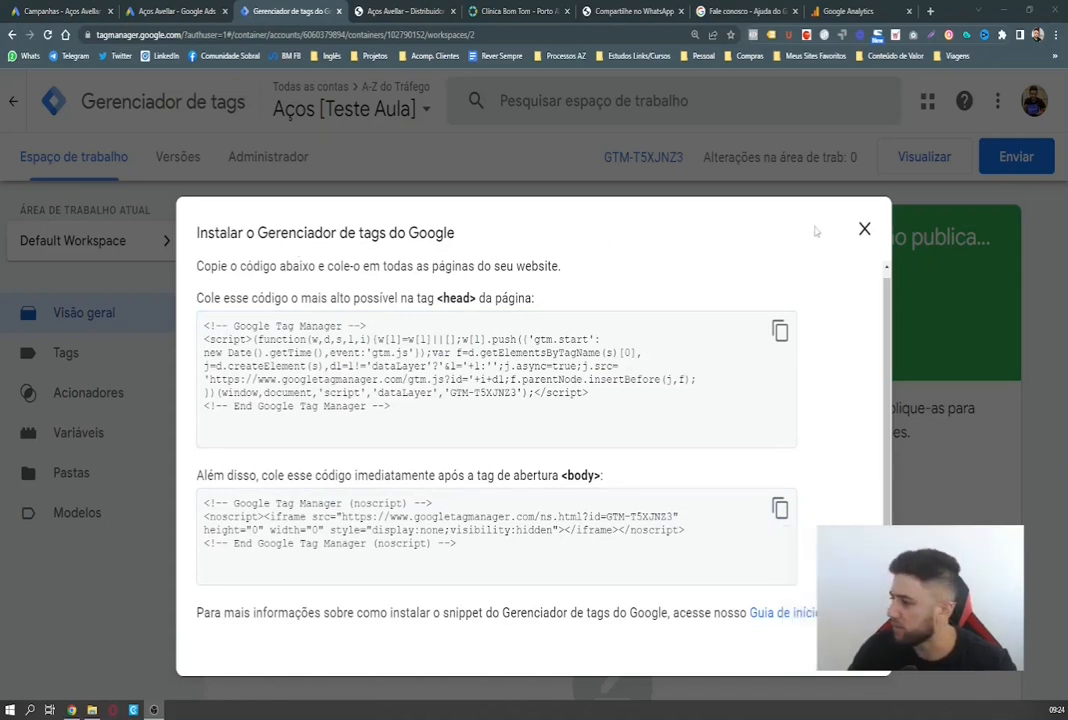
{"action": "left_click", "coordinate": [862, 232]}
{"action": "left_click", "coordinate": [863, 230]}
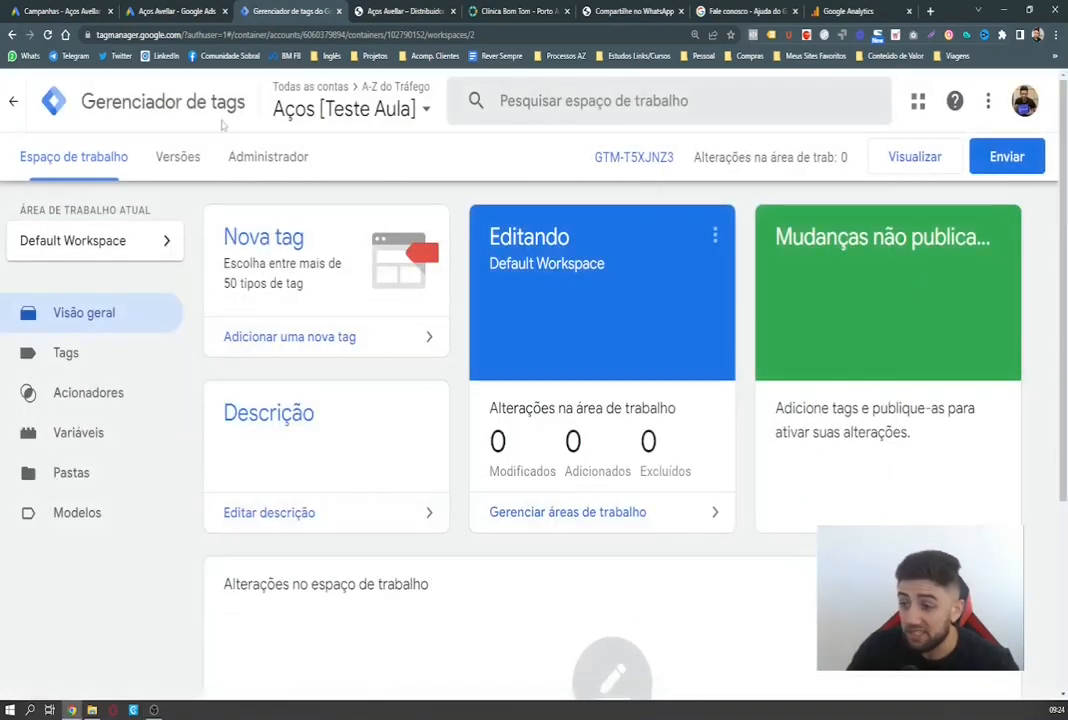
Go back to the list of all accounts and open the Site - Aços Avellar container under Avellar Representações.
{"action": "left_click", "coordinate": [45, 101]}
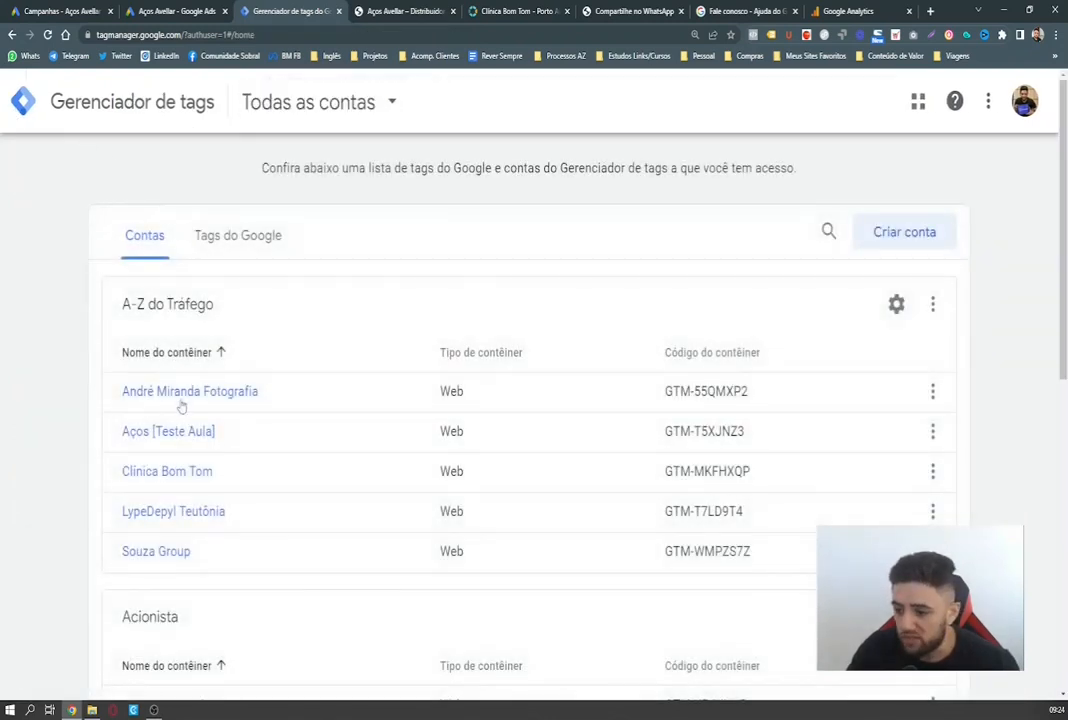
{"action": "scroll", "coordinate": [180, 420], "scroll_direction": "down", "scroll_amount": 1}
{"action": "scroll", "coordinate": [187, 480], "scroll_direction": "down", "scroll_amount": 1}
{"action": "scroll", "coordinate": [195, 560], "scroll_direction": "down", "scroll_amount": 1}
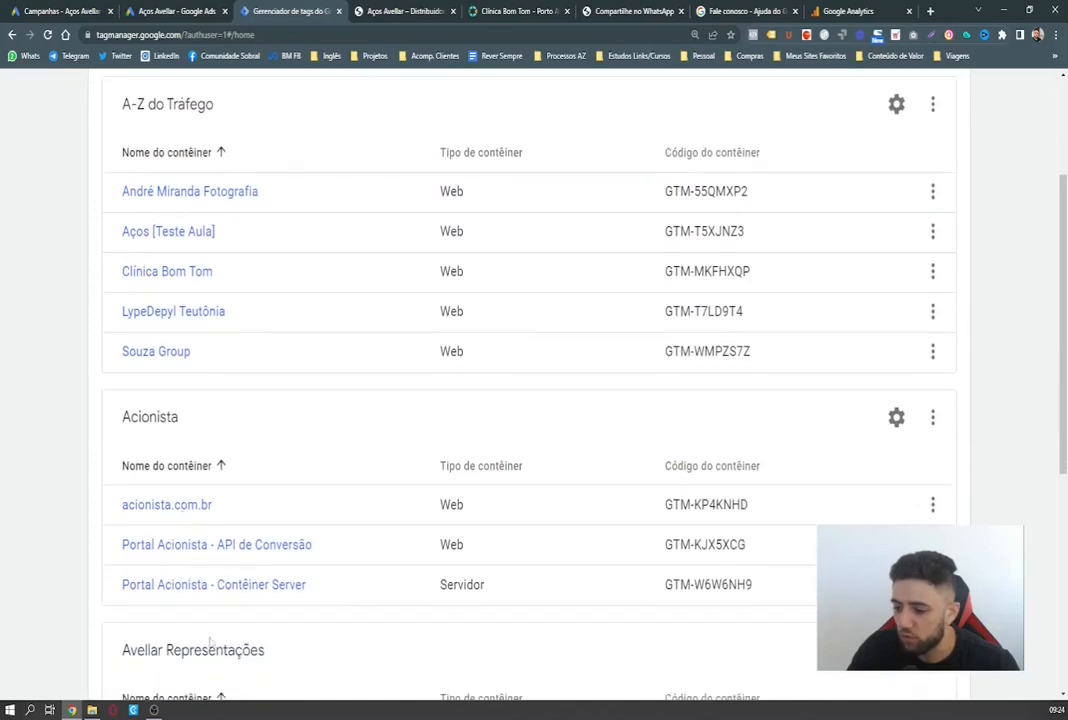
{"action": "scroll", "coordinate": [200, 650], "scroll_direction": "down", "scroll_amount": 1}
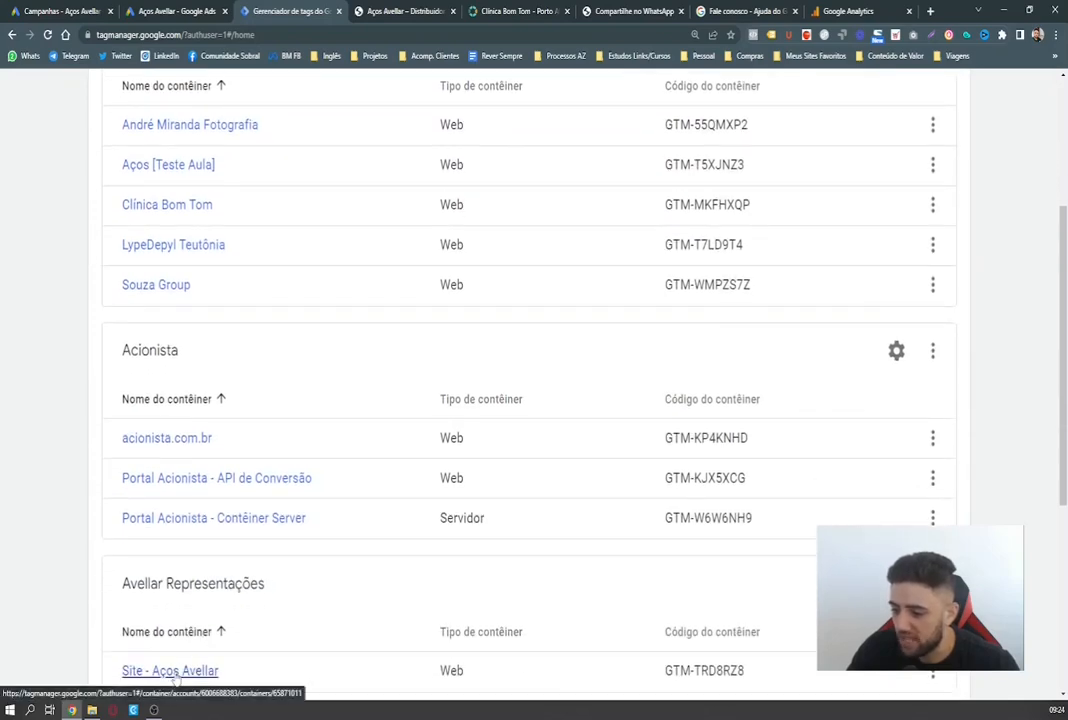
{"action": "left_click", "coordinate": [176, 672]}
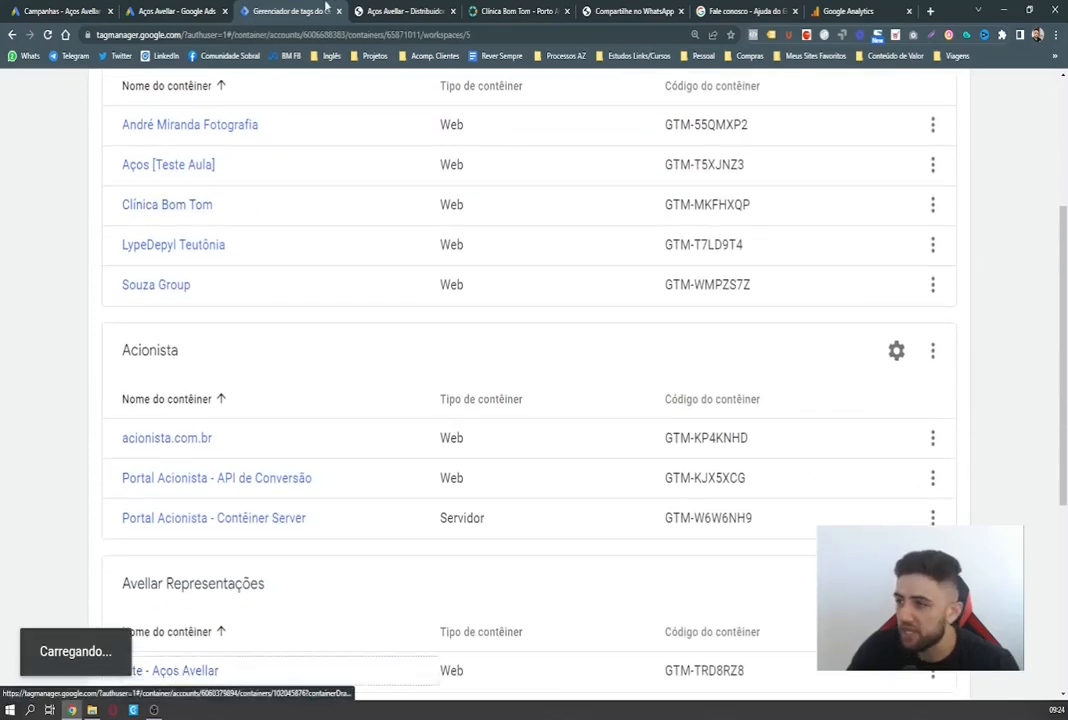
Switch to the Aços Avellar website and inspect its installed Google tags with Tag Assistant Legacy.
{"action": "left_click", "coordinate": [392, 10]}
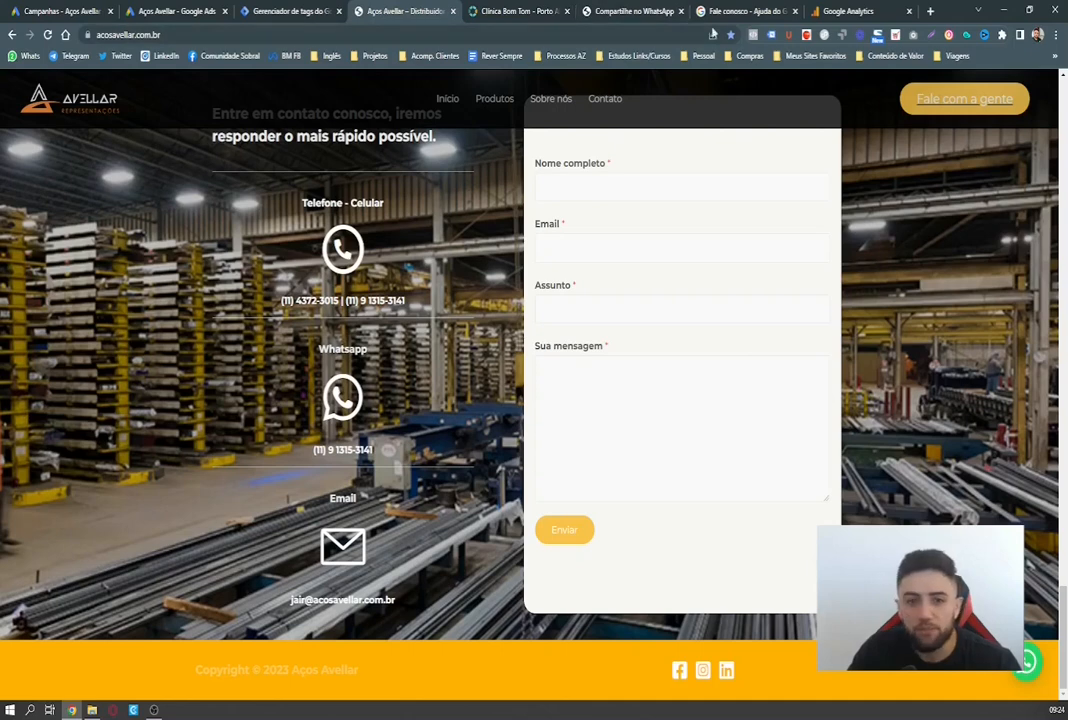
{"action": "left_click", "coordinate": [769, 36]}
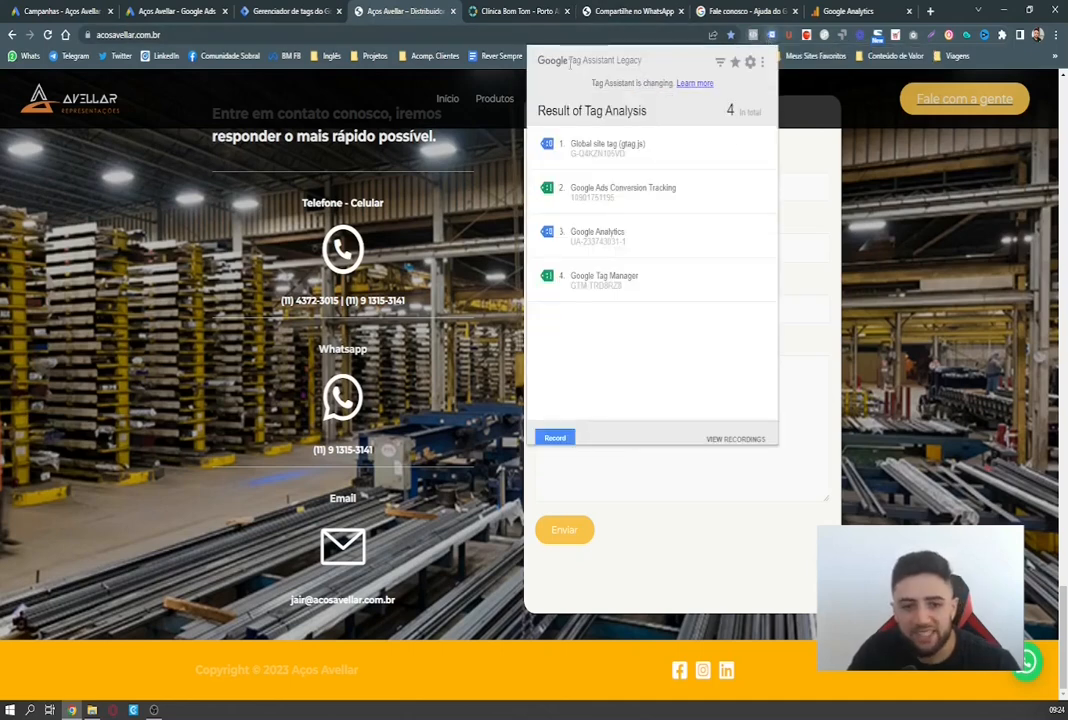
Switch to Tag Manager and open the list of tags in the Site - Aços Avellar container.
{"action": "left_click", "coordinate": [620, 288]}
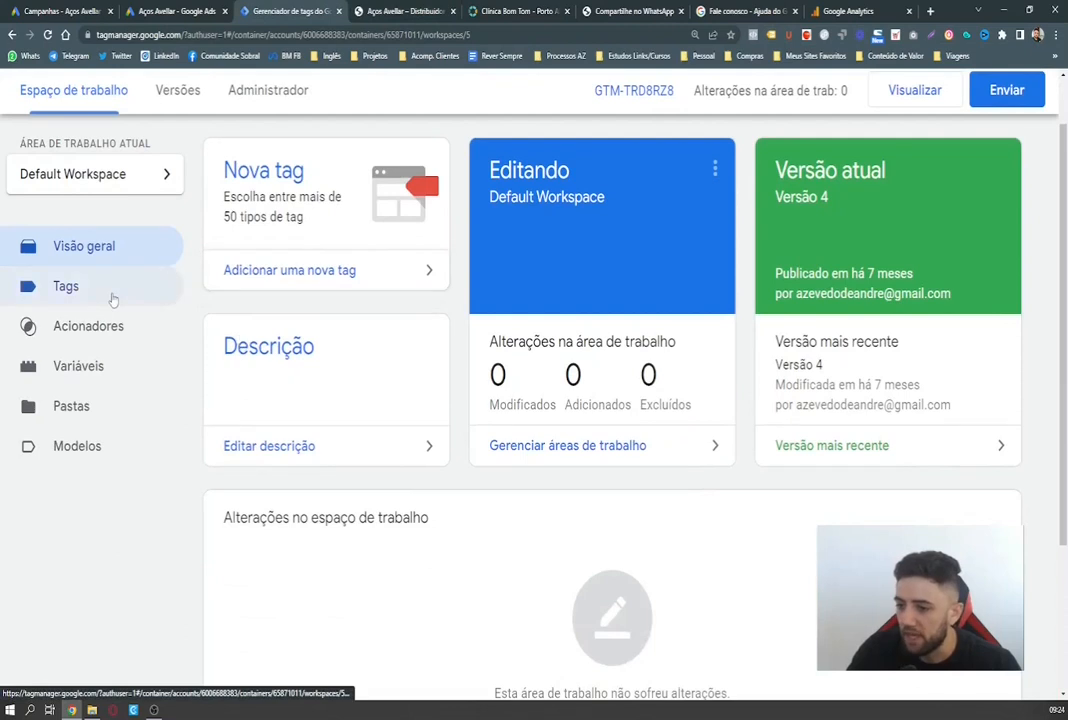
{"action": "left_click", "coordinate": [112, 290]}
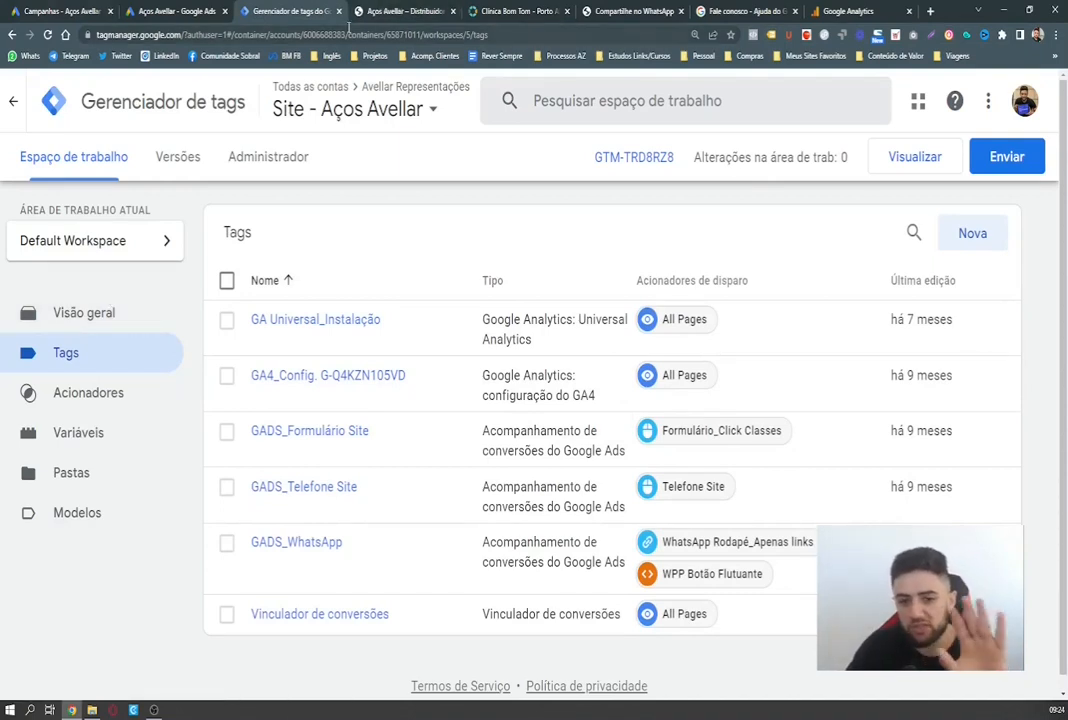
Return to the Aços Avellar website and recheck its Google Tag Manager entry with Tag Assistant Legacy.
{"action": "left_click", "coordinate": [357, 9]}
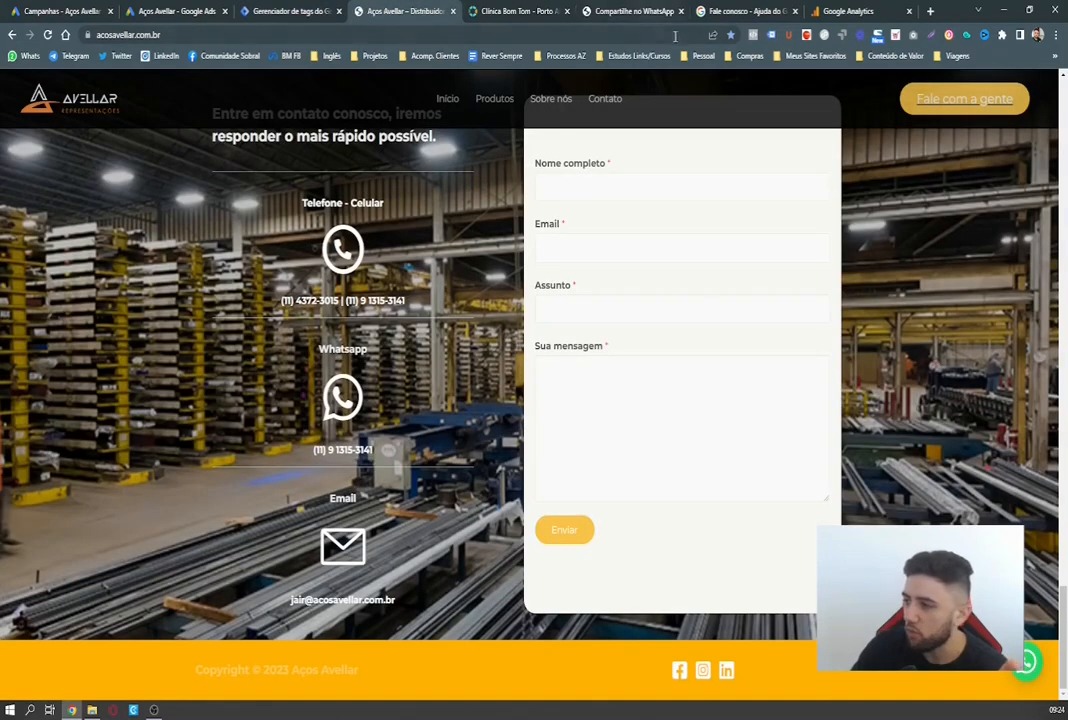
{"action": "left_click", "coordinate": [769, 36]}
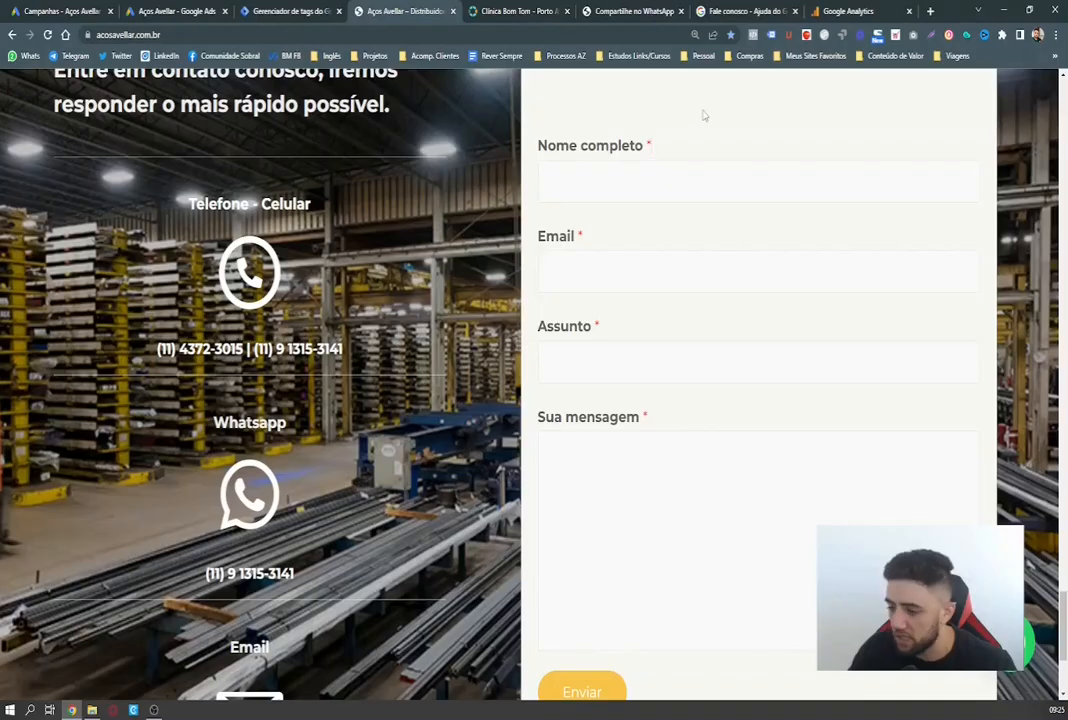
{"action": "left_click", "coordinate": [771, 34]}
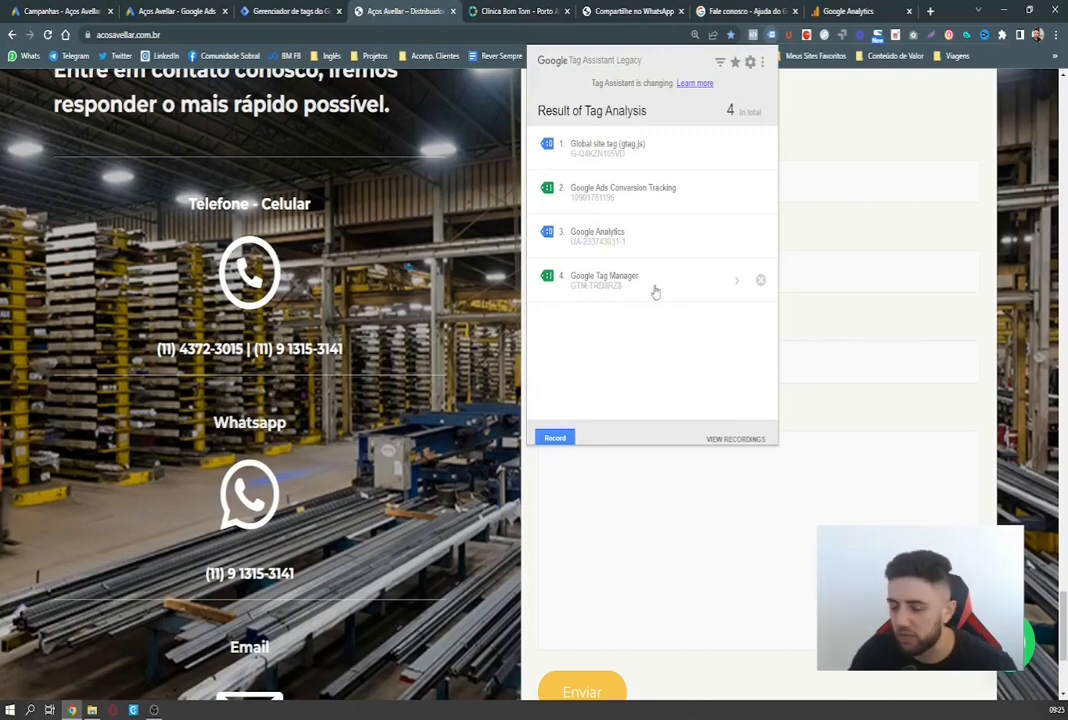
{"action": "left_click", "coordinate": [830, 124]}
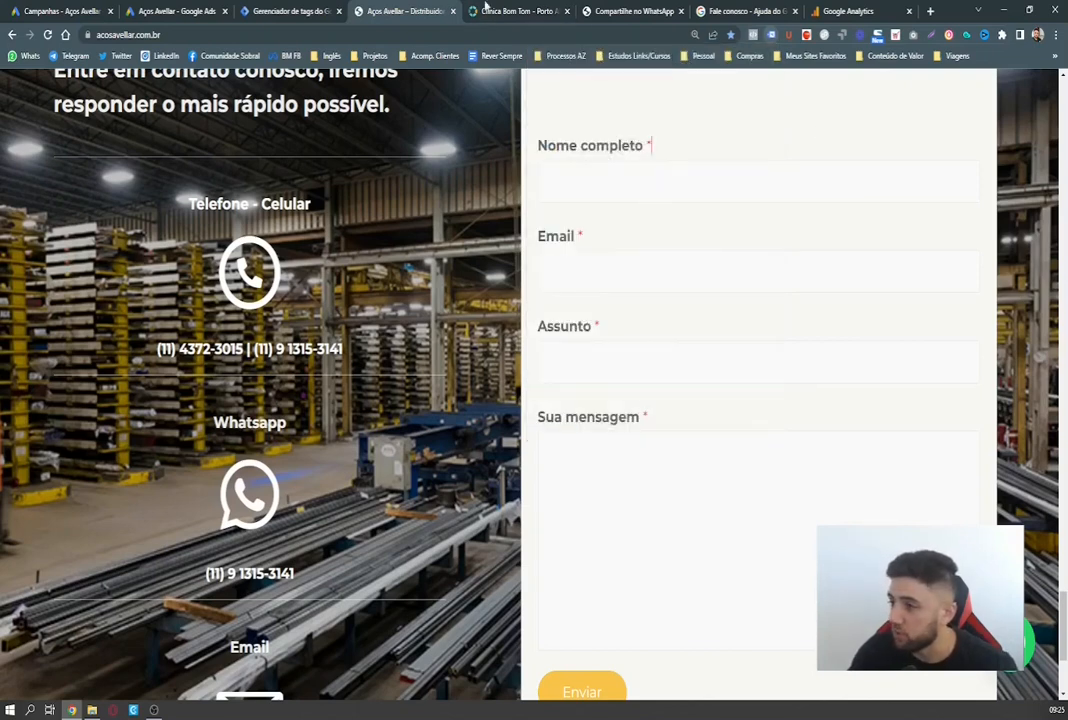
{"action": "key", "text": "ctrl+minus"}
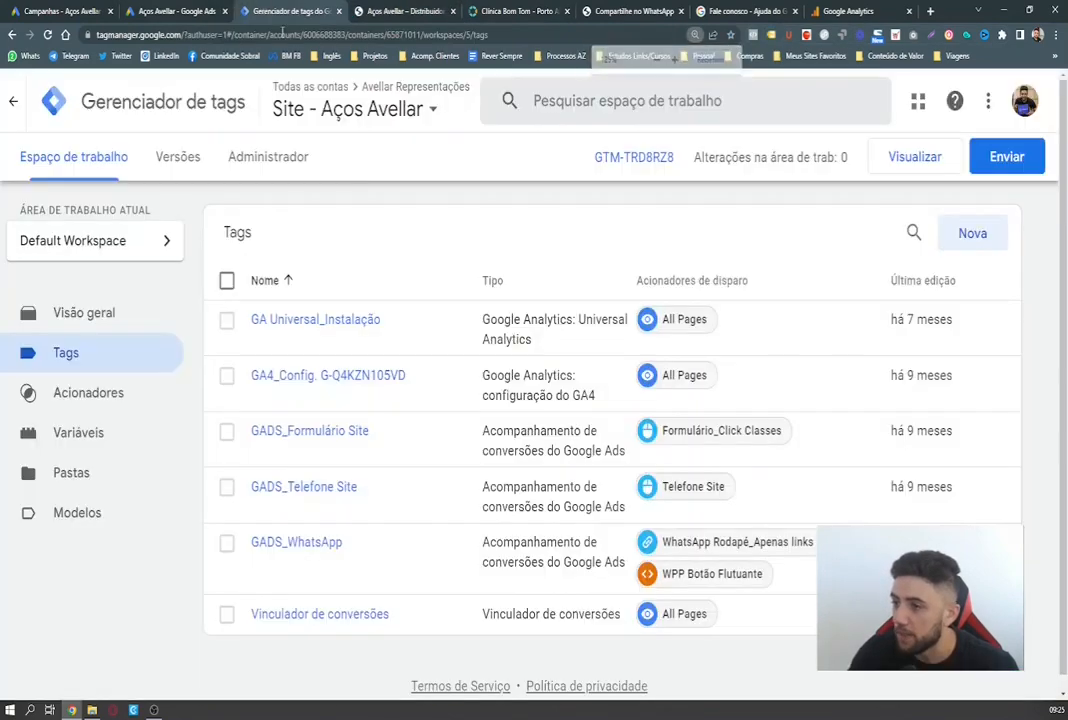
Review the configuration and firing triggers of the GADS_WhatsApp tag in Tag Manager, close it, and clear the tag selection.
{"action": "left_click", "coordinate": [290, 11]}
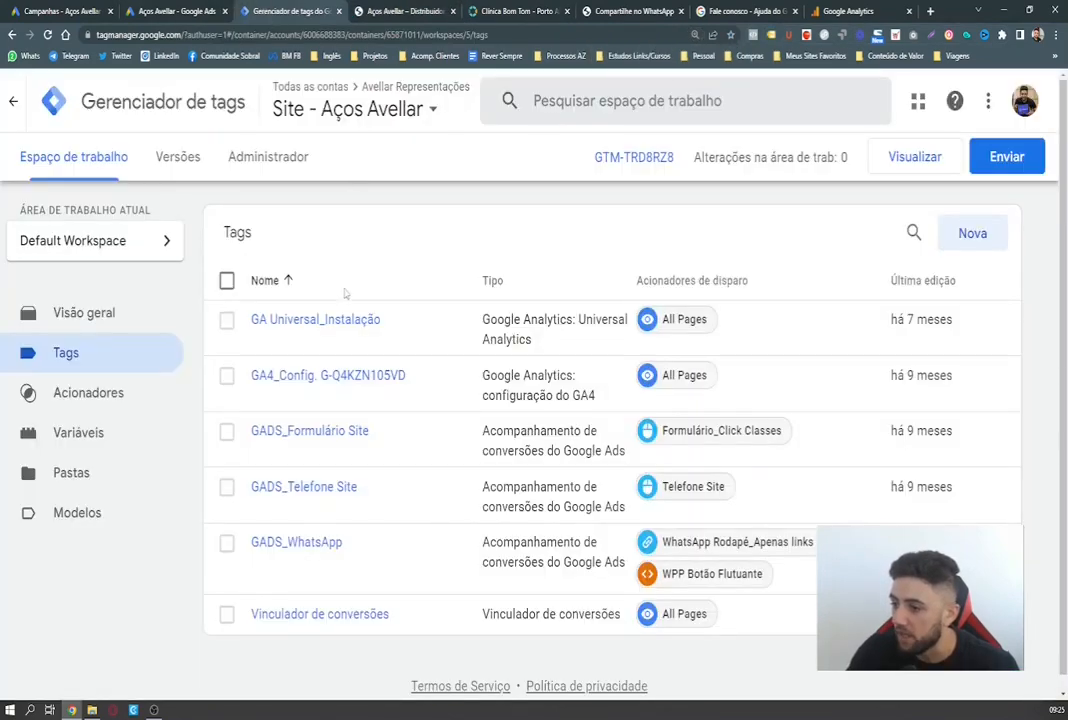
{"action": "scroll", "coordinate": [337, 330], "scroll_direction": "down", "scroll_amount": 1}
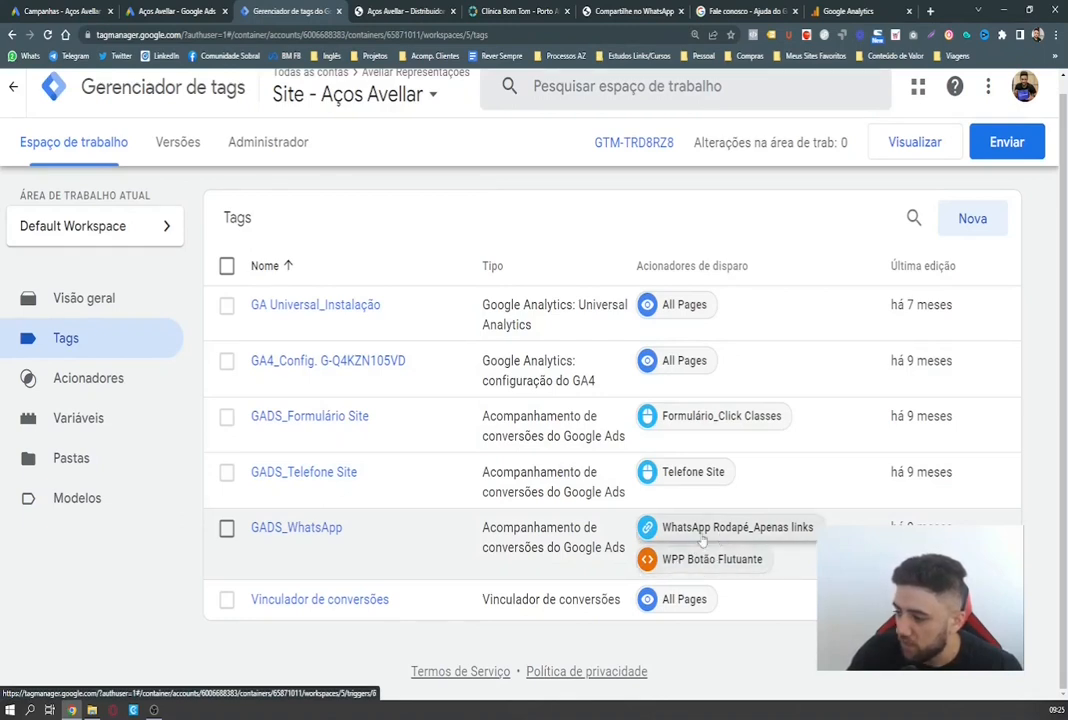
{"action": "left_click", "coordinate": [227, 528]}
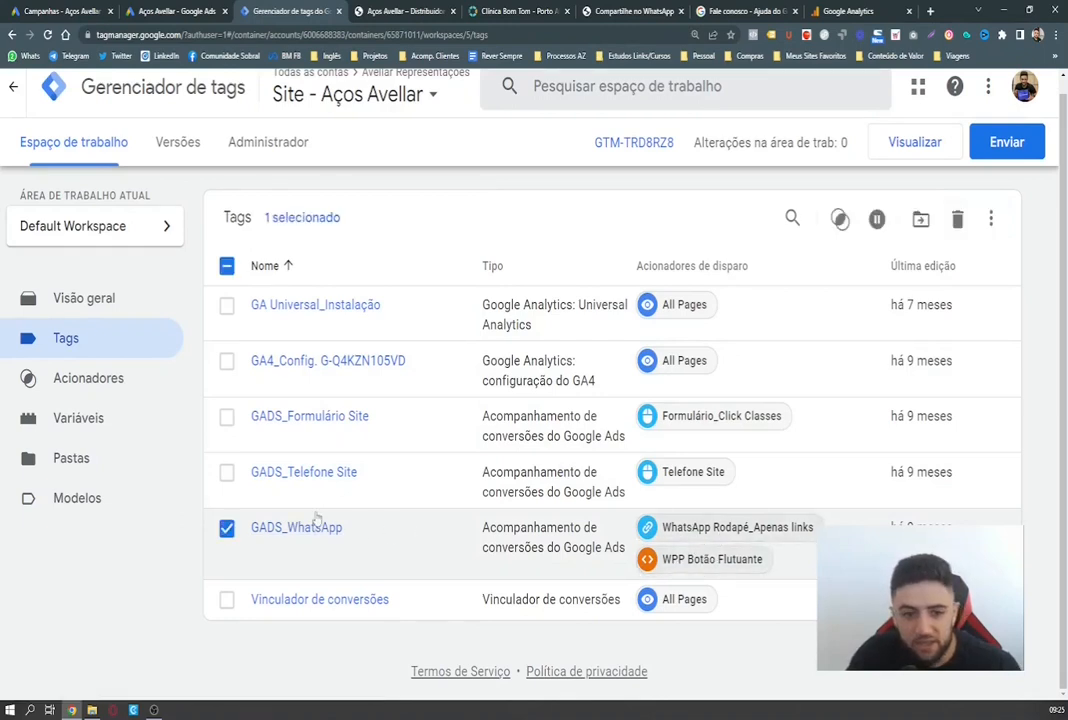
{"action": "left_click", "coordinate": [315, 528]}
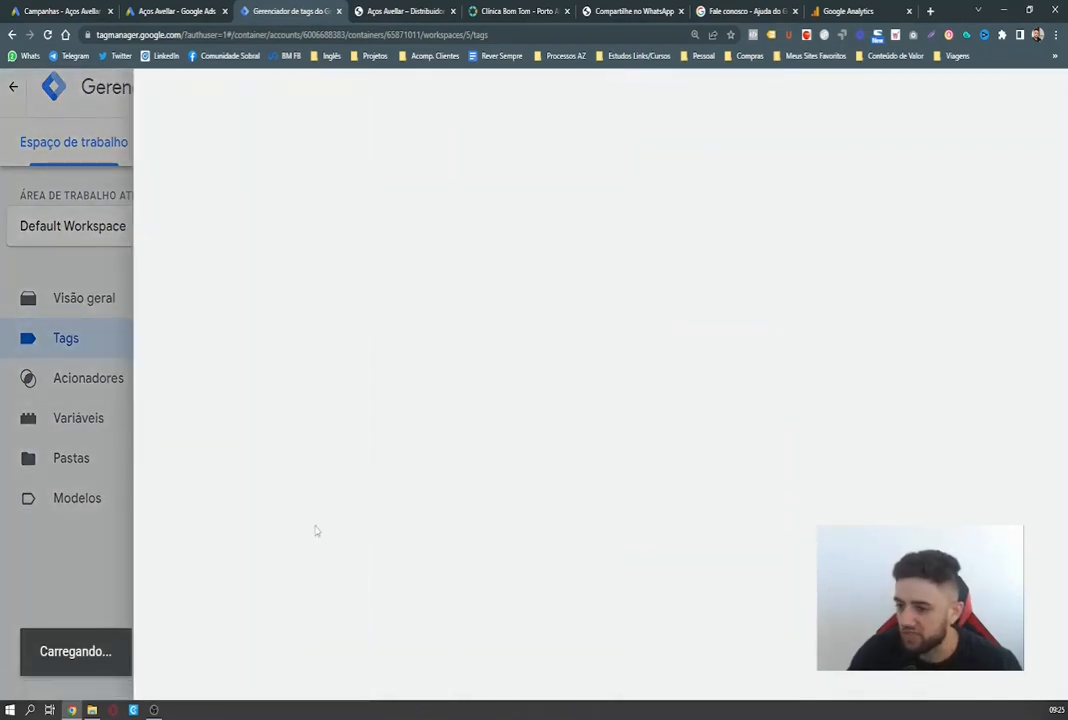
{"action": "scroll", "coordinate": [358, 309], "scroll_direction": "down", "scroll_amount": 2}
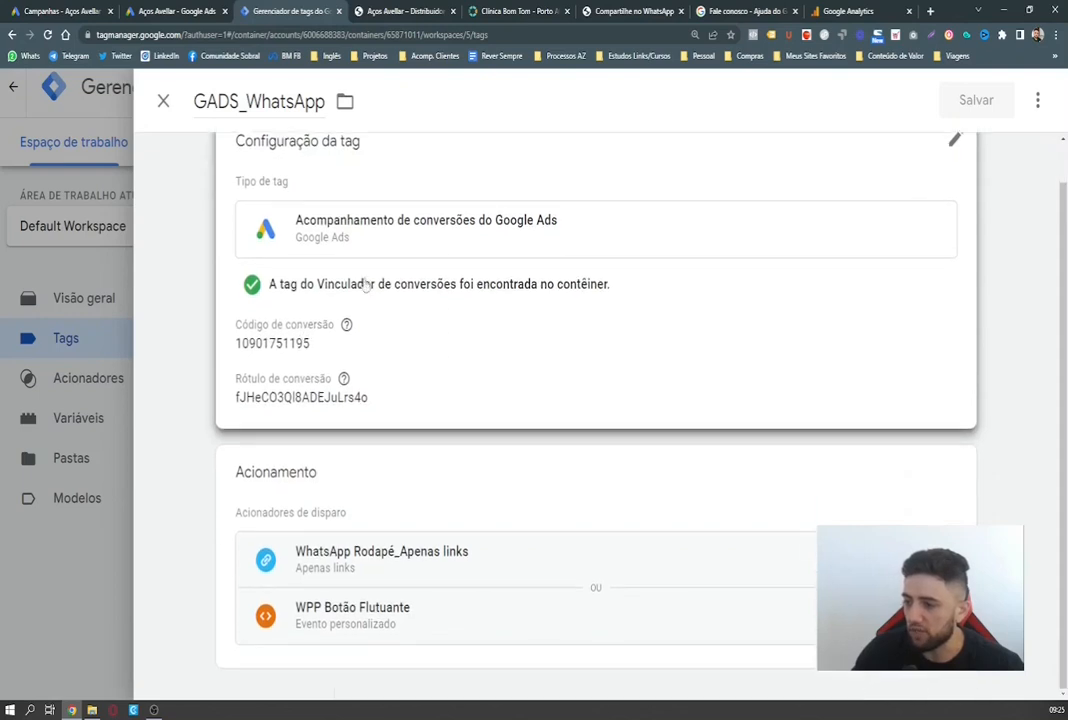
{"action": "scroll", "coordinate": [317, 248], "scroll_direction": "up", "scroll_amount": 1}
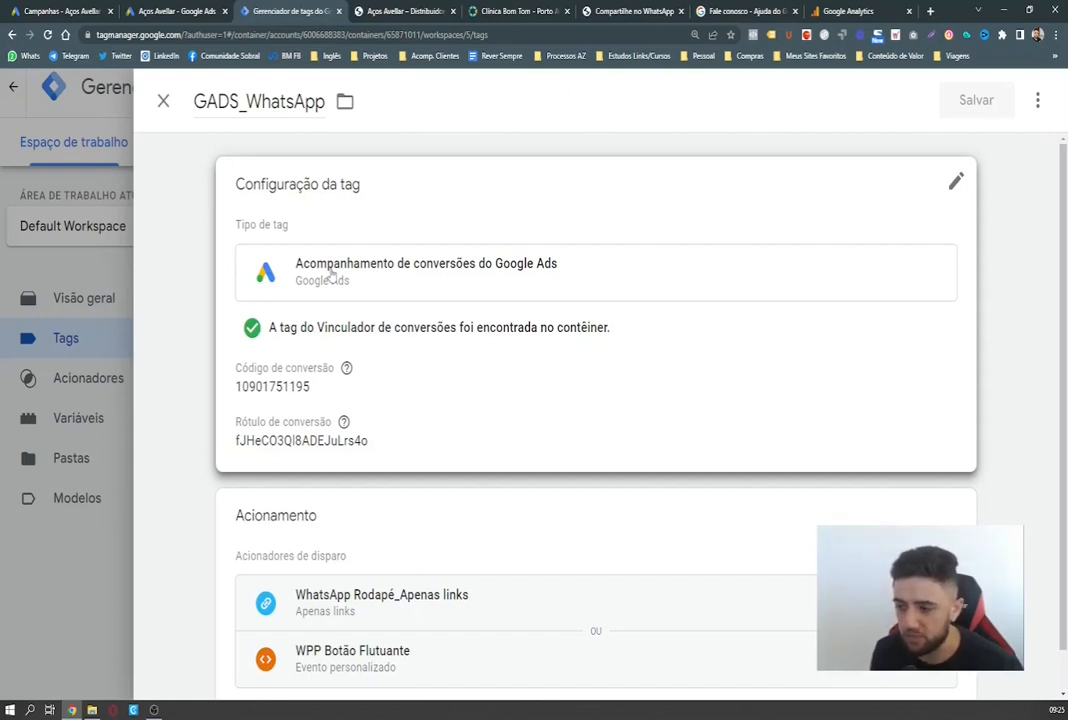
{"action": "scroll", "coordinate": [341, 315], "scroll_direction": "down", "scroll_amount": 1}
{"action": "scroll", "coordinate": [390, 260], "scroll_direction": "up", "scroll_amount": 1}
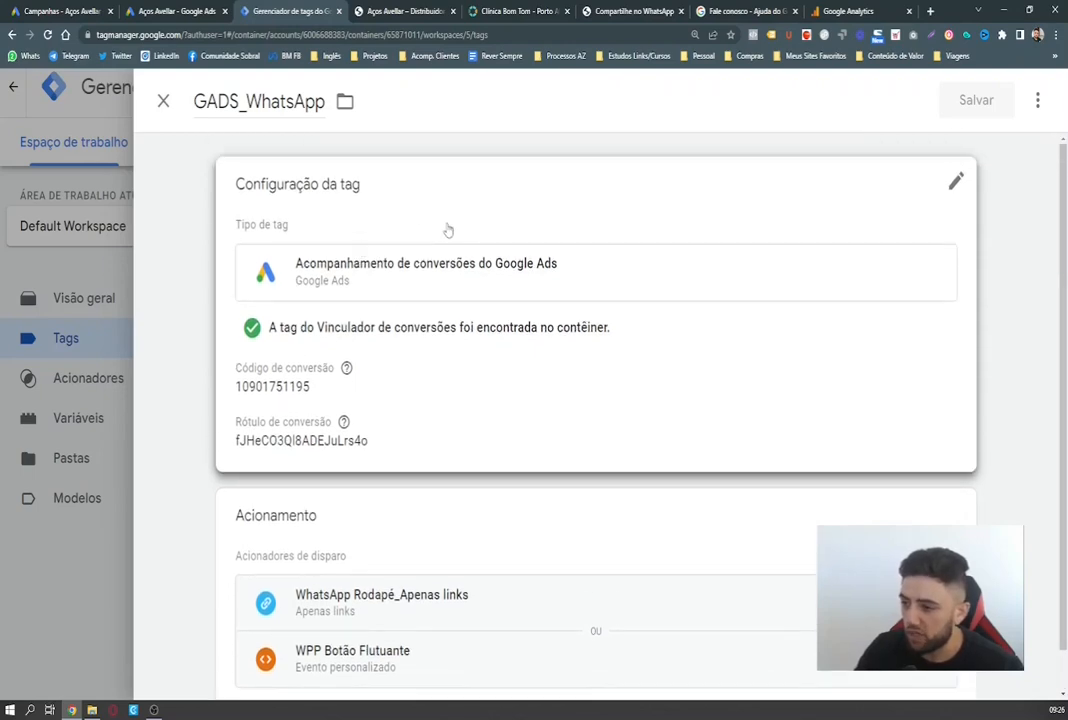
{"action": "left_click", "coordinate": [163, 101]}
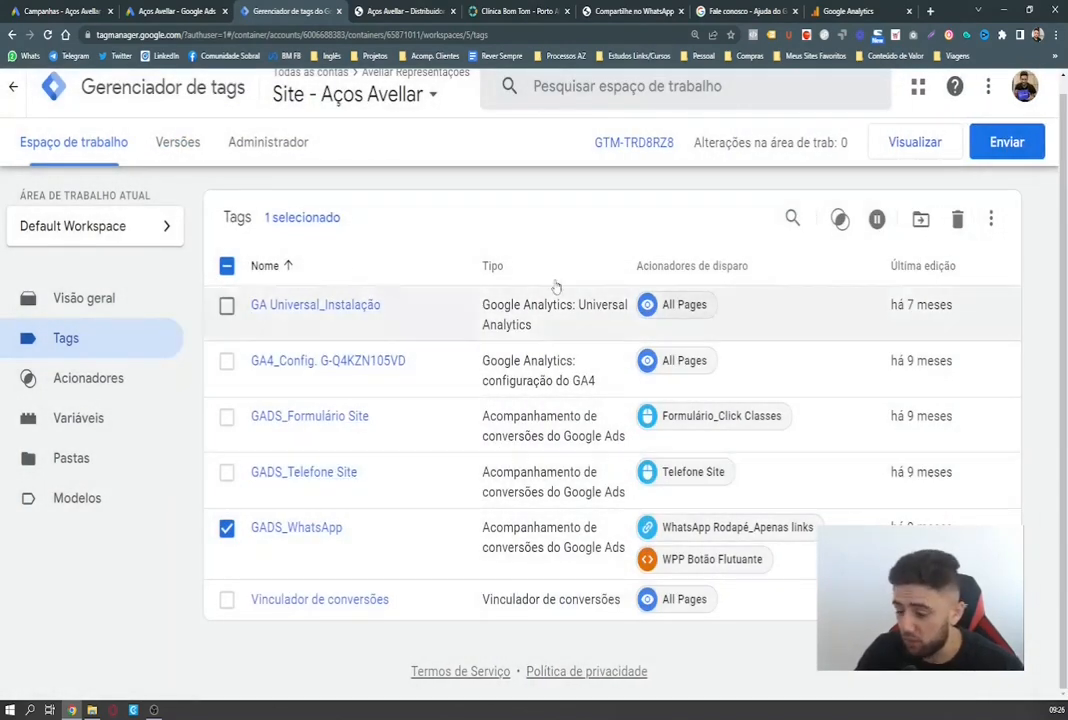
{"action": "left_click", "coordinate": [226, 265]}
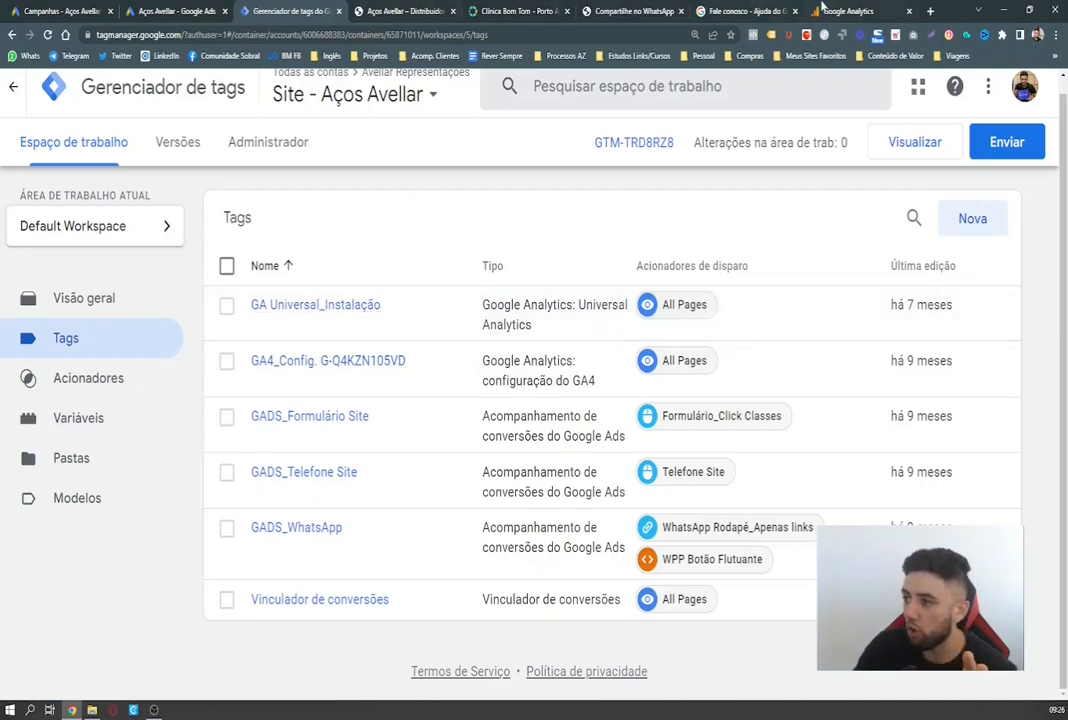
Switch to Google Analytics, check the account and property selection, and open the administration settings.
{"action": "left_click_drag", "start_coordinate": [822, 8], "coordinate": [470, 12]}
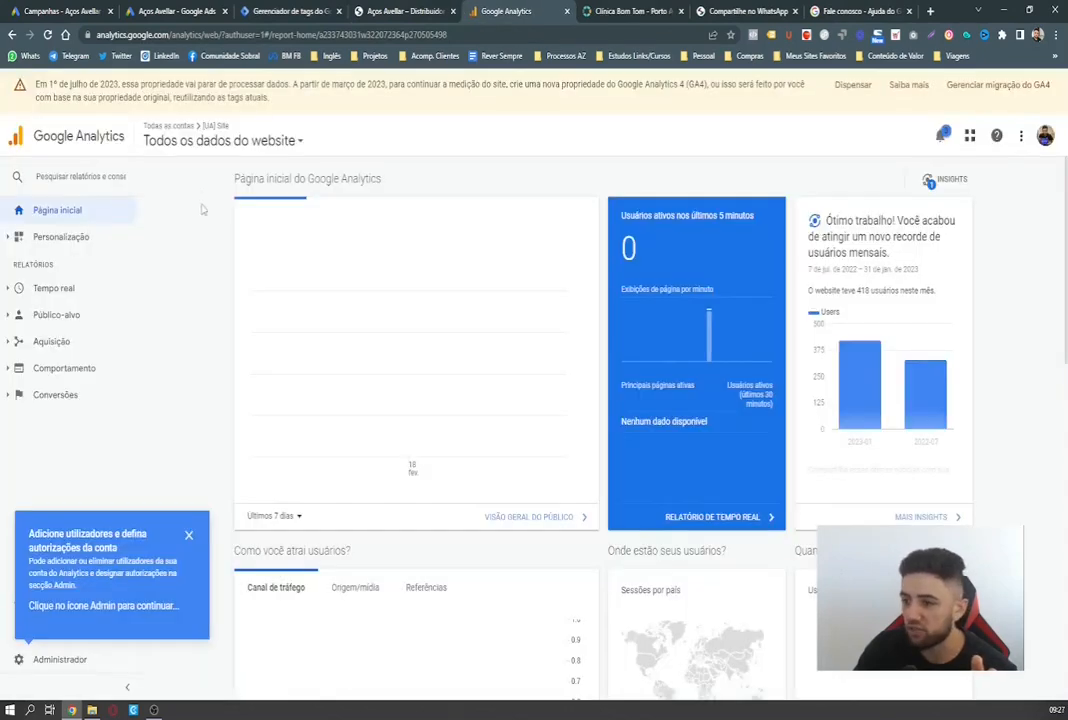
{"action": "left_click", "coordinate": [181, 140]}
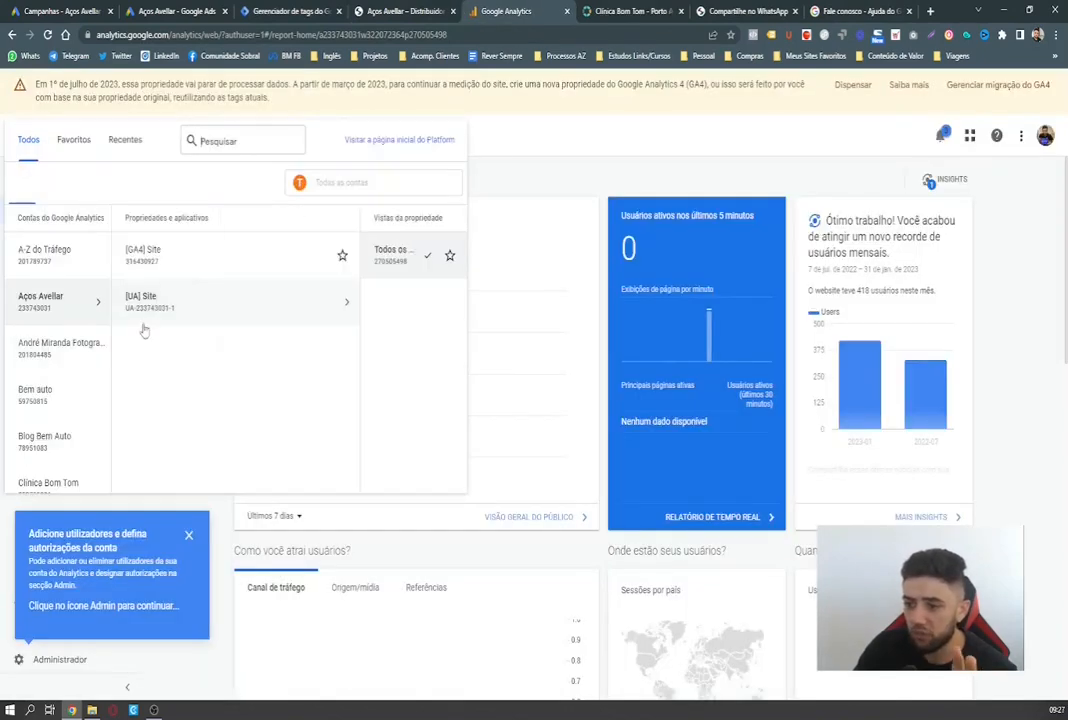
{"action": "left_click", "coordinate": [528, 179]}
{"action": "scroll", "coordinate": [192, 445], "scroll_direction": "down", "scroll_amount": 1}
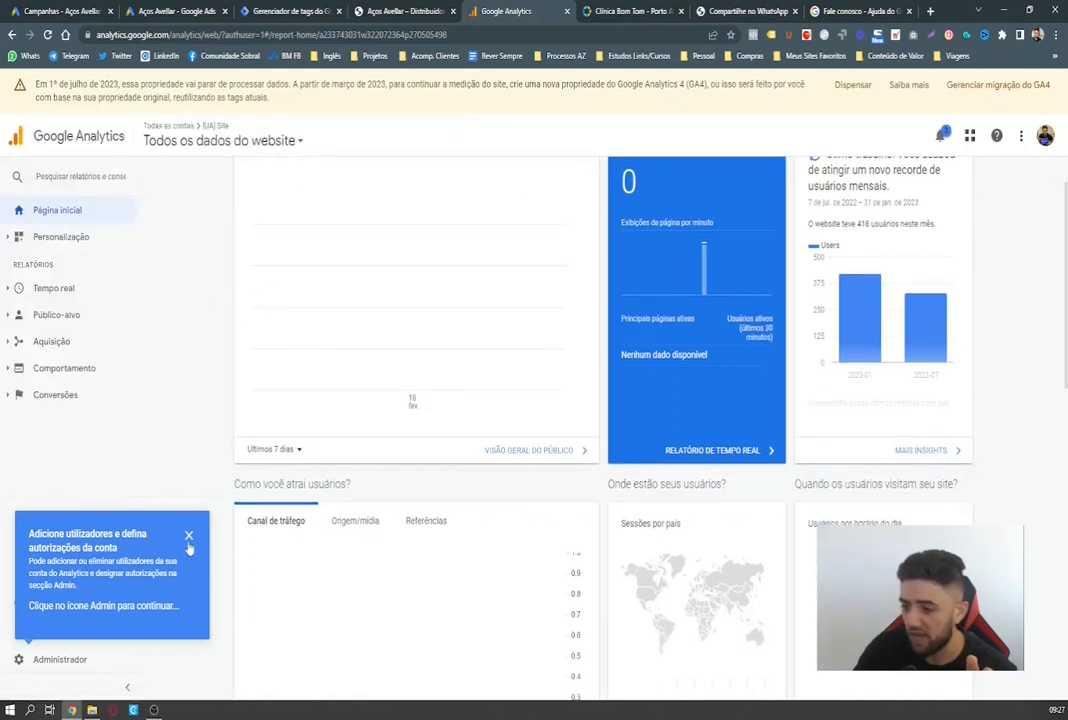
{"action": "left_click", "coordinate": [57, 662]}
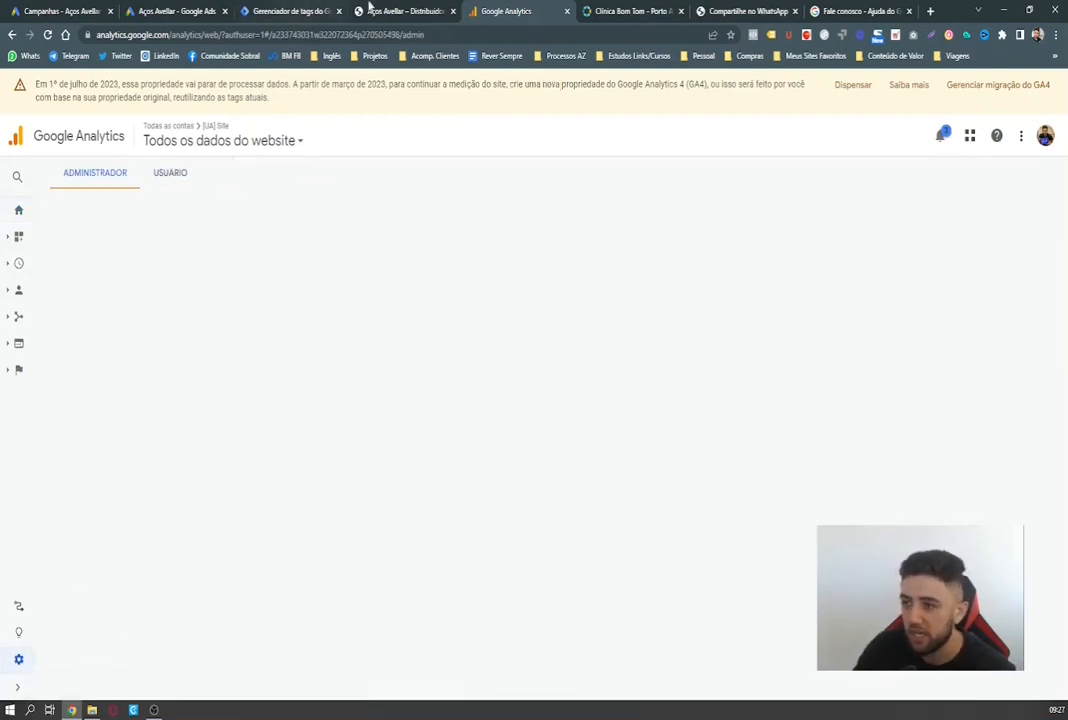
Open the tracking code page of the Aços Avellar [UA] Site property and select its tracking ID.
{"action": "left_click", "coordinate": [295, 7]}
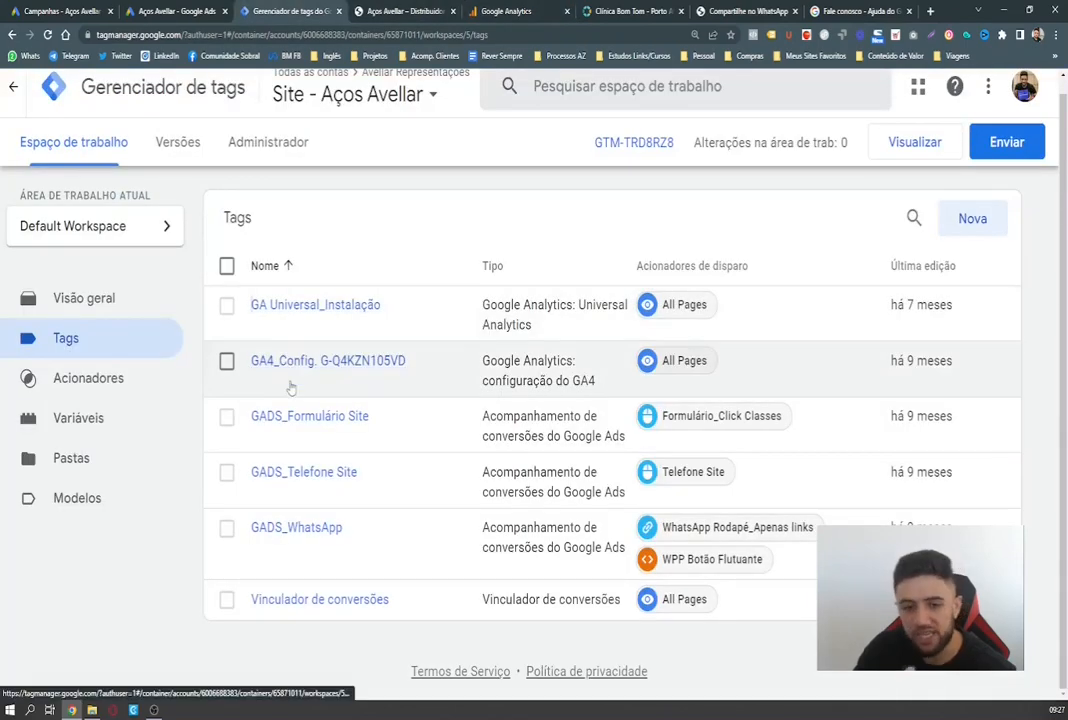
{"action": "left_click", "coordinate": [505, 10]}
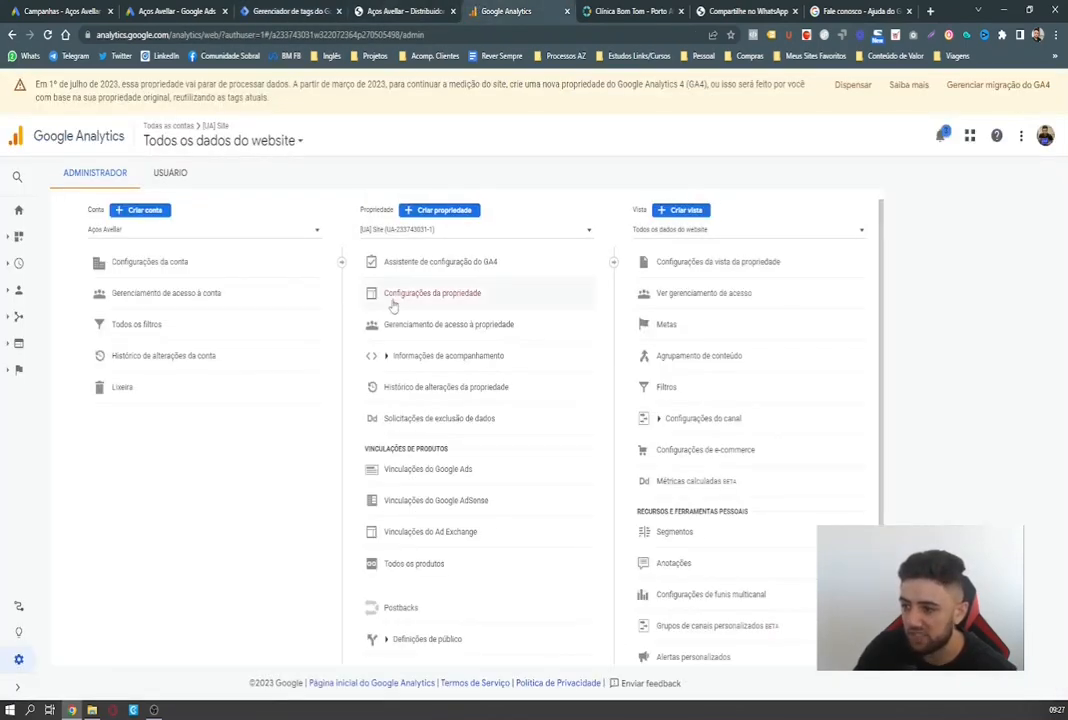
{"action": "left_click", "coordinate": [407, 360]}
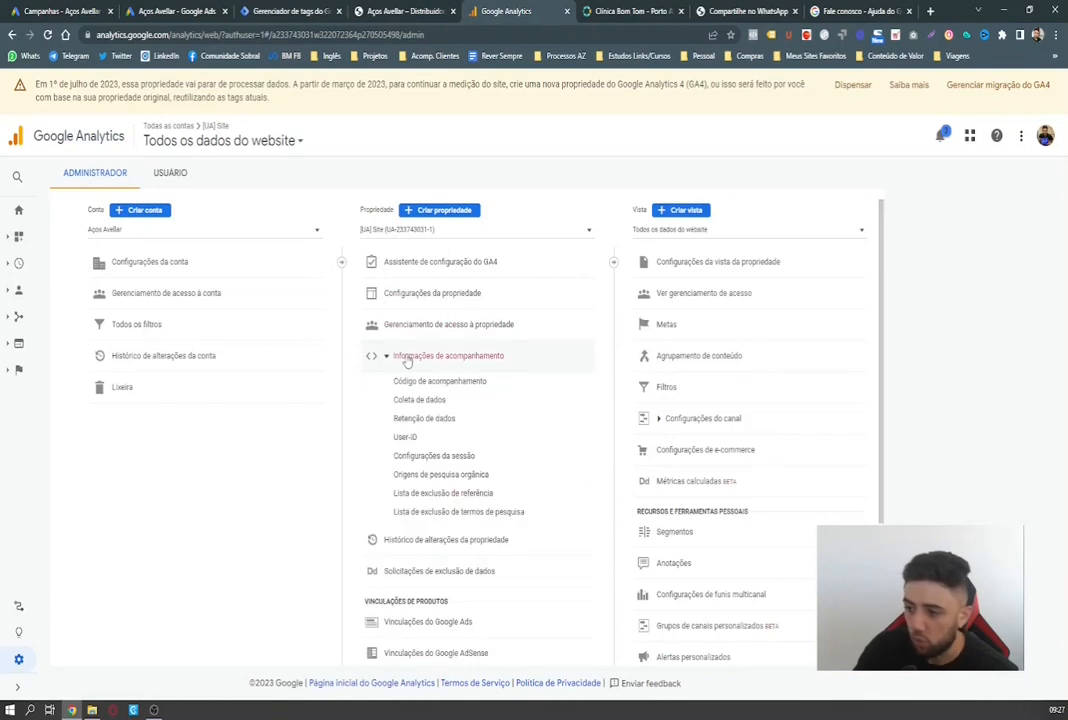
{"action": "left_click", "coordinate": [413, 384]}
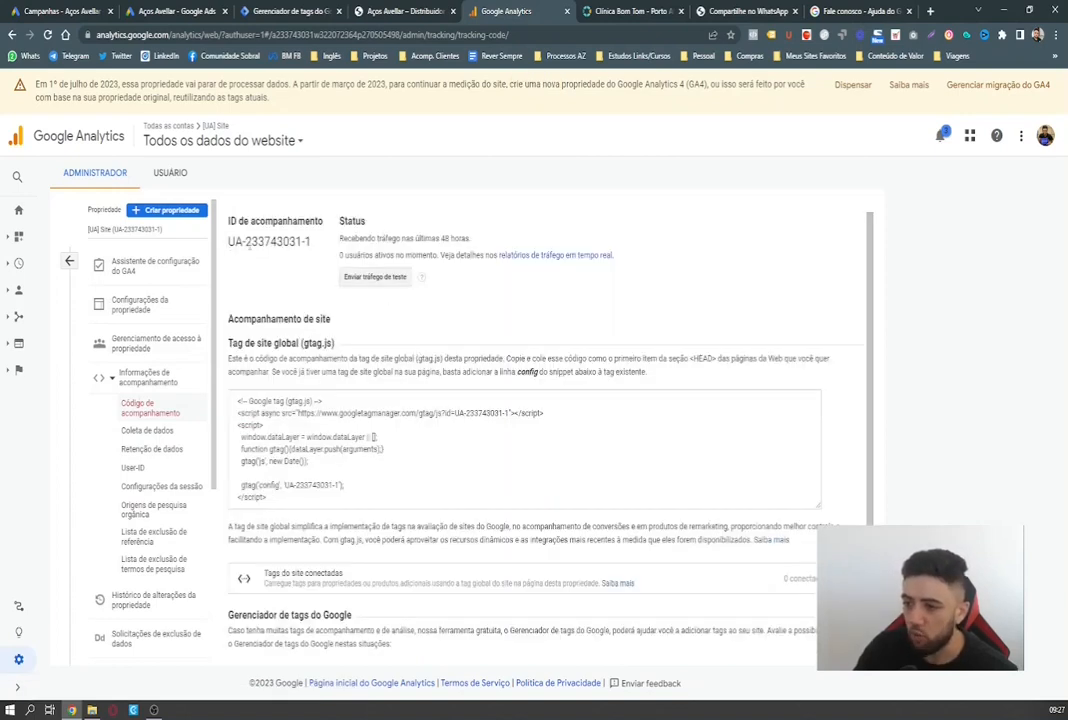
{"action": "left_click_drag", "start_coordinate": [311, 242], "coordinate": [229, 242]}
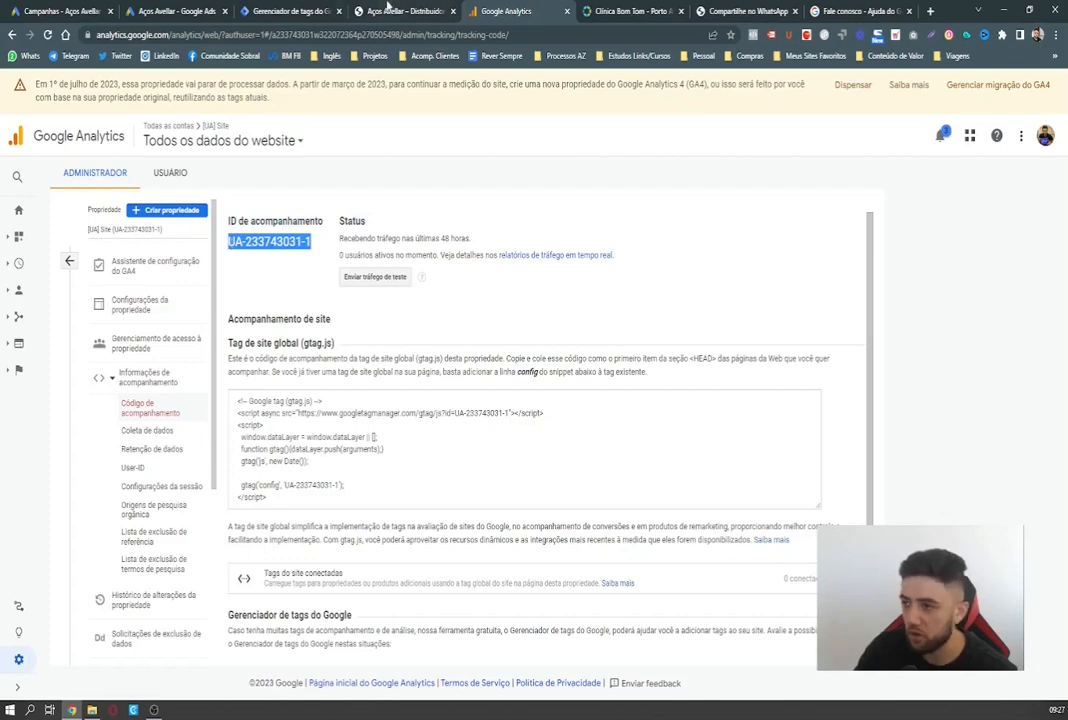
Examine the tracking code in the GA Universal_Instalação tag's configuration in Tag Manager and close the tag unchanged.
{"action": "left_click", "coordinate": [388, 8]}
{"action": "left_click", "coordinate": [289, 8]}
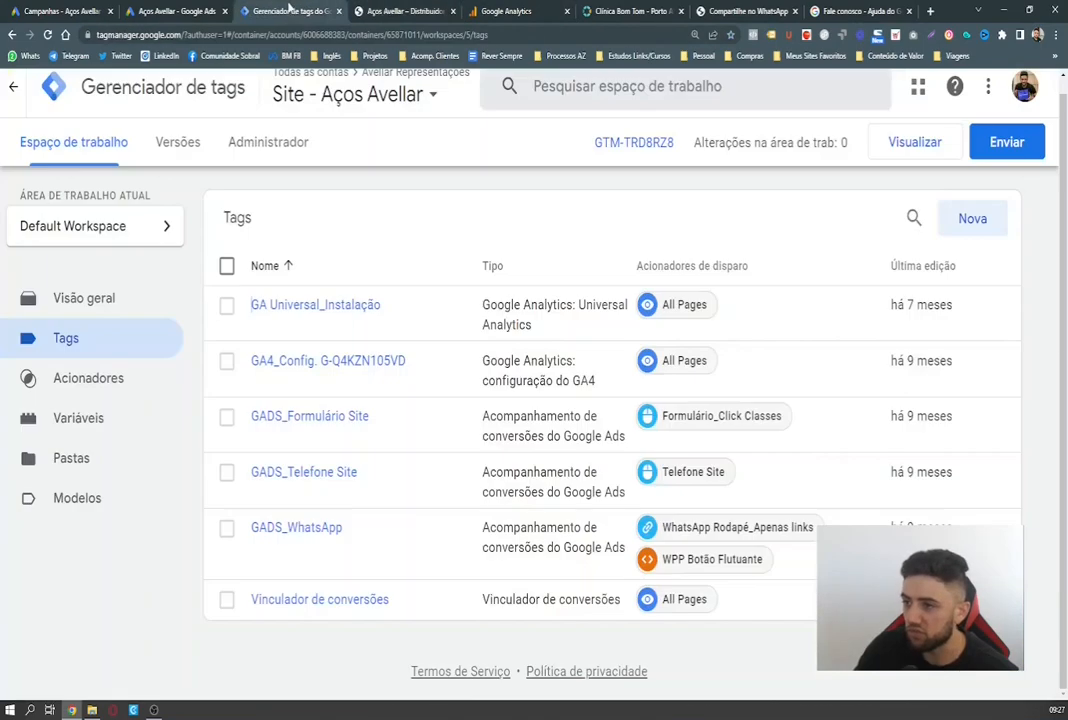
{"action": "left_click", "coordinate": [298, 306]}
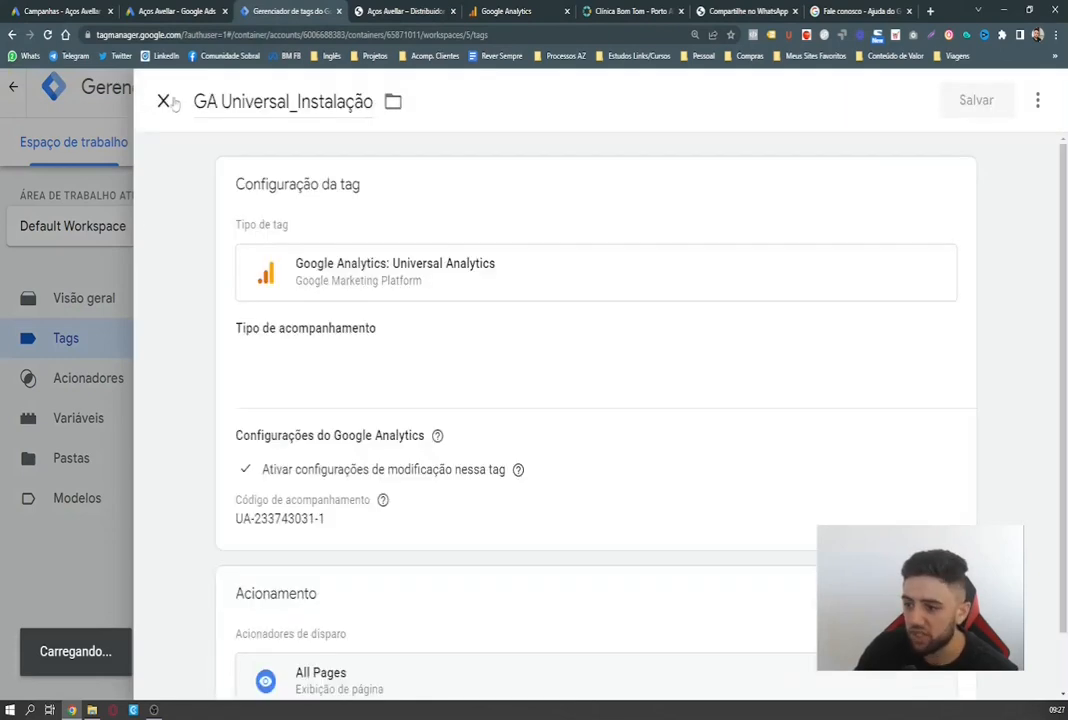
{"action": "left_click", "coordinate": [955, 186]}
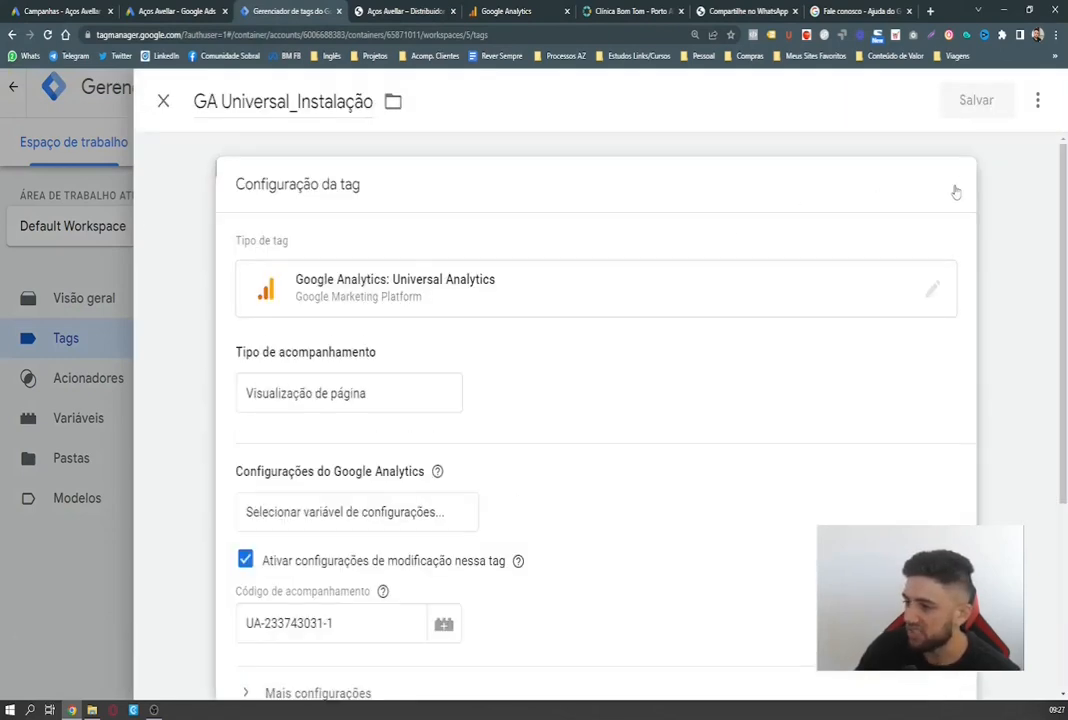
{"action": "scroll", "coordinate": [305, 491], "scroll_direction": "down", "scroll_amount": 1}
{"action": "scroll", "coordinate": [305, 491], "scroll_direction": "down", "scroll_amount": 1}
{"action": "left_click_drag", "start_coordinate": [348, 491], "coordinate": [218, 492]}
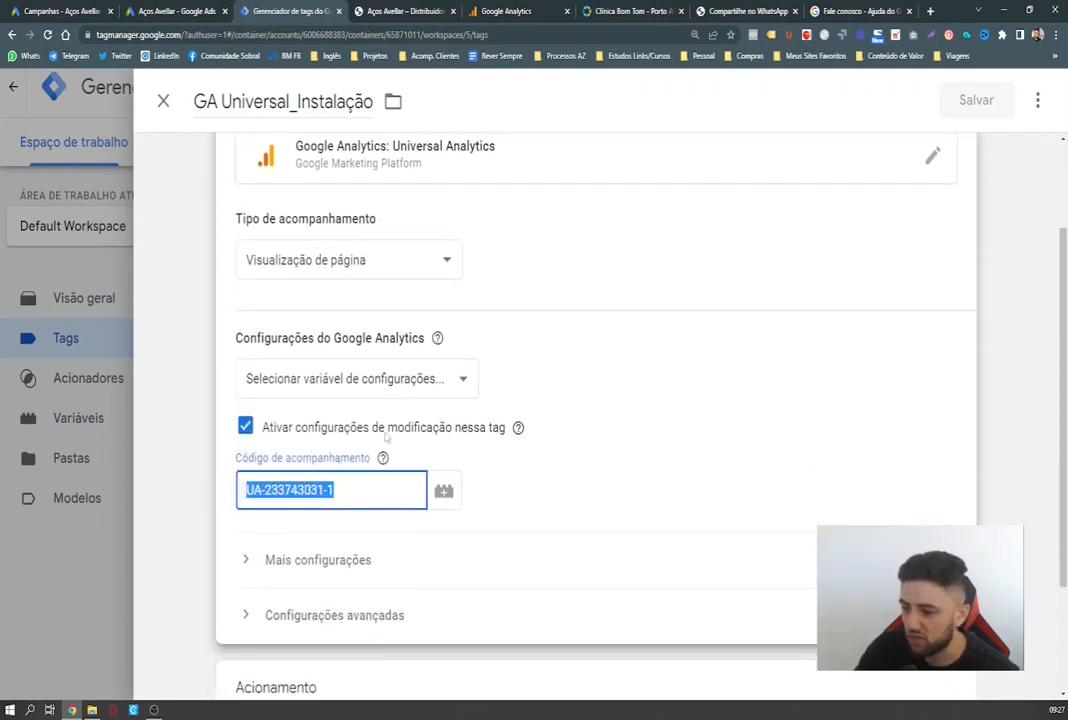
{"action": "left_click", "coordinate": [250, 403]}
{"action": "scroll", "coordinate": [297, 340], "scroll_direction": "up", "scroll_amount": 2}
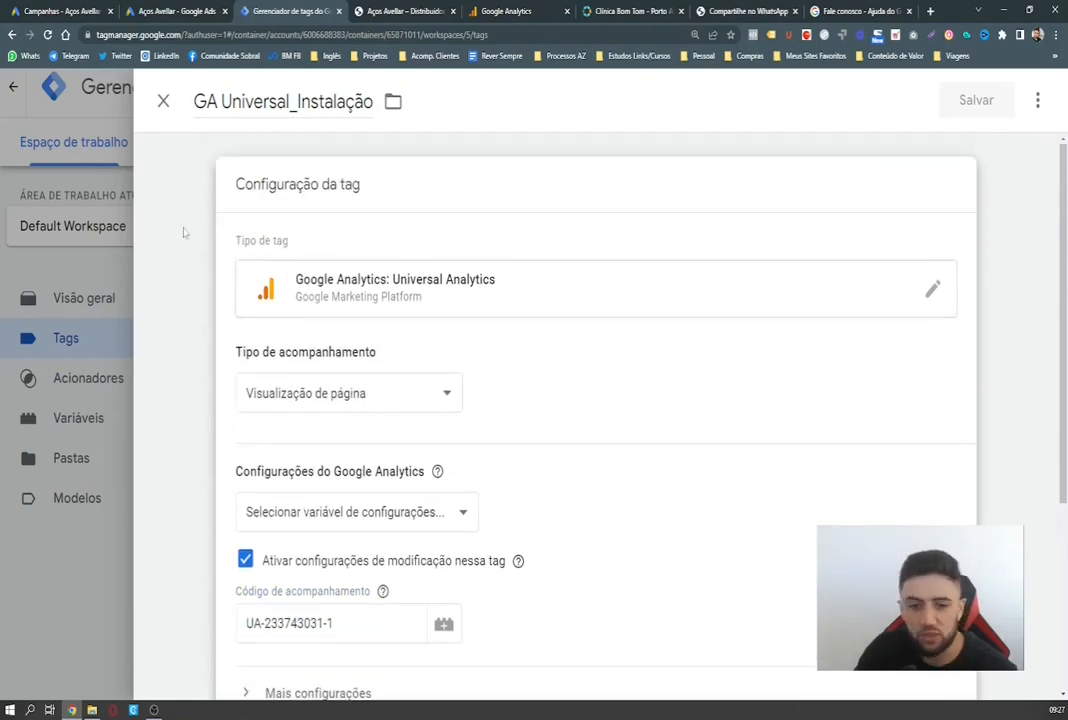
{"action": "left_click", "coordinate": [163, 101]}
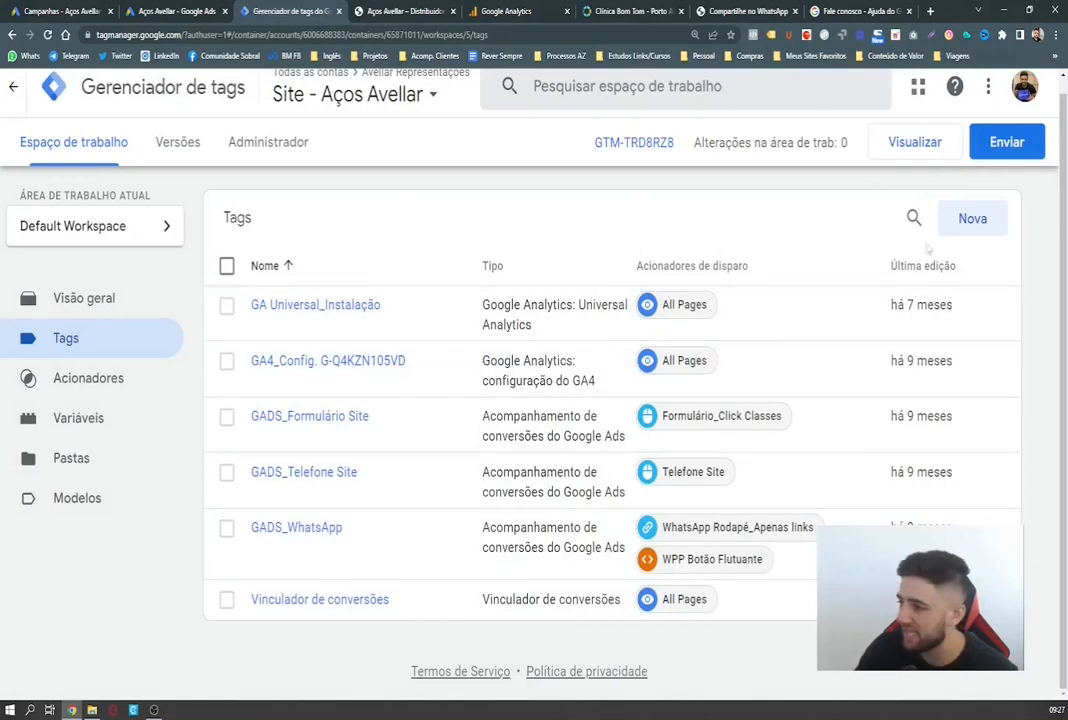
View the submission form for publishing the workspace's changes and close it without publishing.
{"action": "left_click", "coordinate": [1007, 143]}
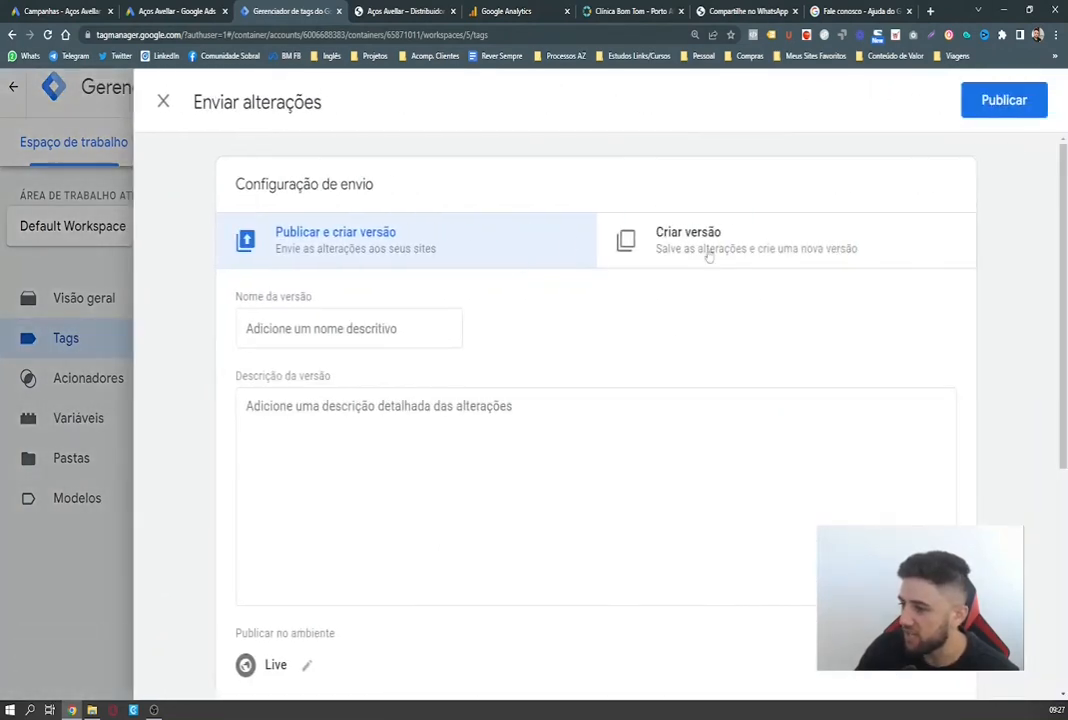
{"action": "left_click", "coordinate": [163, 101]}
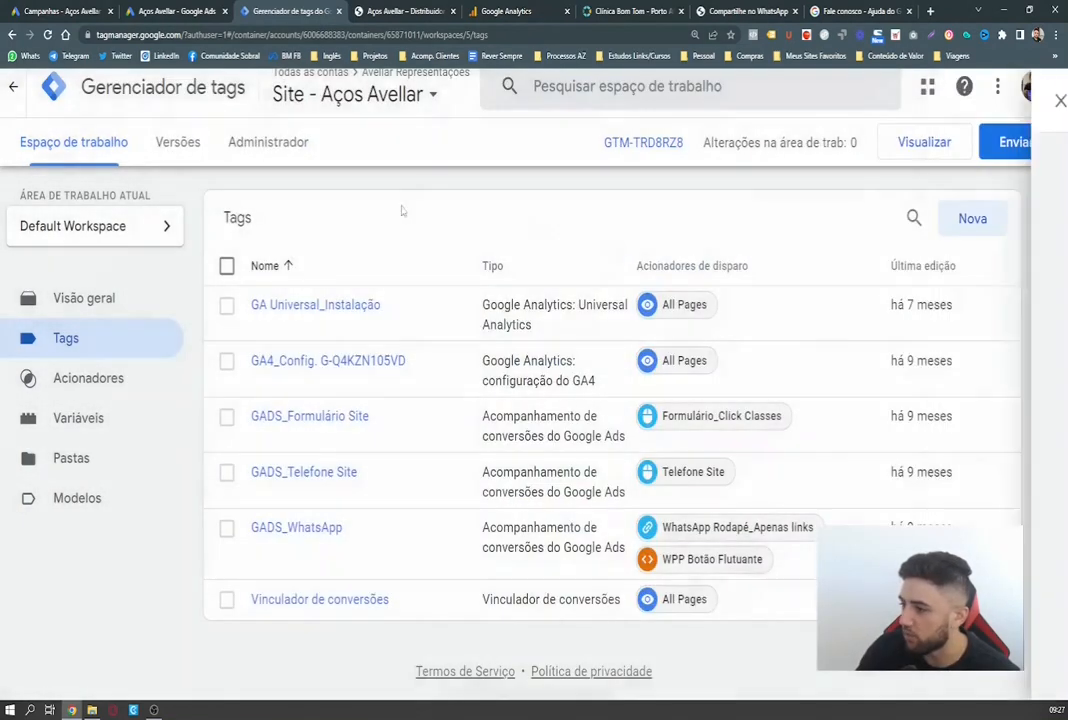
Start a new Google Analytics: Universal Analytics tag with page view tracking and check the available settings variables.
{"action": "left_click", "coordinate": [966, 220]}
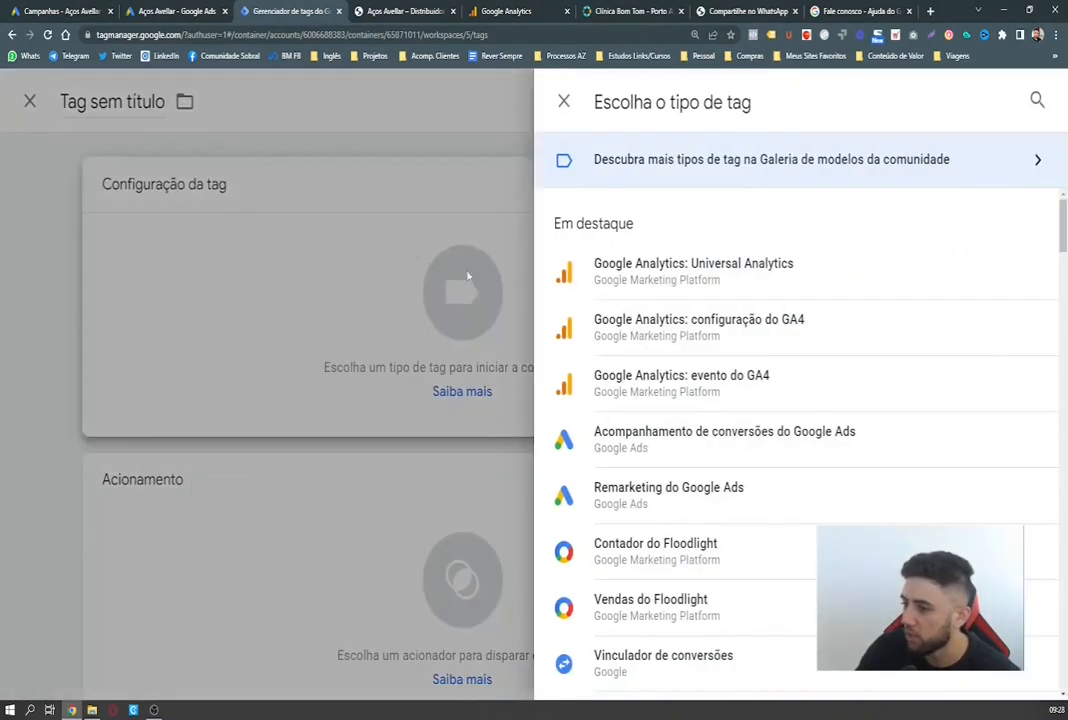
{"action": "left_click", "coordinate": [678, 283]}
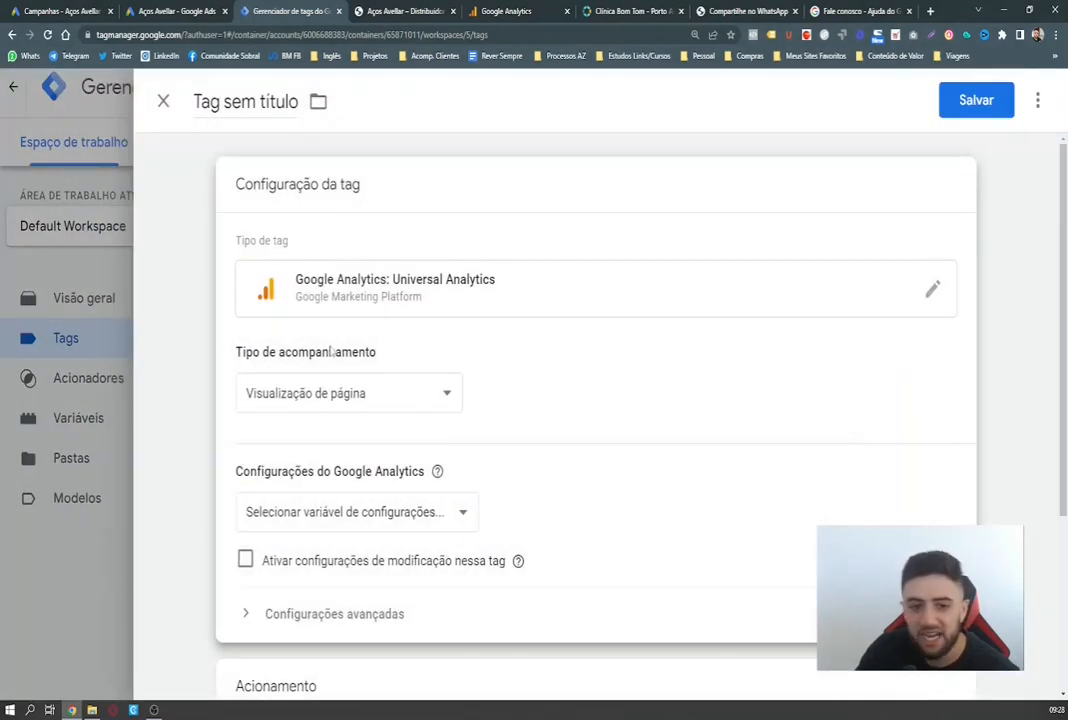
{"action": "scroll", "coordinate": [320, 380], "scroll_direction": "down", "scroll_amount": 2}
{"action": "left_click", "coordinate": [293, 392]}
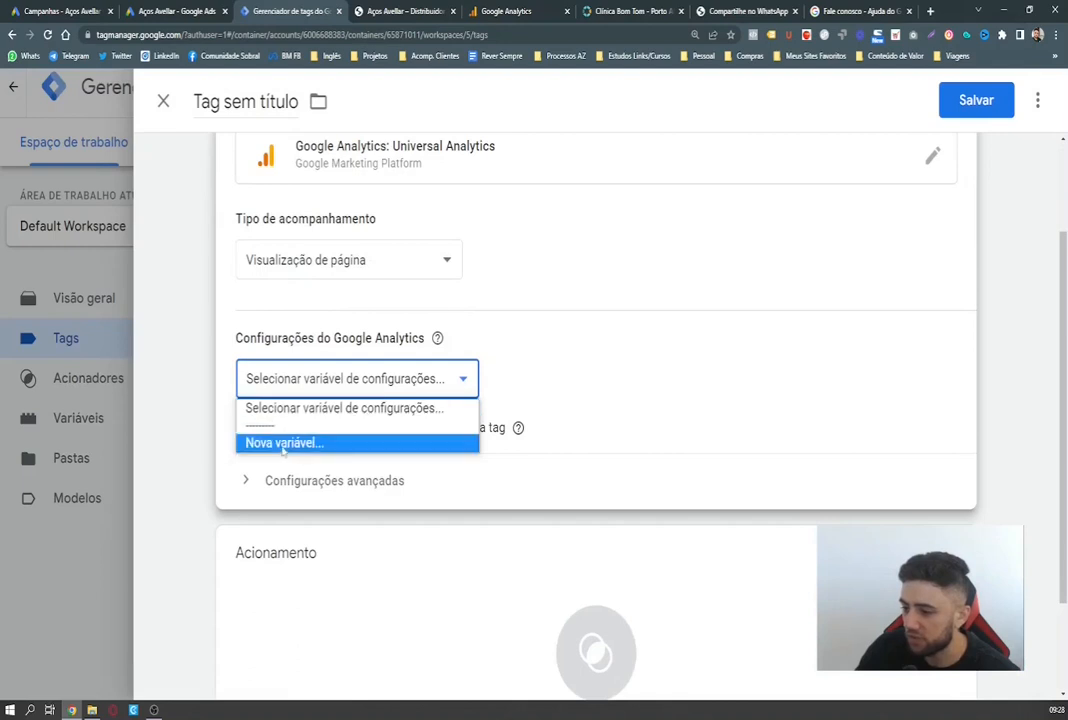
{"action": "left_click", "coordinate": [284, 415]}
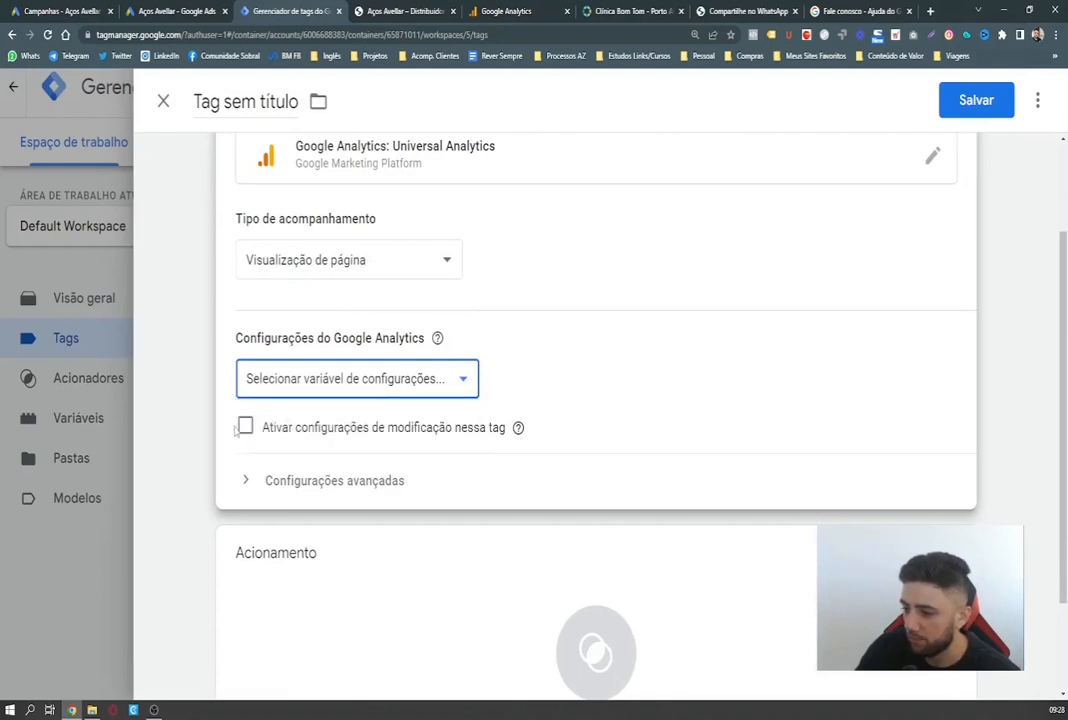
Enable the override settings in the new tag and try pasting the copied text as its tracking code.
{"action": "left_click", "coordinate": [245, 427]}
{"action": "scroll", "coordinate": [252, 436], "scroll_direction": "down", "scroll_amount": 1}
{"action": "left_click", "coordinate": [284, 425]}
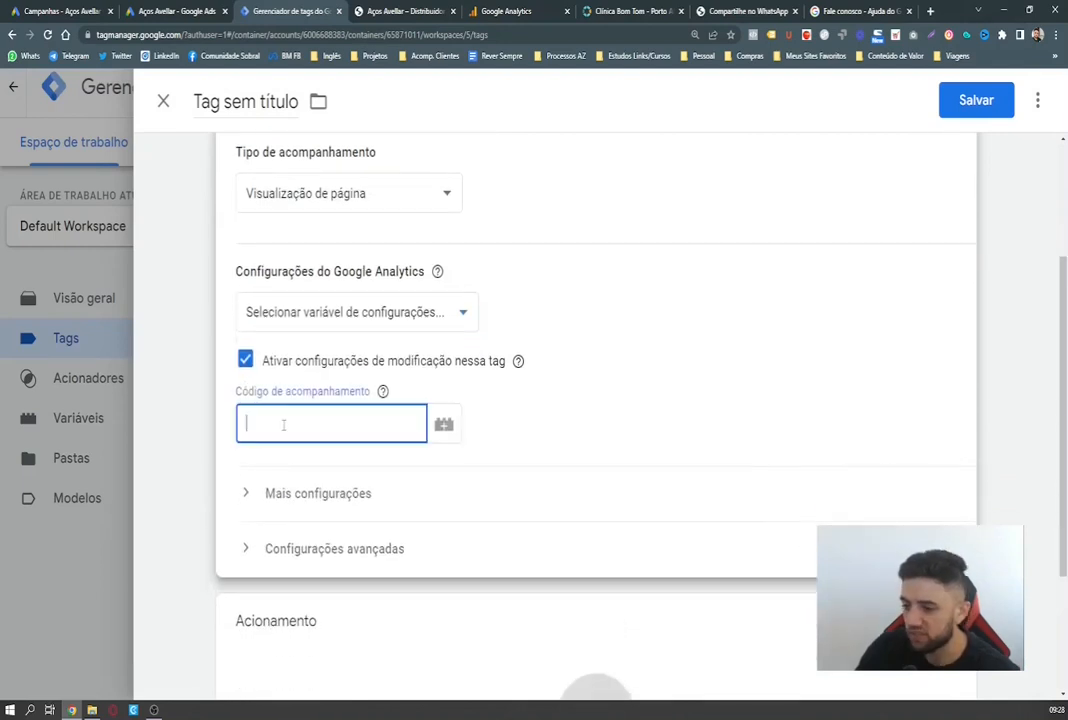
{"action": "type", "text": "<!-- End Google Tag Manager (noscript) -->"}
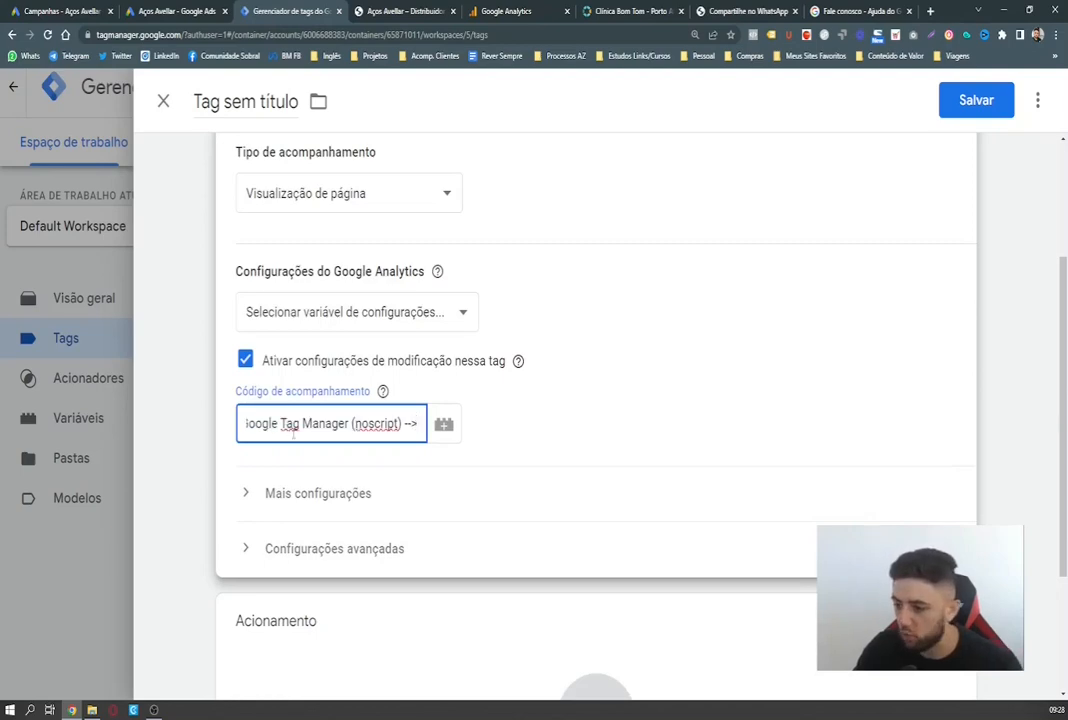
{"action": "key", "text": "ctrl+z"}
Copy the Universal Analytics tracking ID and paste it as the new tag's tracking code.
{"action": "left_click", "coordinate": [405, 10]}
{"action": "left_click_drag", "start_coordinate": [228, 241], "coordinate": [311, 242]}
{"action": "right_click", "coordinate": [300, 247]}
{"action": "left_click", "coordinate": [314, 257]}
{"action": "left_click", "coordinate": [294, 11]}
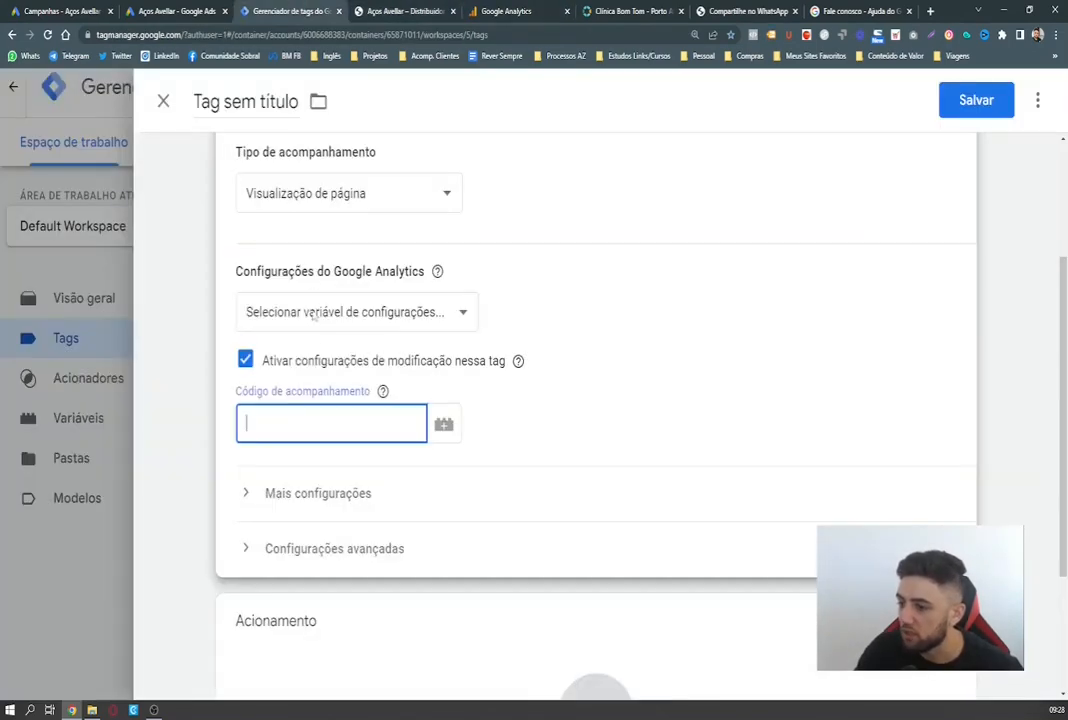
{"action": "right_click", "coordinate": [288, 415]}
{"action": "left_click", "coordinate": [300, 517]}
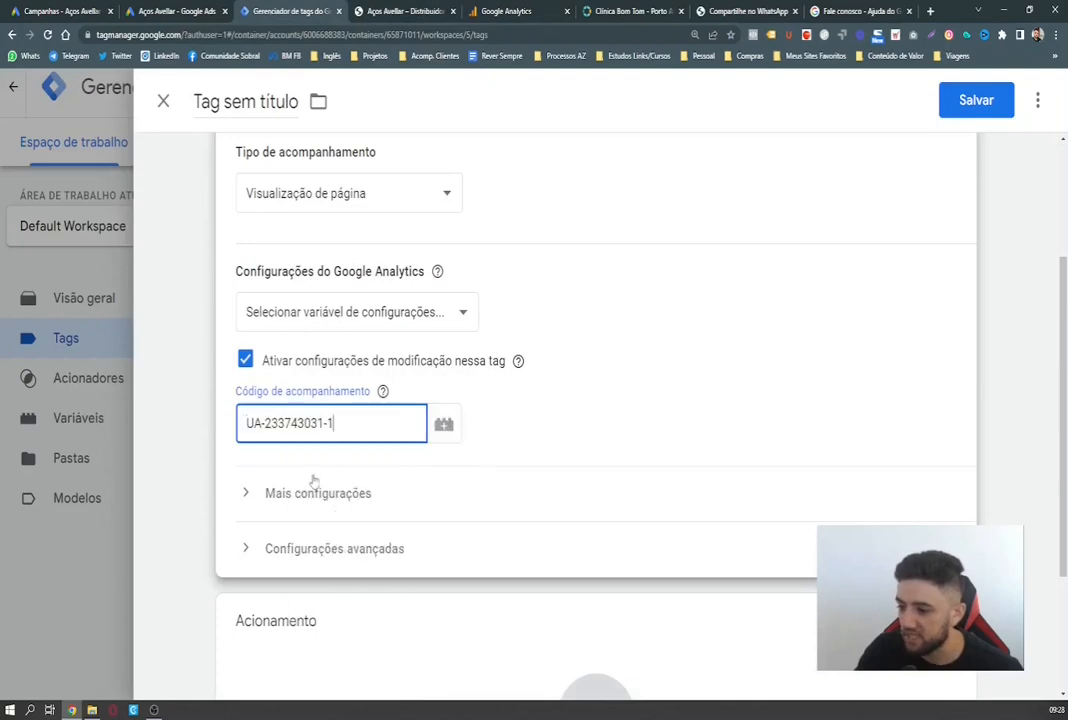
Set the new Universal Analytics tag to fire on the All Pages trigger.
{"action": "scroll", "coordinate": [455, 584], "scroll_direction": "down", "scroll_amount": 2}
{"action": "left_click", "coordinate": [470, 579]}
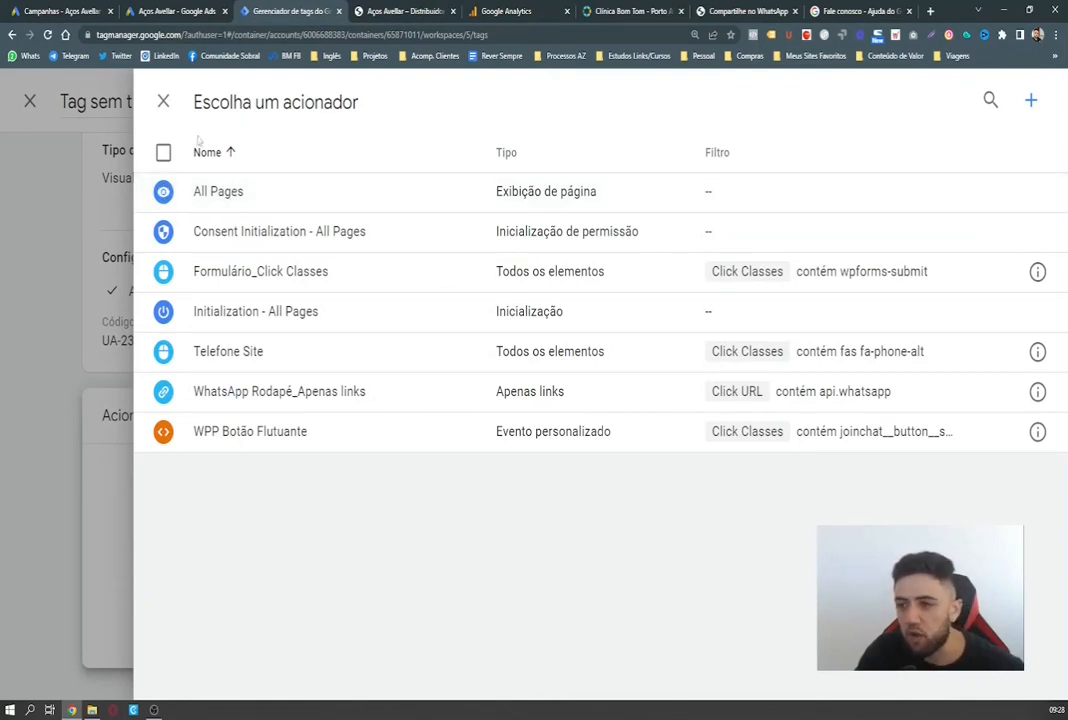
{"action": "left_click", "coordinate": [163, 101]}
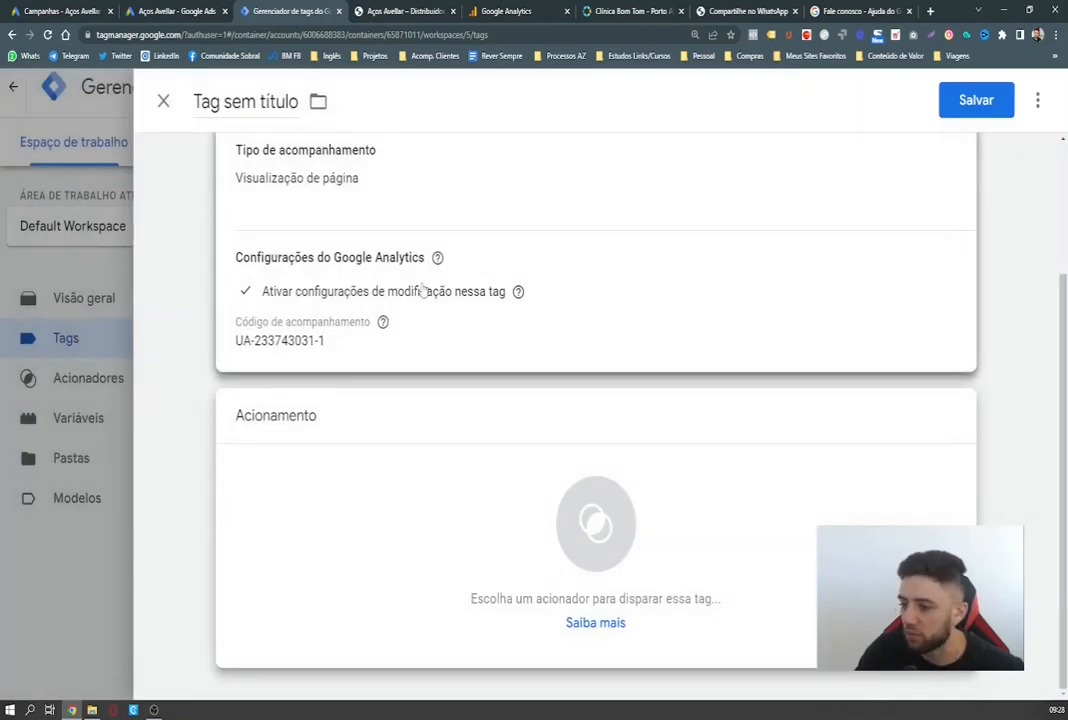
{"action": "left_click", "coordinate": [433, 469]}
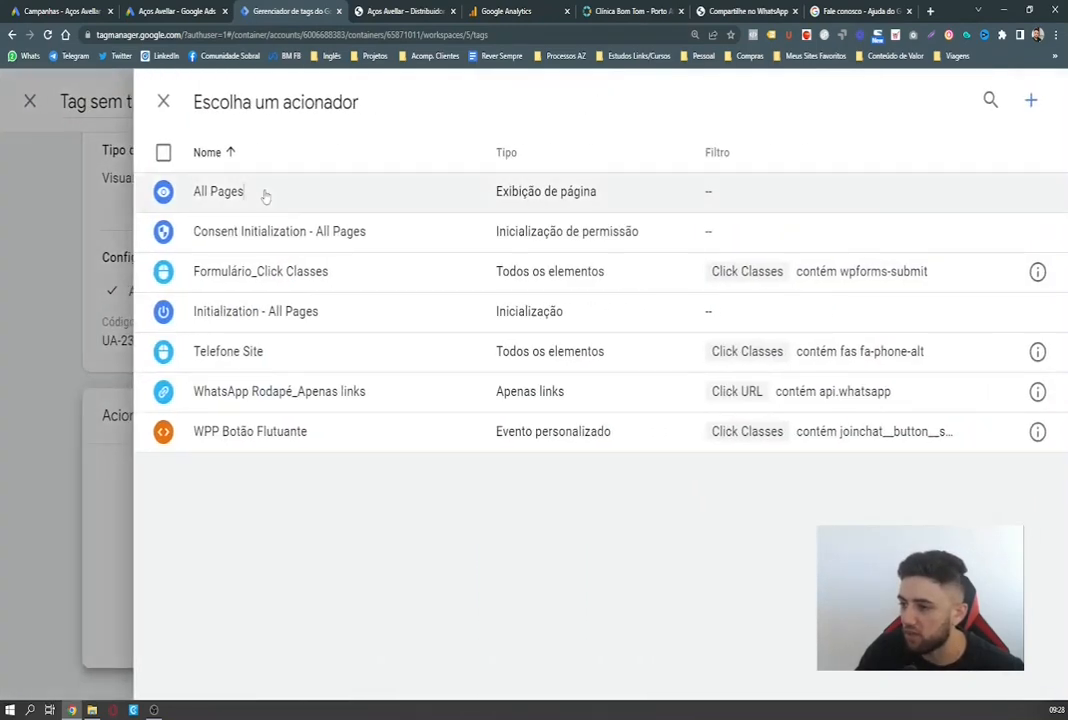
{"action": "left_click", "coordinate": [264, 194]}
Close the untitled Universal Analytics tag and discard its unsaved changes.
{"action": "left_click", "coordinate": [257, 109]}
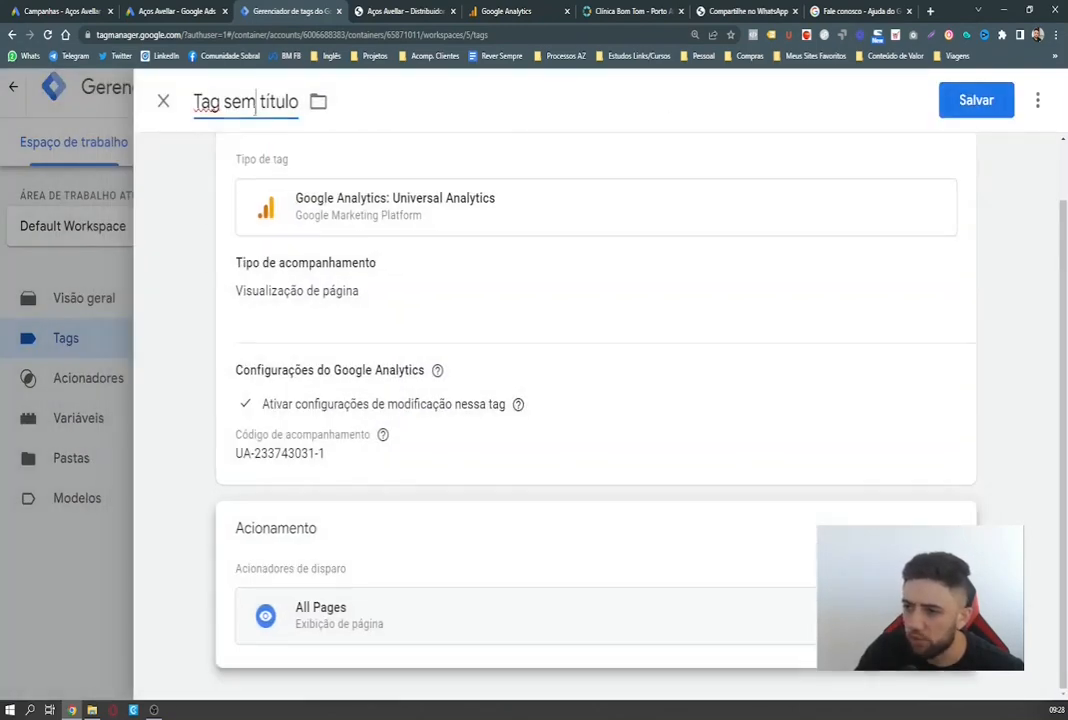
{"action": "scroll", "coordinate": [252, 160], "scroll_direction": "up", "scroll_amount": 2}
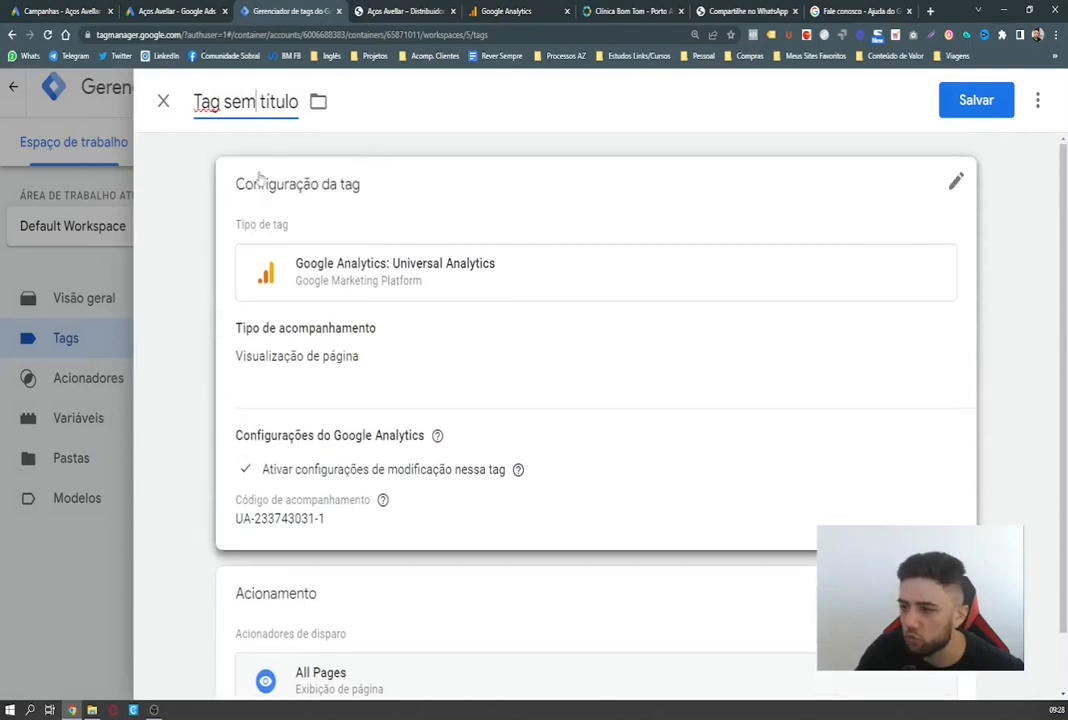
{"action": "left_click", "coordinate": [164, 101]}
{"action": "left_click", "coordinate": [762, 318]}
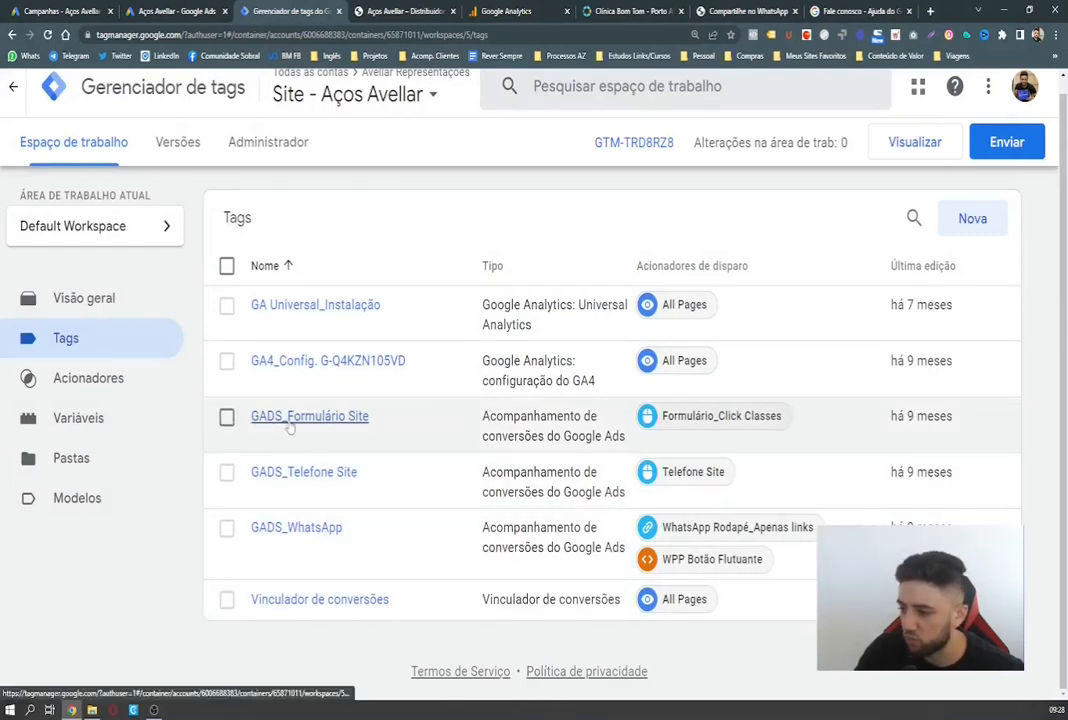
Open the GADS_WhatsApp tag and examine its conversion ID, conversion label and firing triggers.
{"action": "left_click", "coordinate": [292, 527]}
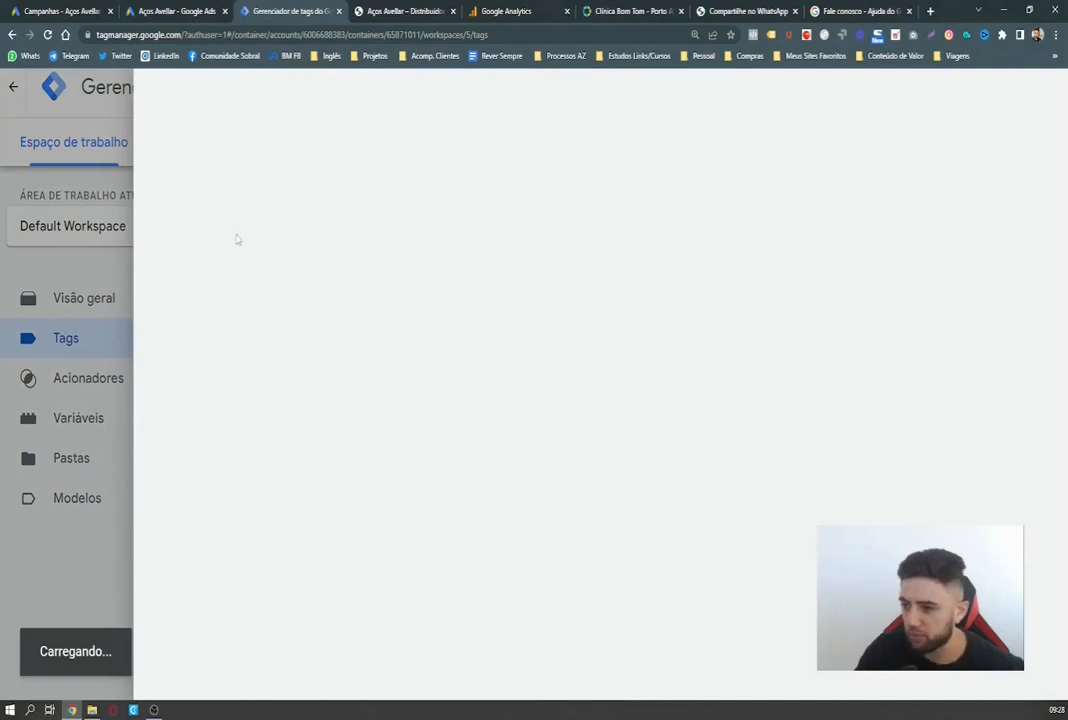
{"action": "left_click", "coordinate": [372, 10]}
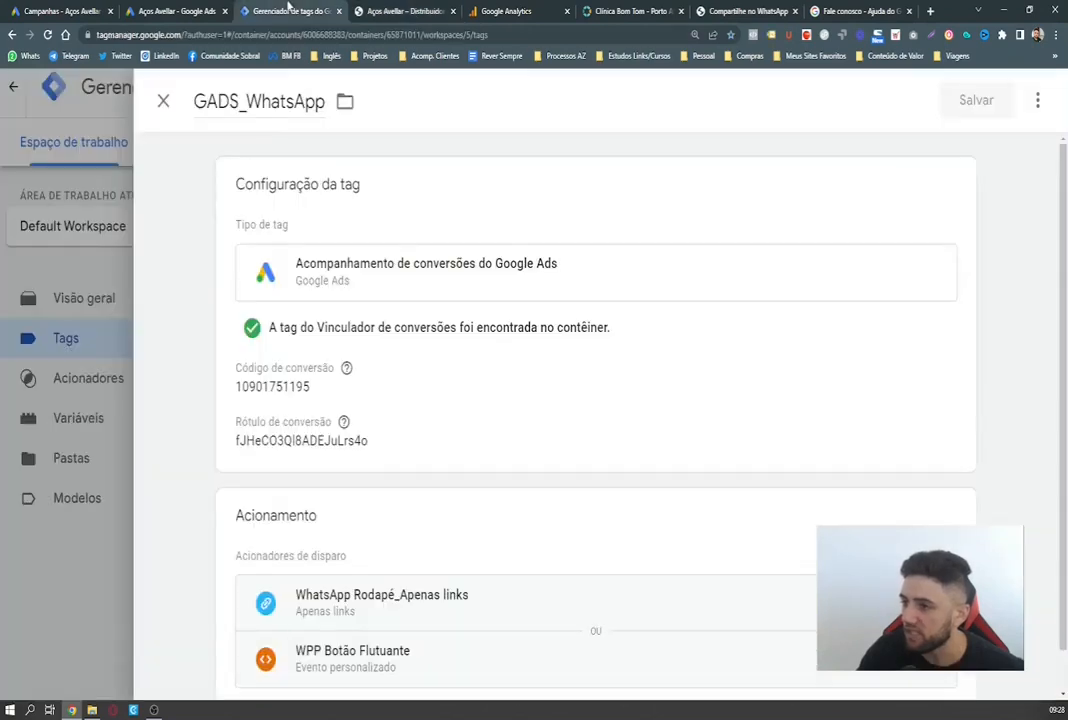
{"action": "left_click", "coordinate": [247, 8]}
{"action": "scroll", "coordinate": [257, 383], "scroll_direction": "down", "scroll_amount": 1}
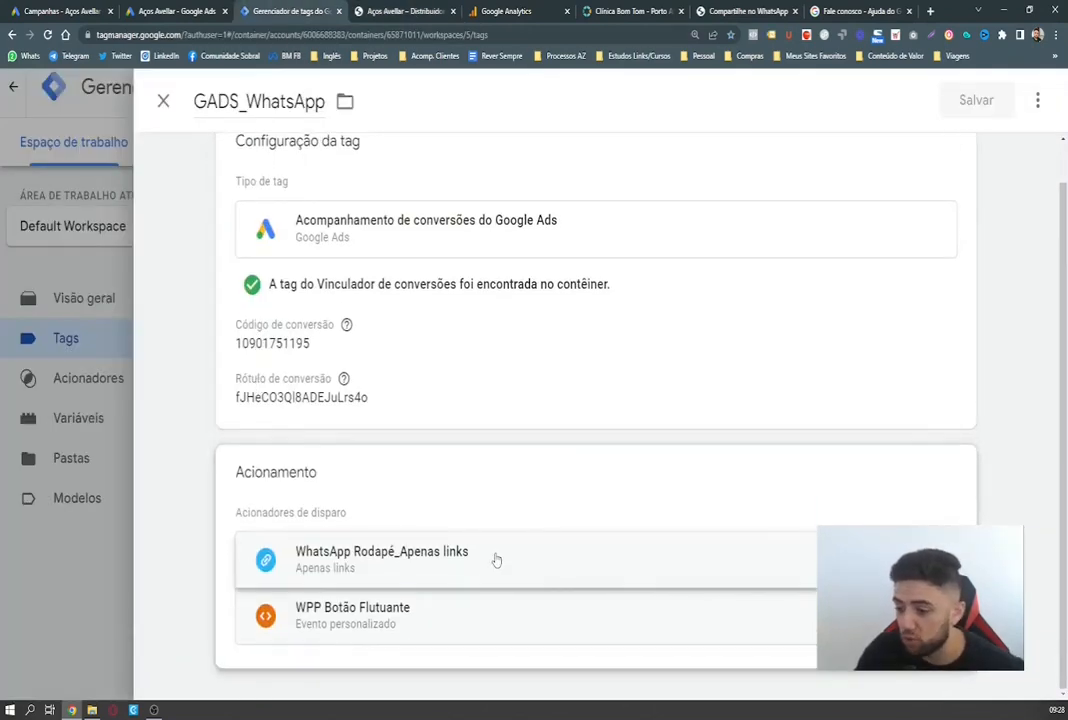
{"action": "scroll", "coordinate": [400, 226], "scroll_direction": "up", "scroll_amount": 1}
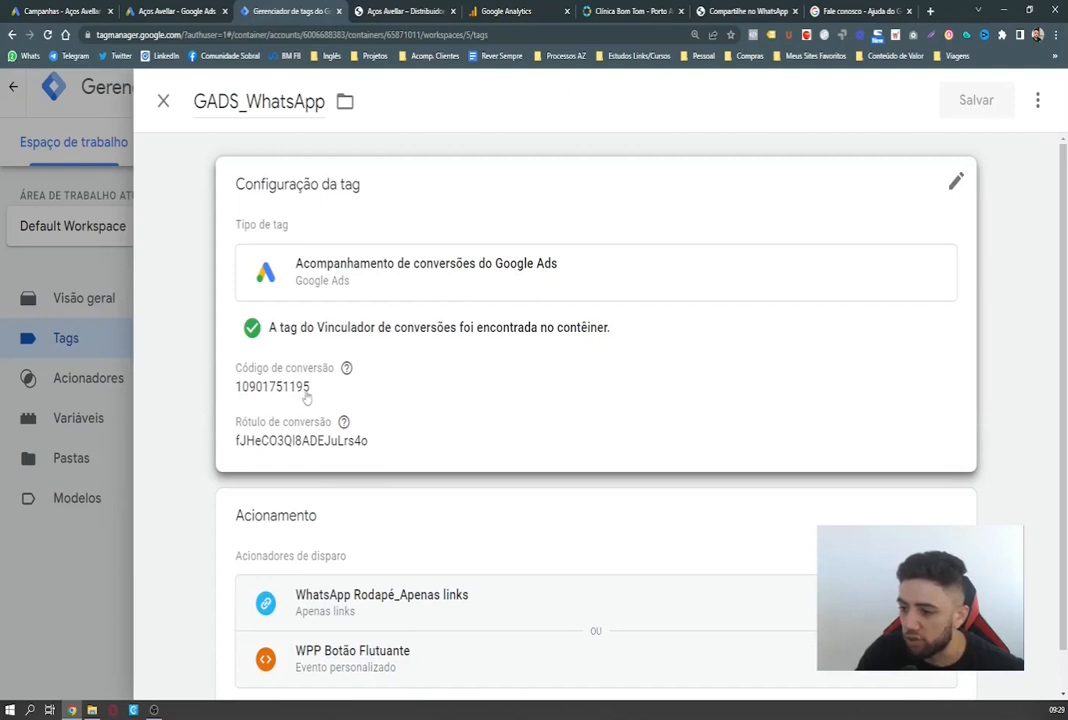
Open the tag's configuration and triggering sections for editing to examine the conversion fields, label and assigned triggers.
{"action": "left_click", "coordinate": [876, 213]}
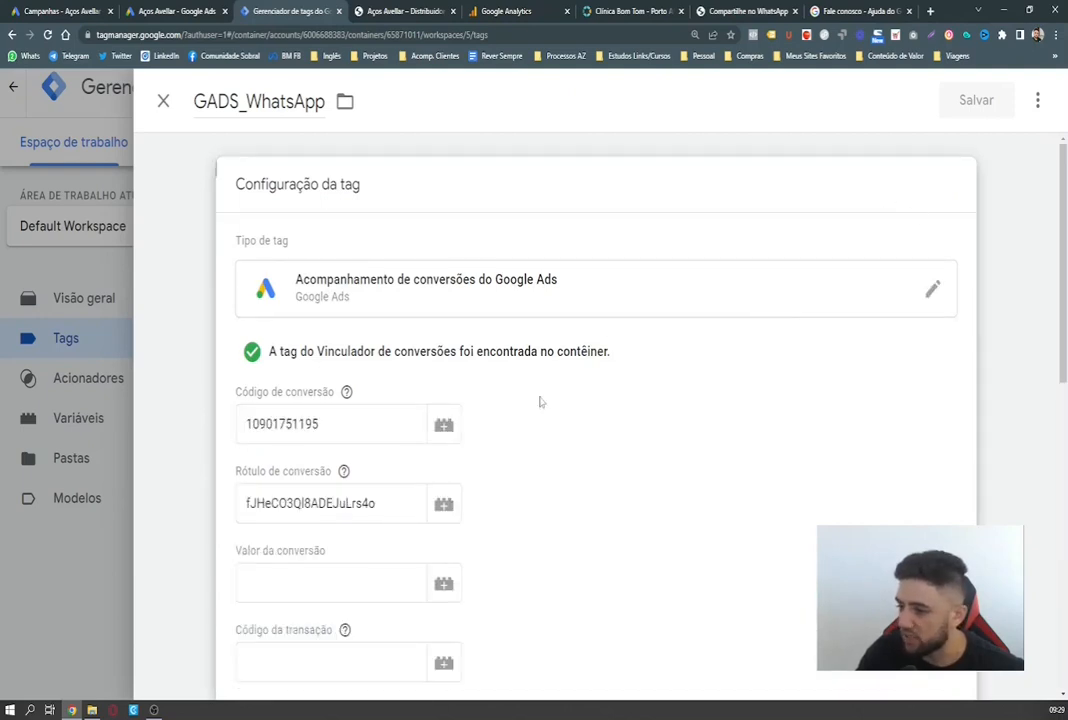
{"action": "scroll", "coordinate": [321, 342], "scroll_direction": "down", "scroll_amount": 1}
{"action": "mouse_move", "coordinate": [343, 404]}
{"action": "left_click", "coordinate": [306, 438]}
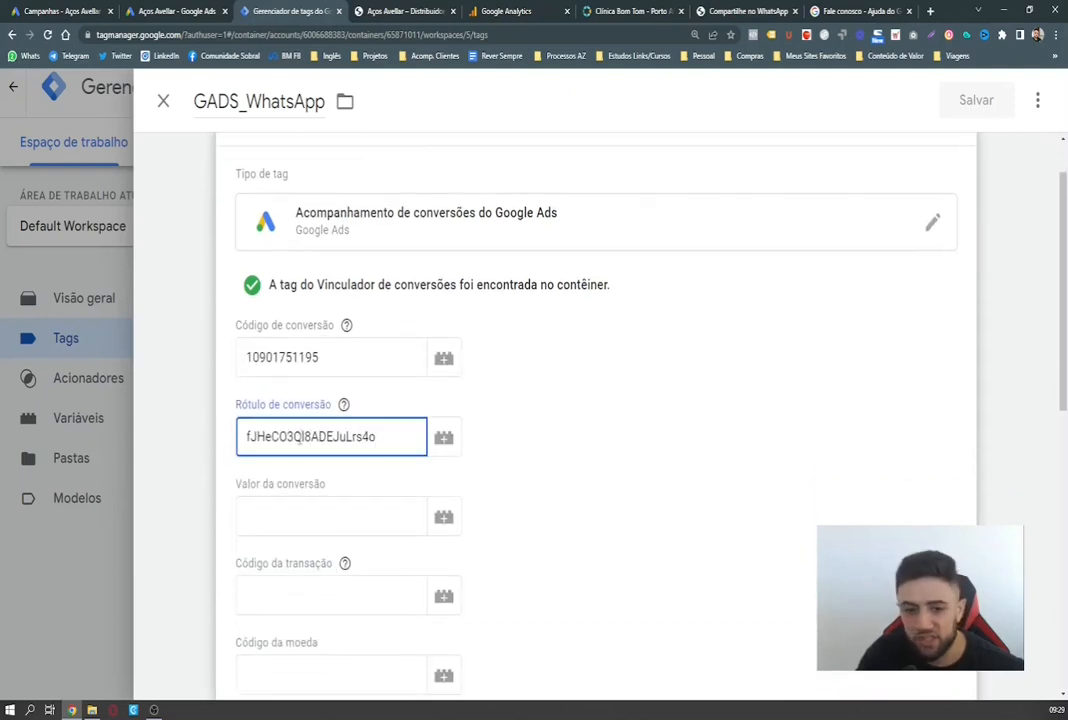
{"action": "left_click_drag", "start_coordinate": [397, 438], "coordinate": [243, 437]}
{"action": "scroll", "coordinate": [273, 462], "scroll_direction": "down", "scroll_amount": 8}
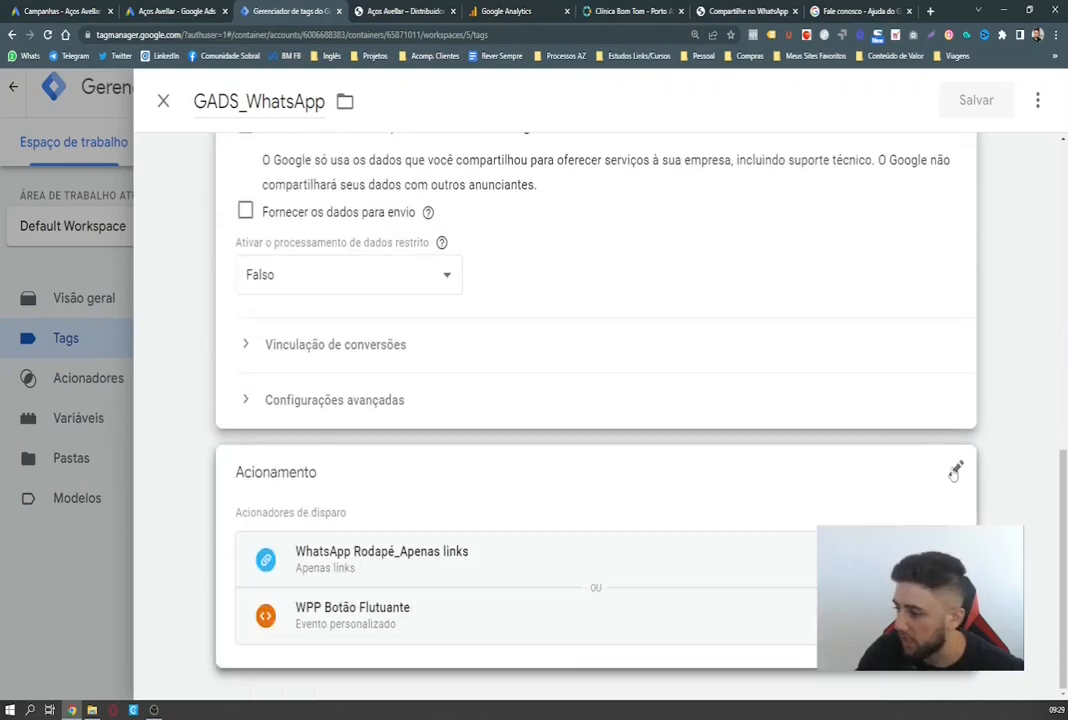
{"action": "left_click", "coordinate": [954, 470]}
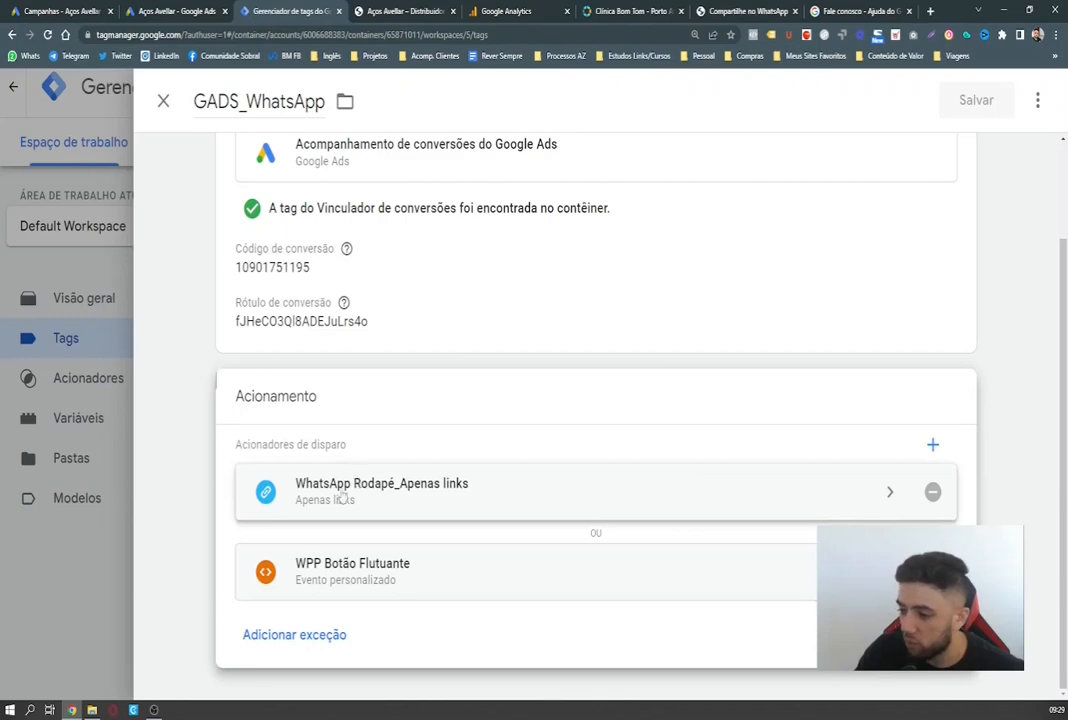
{"action": "scroll", "coordinate": [341, 385], "scroll_direction": "up", "scroll_amount": 2}
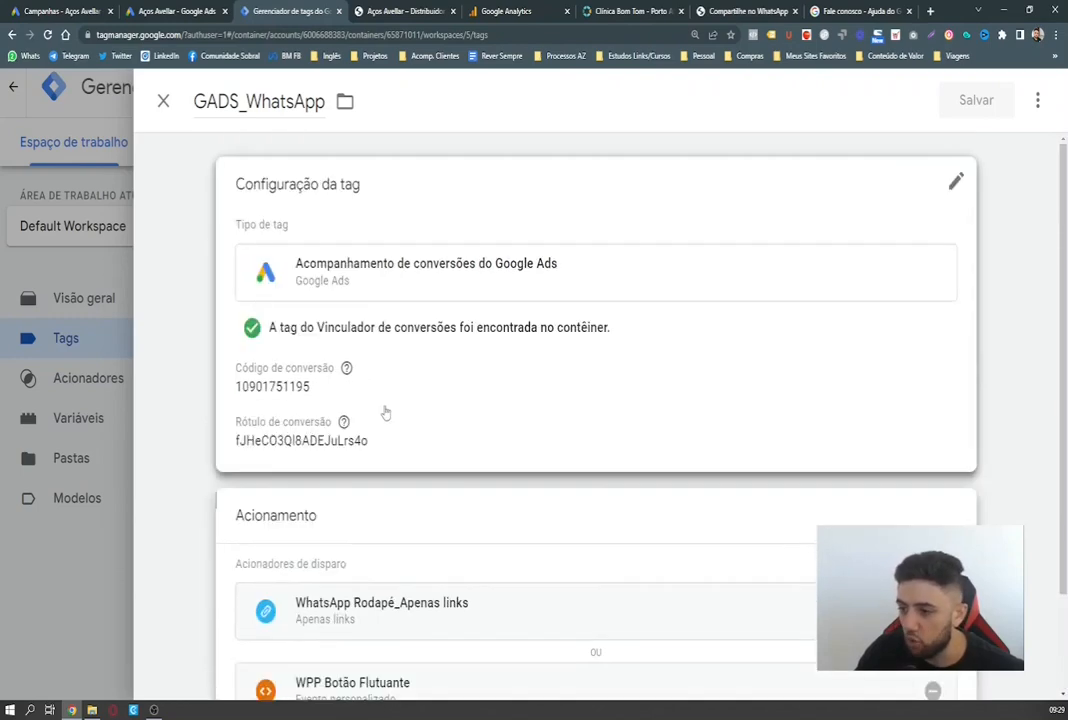
Switch to Google Ads and examine the new conversion action's ID, the Número WhatsApp label and the next steps.
{"action": "left_click", "coordinate": [400, 11]}
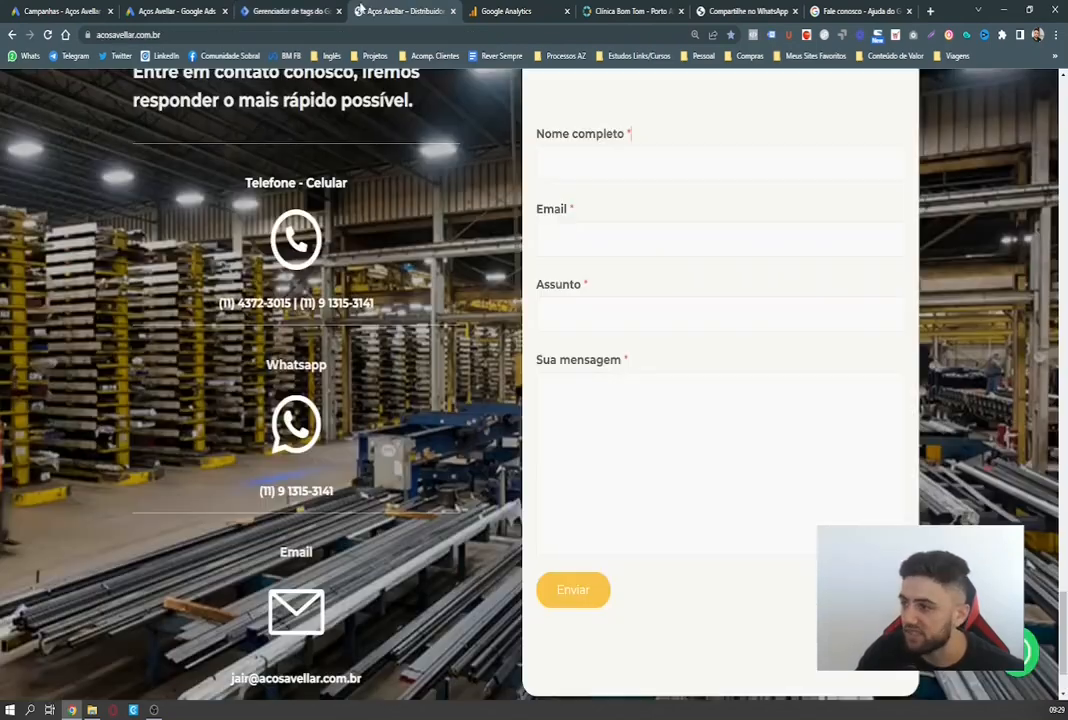
{"action": "left_click", "coordinate": [177, 9]}
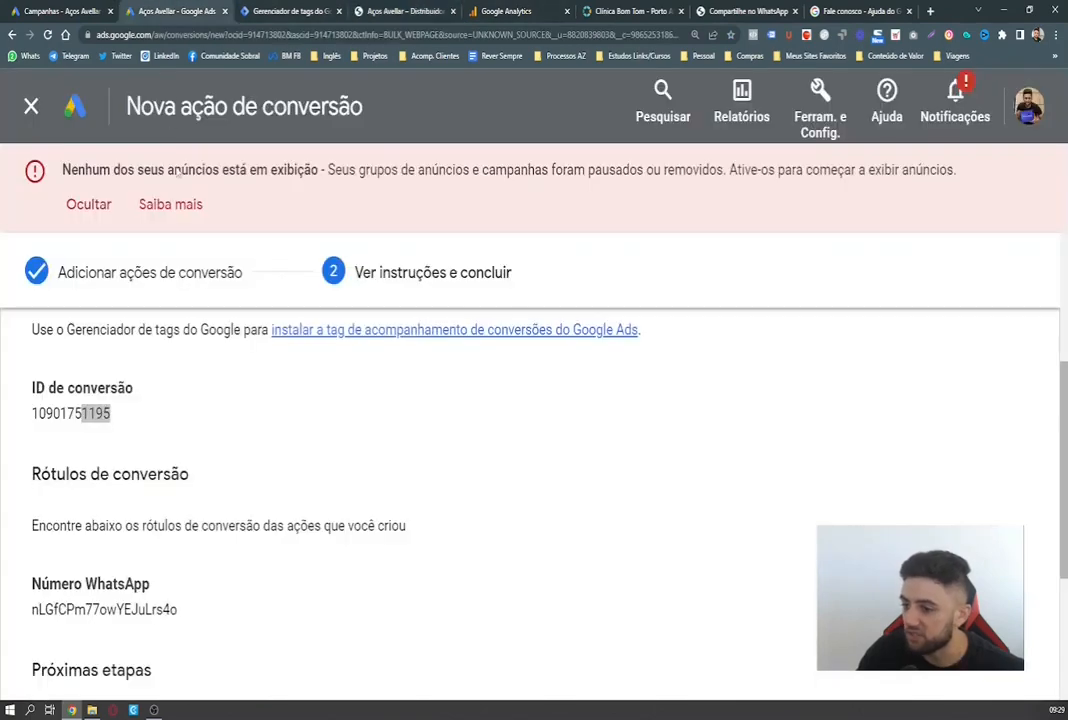
{"action": "scroll", "coordinate": [227, 448], "scroll_direction": "down", "scroll_amount": 3}
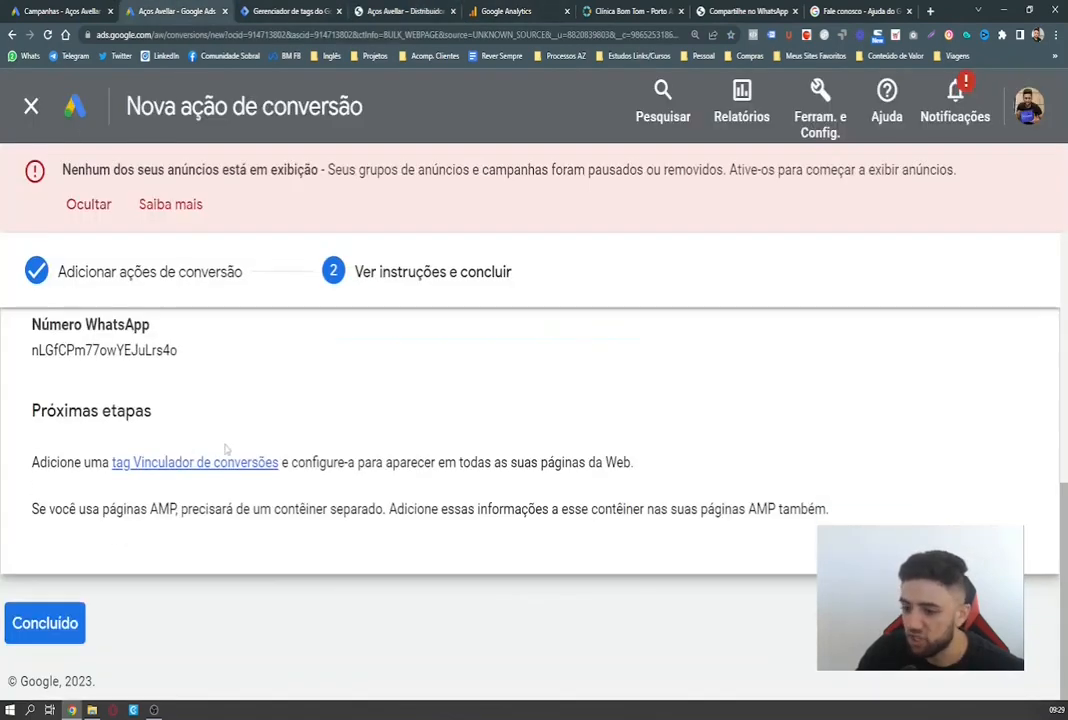
{"action": "scroll", "coordinate": [122, 518], "scroll_direction": "up", "scroll_amount": 5}
{"action": "scroll", "coordinate": [100, 480], "scroll_direction": "down", "scroll_amount": 2}
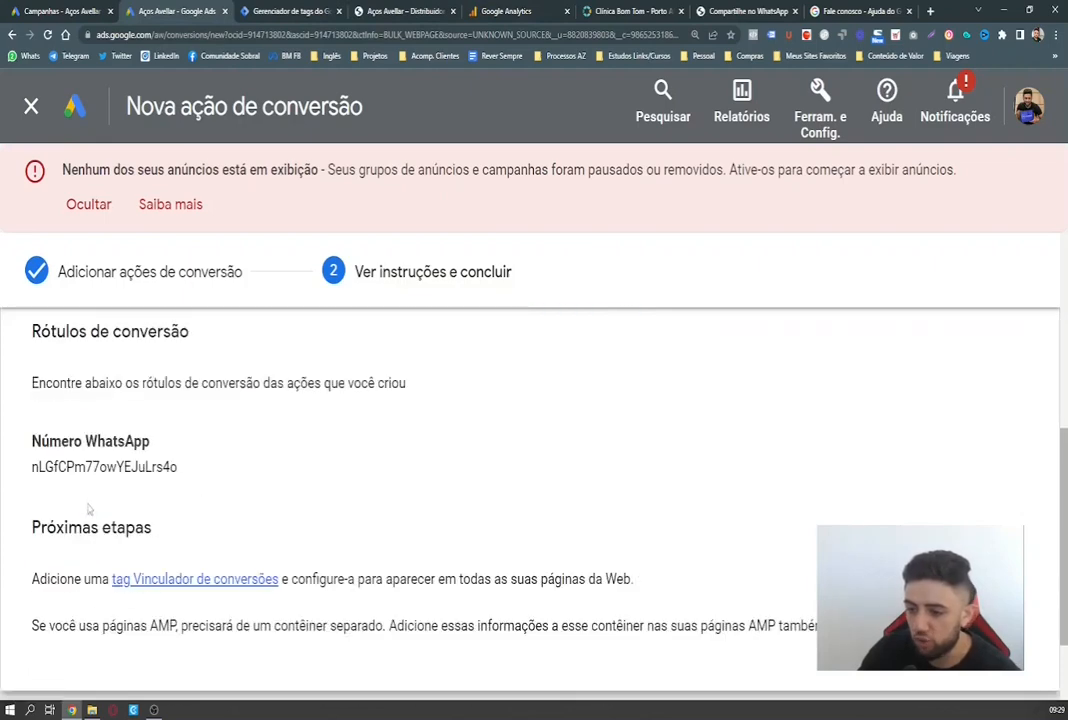
{"action": "scroll", "coordinate": [165, 380], "scroll_direction": "down", "scroll_amount": 1}
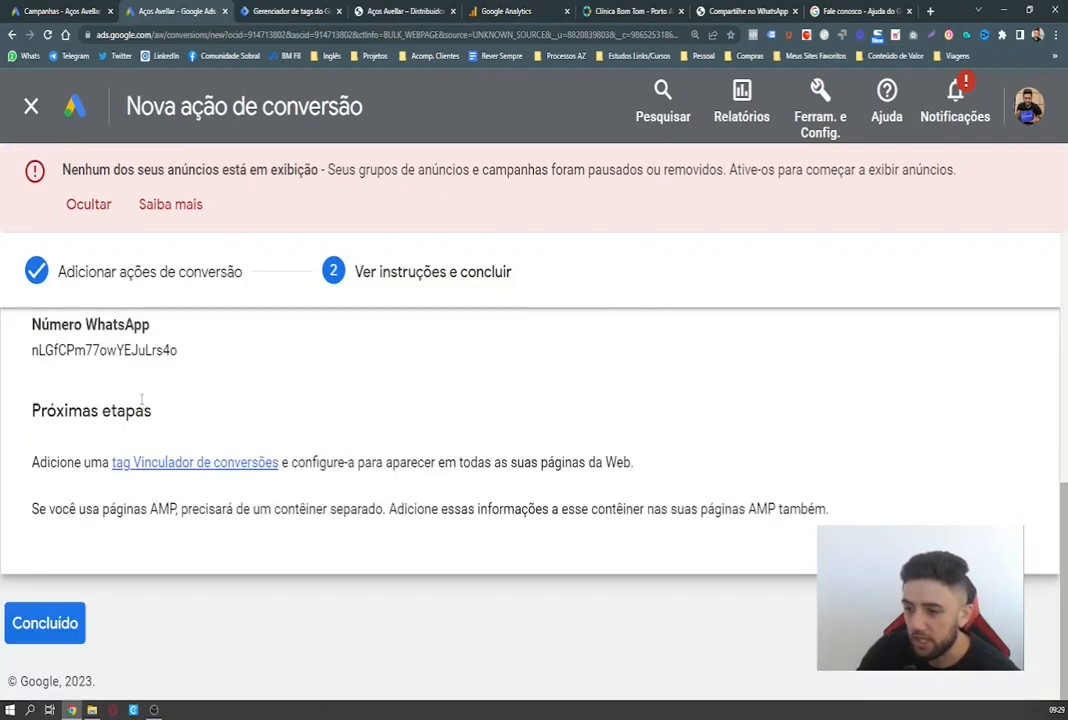
{"action": "scroll", "coordinate": [142, 399], "scroll_direction": "up", "scroll_amount": 2}
{"action": "scroll", "coordinate": [100, 480], "scroll_direction": "down", "scroll_amount": 2}
Finish the new conversion action setup and look through the Contato conversion actions in the summary.
{"action": "left_click", "coordinate": [46, 623]}
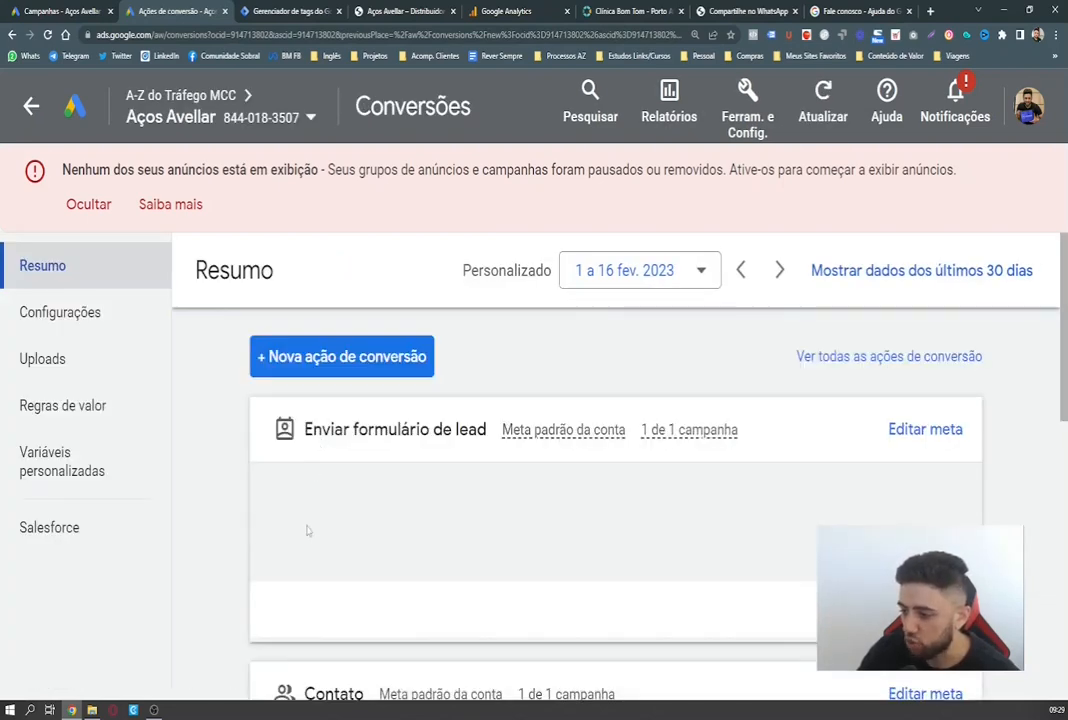
{"action": "scroll", "coordinate": [305, 535], "scroll_direction": "down", "scroll_amount": 6}
{"action": "scroll", "coordinate": [349, 462], "scroll_direction": "up", "scroll_amount": 3}
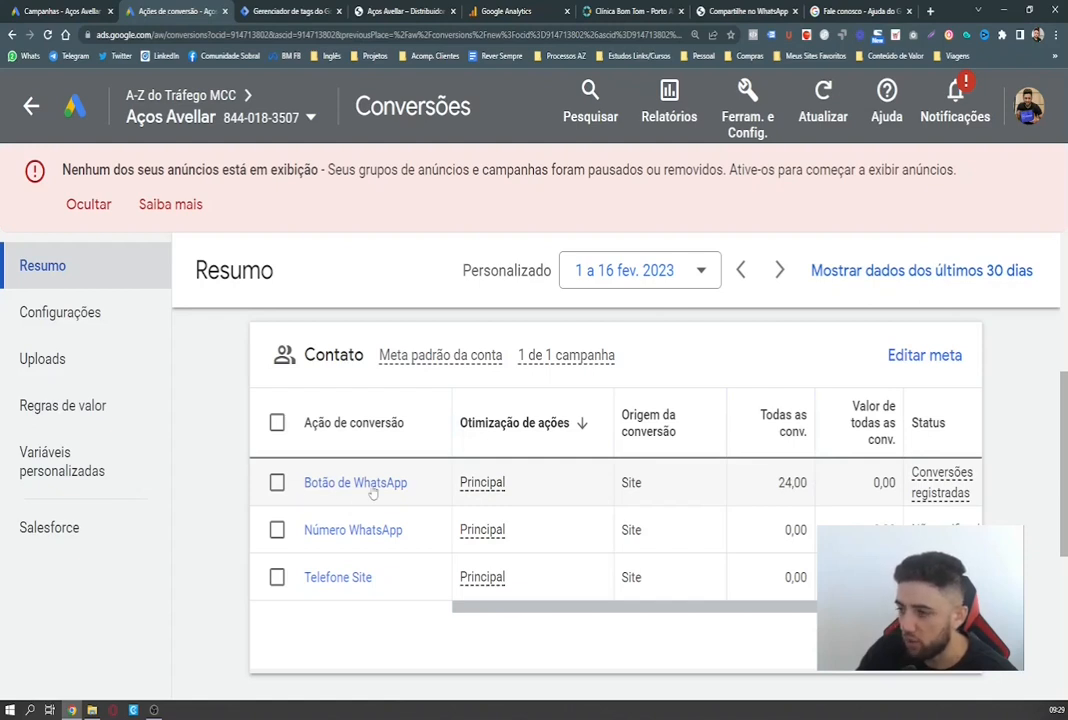
Compare the GADS_WhatsApp tag with the WhatsApp link on the Aços Avellar site, and open the WhatsApp Rodapé_Apenas links trigger in Tag Manager.
{"action": "left_click", "coordinate": [272, 8]}
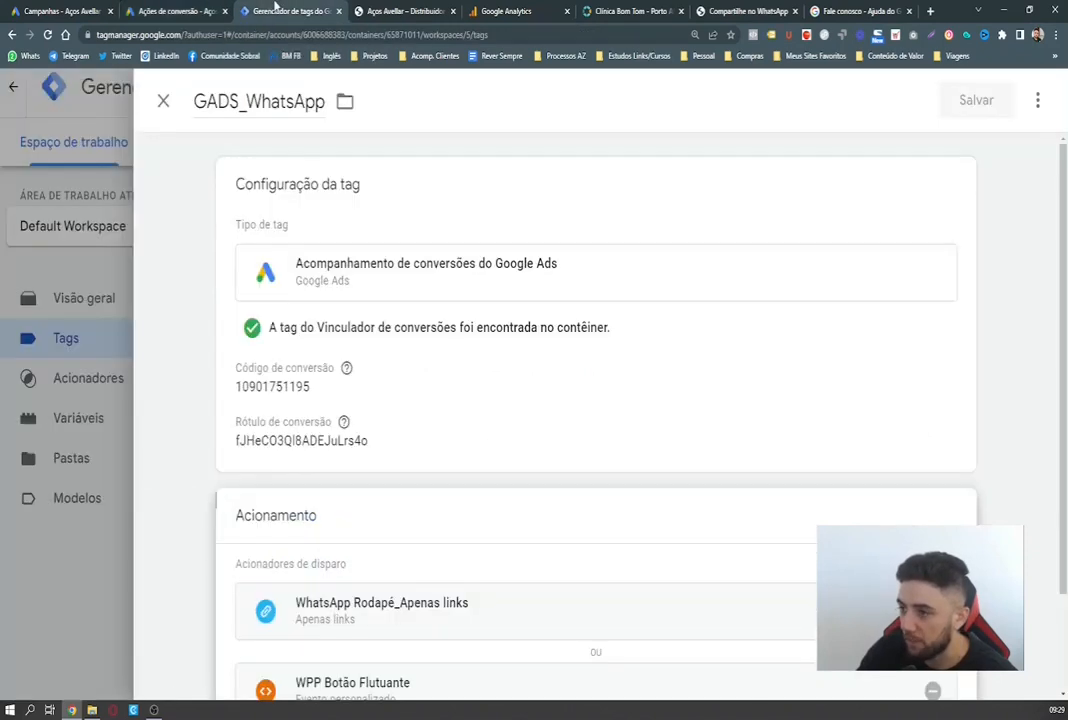
{"action": "scroll", "coordinate": [279, 467], "scroll_direction": "down", "scroll_amount": 1}
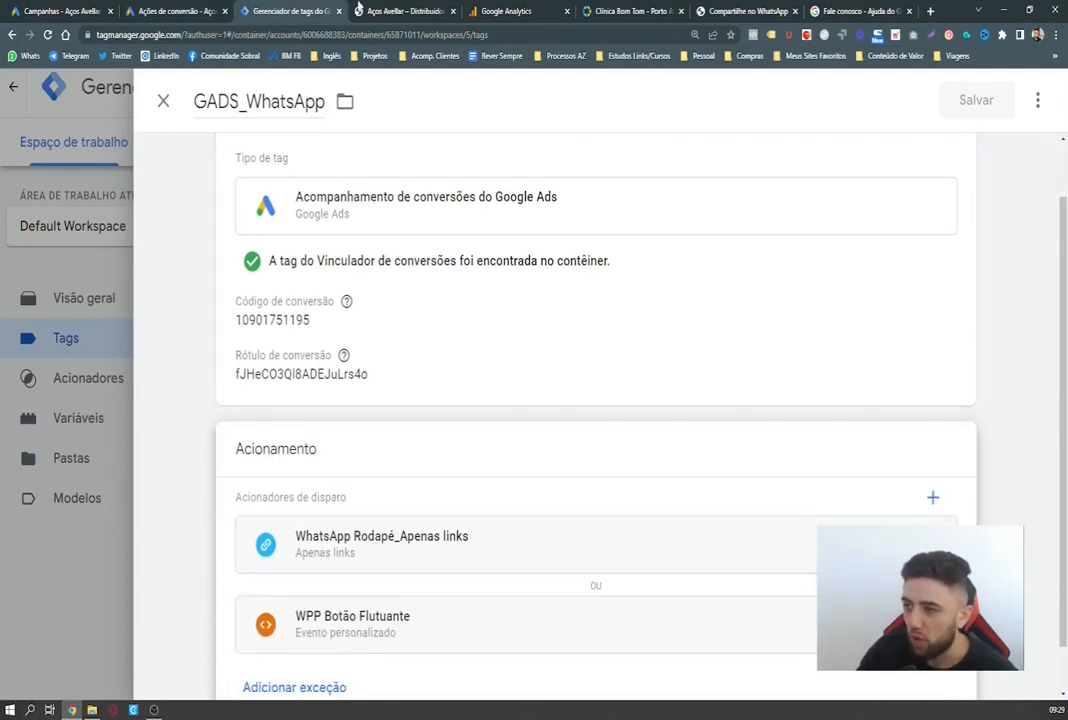
{"action": "left_click", "coordinate": [400, 11]}
{"action": "scroll", "coordinate": [297, 607], "scroll_direction": "down", "scroll_amount": 1}
{"action": "scroll", "coordinate": [297, 607], "scroll_direction": "up", "scroll_amount": 1}
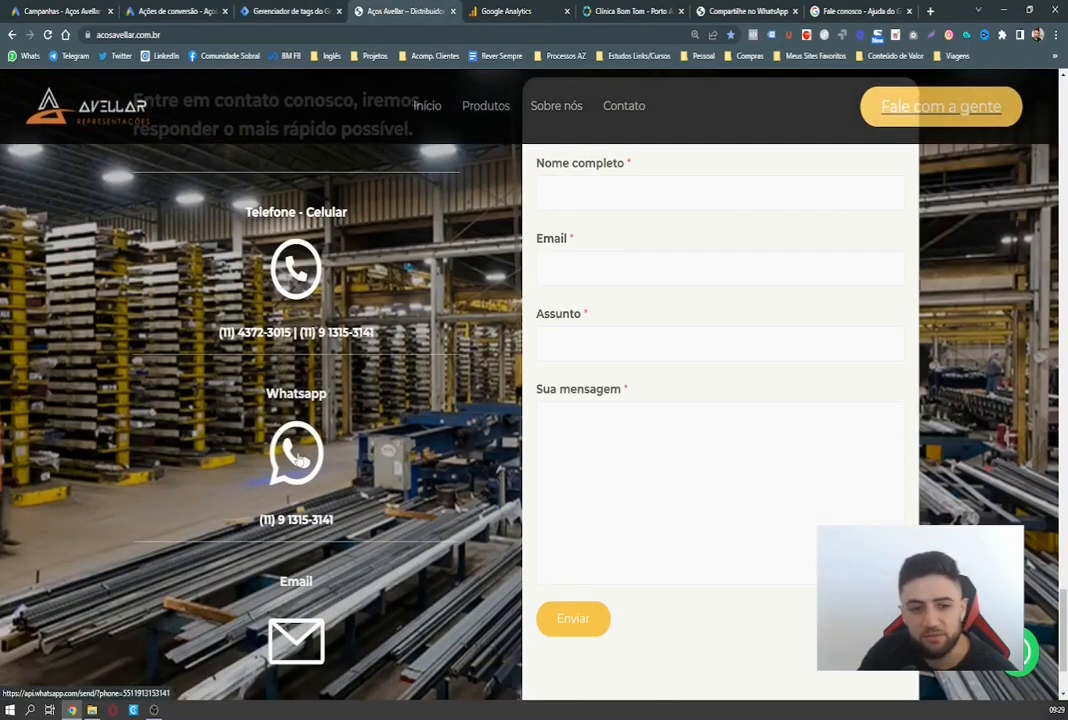
{"action": "left_click", "coordinate": [287, 11]}
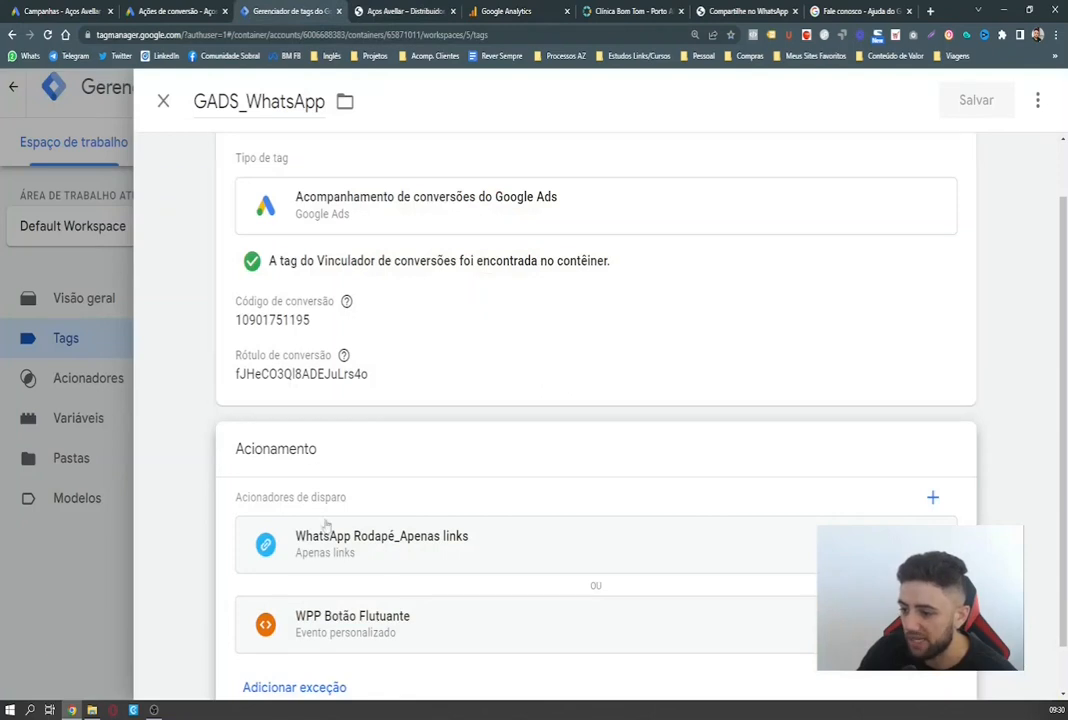
{"action": "left_click", "coordinate": [339, 548]}
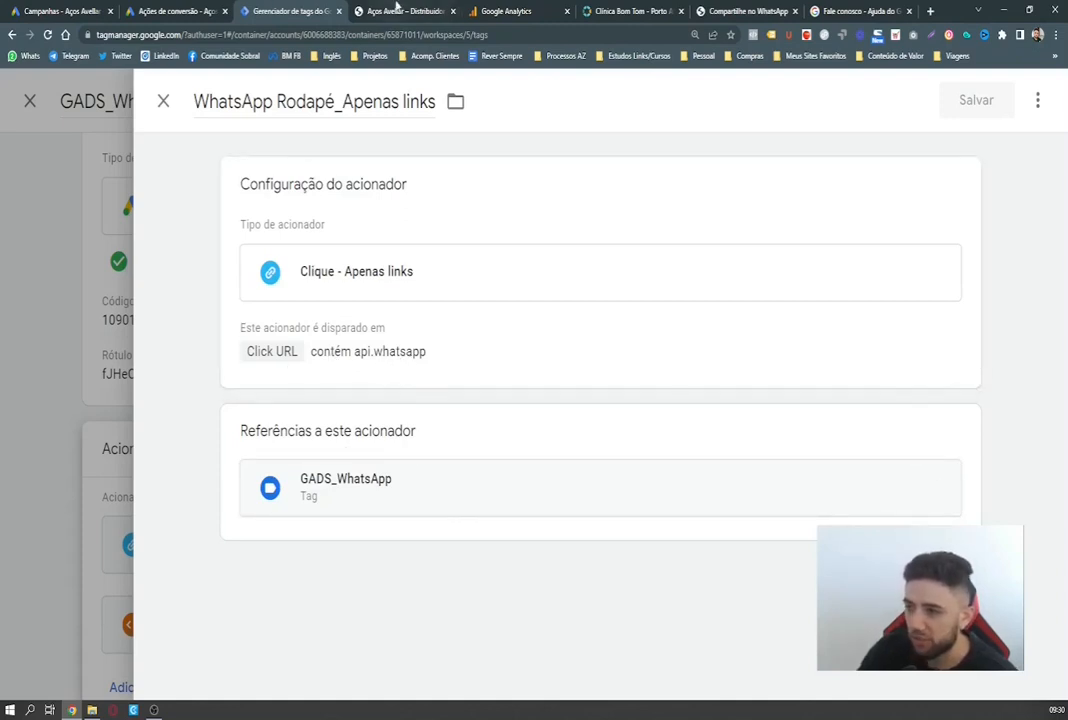
Follow the WhatsApp link on the Aços Avellar site and compare its api.whatsapp.com address with the Click URL condition of the WhatsApp Rodapé_Apenas links trigger.
{"action": "left_click", "coordinate": [397, 8]}
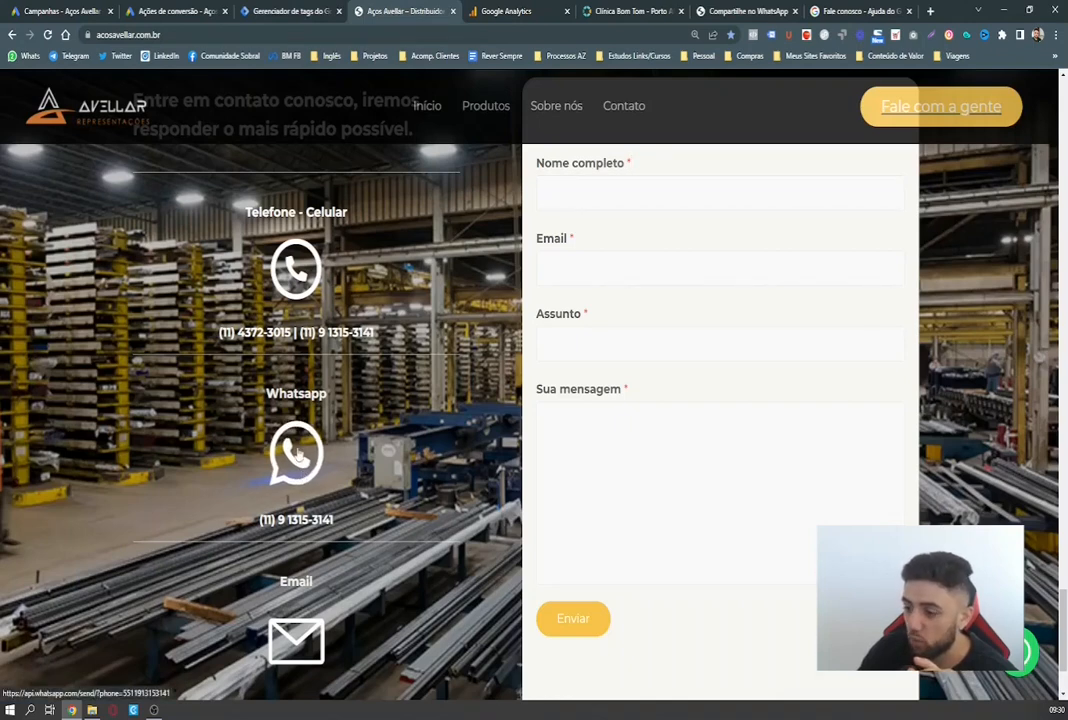
{"action": "left_click", "coordinate": [296, 455]}
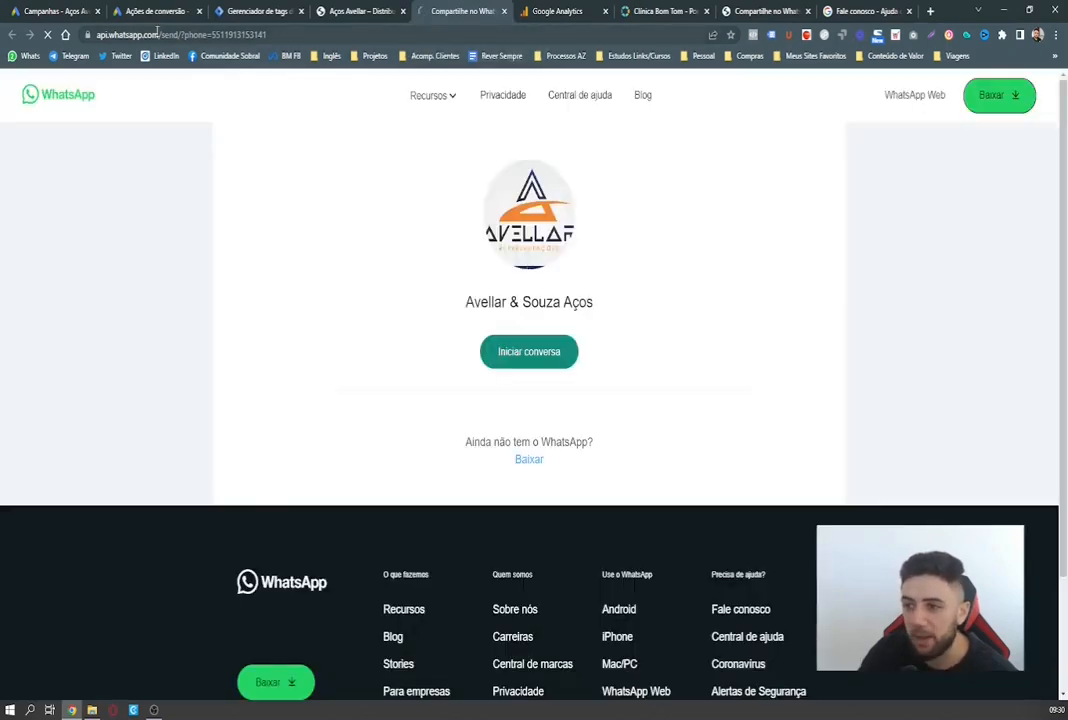
{"action": "left_click_drag", "start_coordinate": [158, 34], "coordinate": [86, 34]}
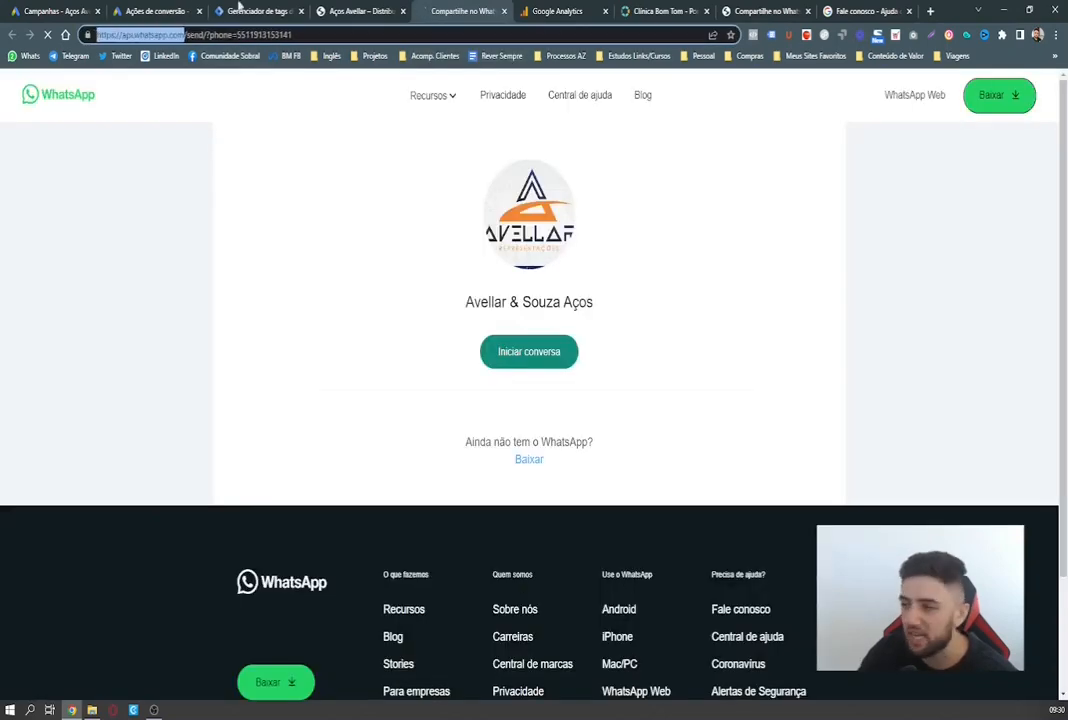
{"action": "left_click", "coordinate": [290, 10]}
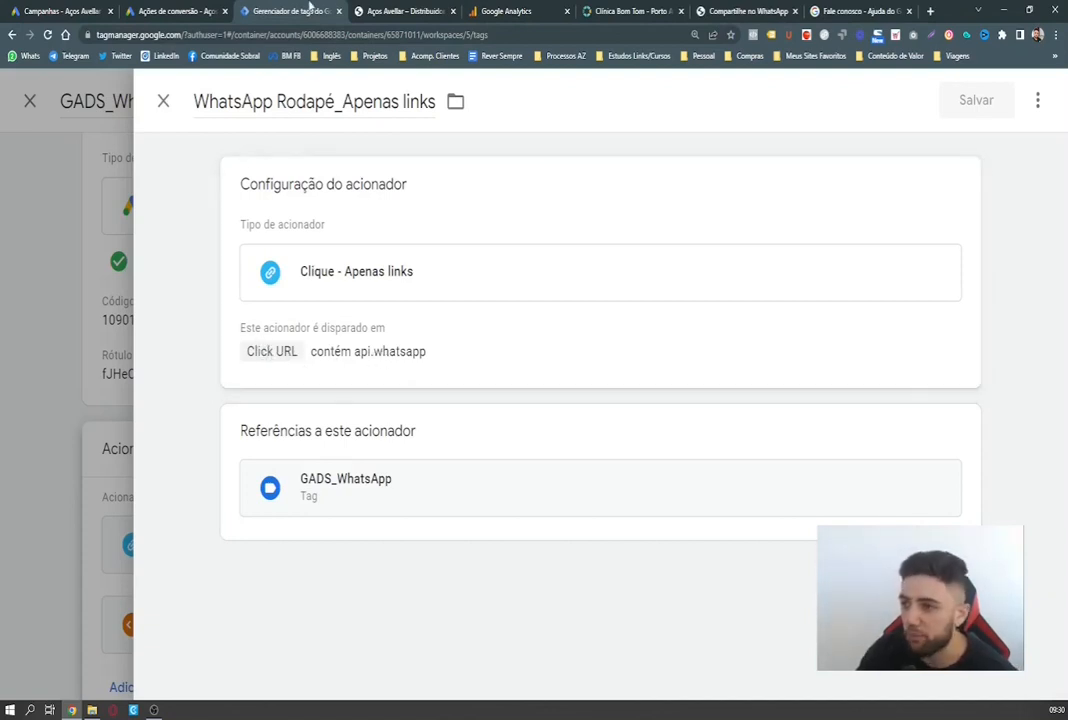
{"action": "left_click", "coordinate": [368, 8]}
{"action": "left_click", "coordinate": [310, 383]}
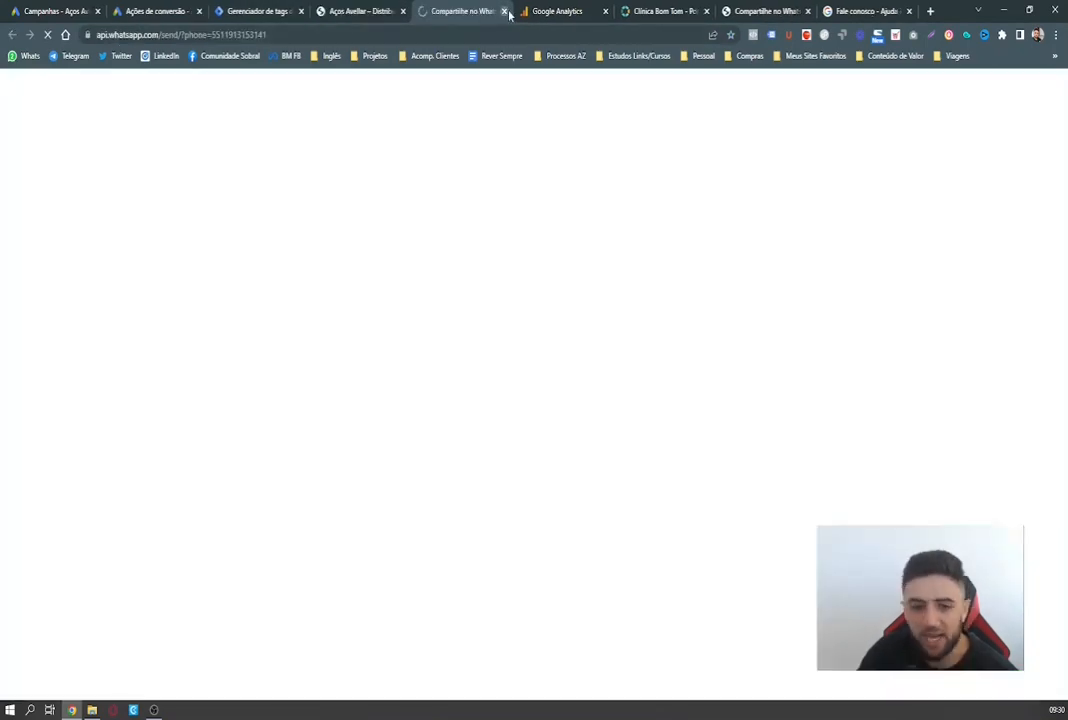
{"action": "left_click", "coordinate": [503, 11]}
{"action": "left_click", "coordinate": [276, 12]}
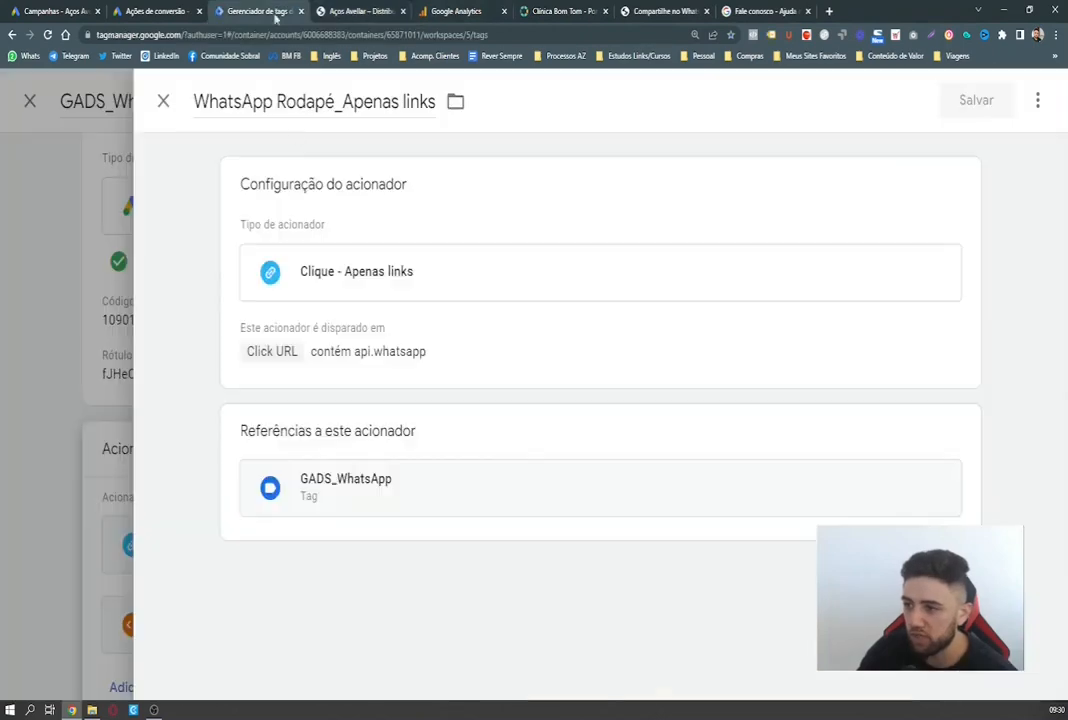
Examine the WPP Botão Flutuante trigger's event name and Click Classes condition, and return to the tag list.
{"action": "left_click", "coordinate": [163, 101]}
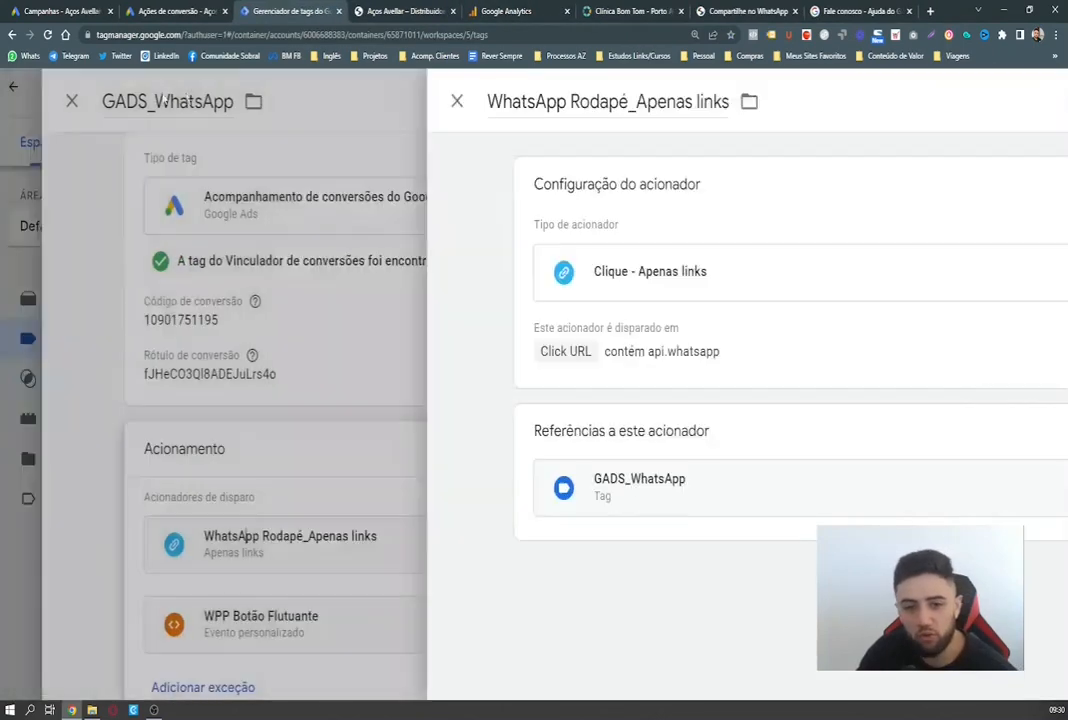
{"action": "scroll", "coordinate": [363, 580], "scroll_direction": "down", "scroll_amount": 1}
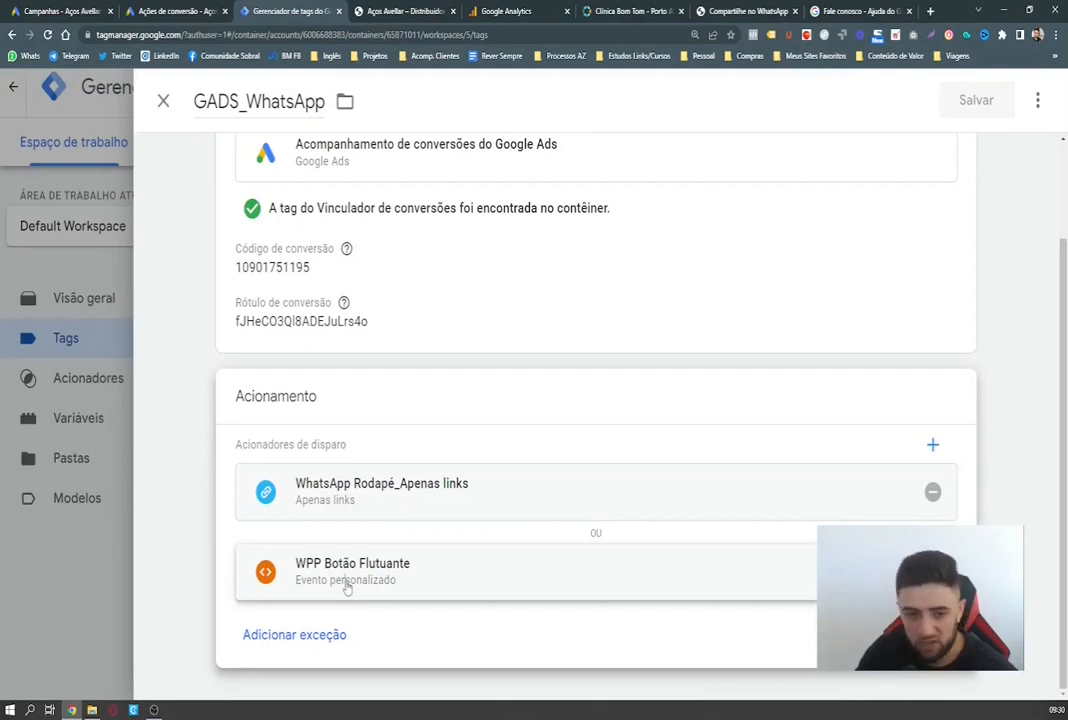
{"action": "left_click", "coordinate": [347, 588]}
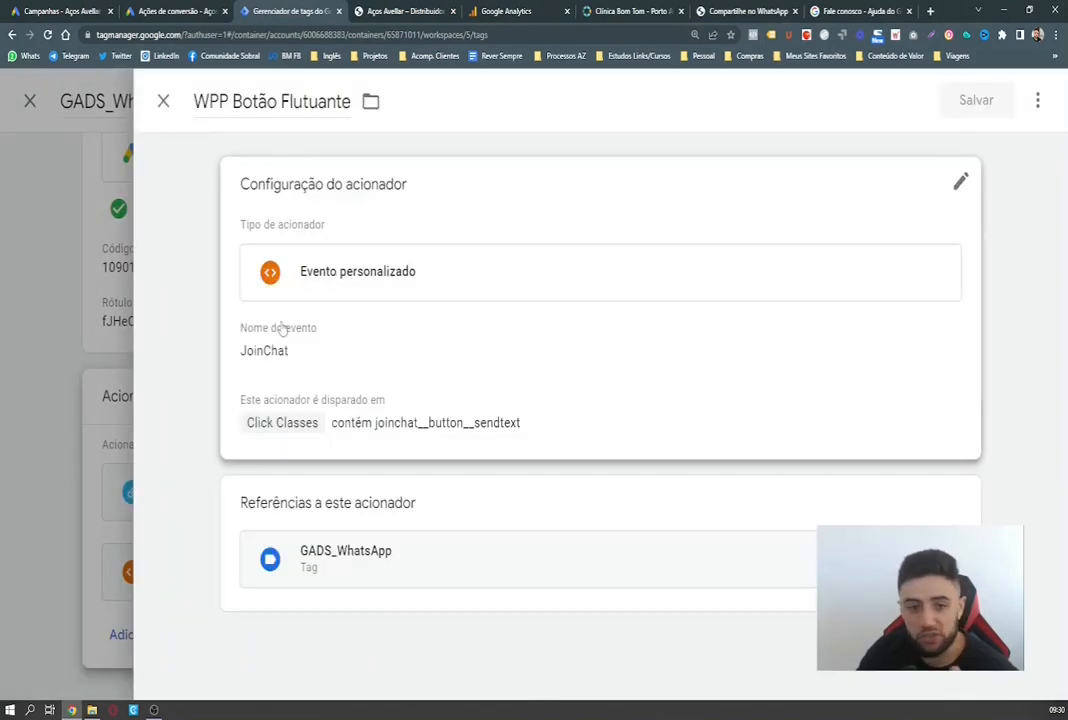
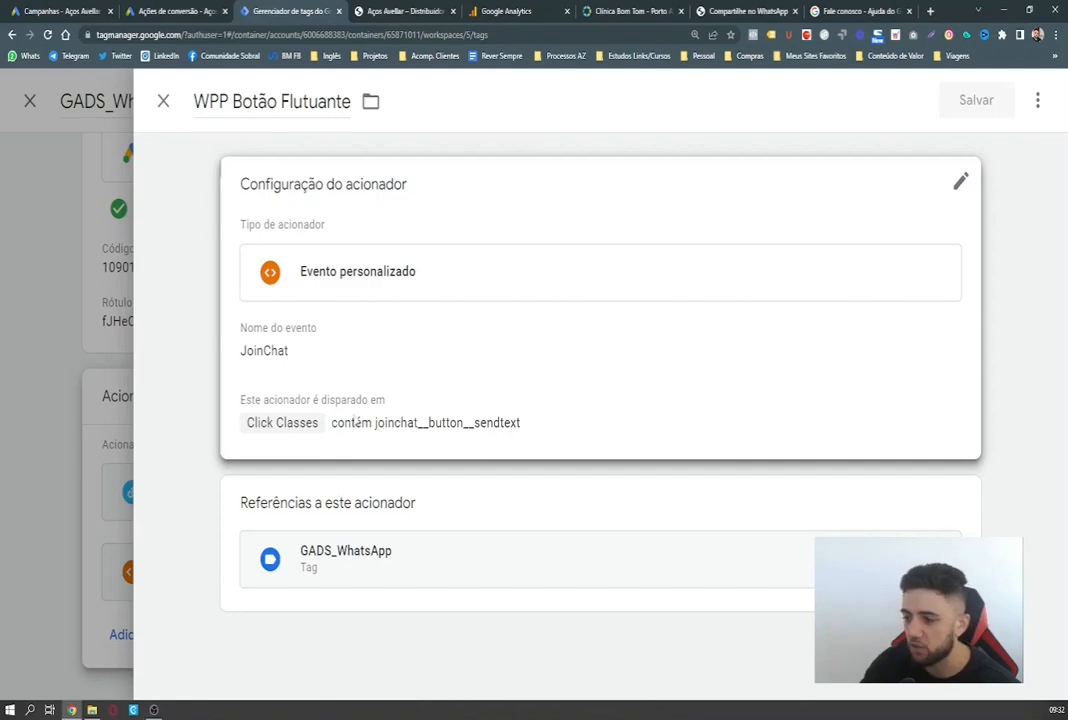
{"action": "left_click", "coordinate": [375, 422]}
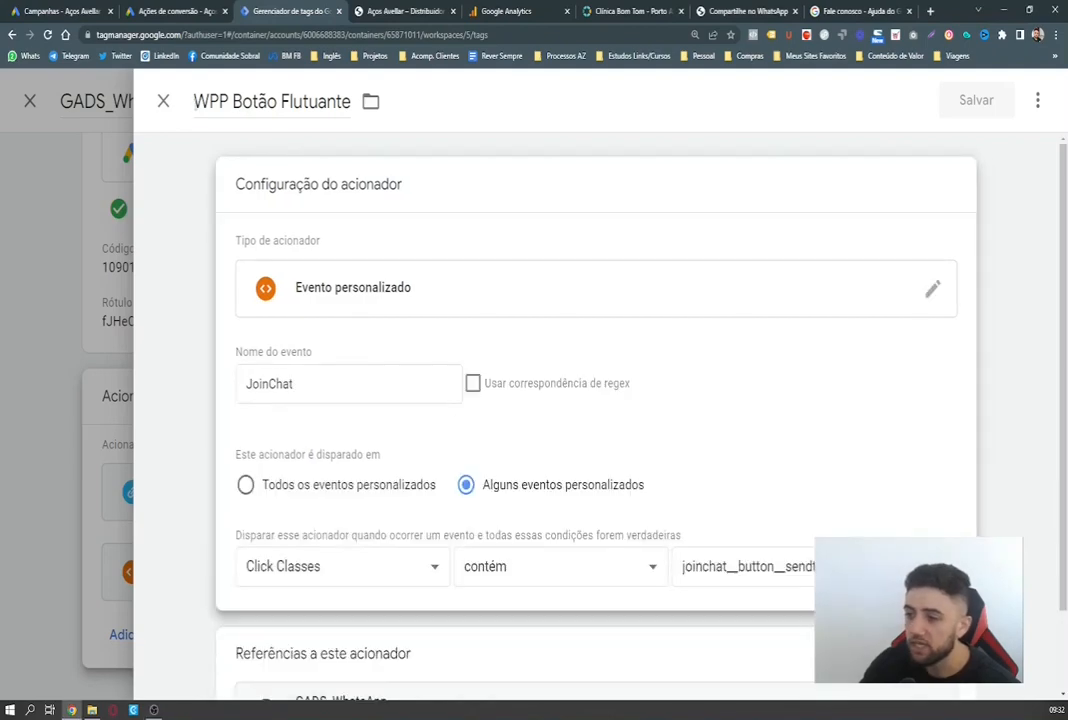
{"action": "left_click", "coordinate": [163, 101]}
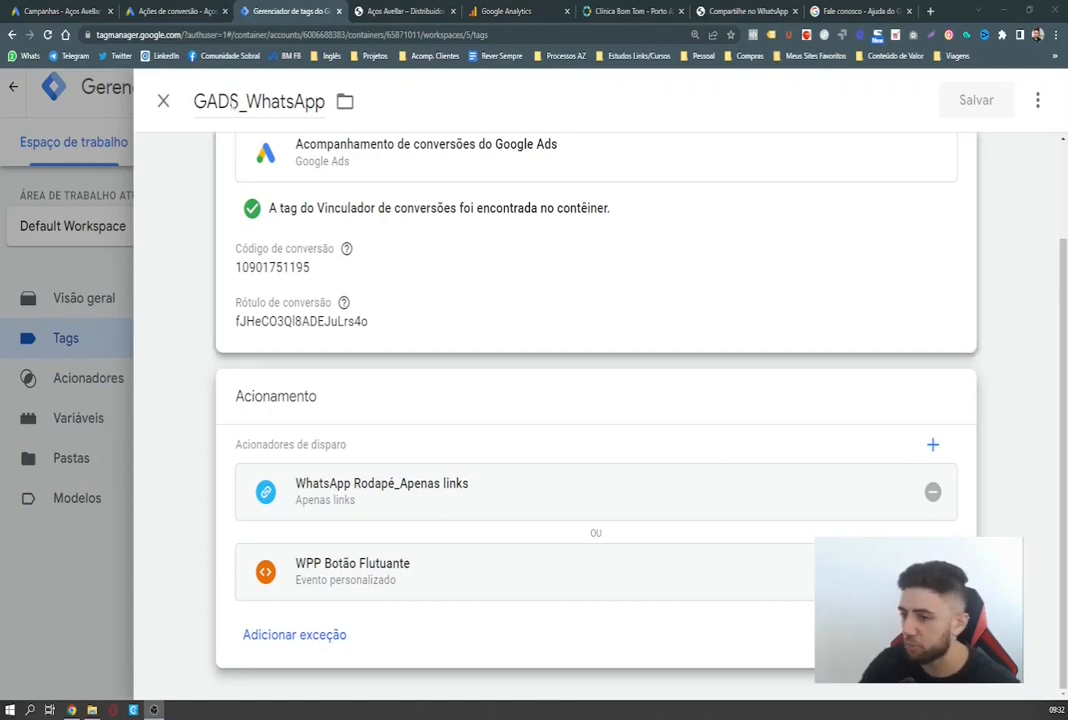
{"action": "left_click", "coordinate": [163, 101]}
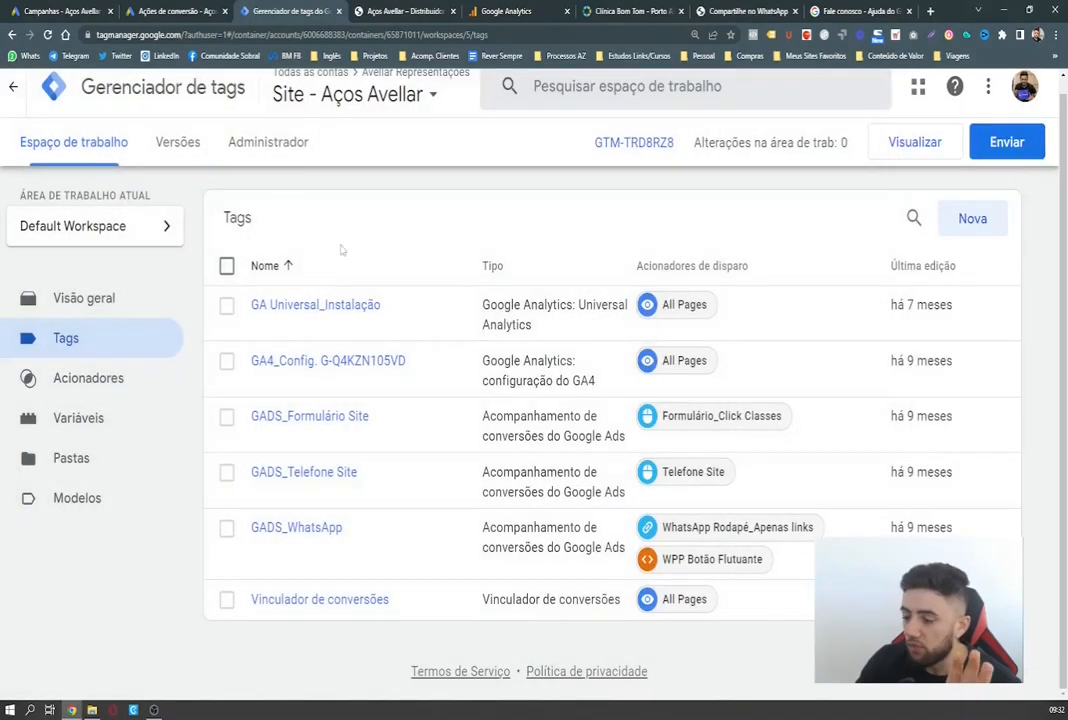
Open the Número WhatsApp conversion action in Google Ads and look through its configuration details.
{"action": "left_click", "coordinate": [165, 10]}
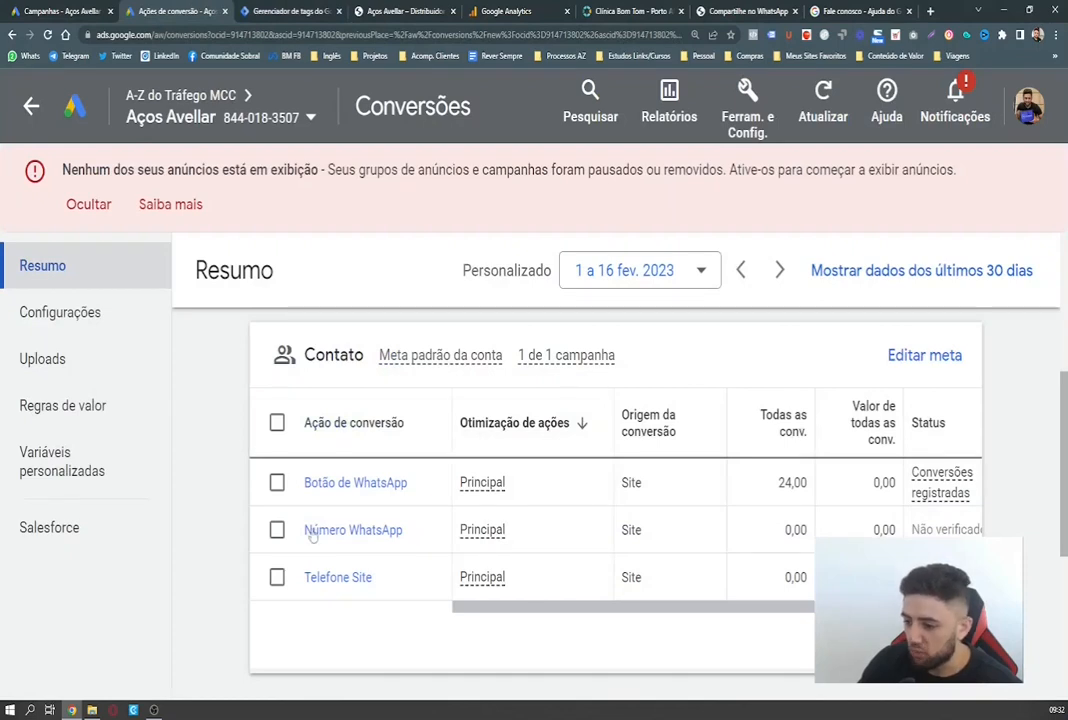
{"action": "scroll", "coordinate": [305, 527], "scroll_direction": "down", "scroll_amount": 1}
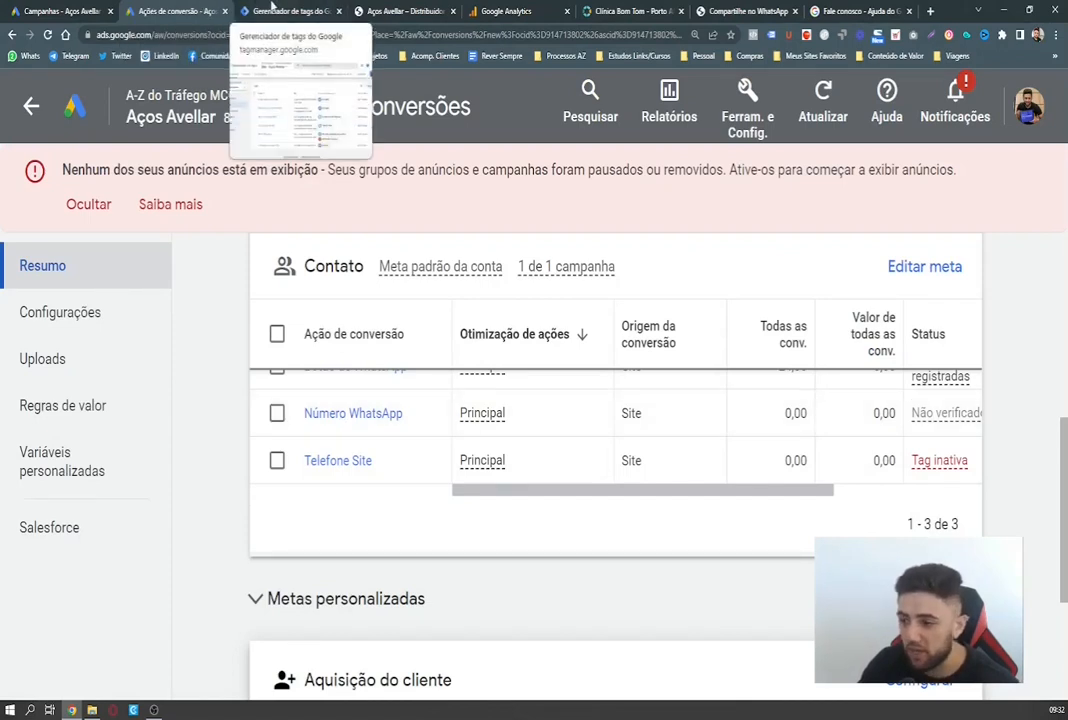
{"action": "left_click", "coordinate": [334, 415]}
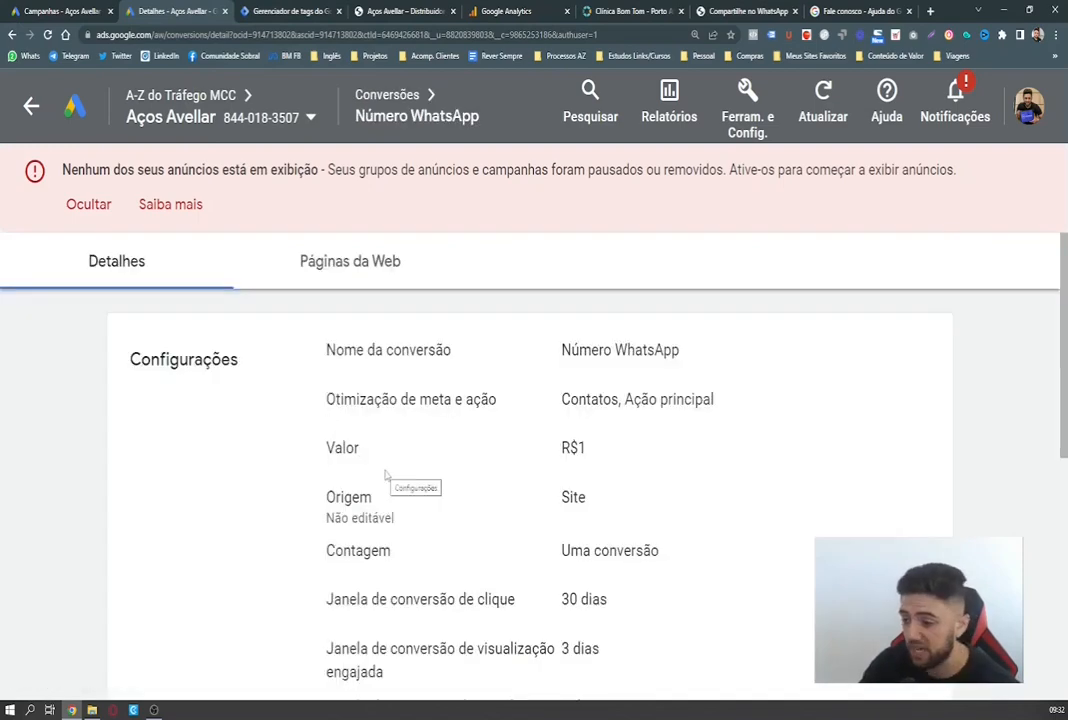
{"action": "scroll", "coordinate": [410, 450], "scroll_direction": "down", "scroll_amount": 10}
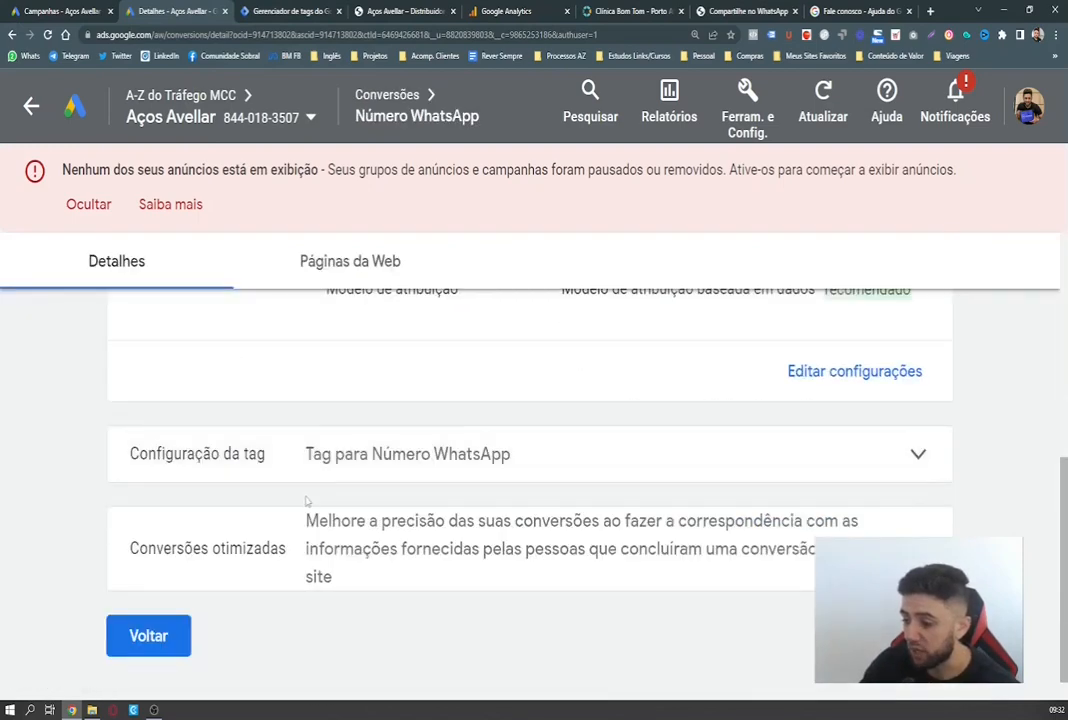
{"action": "scroll", "coordinate": [305, 500], "scroll_direction": "up", "scroll_amount": 4}
{"action": "scroll", "coordinate": [310, 490], "scroll_direction": "down", "scroll_amount": 4}
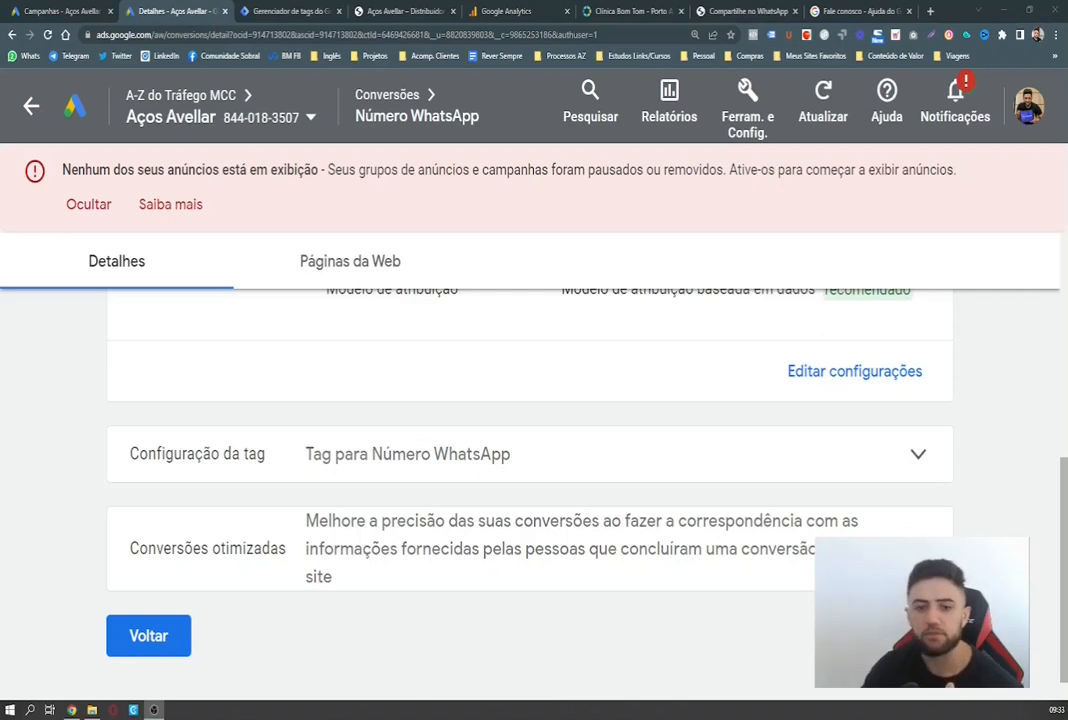
{"action": "scroll", "coordinate": [448, 308], "scroll_direction": "up", "scroll_amount": 5}
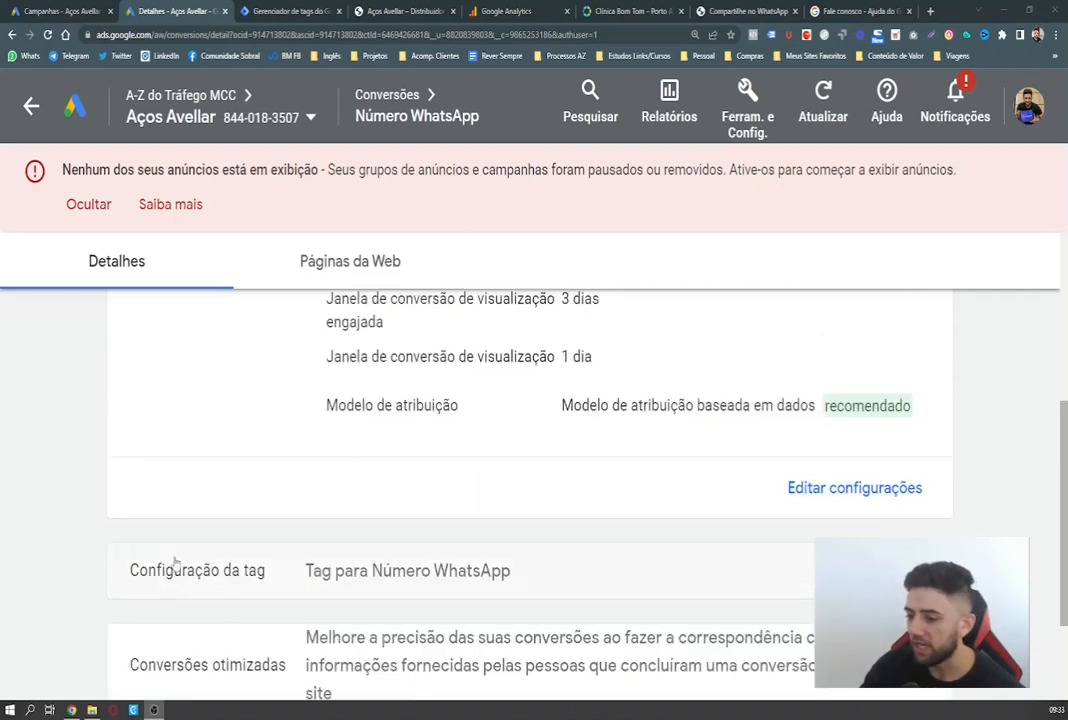
Show the Google Tag Manager setup instructions for the Número WhatsApp tag, and check the WhatsApp link on the Clínica Bom Tom site.
{"action": "scroll", "coordinate": [330, 487], "scroll_direction": "down", "scroll_amount": 5}
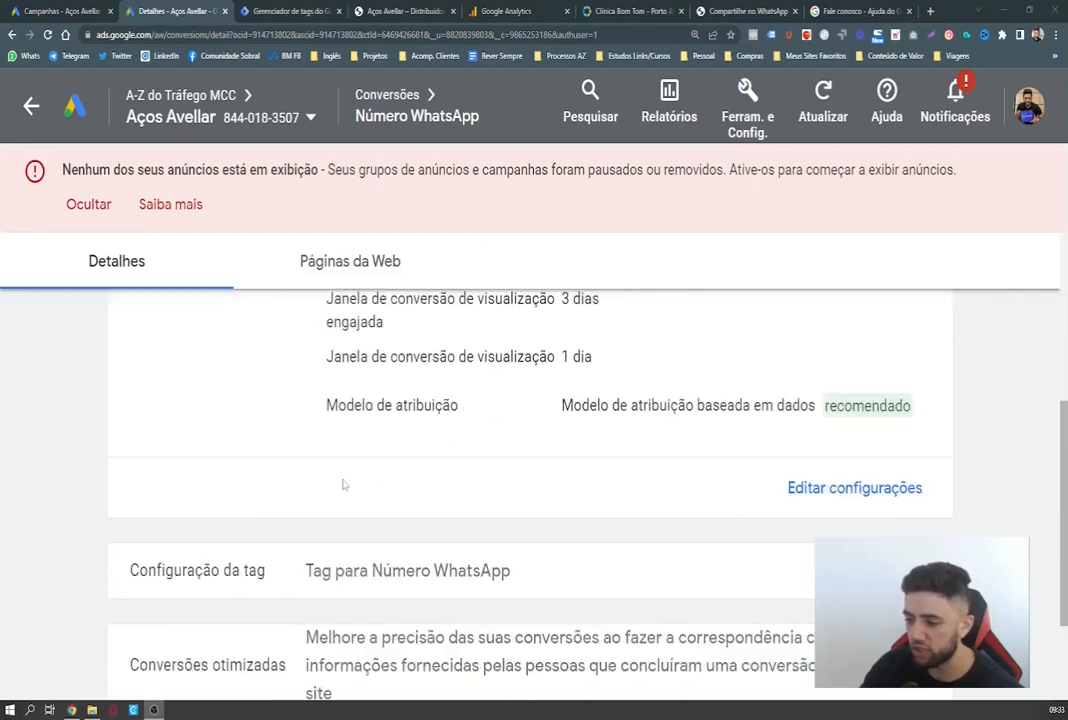
{"action": "left_click", "coordinate": [353, 422]}
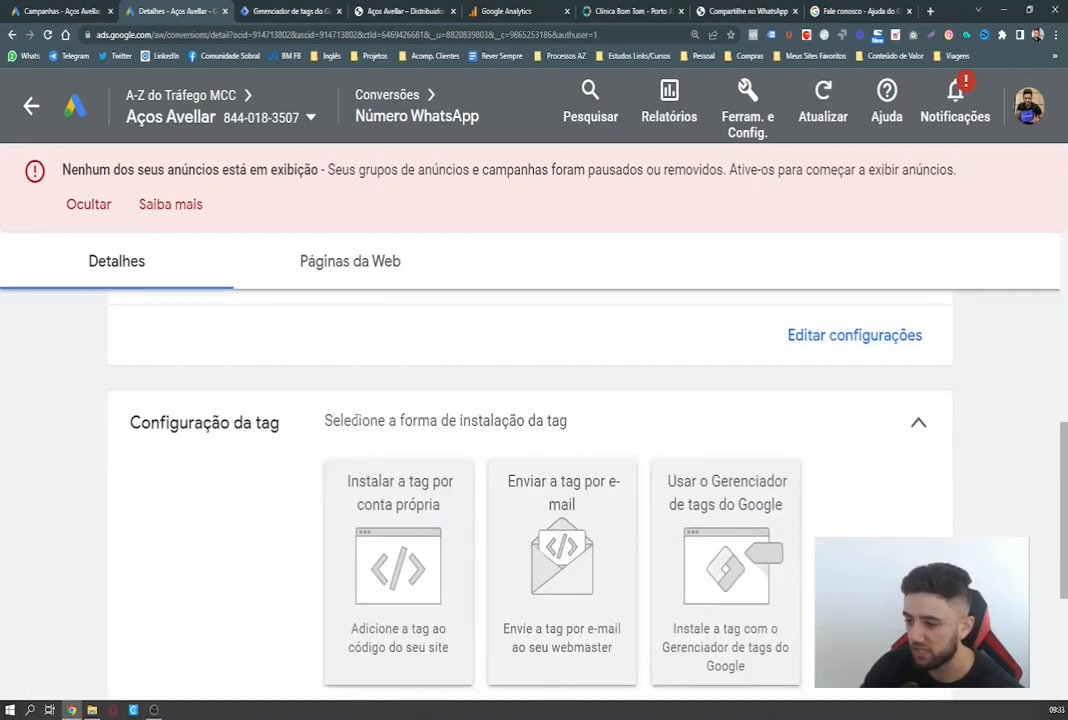
{"action": "left_click", "coordinate": [716, 428]}
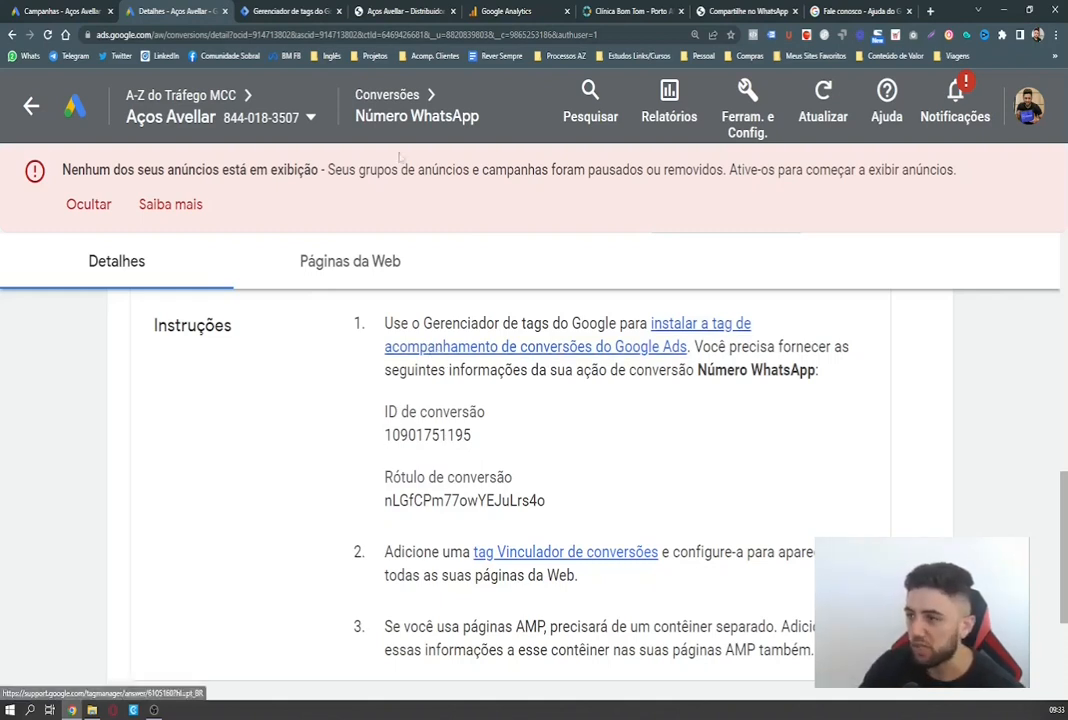
{"action": "left_click", "coordinate": [593, 9]}
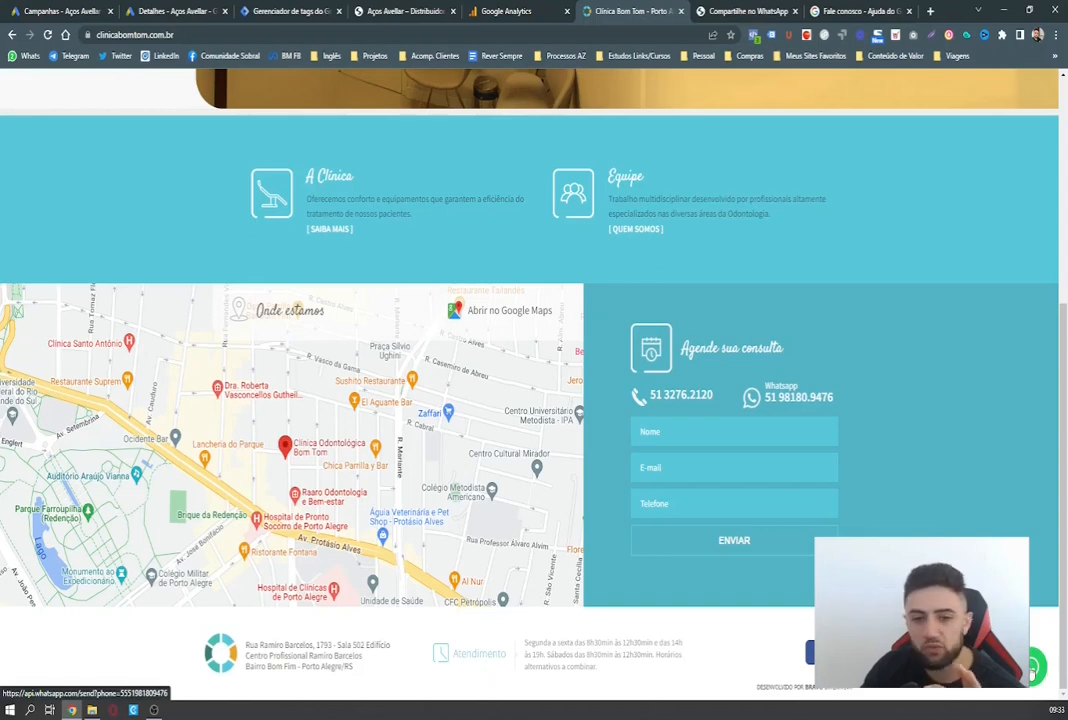
In Tag Manager, start a new tag for the Aços Avellar site with the type Acompanhamento de conversões do Google Ads.
{"action": "left_click", "coordinate": [312, 10]}
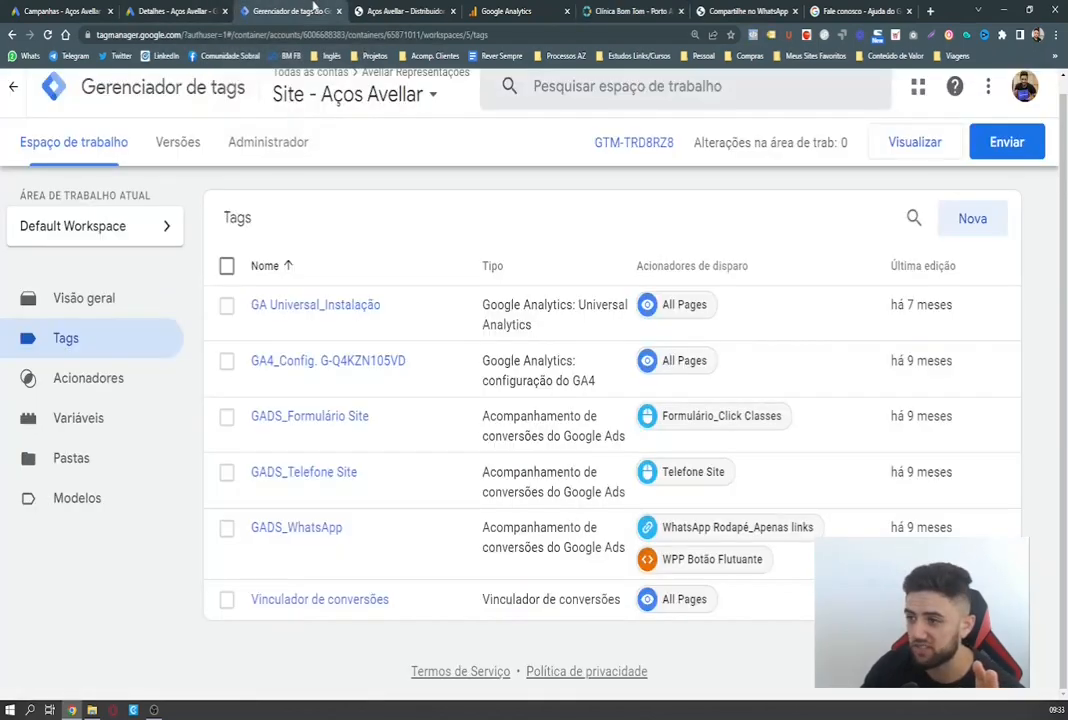
{"action": "left_click", "coordinate": [1005, 143]}
{"action": "left_click", "coordinate": [164, 102]}
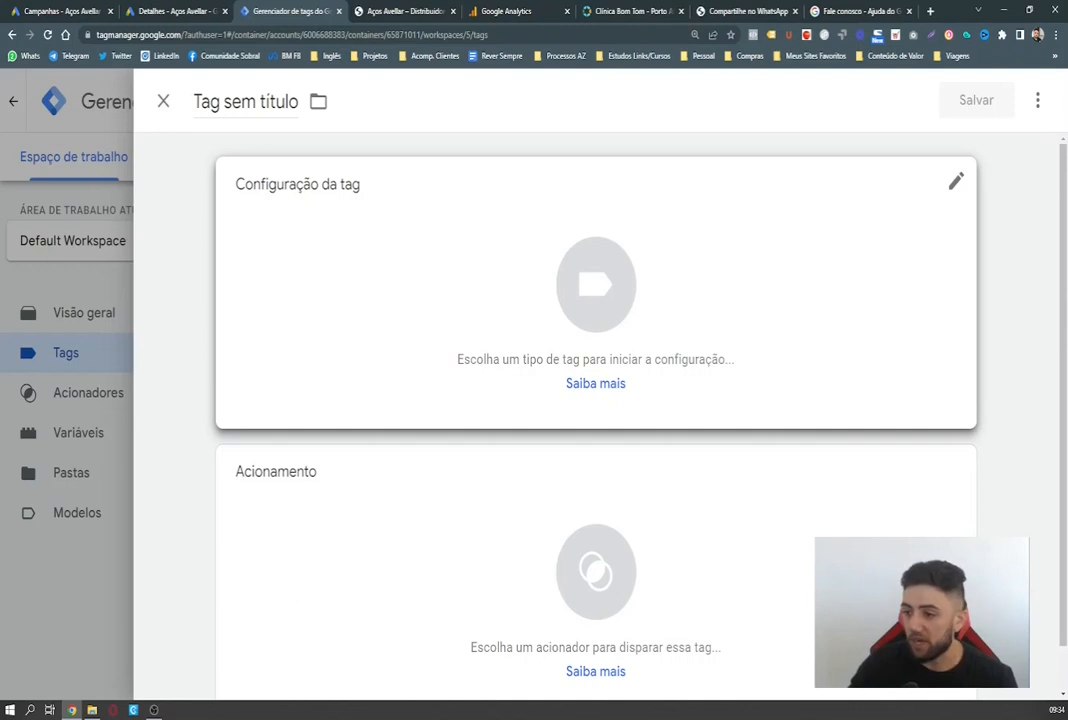
{"action": "left_click", "coordinate": [596, 285]}
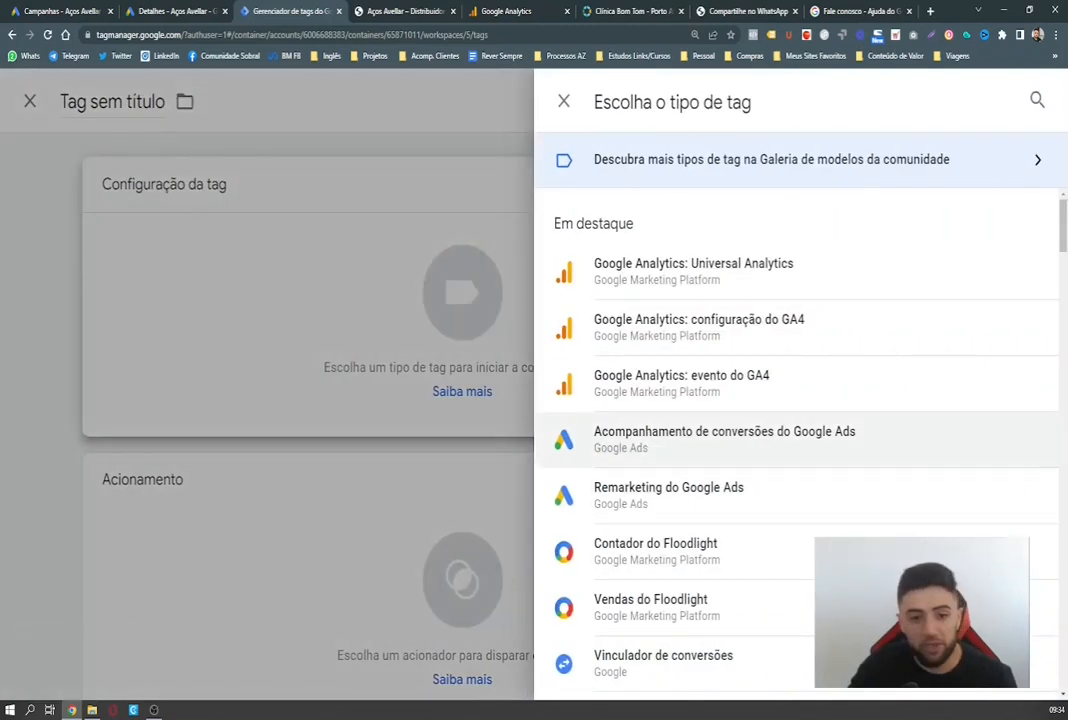
{"action": "left_click", "coordinate": [637, 436]}
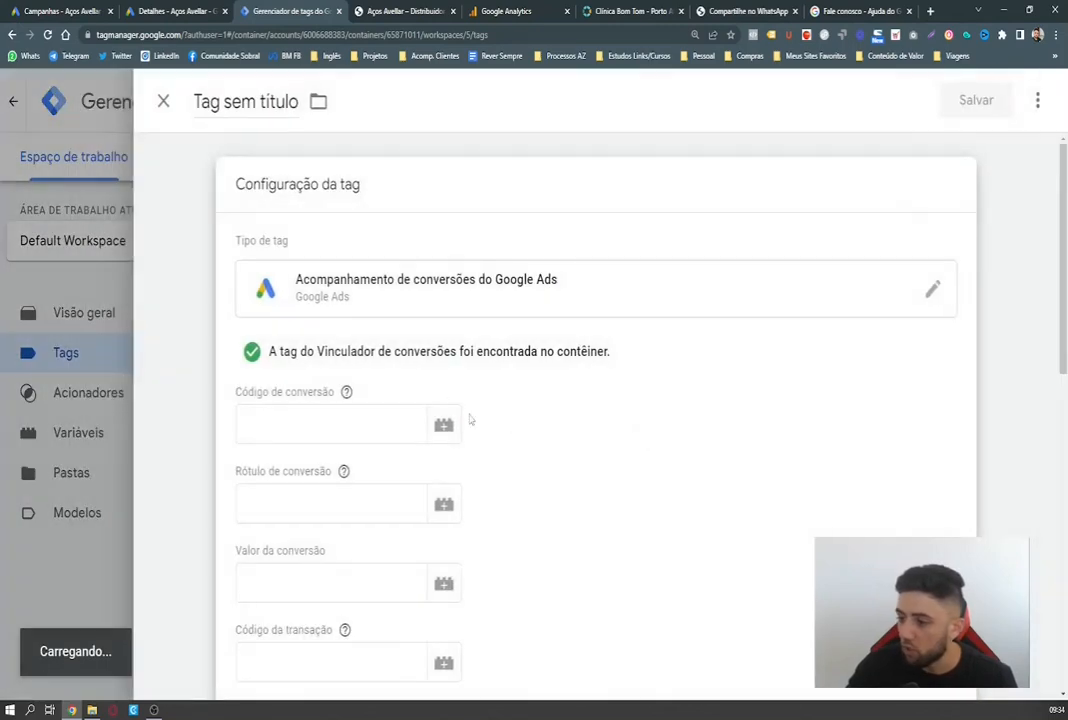
Copy the Número WhatsApp conversion ID from Google Ads into the new tag's Código de conversão.
{"action": "left_click", "coordinate": [408, 10]}
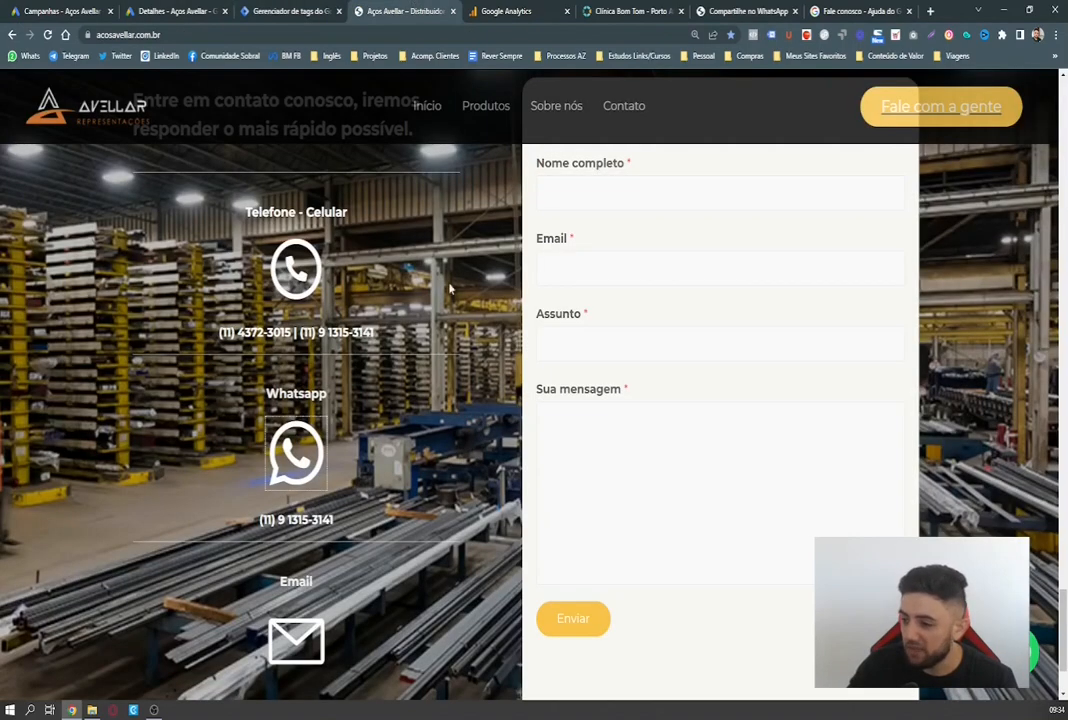
{"action": "left_click", "coordinate": [298, 10]}
{"action": "left_click", "coordinate": [176, 10]}
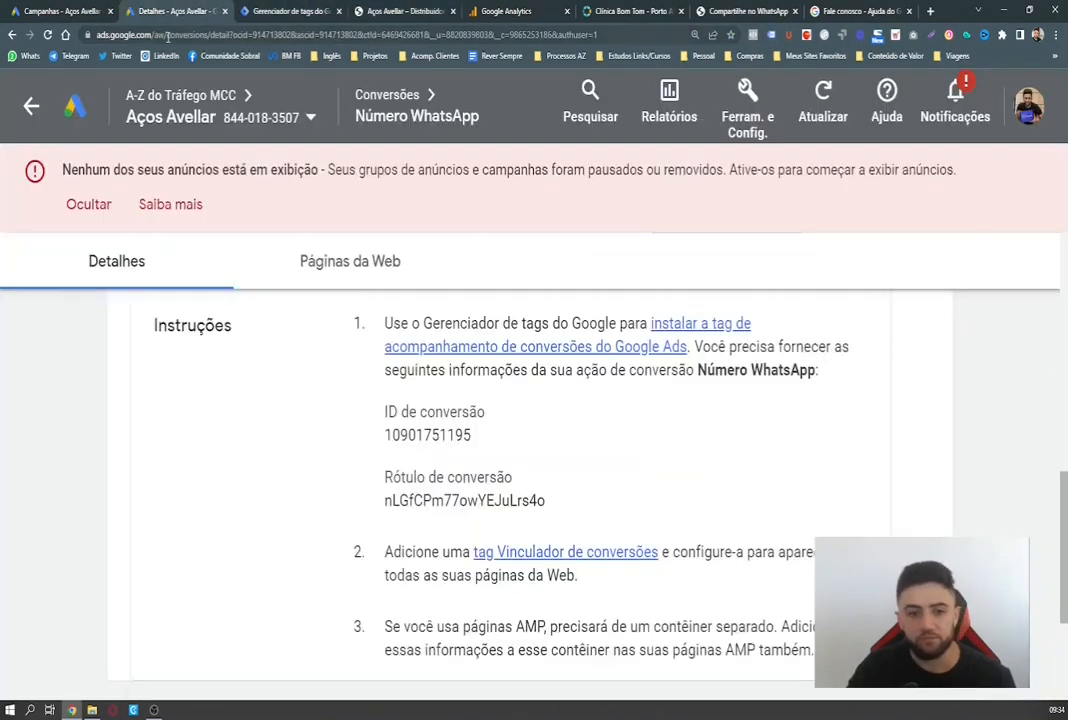
{"action": "left_click_drag", "start_coordinate": [471, 436], "coordinate": [358, 441]}
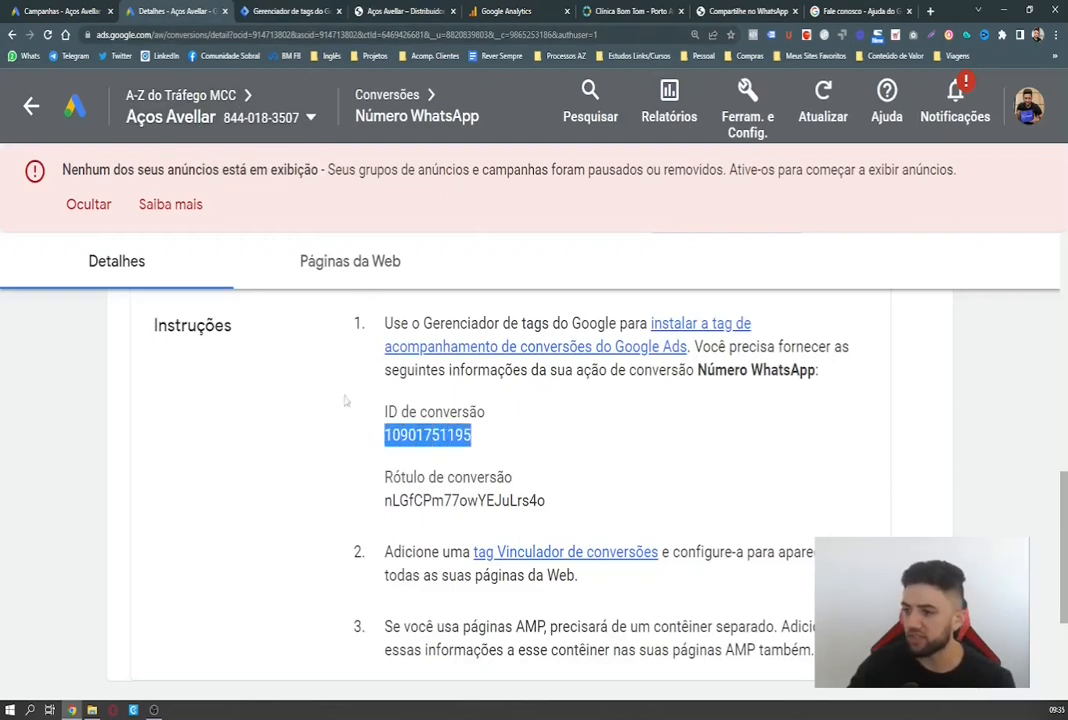
{"action": "key", "text": "ctrl+c"}
{"action": "left_click", "coordinate": [295, 11]}
{"action": "left_click", "coordinate": [286, 428]}
{"action": "key", "text": "ctrl+v"}
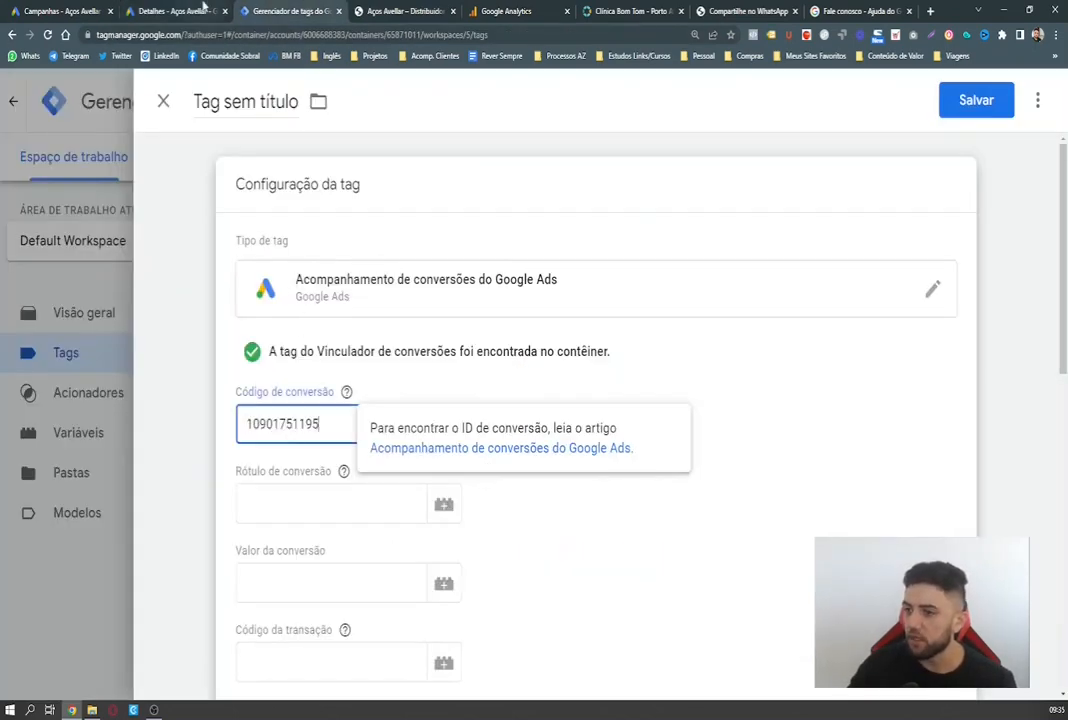
Copy the Número WhatsApp conversion label from Google Ads into the new tag's Rótulo de conversão.
{"action": "key", "text": "ctrl+shift+Tab"}
{"action": "left_click_drag", "start_coordinate": [553, 505], "coordinate": [360, 503]}
{"action": "key", "text": "ctrl+c"}
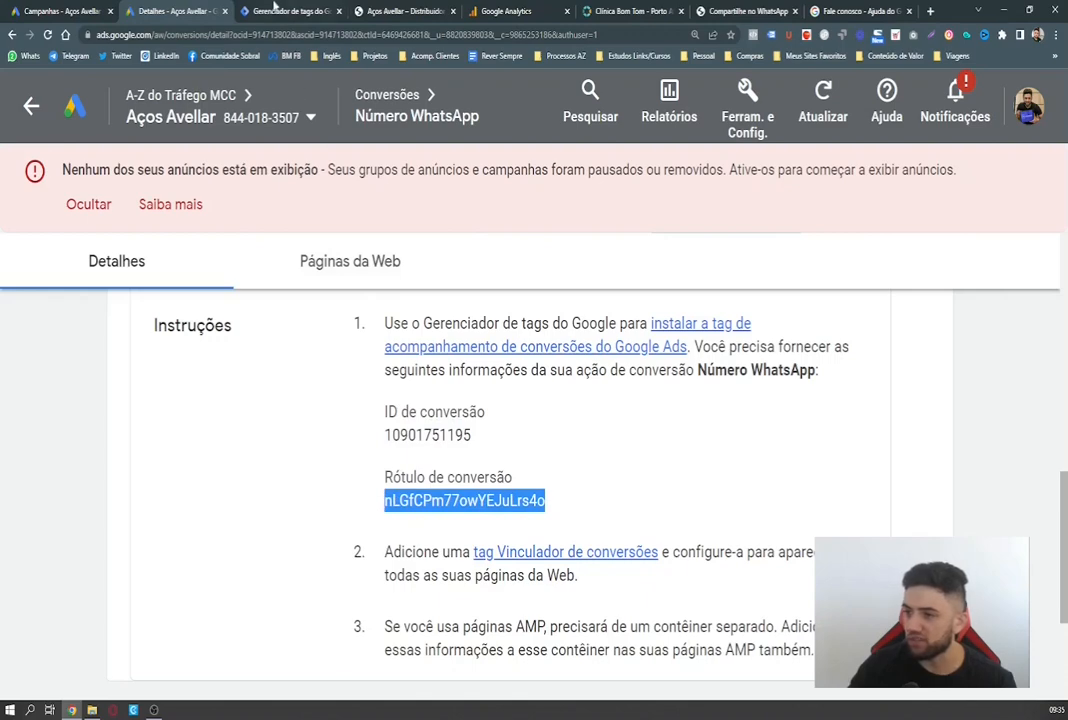
{"action": "key", "text": "ctrl+Tab"}
{"action": "left_click", "coordinate": [270, 503]}
{"action": "key", "text": "ctrl+v"}
Start a new trigger for the untitled conversion tag in Tag Manager, with the click type Apenas links.
{"action": "scroll", "coordinate": [270, 323], "scroll_direction": "down", "scroll_amount": 1}
{"action": "scroll", "coordinate": [270, 323], "scroll_direction": "down", "scroll_amount": 5}
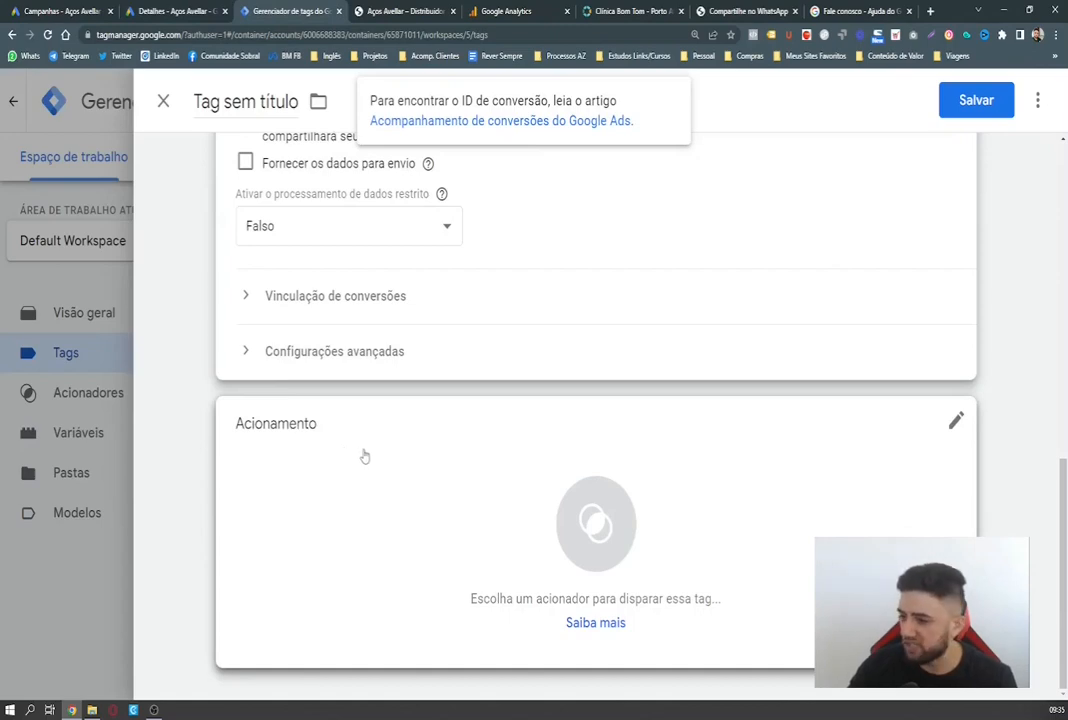
{"action": "scroll", "coordinate": [393, 243], "scroll_direction": "up", "scroll_amount": 2}
{"action": "scroll", "coordinate": [397, 413], "scroll_direction": "down", "scroll_amount": 2}
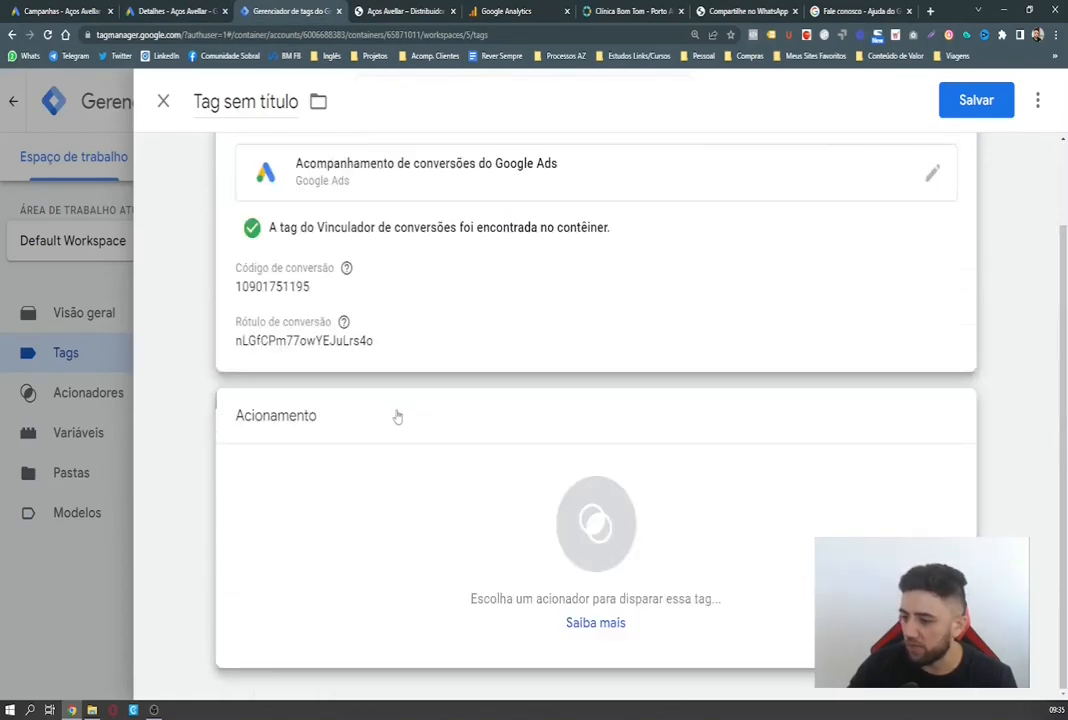
{"action": "left_click", "coordinate": [396, 416]}
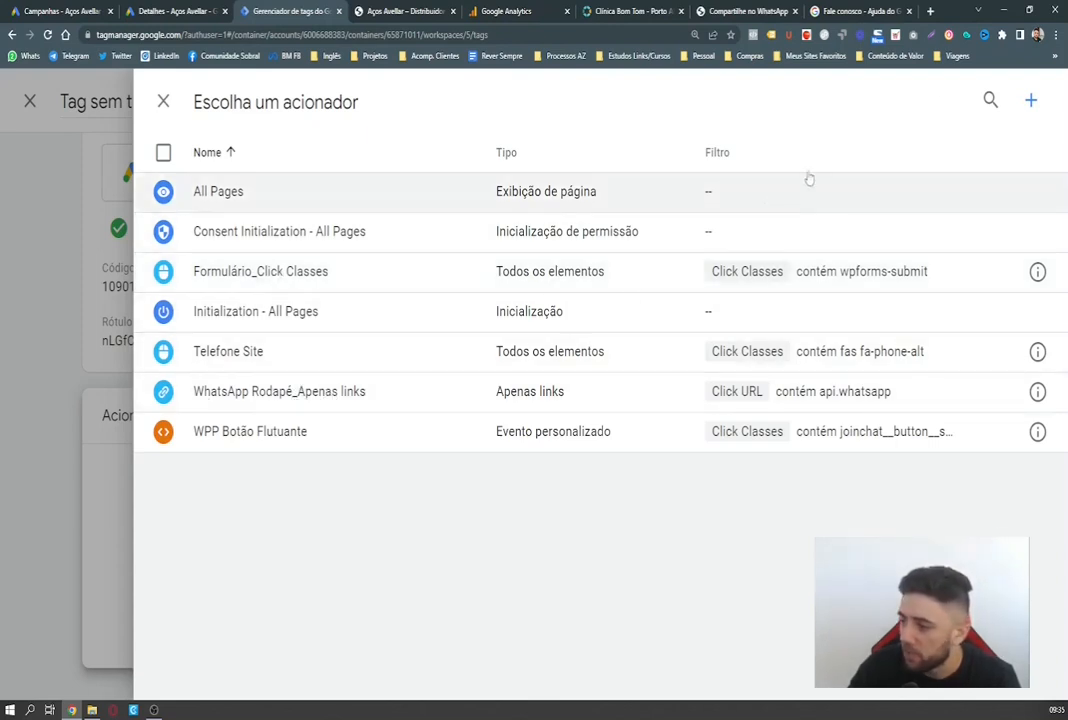
{"action": "left_click", "coordinate": [1030, 101]}
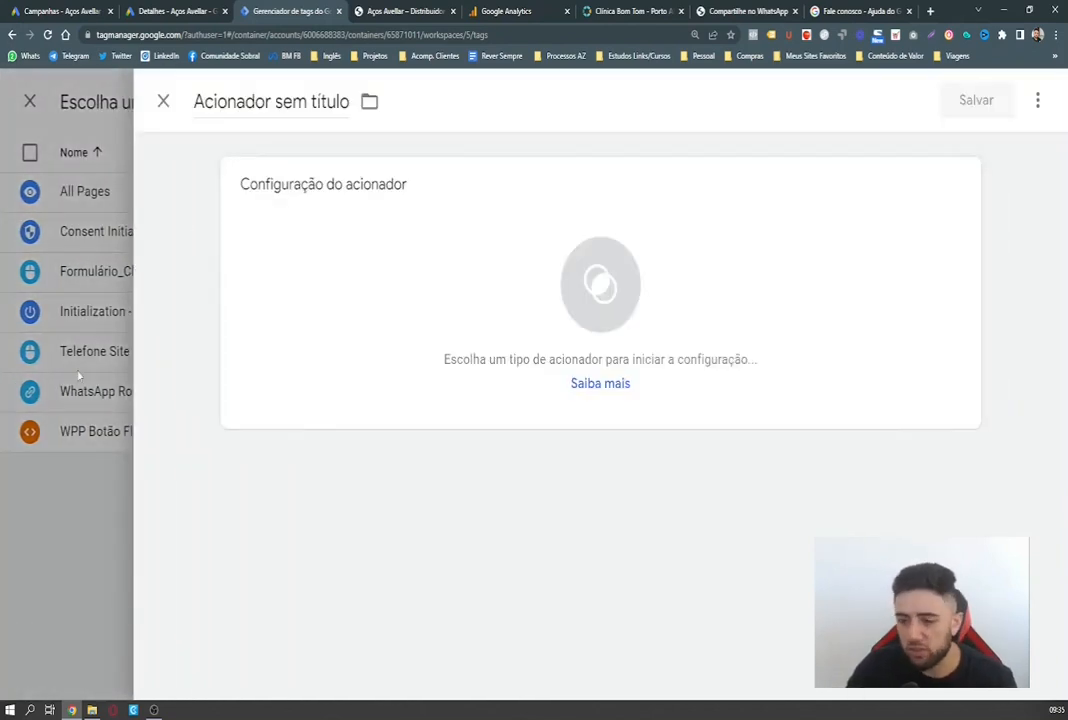
{"action": "left_click", "coordinate": [439, 212]}
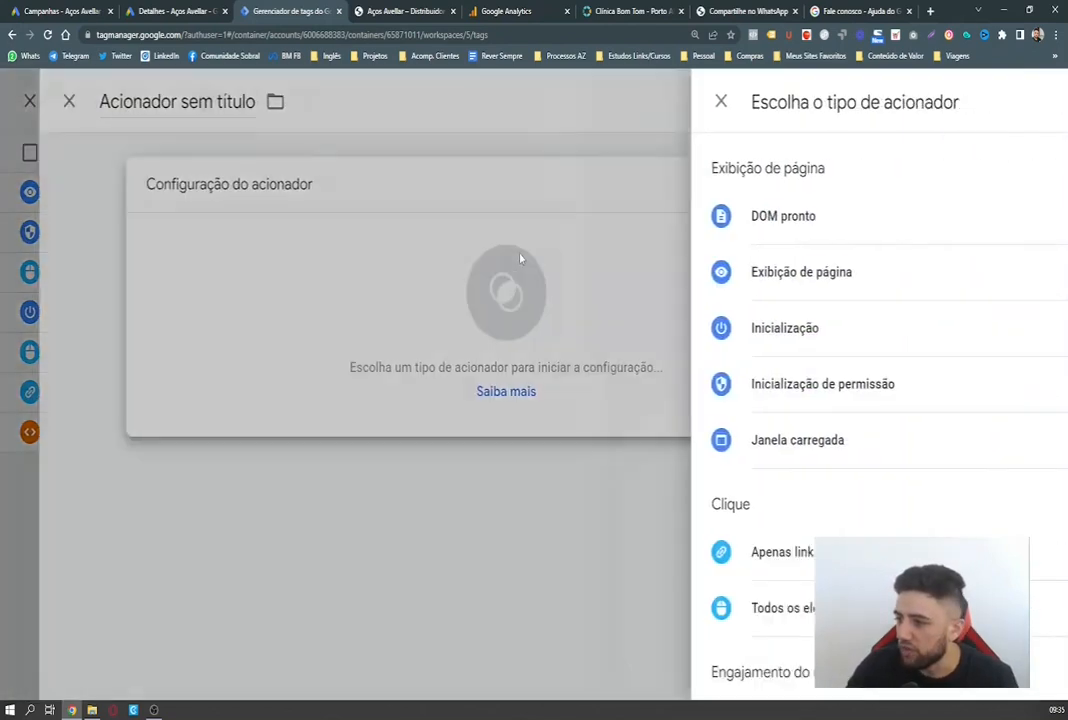
{"action": "scroll", "coordinate": [645, 416], "scroll_direction": "down", "scroll_amount": 2}
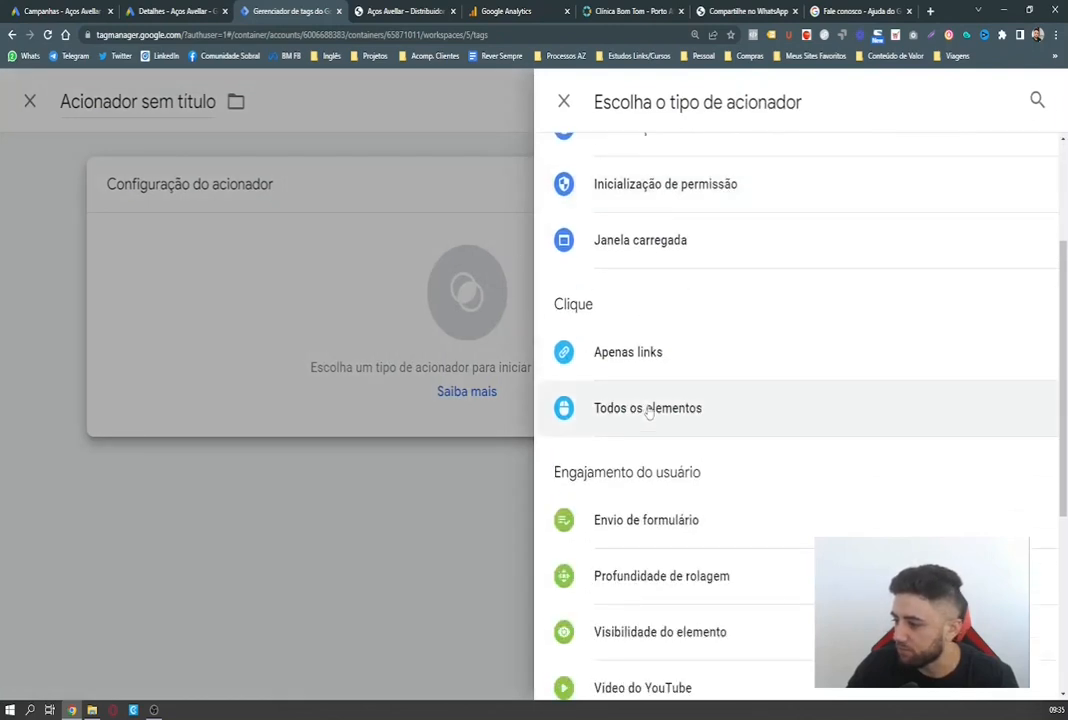
{"action": "left_click", "coordinate": [620, 358]}
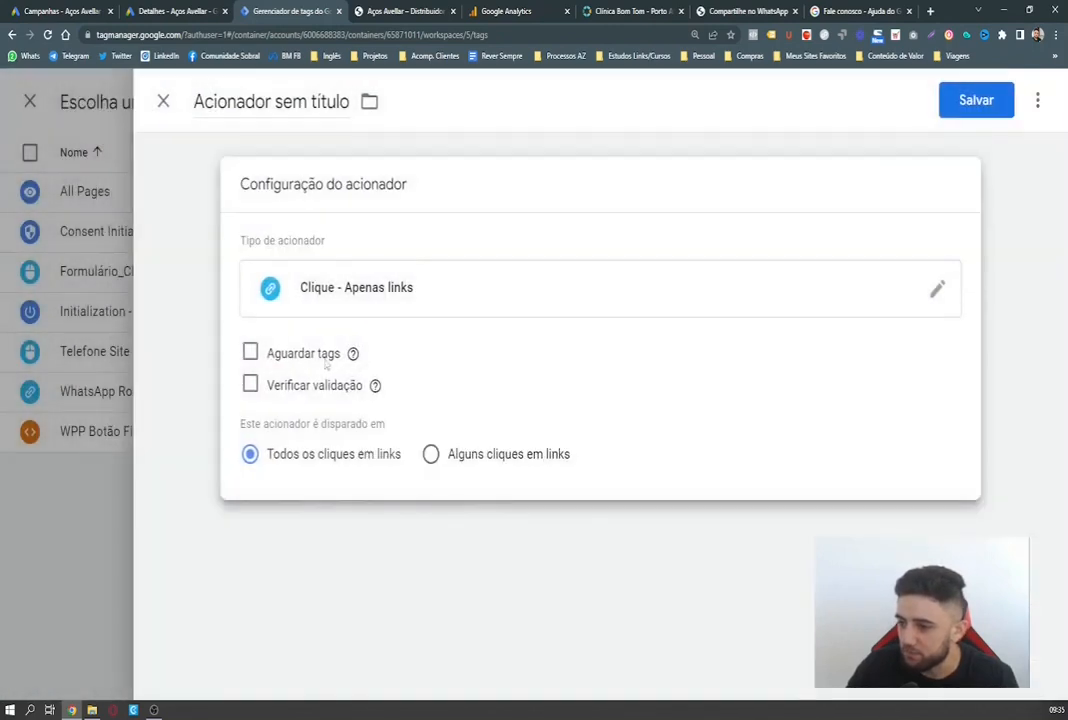
Name the new trigger Teste aula and save it to the tag.
{"action": "left_click", "coordinate": [298, 108]}
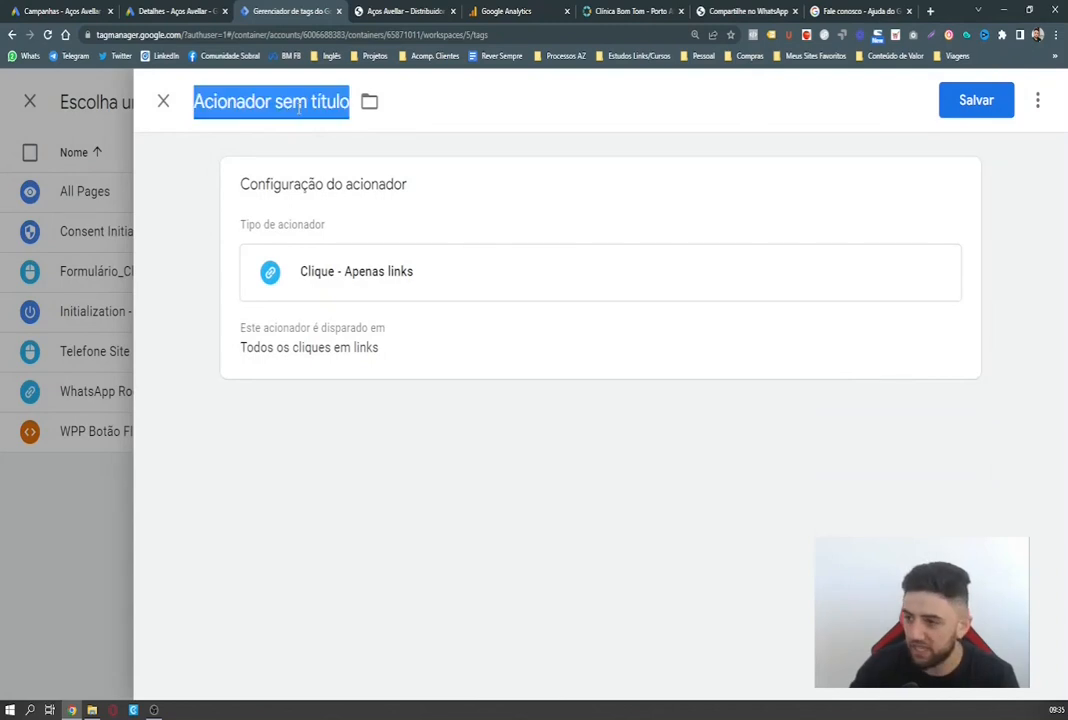
{"action": "type", "text": "Teste aula"}
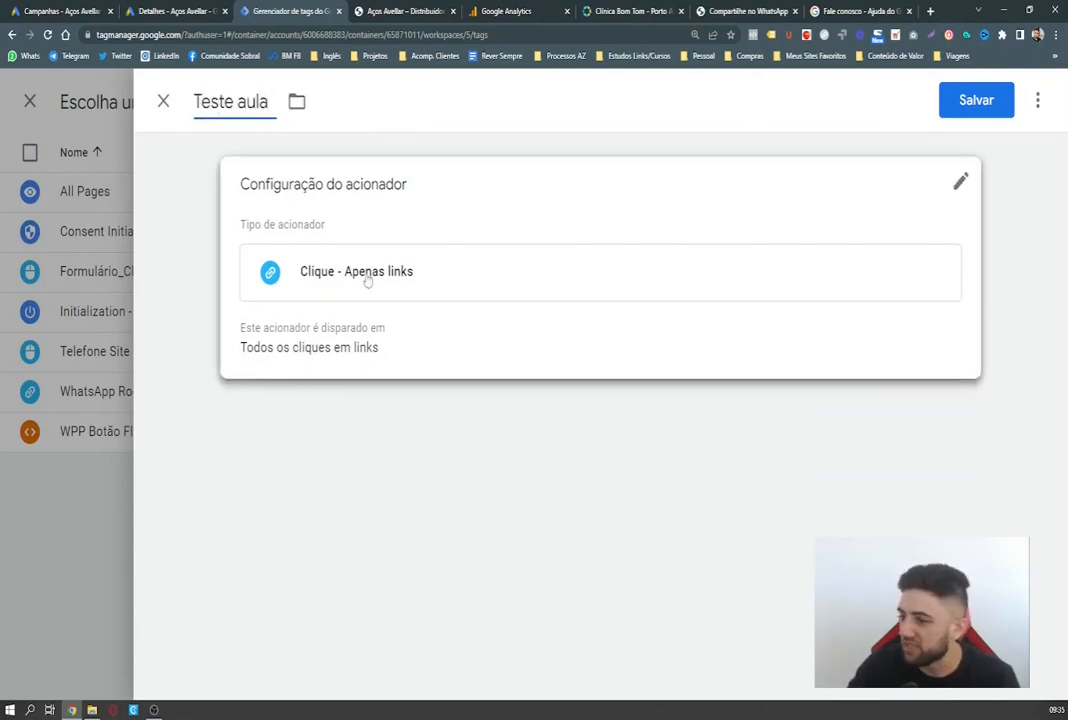
{"action": "left_click", "coordinate": [972, 102]}
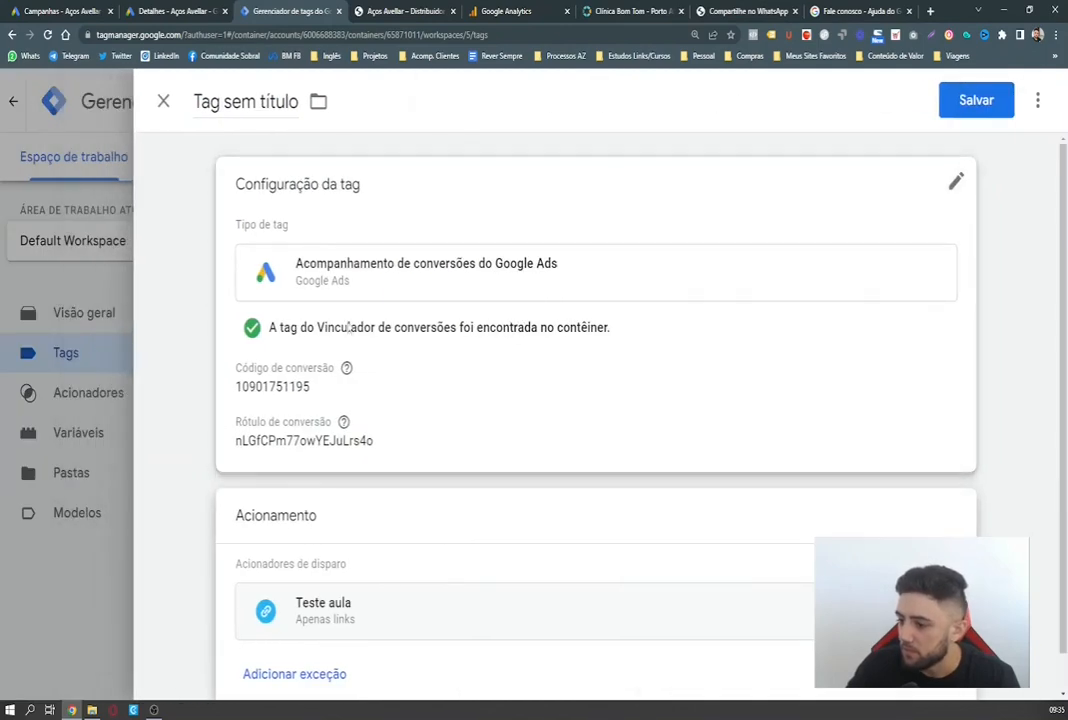
Edit the Teste aula trigger so it fires only on Alguns cliques em links.
{"action": "left_click", "coordinate": [331, 568]}
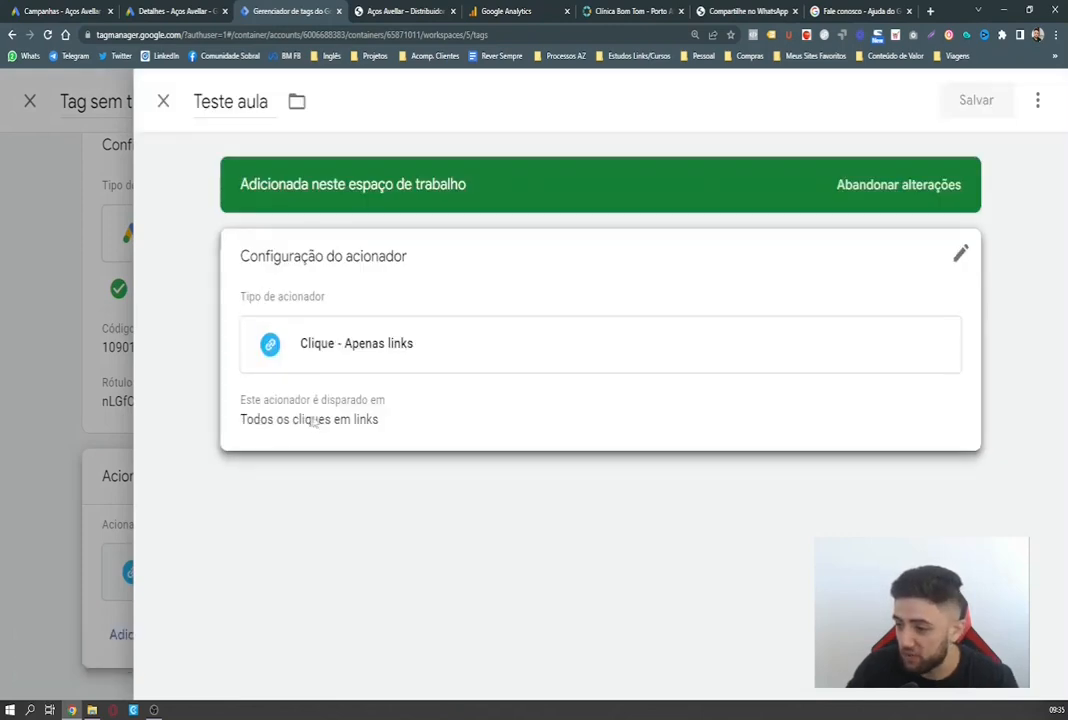
{"action": "left_click", "coordinate": [310, 423]}
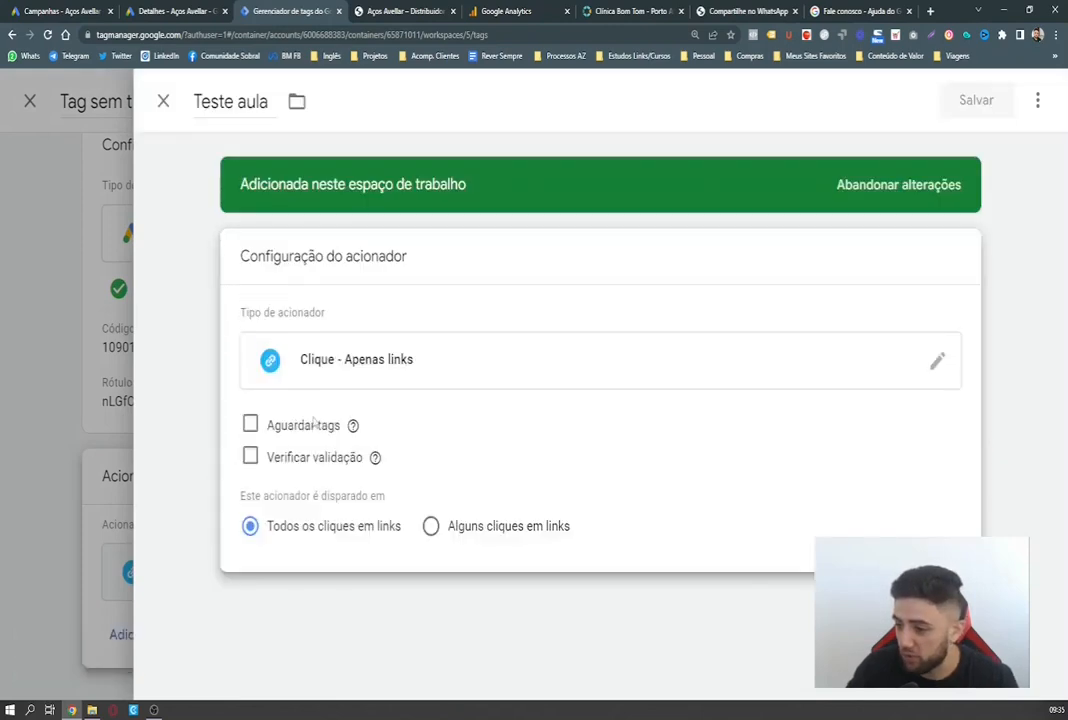
{"action": "left_click", "coordinate": [430, 528]}
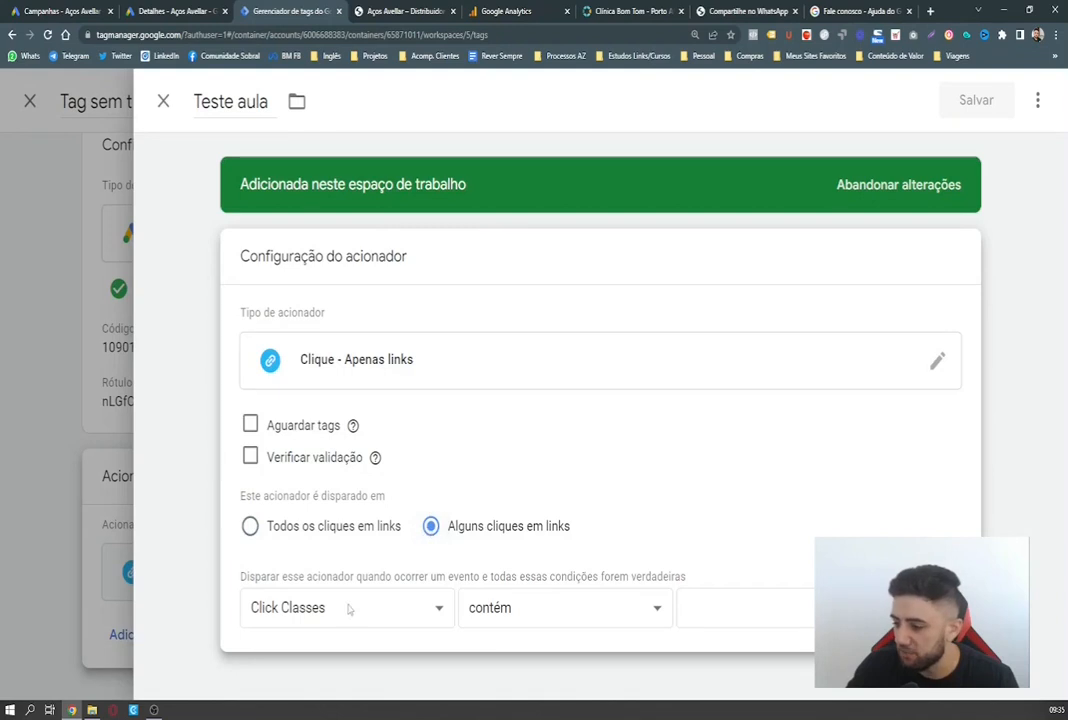
{"action": "key", "text": "ctrl+plus"}
{"action": "key", "text": "ctrl+plus"}
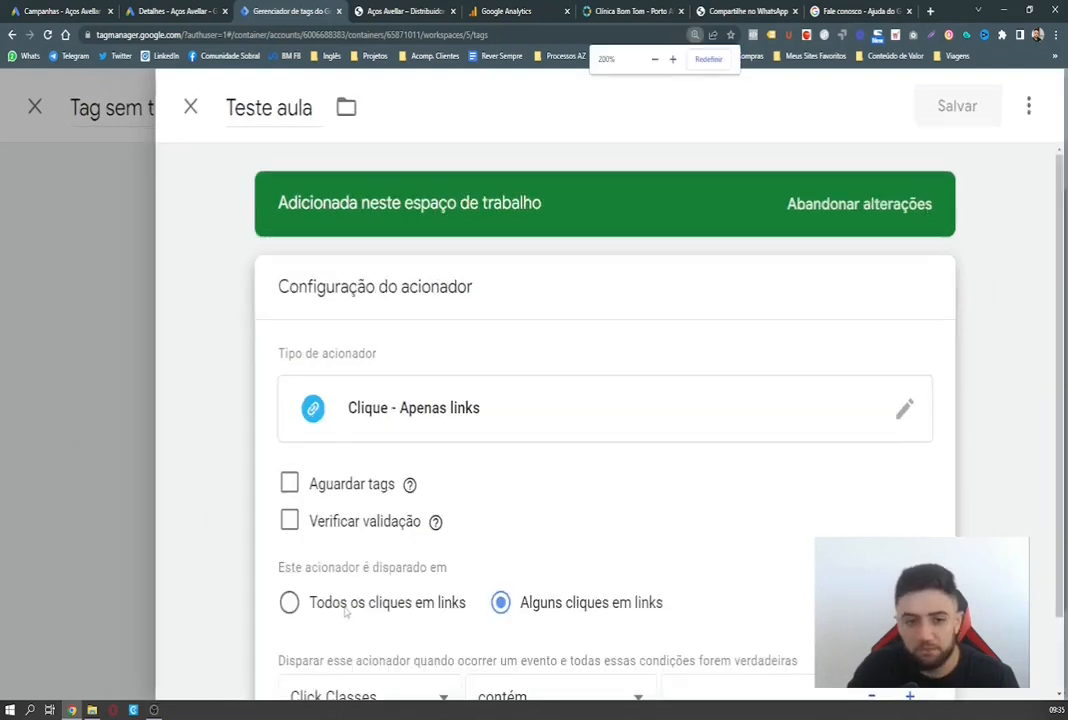
{"action": "scroll", "coordinate": [355, 582], "scroll_direction": "down", "scroll_amount": 1}
{"action": "scroll", "coordinate": [355, 582], "scroll_direction": "down", "scroll_amount": 2}
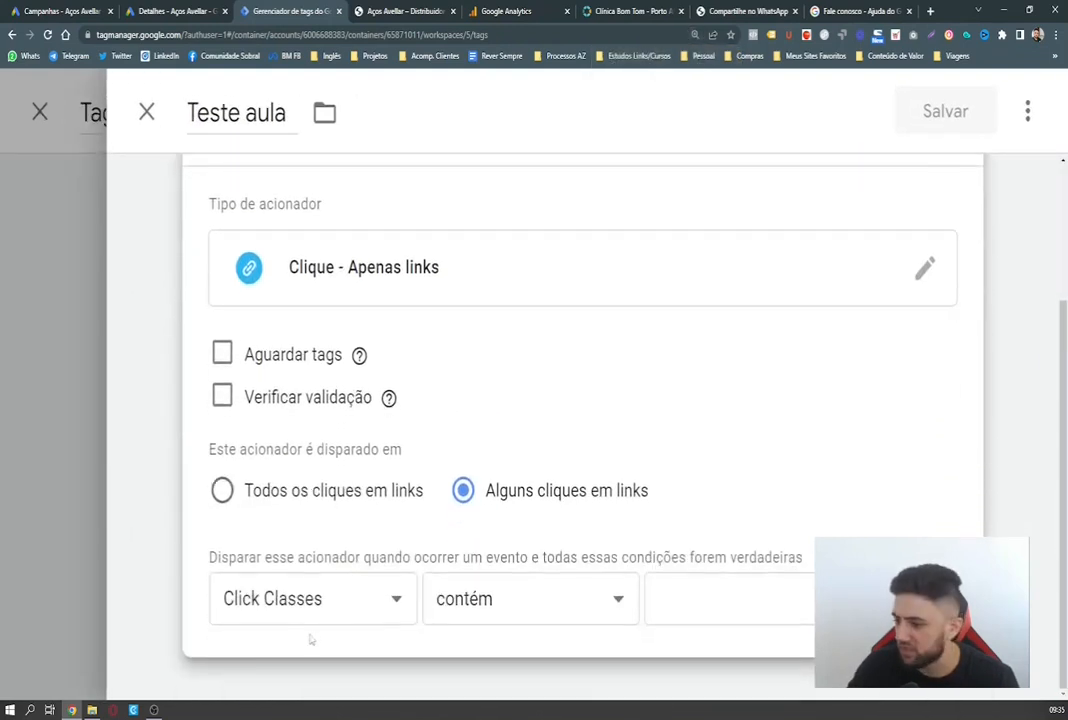
{"action": "left_click", "coordinate": [300, 600]}
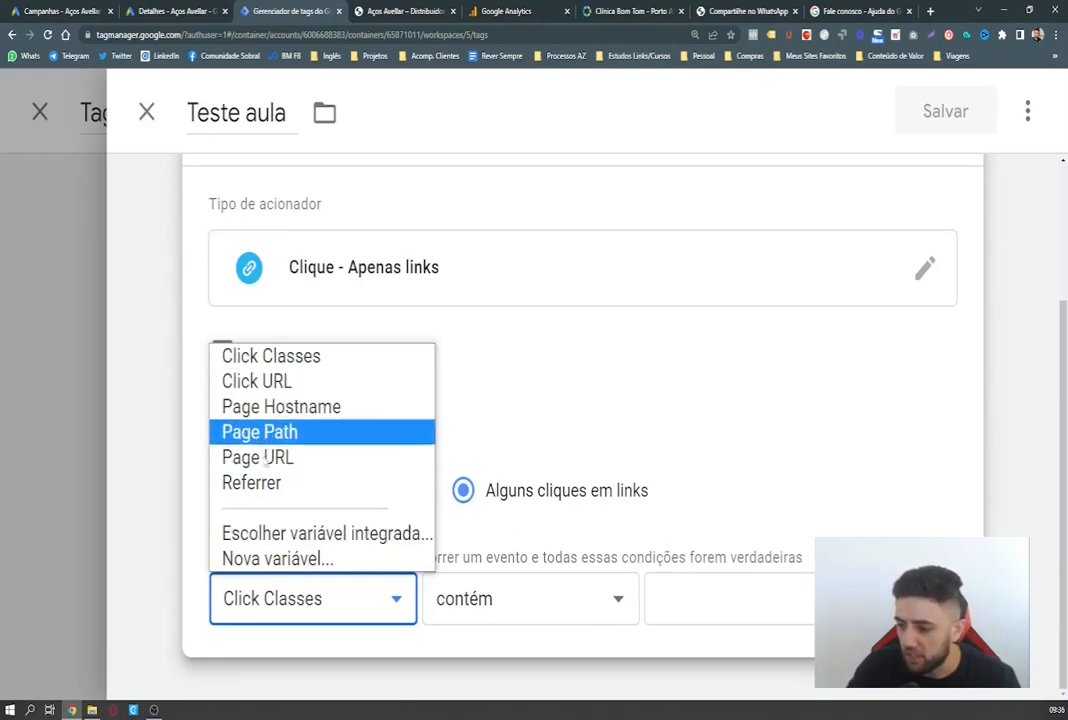
{"action": "left_click", "coordinate": [270, 560]}
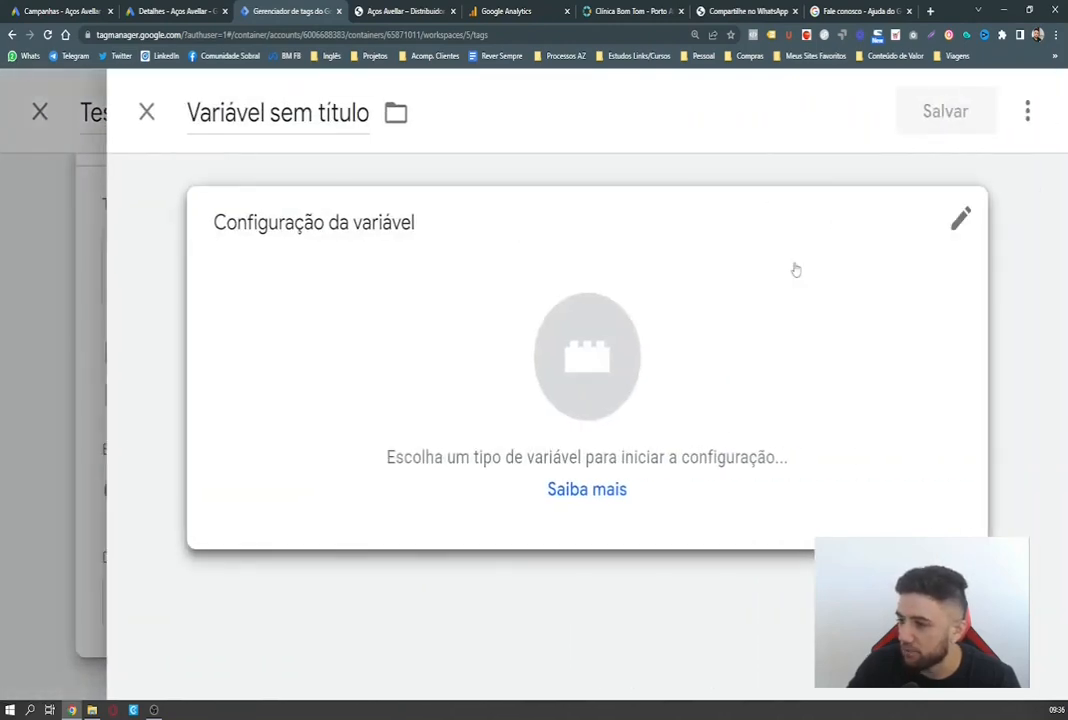
{"action": "left_click", "coordinate": [796, 270]}
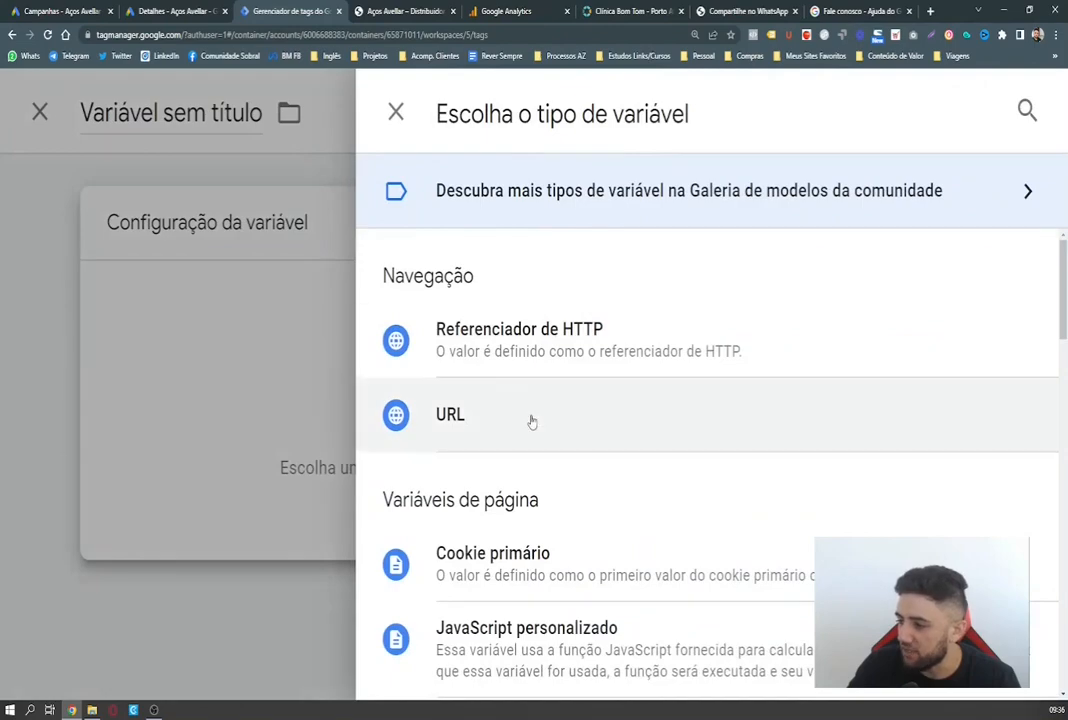
{"action": "scroll", "coordinate": [529, 420], "scroll_direction": "down", "scroll_amount": 3}
{"action": "scroll", "coordinate": [531, 421], "scroll_direction": "down", "scroll_amount": 10}
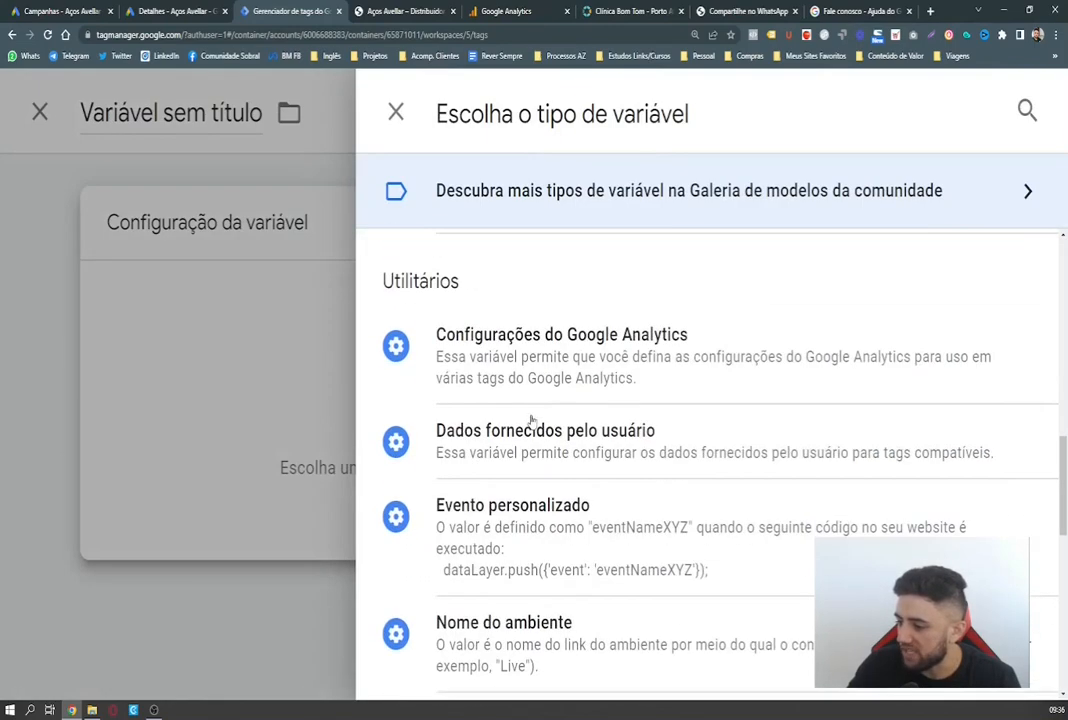
{"action": "scroll", "coordinate": [531, 421], "scroll_direction": "up", "scroll_amount": 12}
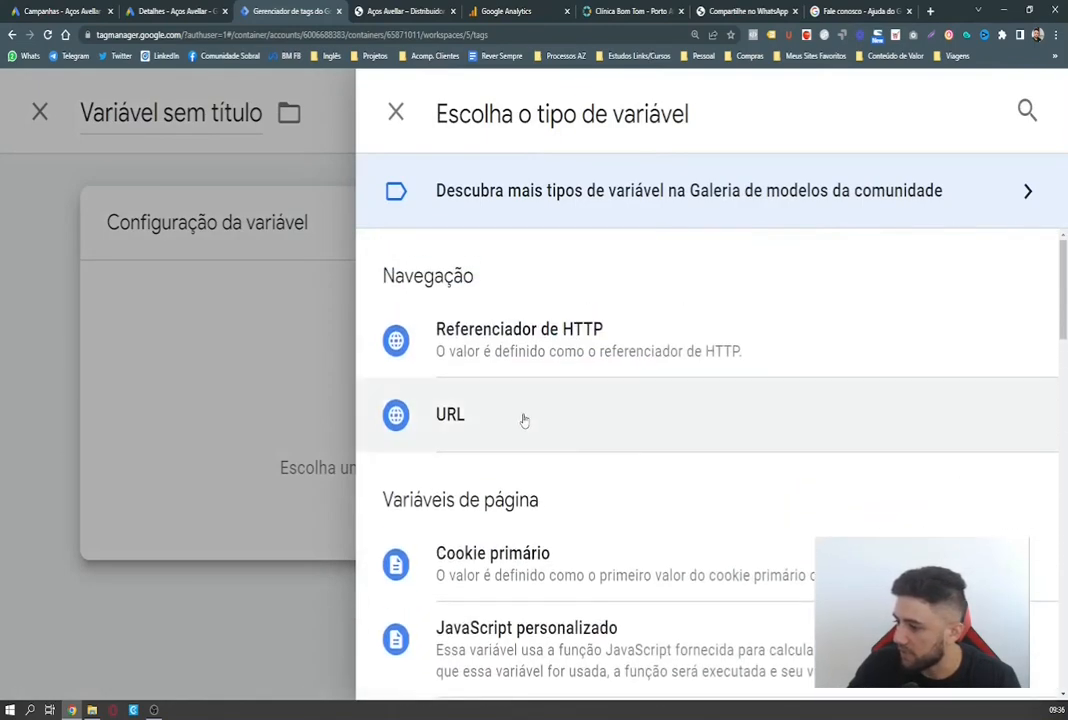
{"action": "left_click", "coordinate": [518, 425]}
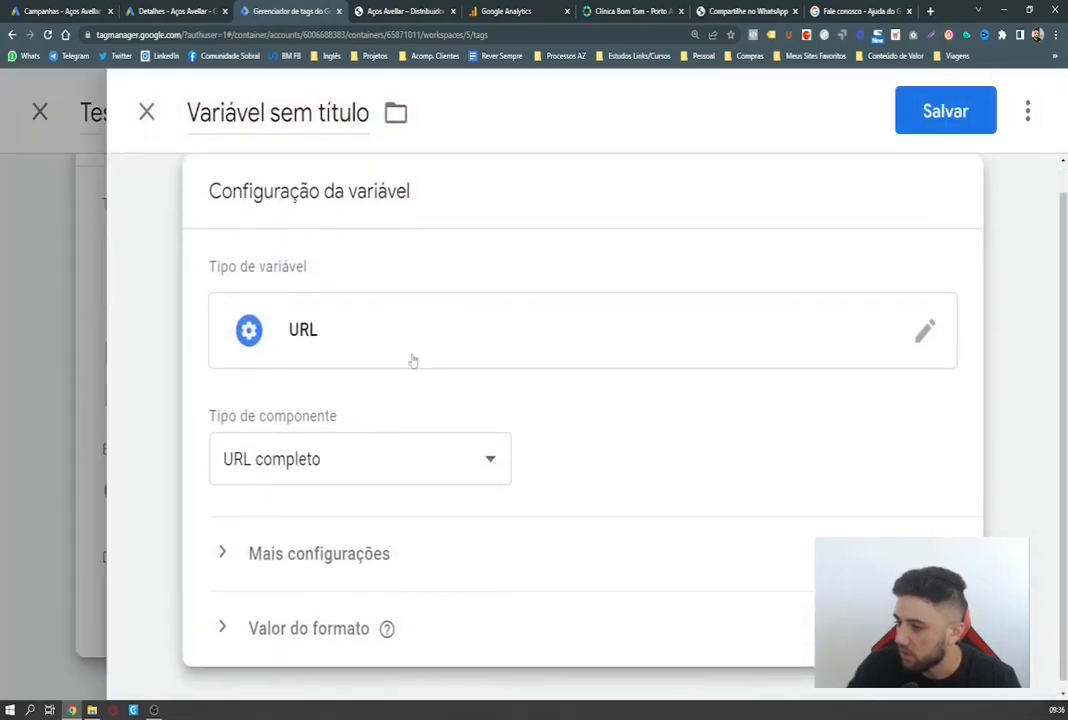
{"action": "scroll", "coordinate": [379, 386], "scroll_direction": "up", "scroll_amount": 1}
{"action": "left_click", "coordinate": [932, 367]}
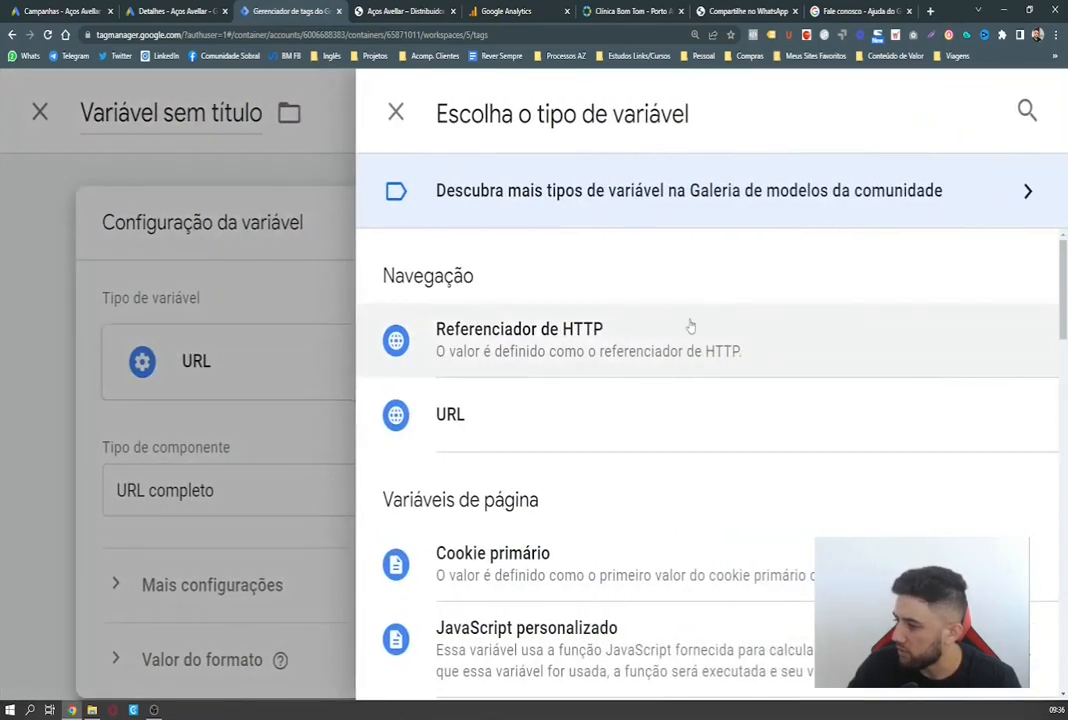
{"action": "scroll", "coordinate": [672, 365], "scroll_direction": "down", "scroll_amount": 6}
{"action": "scroll", "coordinate": [671, 386], "scroll_direction": "down", "scroll_amount": 5}
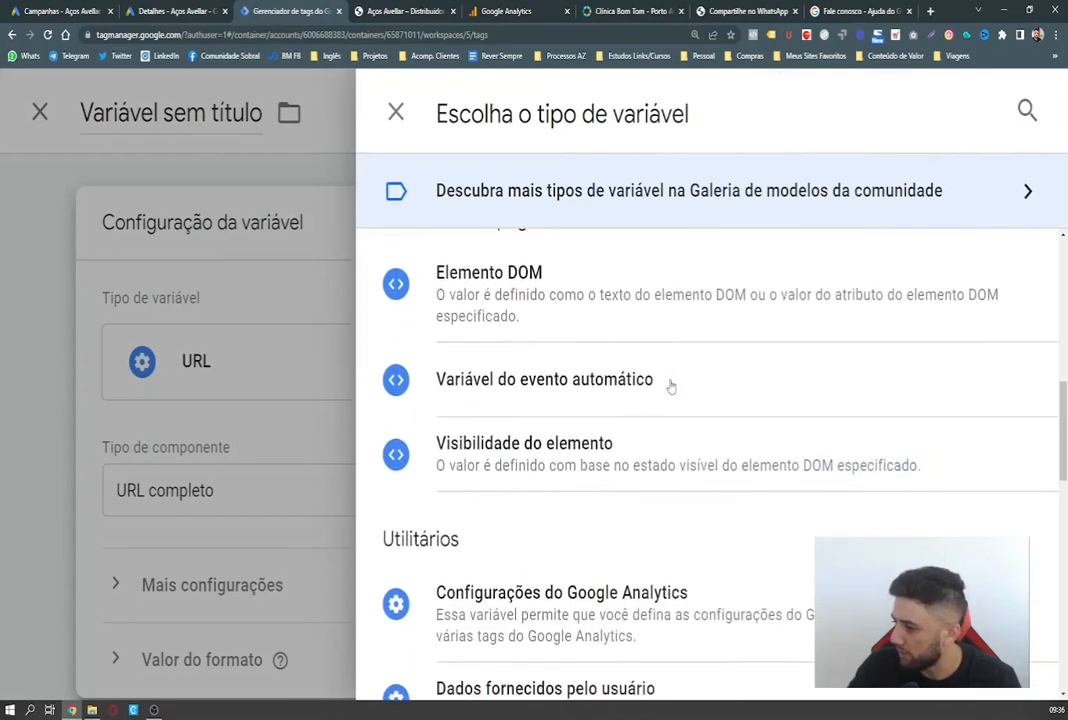
{"action": "scroll", "coordinate": [671, 386], "scroll_direction": "up", "scroll_amount": 2}
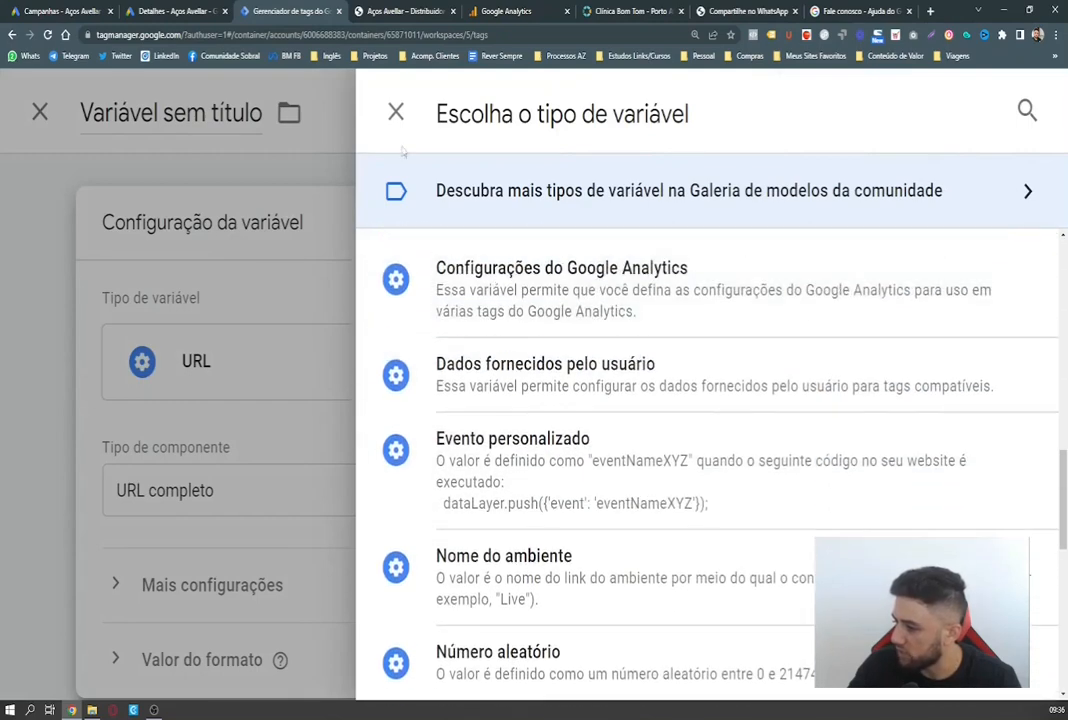
{"action": "left_click", "coordinate": [333, 98]}
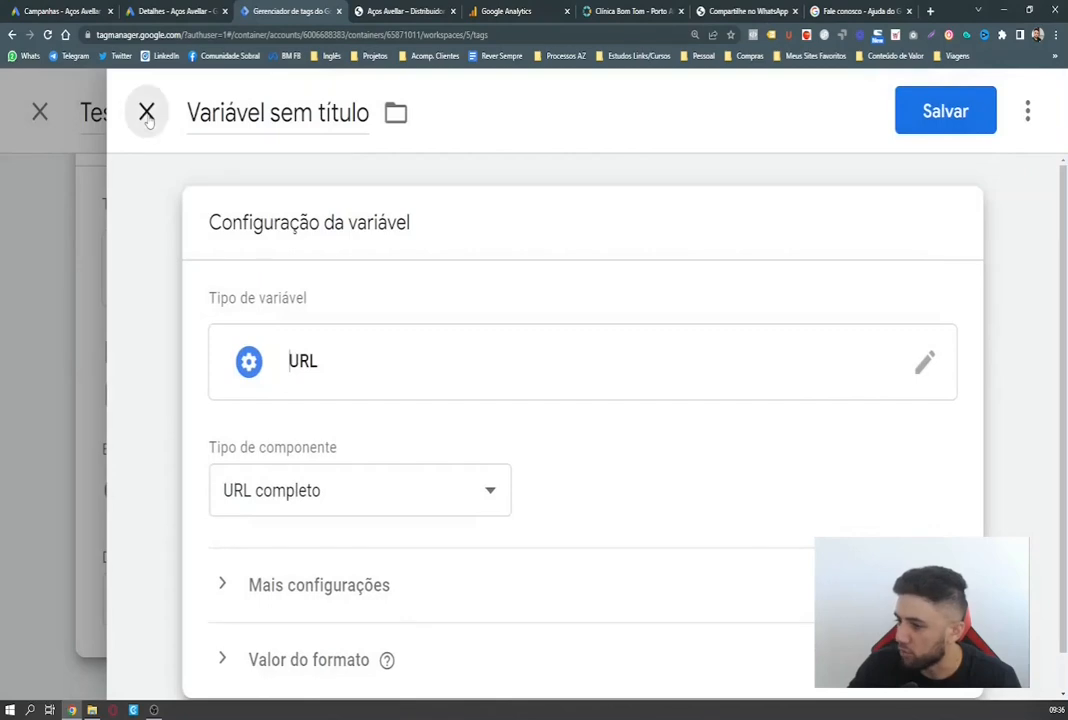
{"action": "left_click", "coordinate": [146, 113]}
{"action": "left_click", "coordinate": [838, 403]}
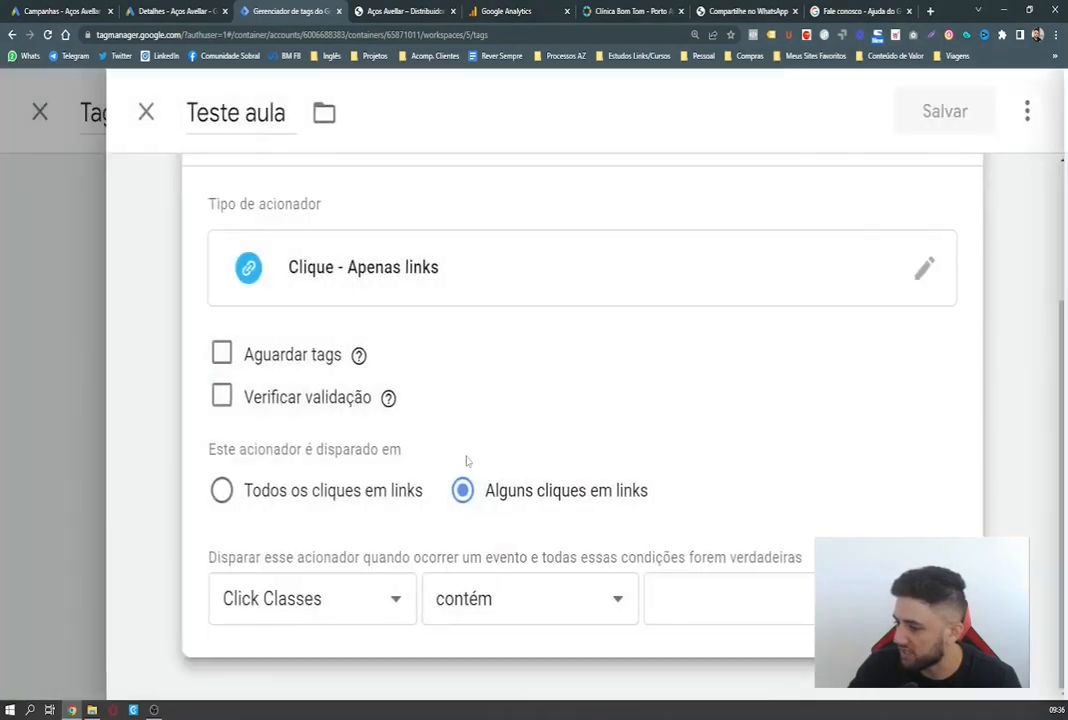
Choose the built-in variable Click URL for the Teste aula trigger's firing condition.
{"action": "left_click", "coordinate": [325, 600]}
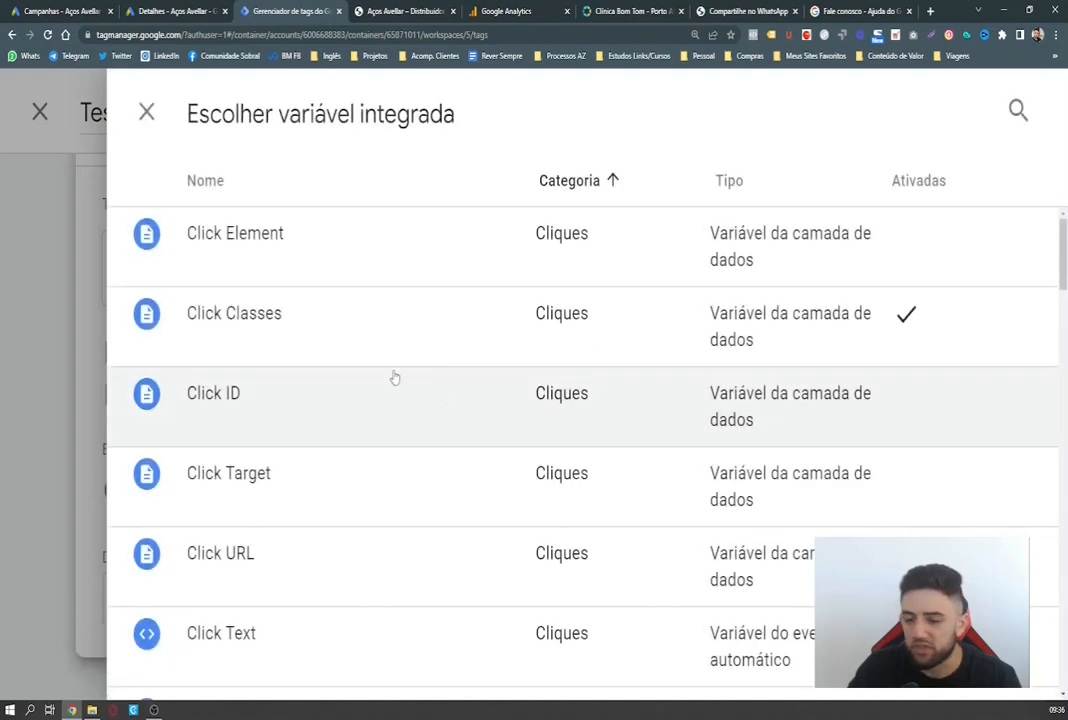
{"action": "scroll", "coordinate": [420, 370], "scroll_direction": "down", "scroll_amount": 2}
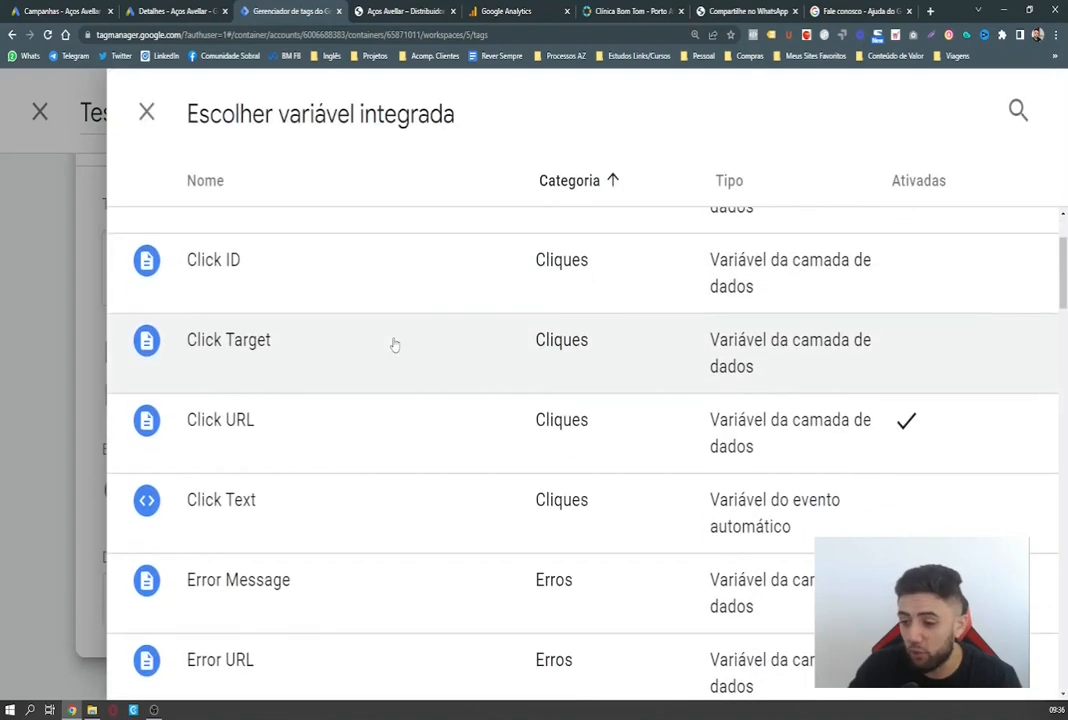
{"action": "left_click", "coordinate": [221, 421]}
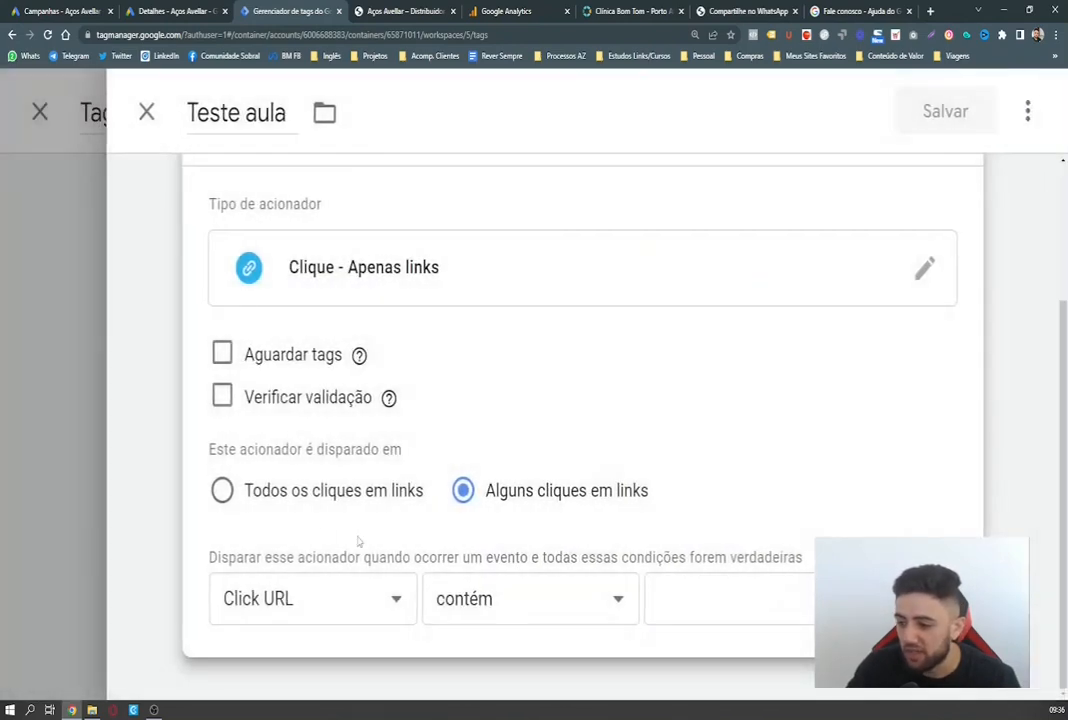
Complete the Click URL contém condition with the value api.whatsapp.com and save the Teste aula trigger.
{"action": "left_click", "coordinate": [708, 602]}
{"action": "type", "text": "a"}
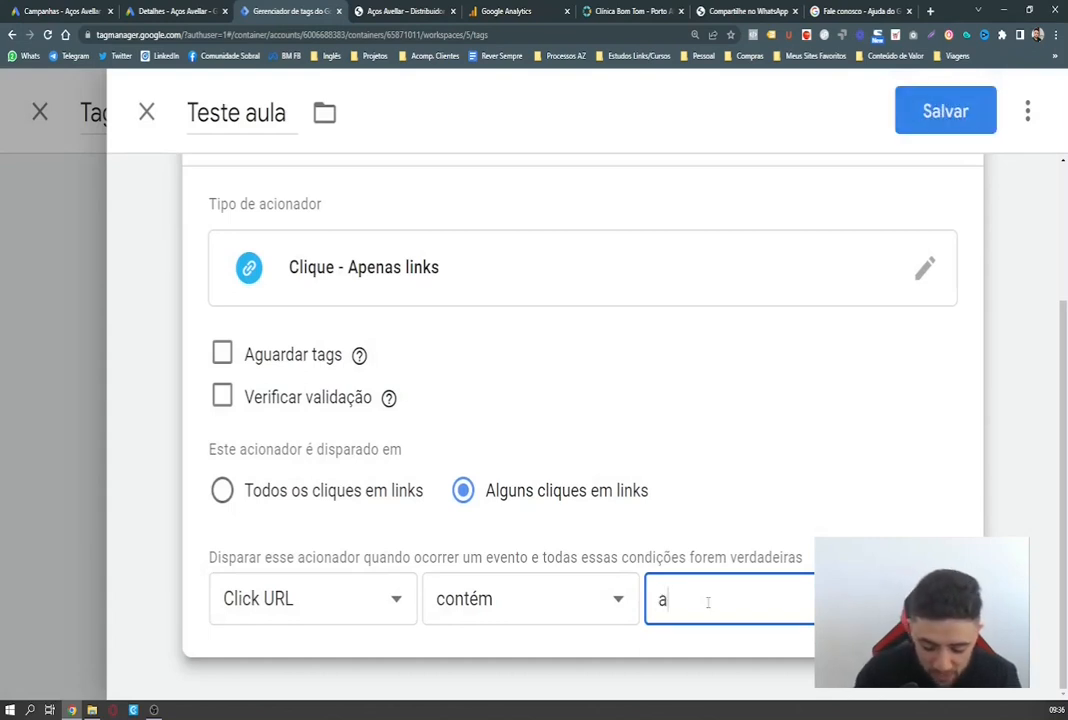
{"action": "type", "text": "pi.wa"}
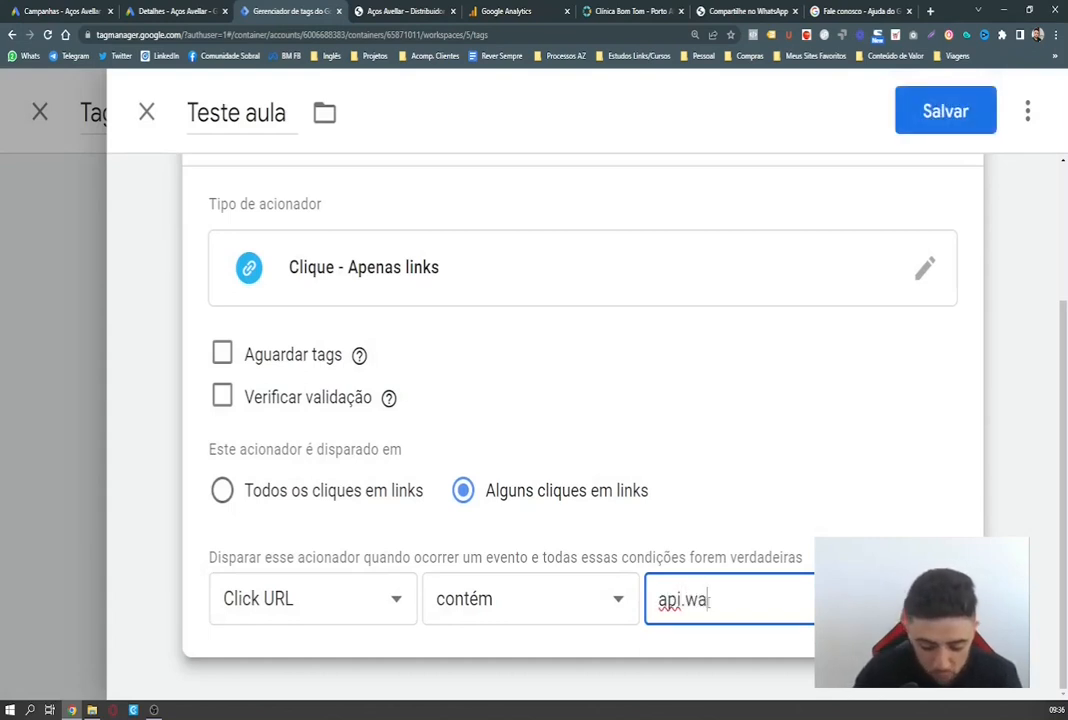
{"action": "key", "text": "BackSpace"}
{"action": "type", "text": "hatsapp"}
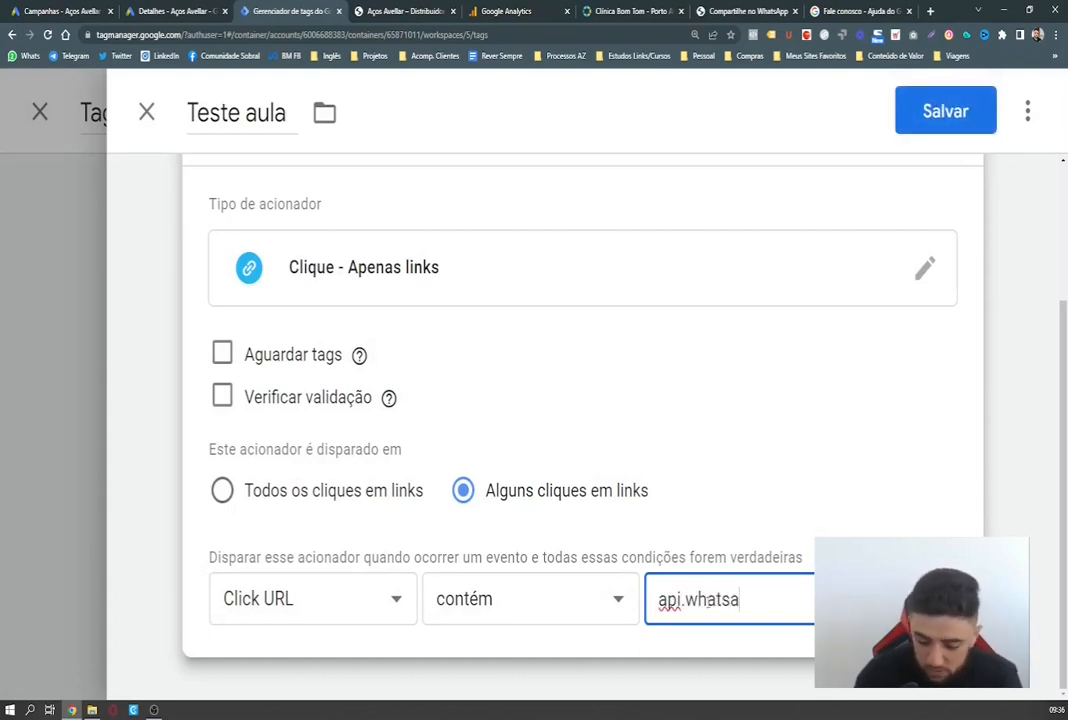
{"action": "type", "text": ".com"}
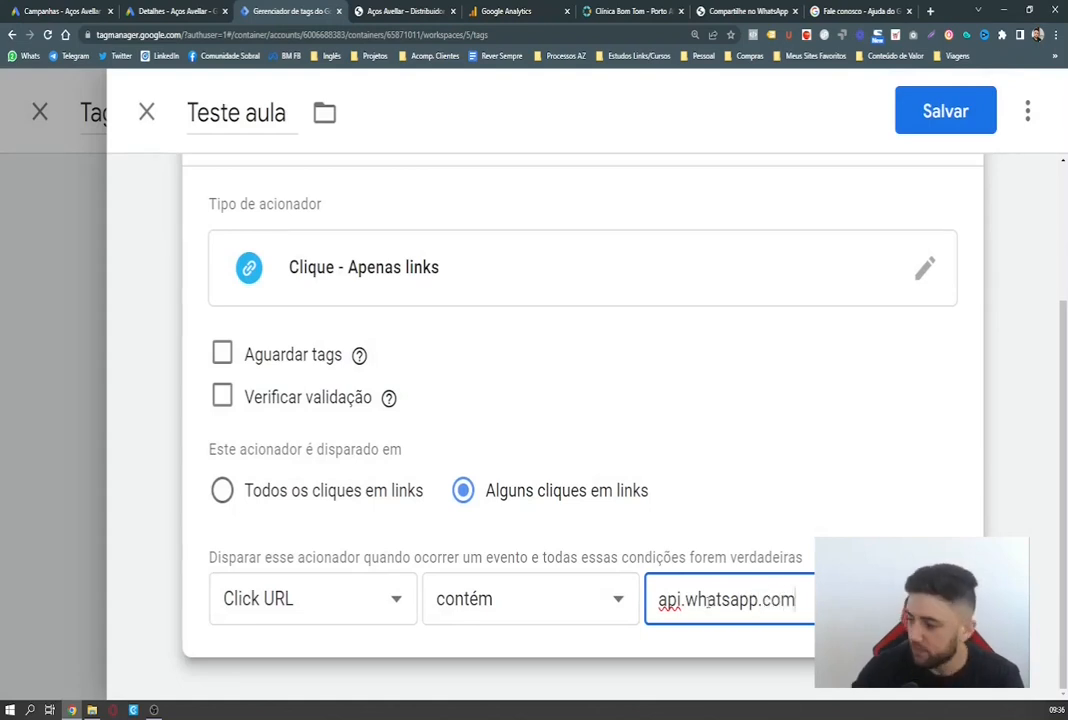
{"action": "scroll", "coordinate": [465, 253], "scroll_direction": "up", "scroll_amount": 2}
{"action": "scroll", "coordinate": [494, 285], "scroll_direction": "down", "scroll_amount": 2}
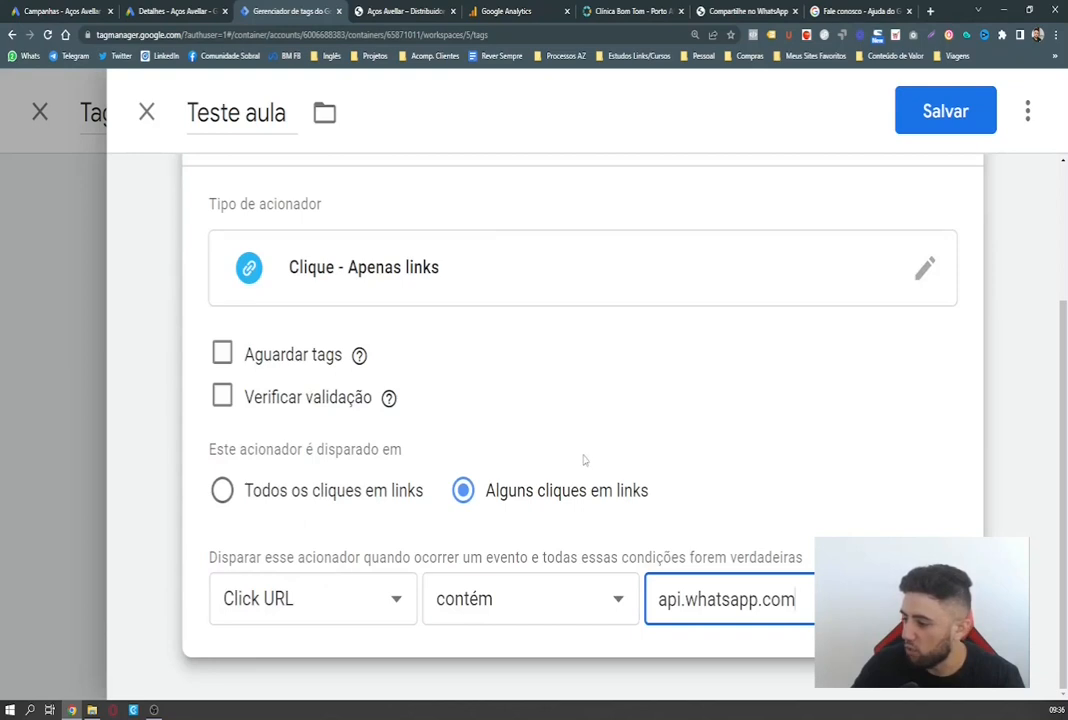
{"action": "left_click", "coordinate": [932, 126]}
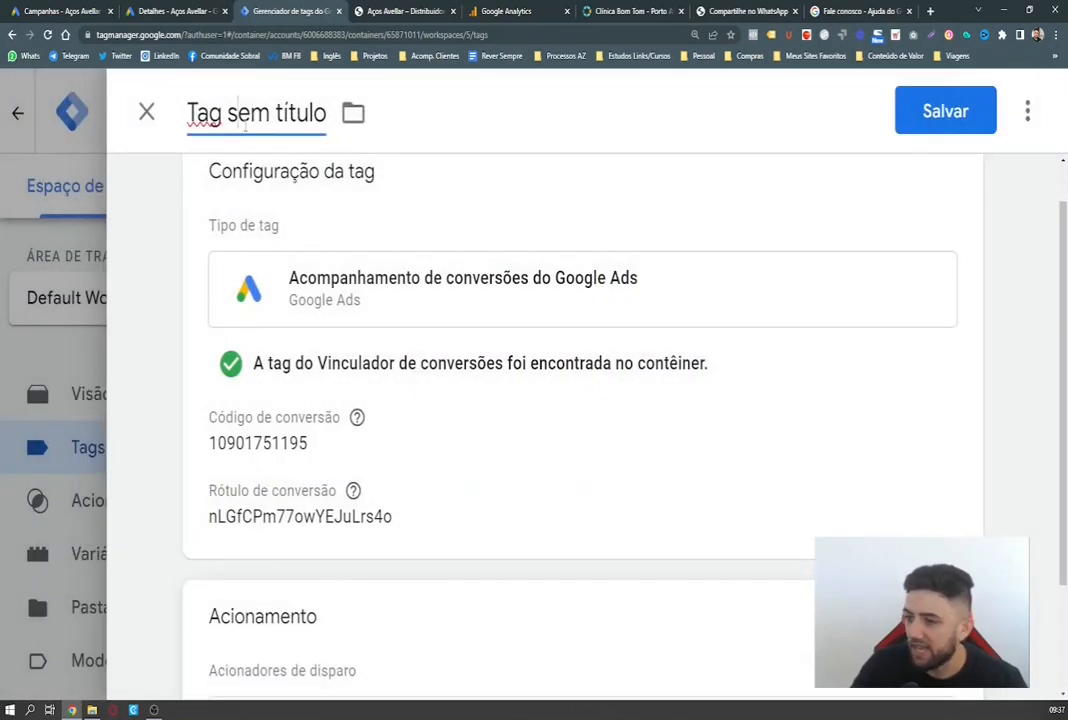
Name the Google Ads conversion tag Teste Aula and save it in the container.
{"action": "left_click", "coordinate": [245, 123]}
{"action": "type", "text": "Tste"}
{"action": "key", "text": "BackSpace"}
{"action": "key", "text": "BackSpace"}
{"action": "key", "text": "BackSpace"}
{"action": "type", "text": "este Aula"}
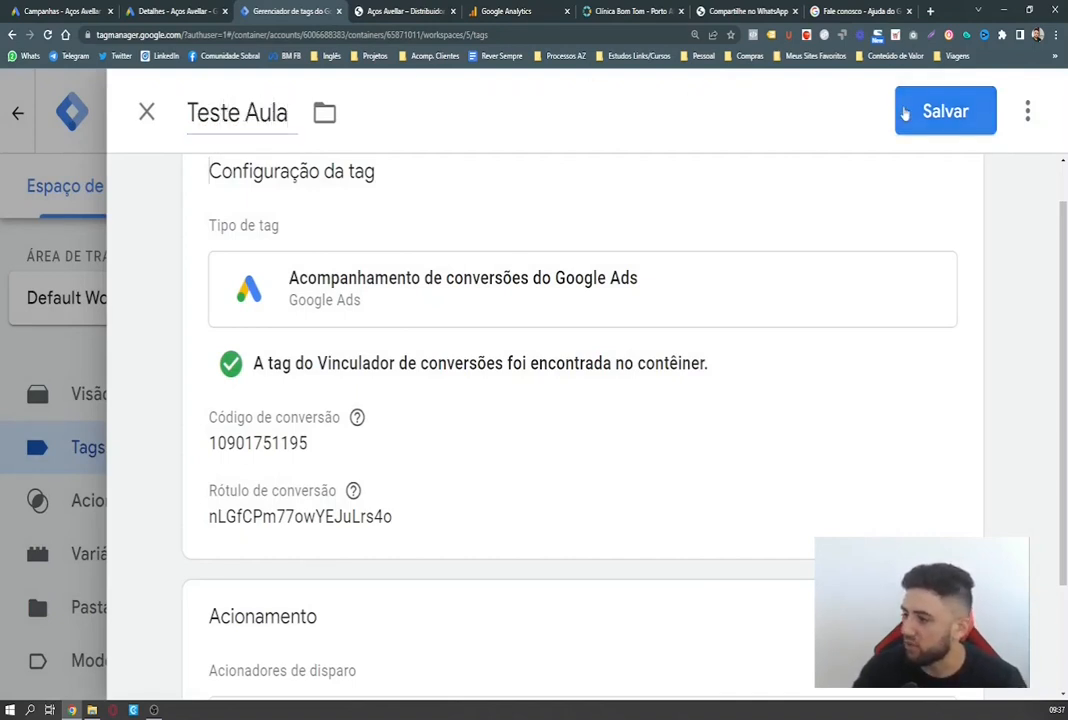
{"action": "left_click", "coordinate": [935, 113]}
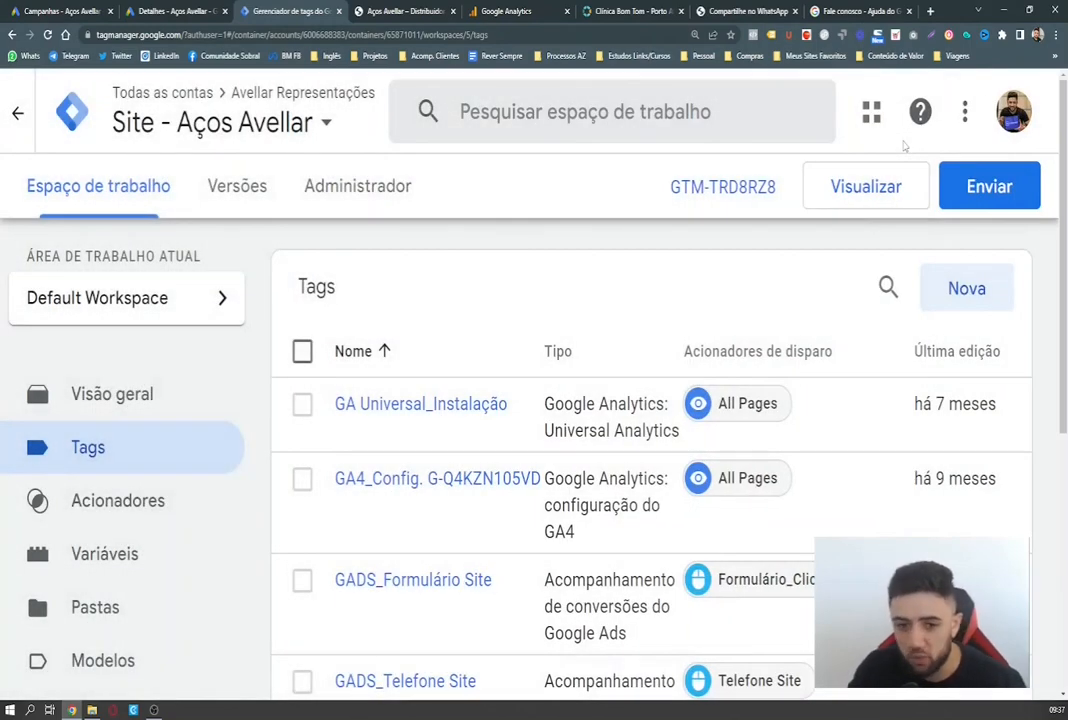
Review the WhatsApp contact on the Aços Avellar site and find the Teste Aula tag with its trigger in the tag list.
{"action": "left_click", "coordinate": [405, 10]}
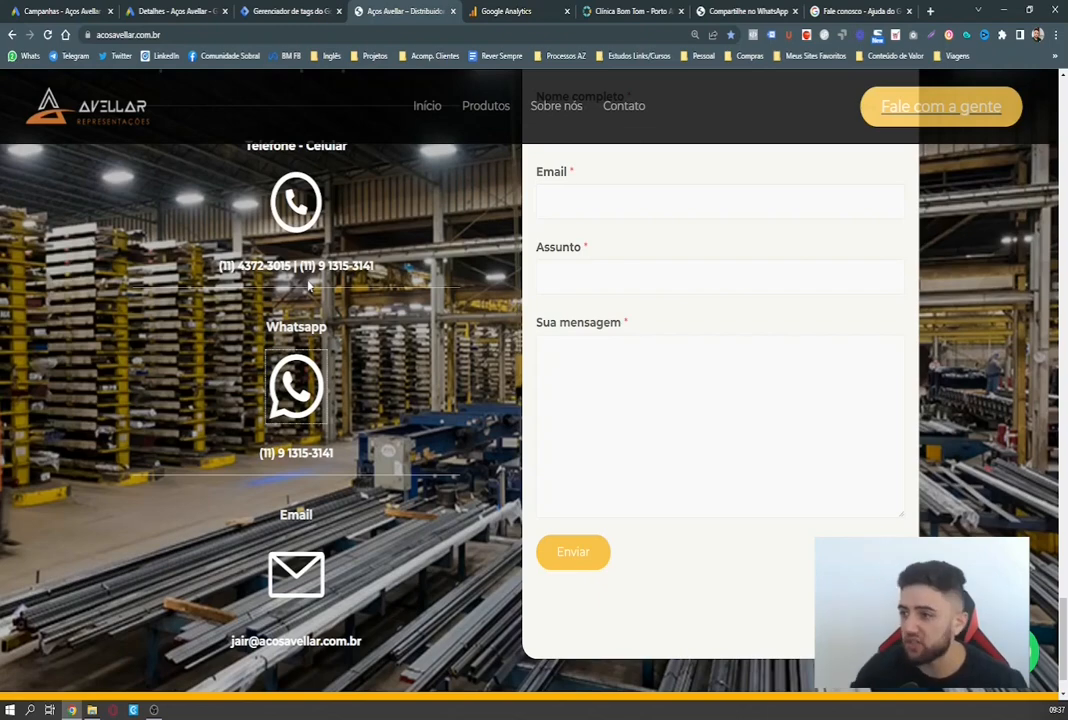
{"action": "left_click", "coordinate": [323, 8]}
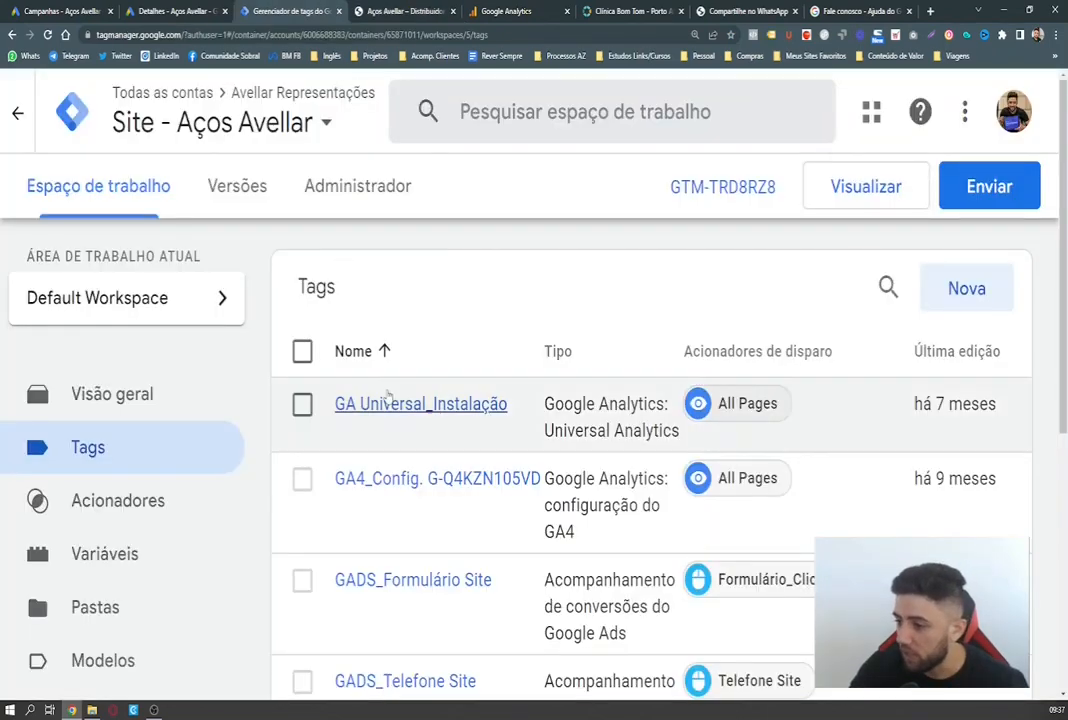
{"action": "scroll", "coordinate": [388, 395], "scroll_direction": "down", "scroll_amount": 3}
{"action": "scroll", "coordinate": [388, 396], "scroll_direction": "down", "scroll_amount": 3}
{"action": "scroll", "coordinate": [388, 396], "scroll_direction": "up", "scroll_amount": 4}
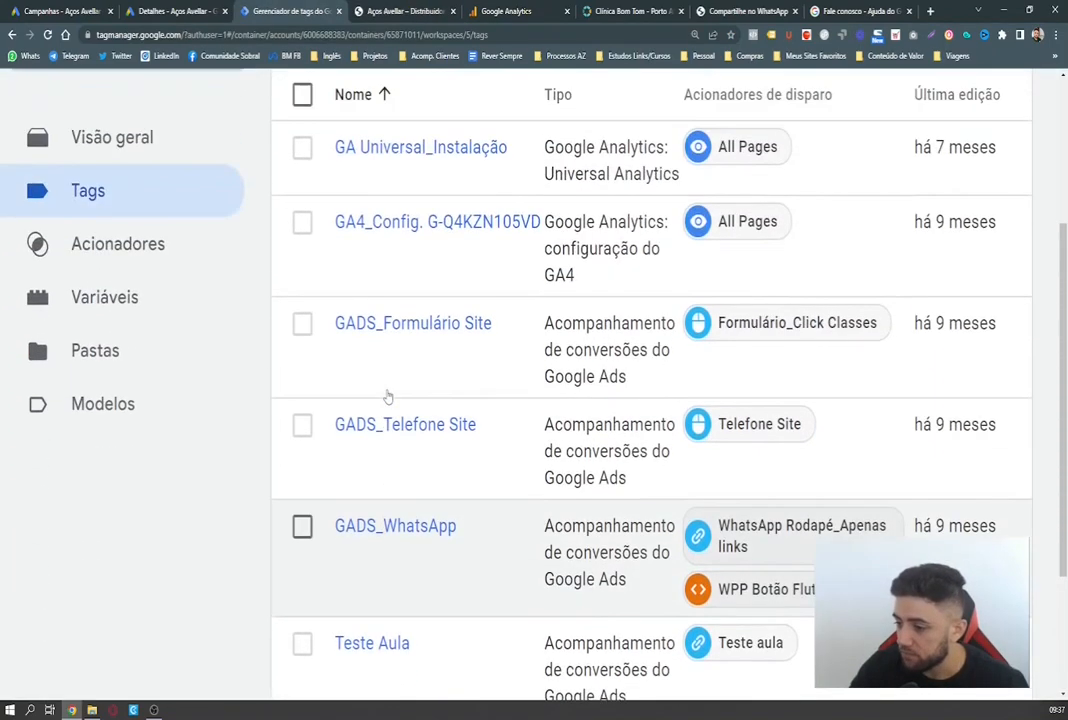
{"action": "scroll", "coordinate": [388, 396], "scroll_direction": "down", "scroll_amount": 4}
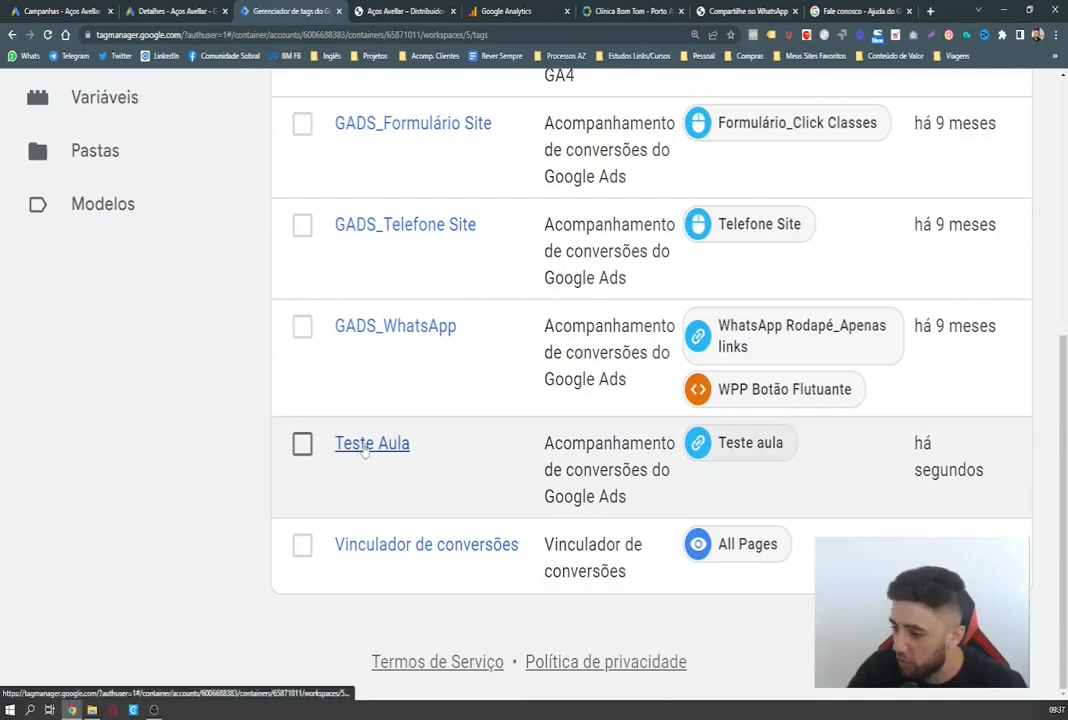
{"action": "scroll", "coordinate": [366, 452], "scroll_direction": "up", "scroll_amount": 5}
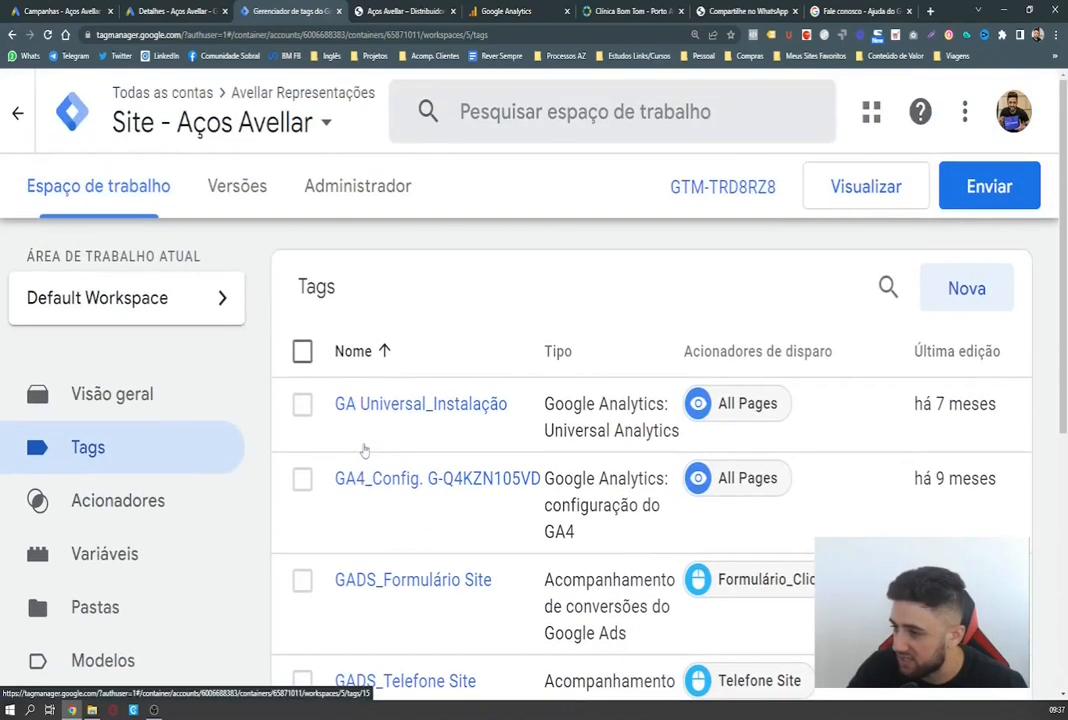
Publish the container changes as a new version named Instalação teste aula and close the version summary.
{"action": "left_click", "coordinate": [967, 190]}
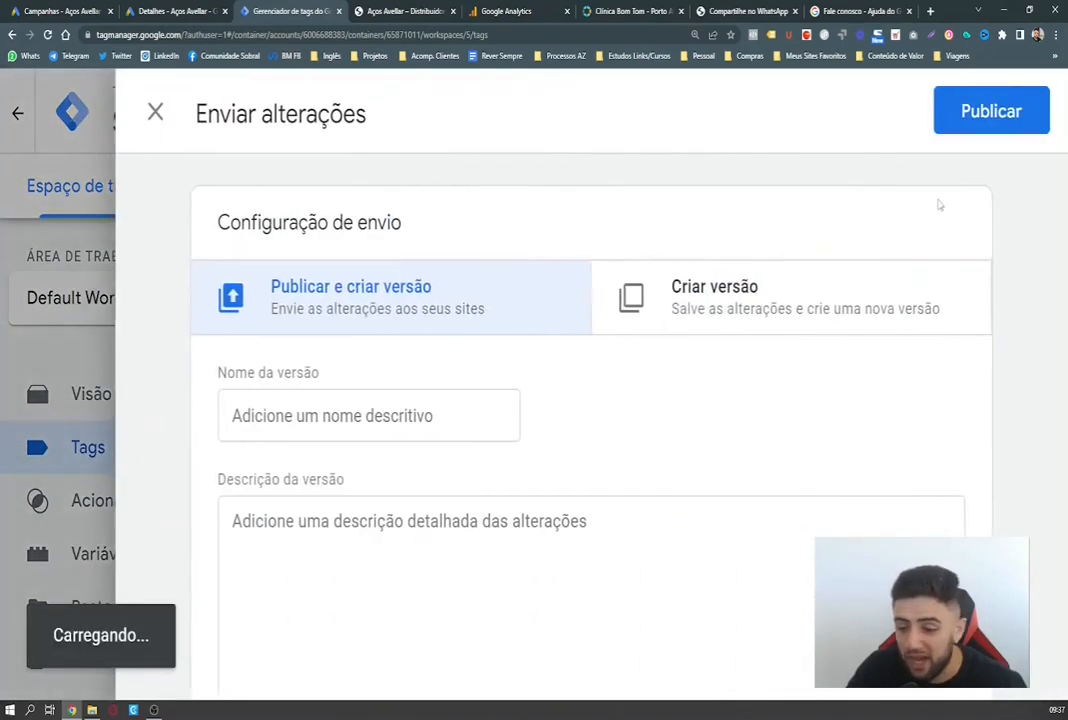
{"action": "left_click", "coordinate": [351, 423]}
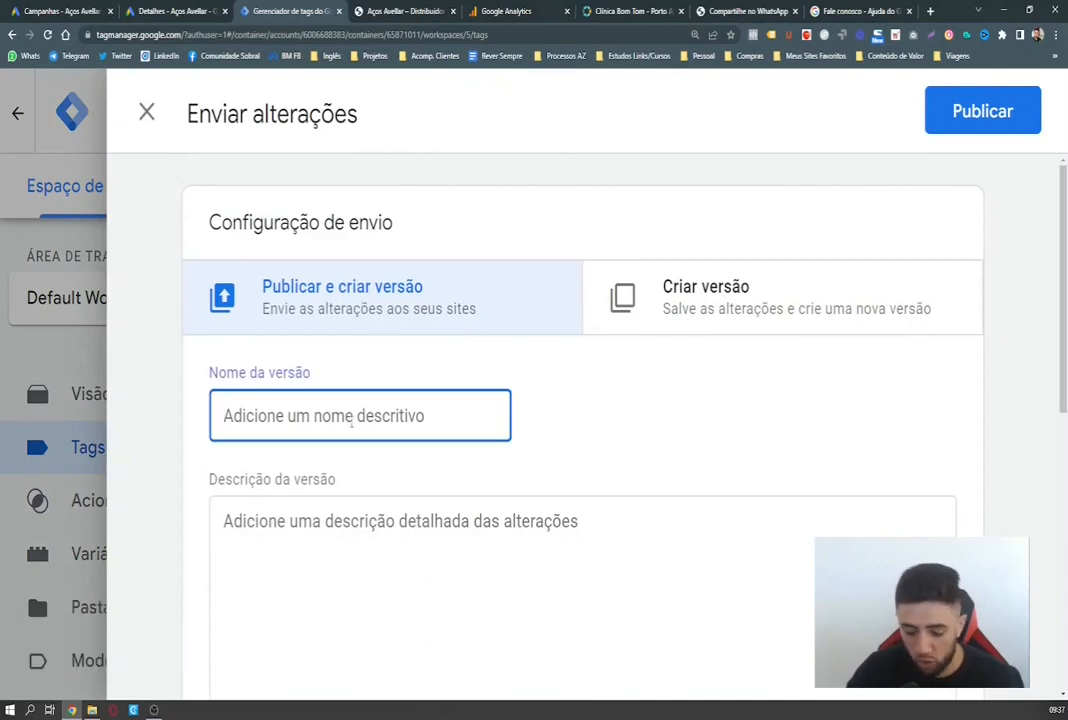
{"action": "type", "text": "instala"}
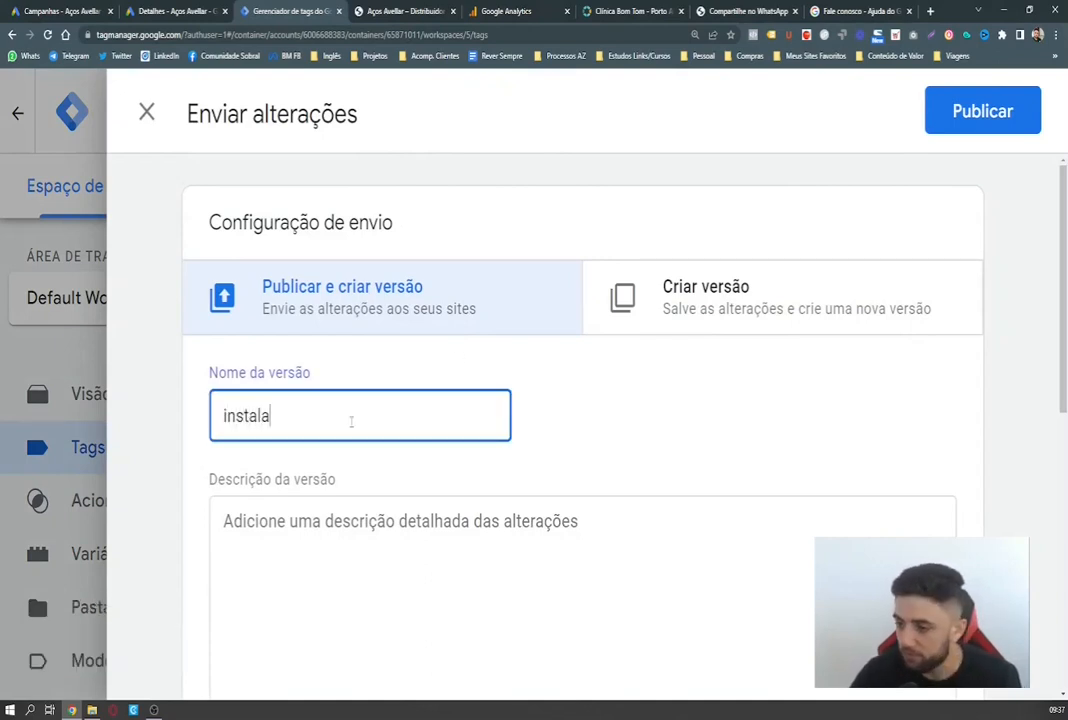
{"action": "type", "text": "ção teste aula"}
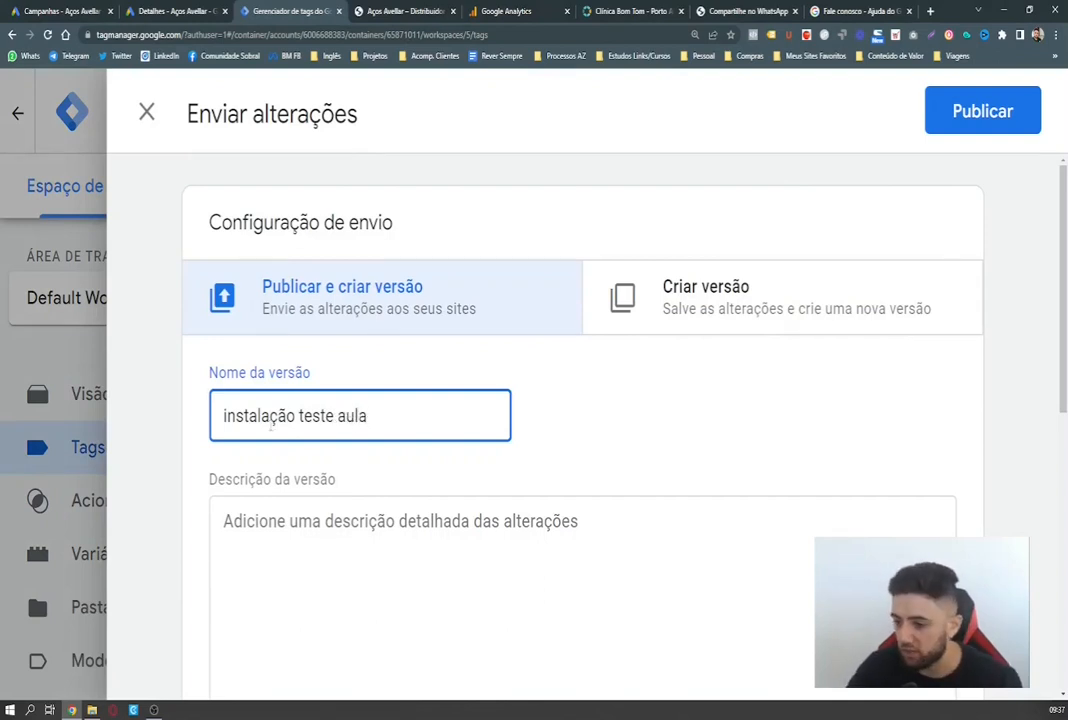
{"action": "left_click", "coordinate": [219, 420]}
{"action": "type", "text": "I"}
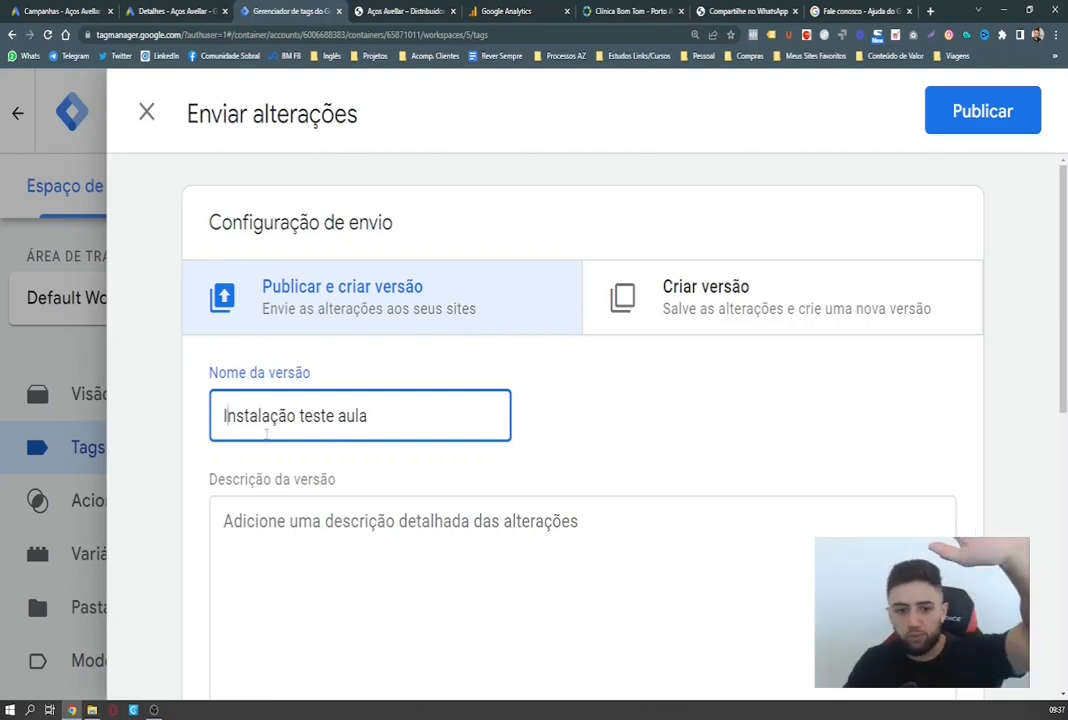
{"action": "left_click", "coordinate": [938, 119]}
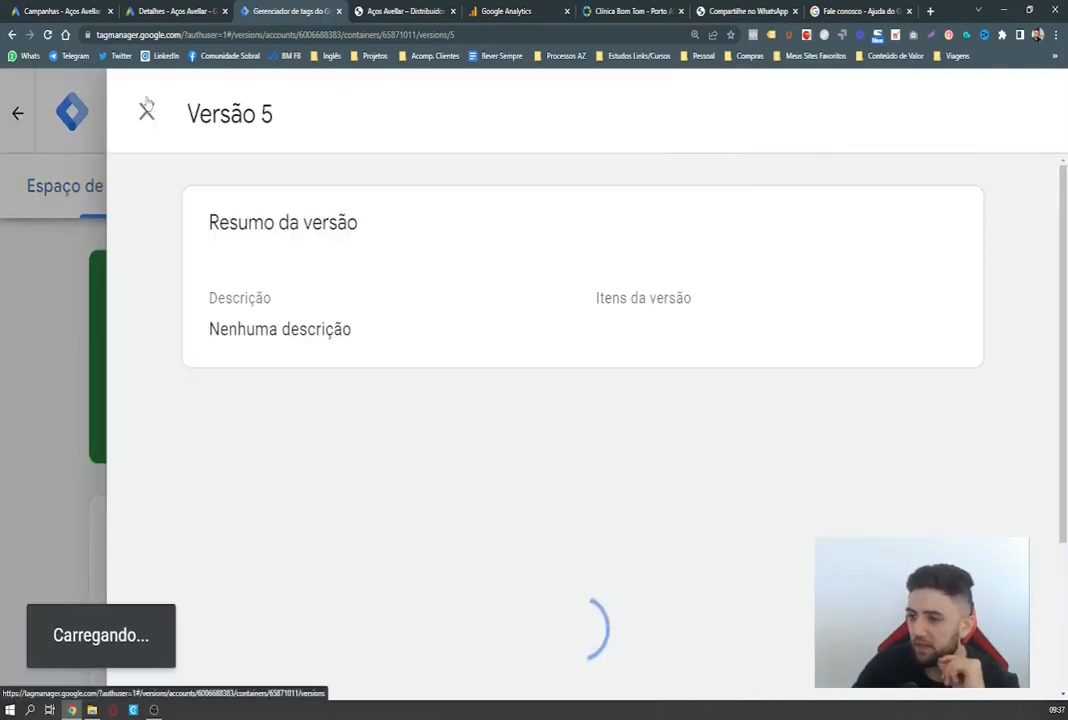
{"action": "left_click", "coordinate": [145, 118]}
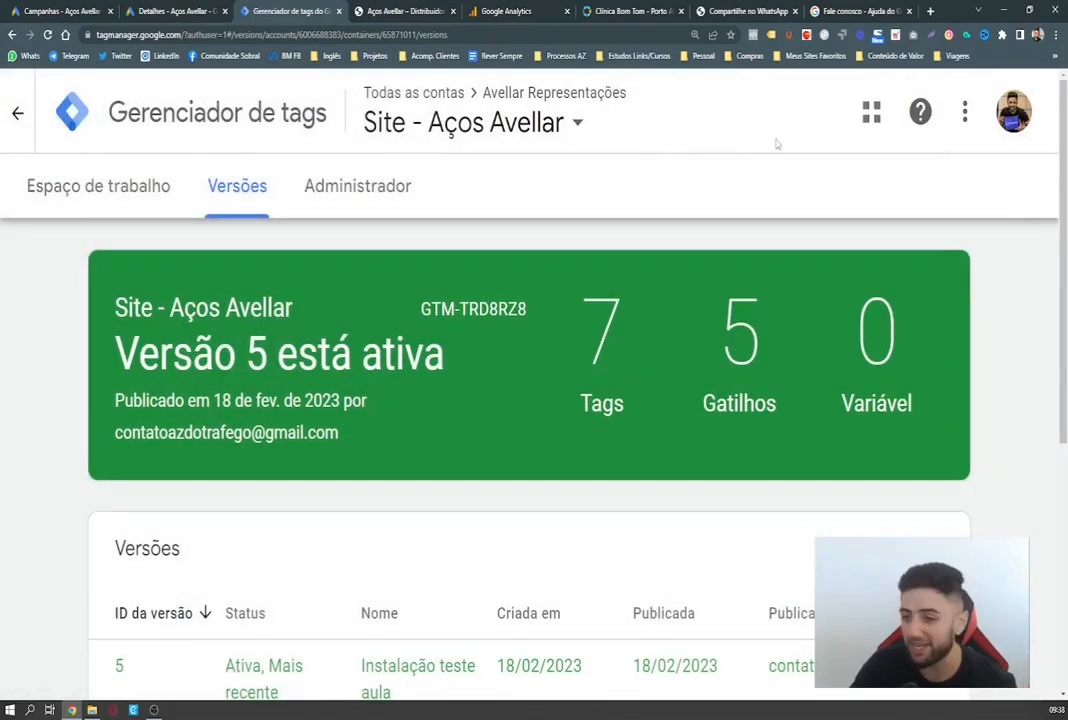
{"action": "left_click", "coordinate": [113, 196]}
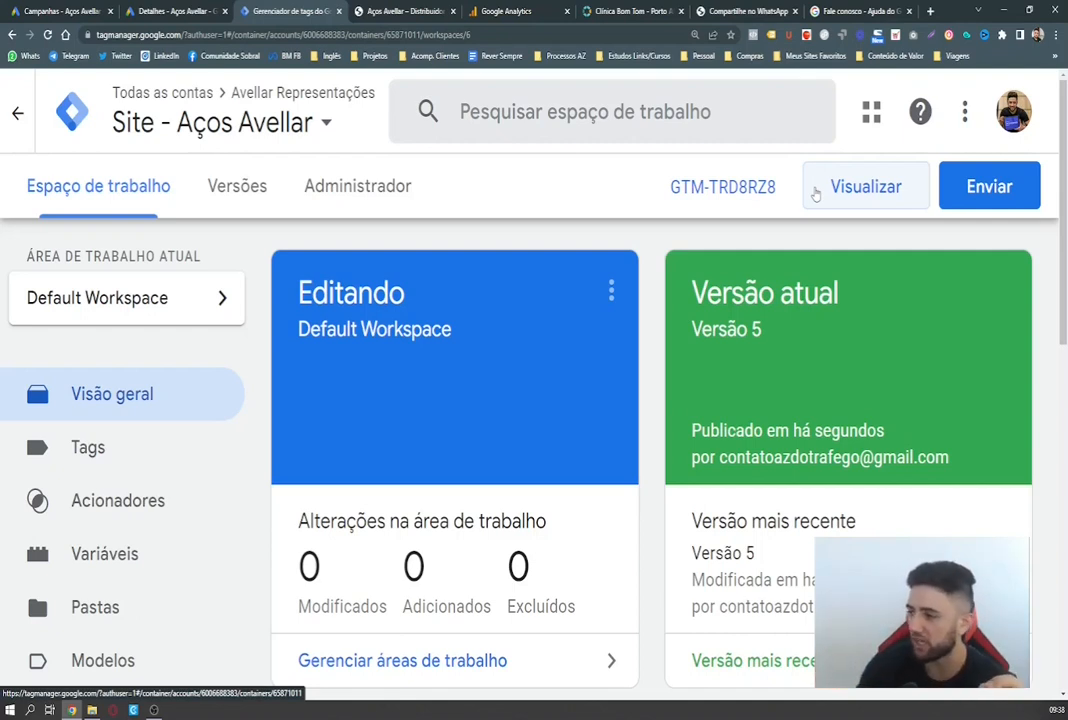
{"action": "left_click", "coordinate": [815, 194]}
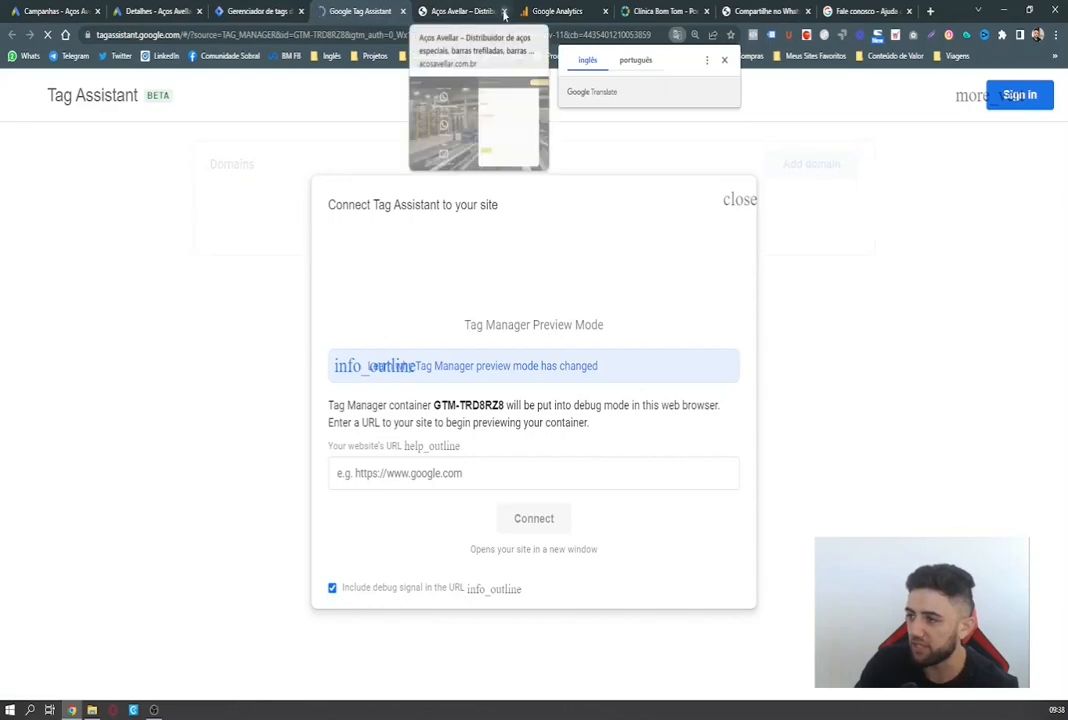
{"action": "left_click", "coordinate": [460, 11]}
{"action": "left_click", "coordinate": [150, 34]}
{"action": "key", "text": "ctrl+c"}
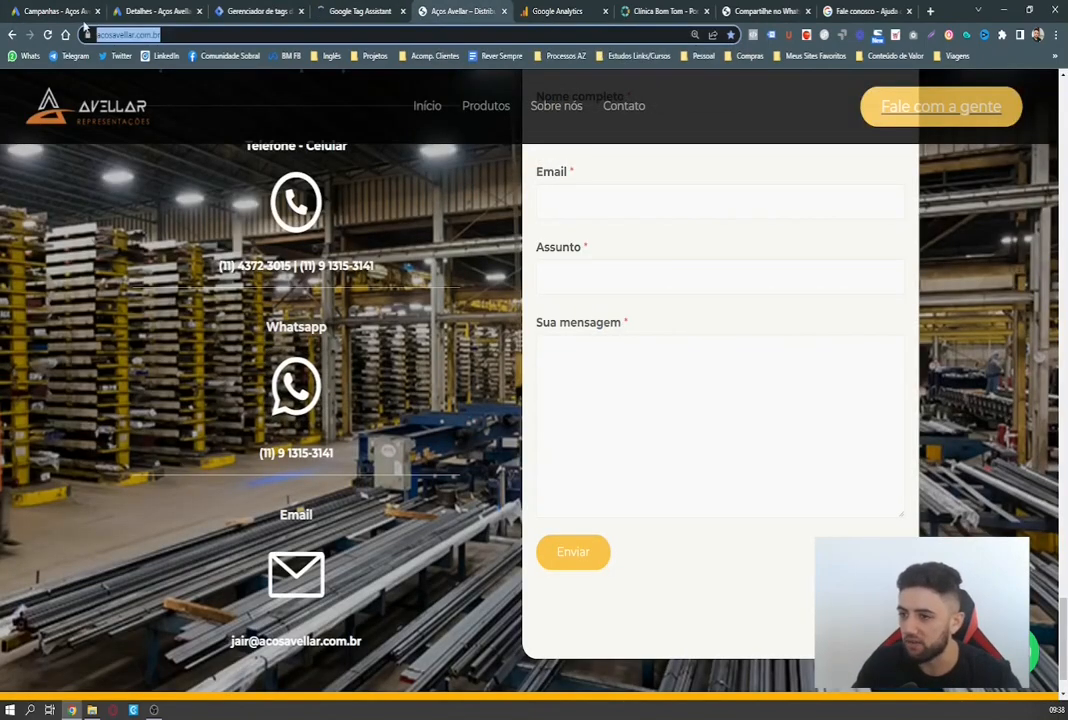
{"action": "left_click", "coordinate": [506, 12]}
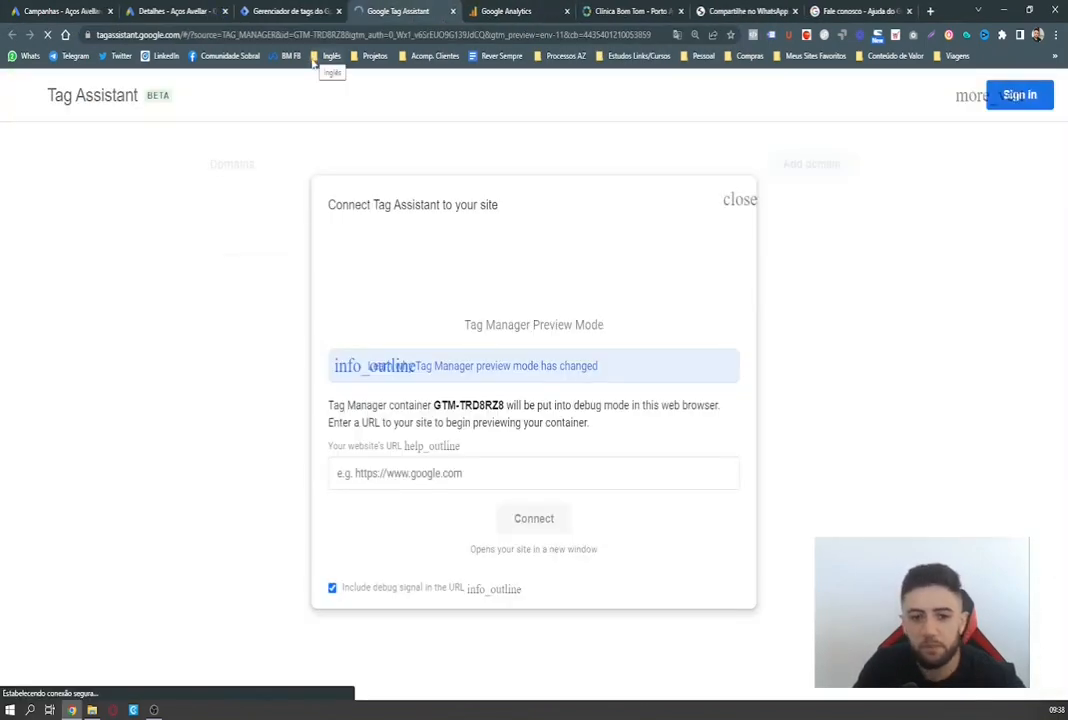
{"action": "left_click", "coordinate": [393, 474]}
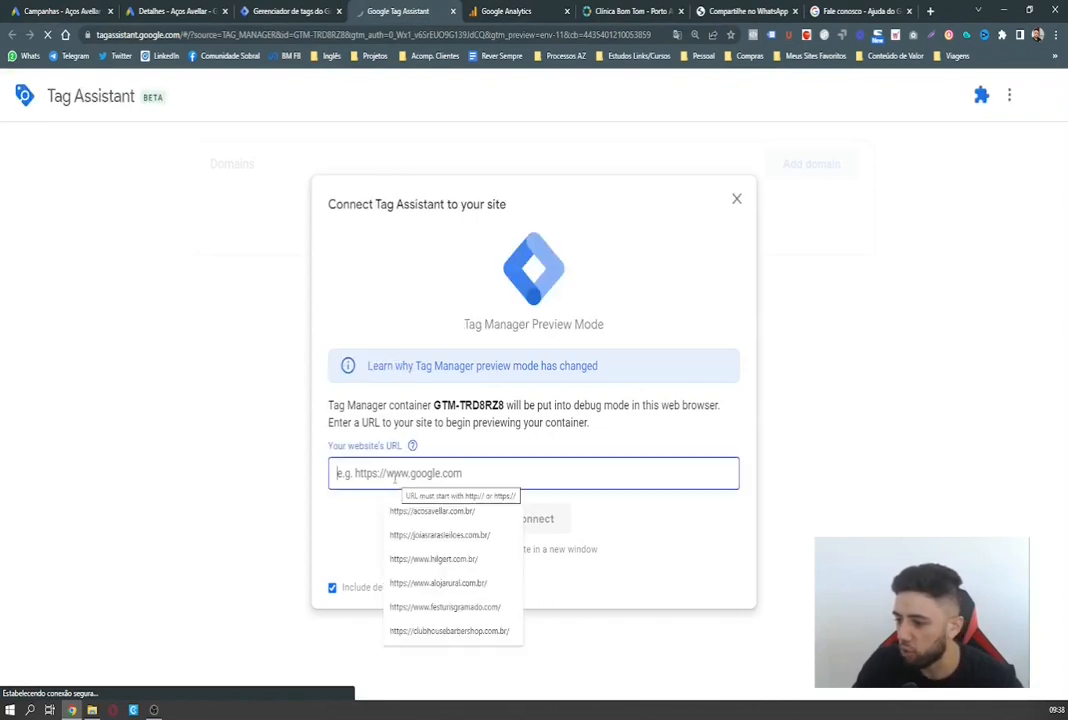
{"action": "key", "text": "ctrl+v"}
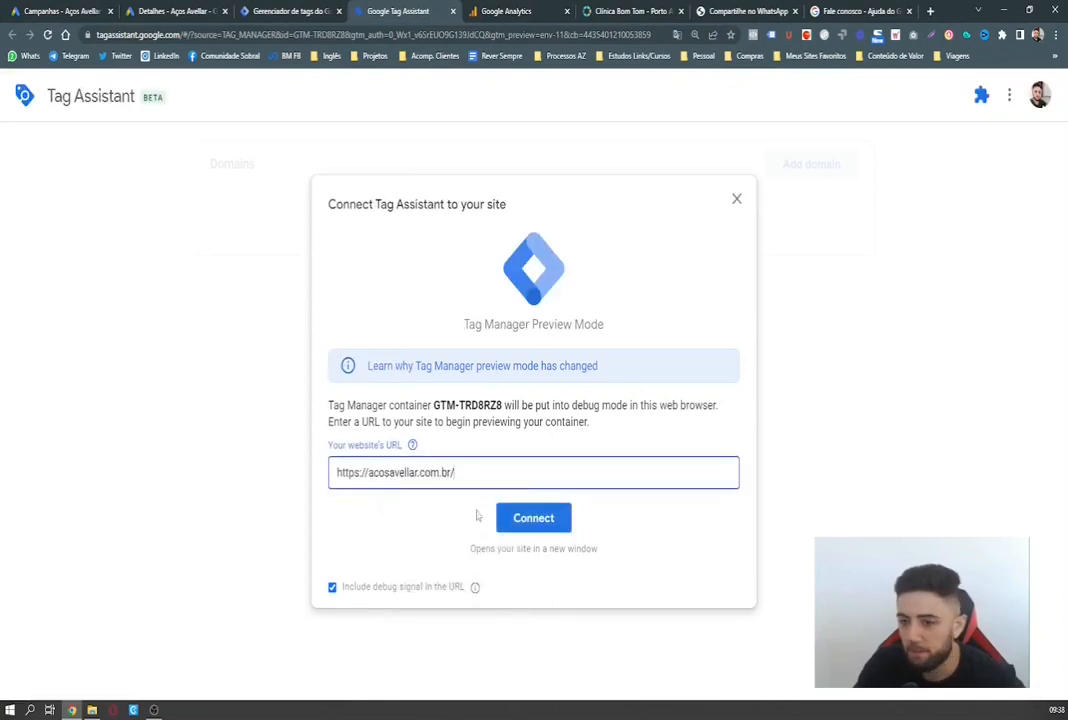
{"action": "left_click", "coordinate": [515, 521]}
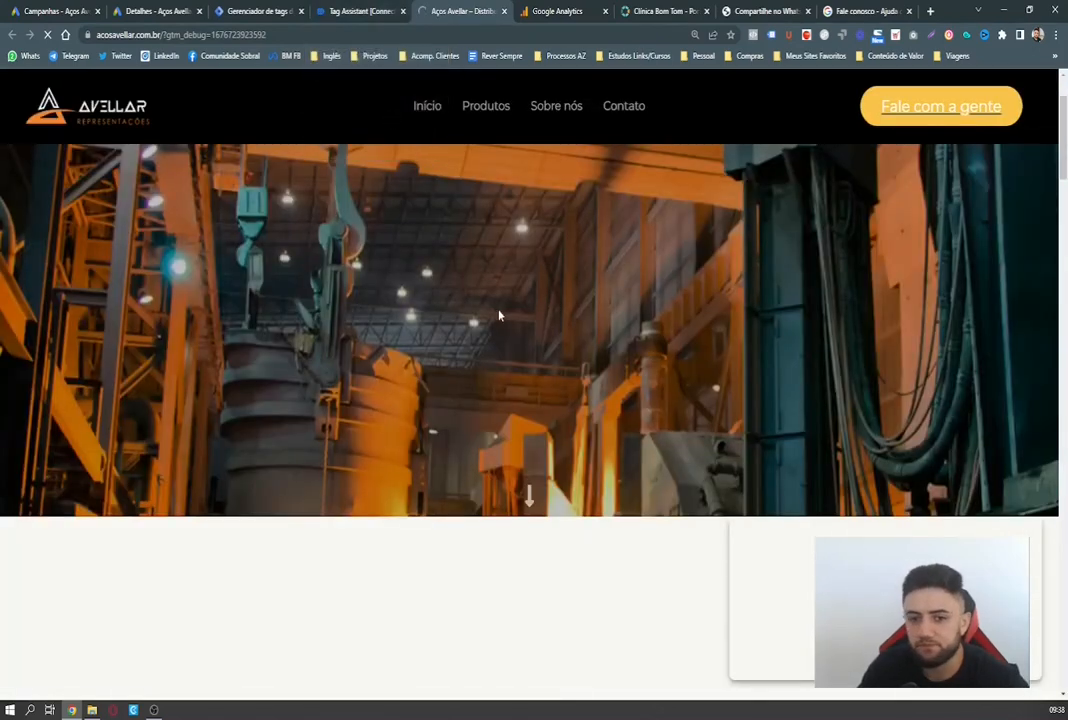
Dismiss the connection notice in Tag Assistant and review which tags fired and did not fire on page load.
{"action": "scroll", "coordinate": [502, 314], "scroll_direction": "down", "scroll_amount": 1}
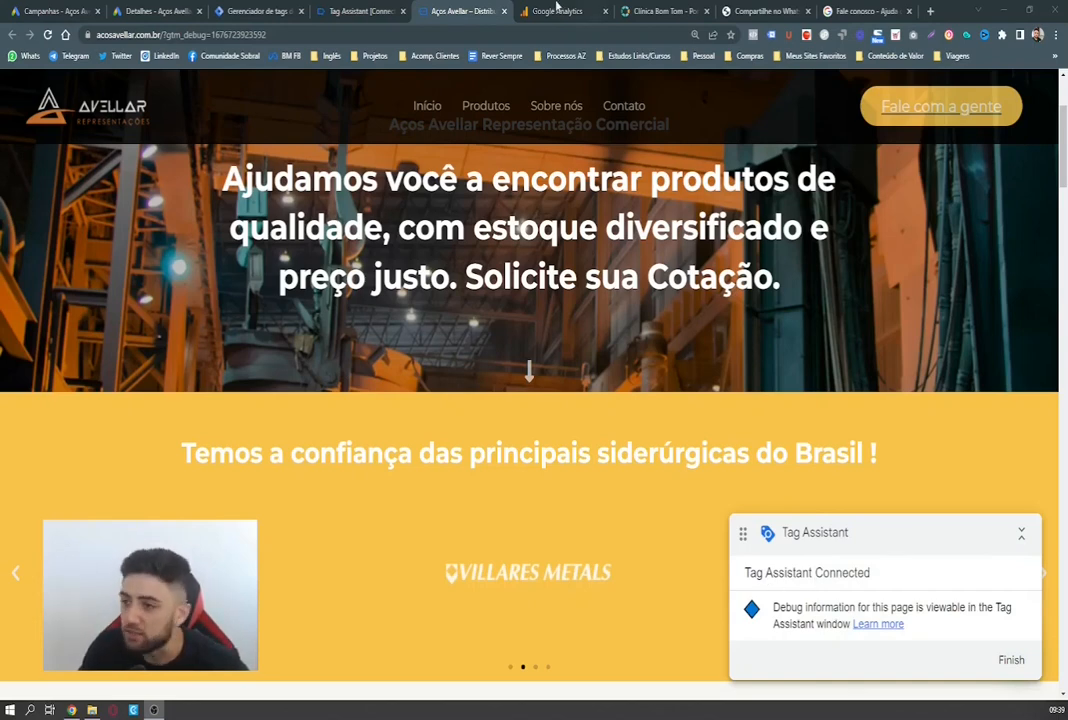
{"action": "left_click", "coordinate": [325, 10]}
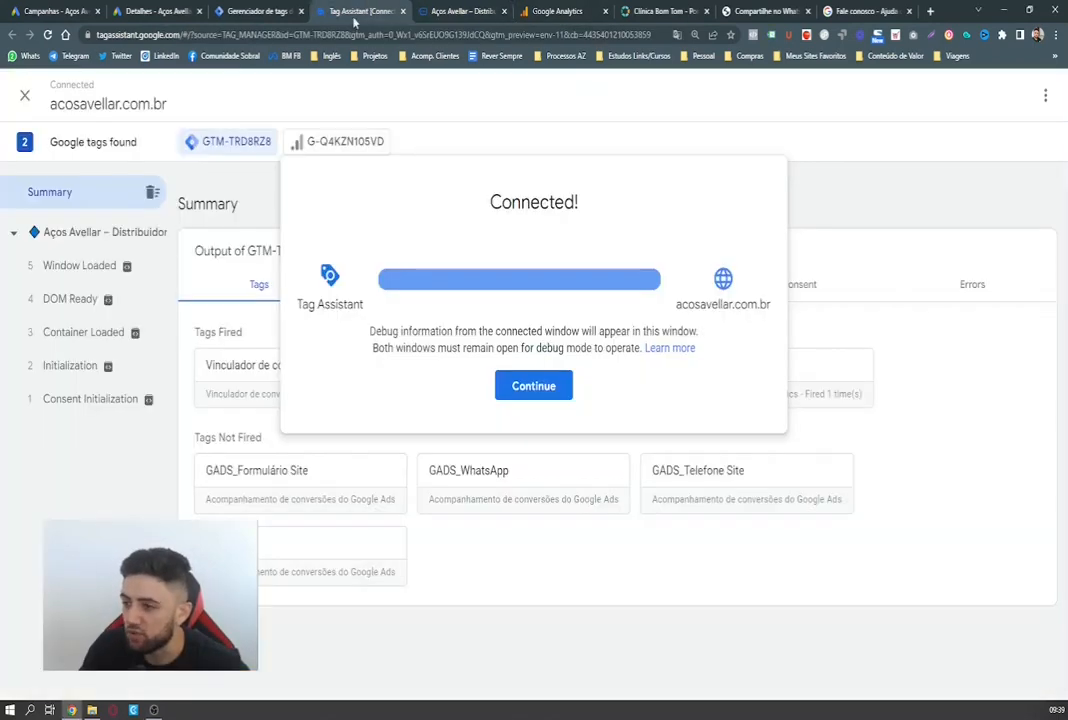
{"action": "left_click", "coordinate": [528, 388]}
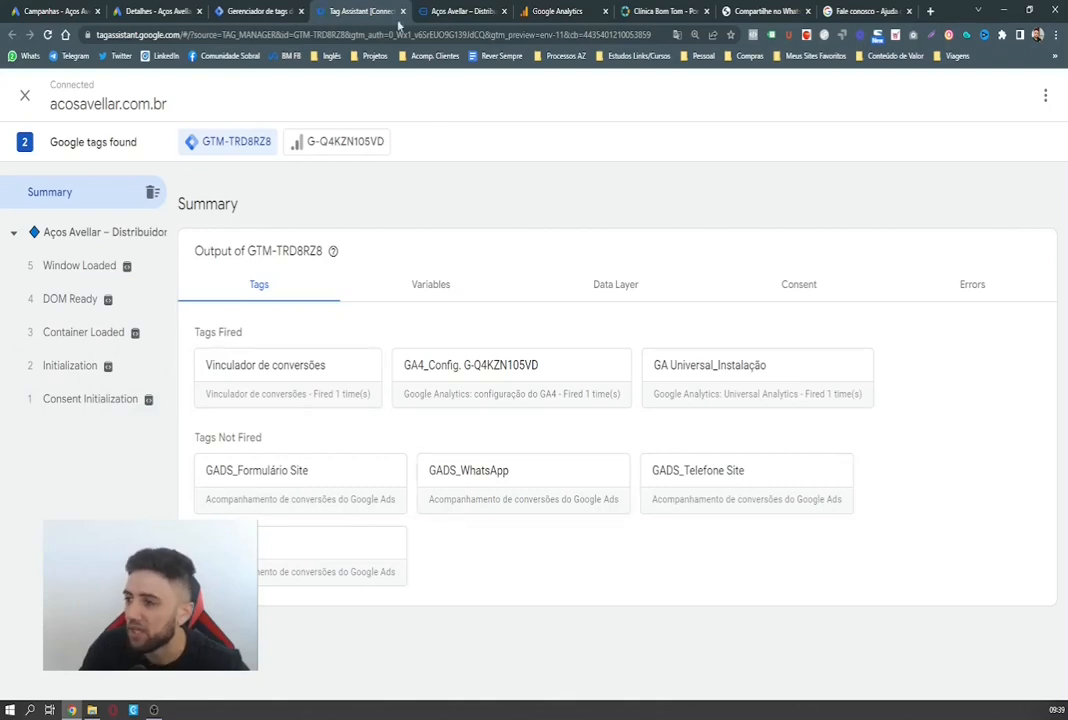
{"action": "left_click", "coordinate": [428, 8]}
{"action": "left_click", "coordinate": [360, 11]}
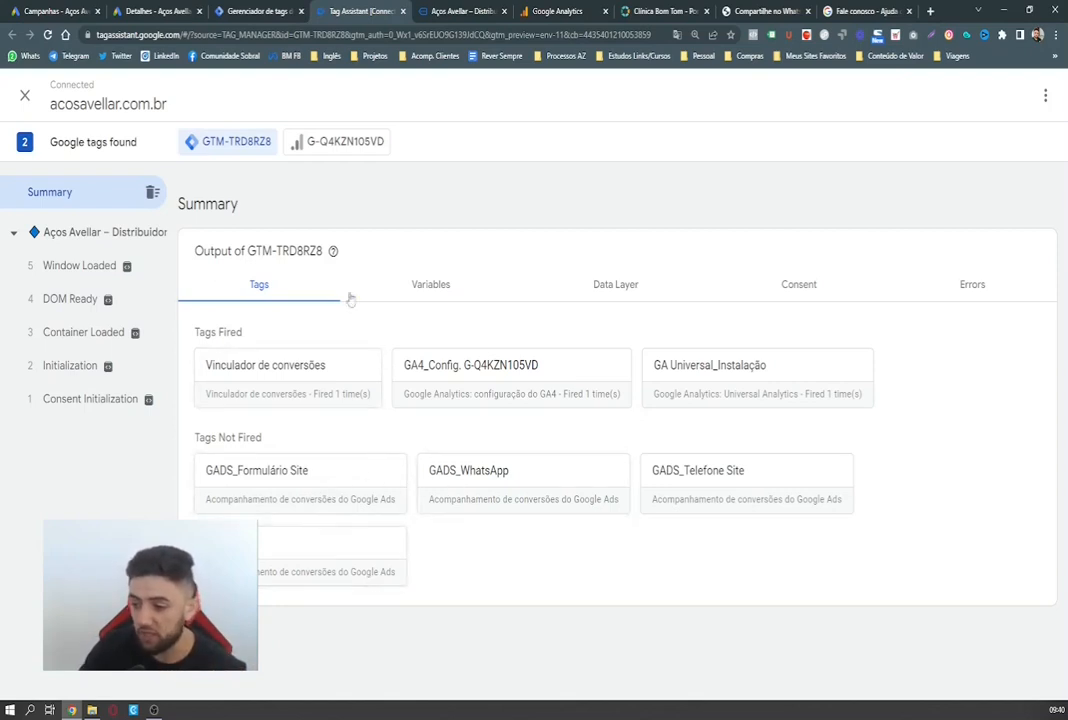
Follow the WhatsApp link in the contact section of the previewed Aços Avellar site to trigger the conversion.
{"action": "left_click", "coordinate": [435, 12]}
{"action": "scroll", "coordinate": [418, 434], "scroll_direction": "down", "scroll_amount": 10}
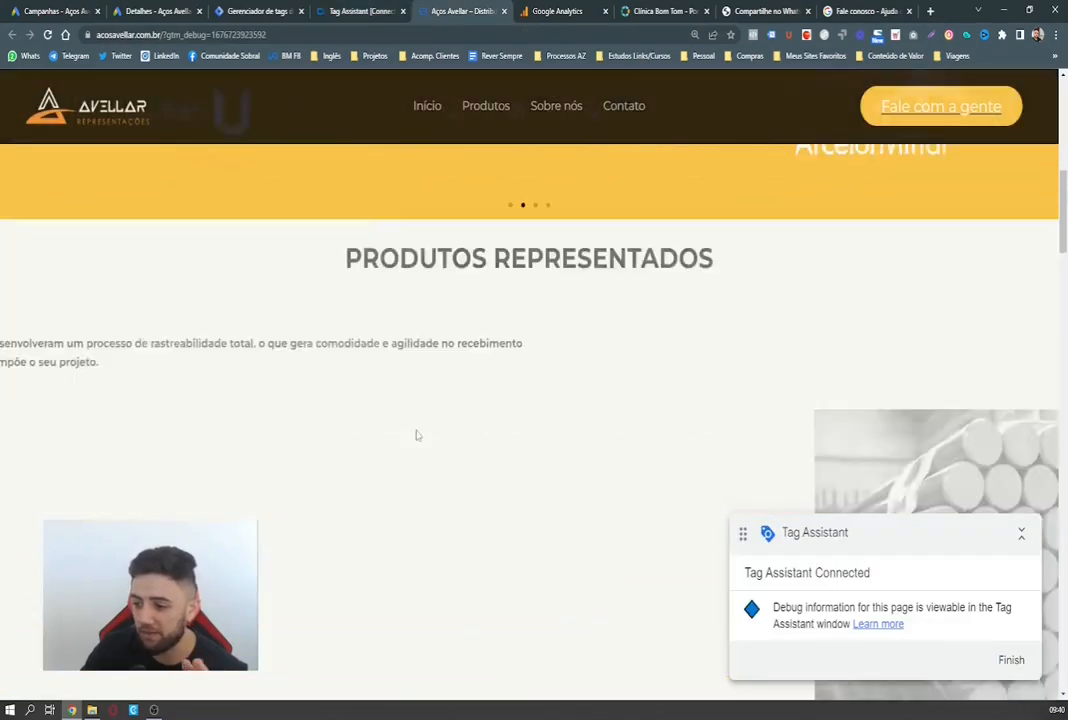
{"action": "scroll", "coordinate": [418, 434], "scroll_direction": "down", "scroll_amount": 10}
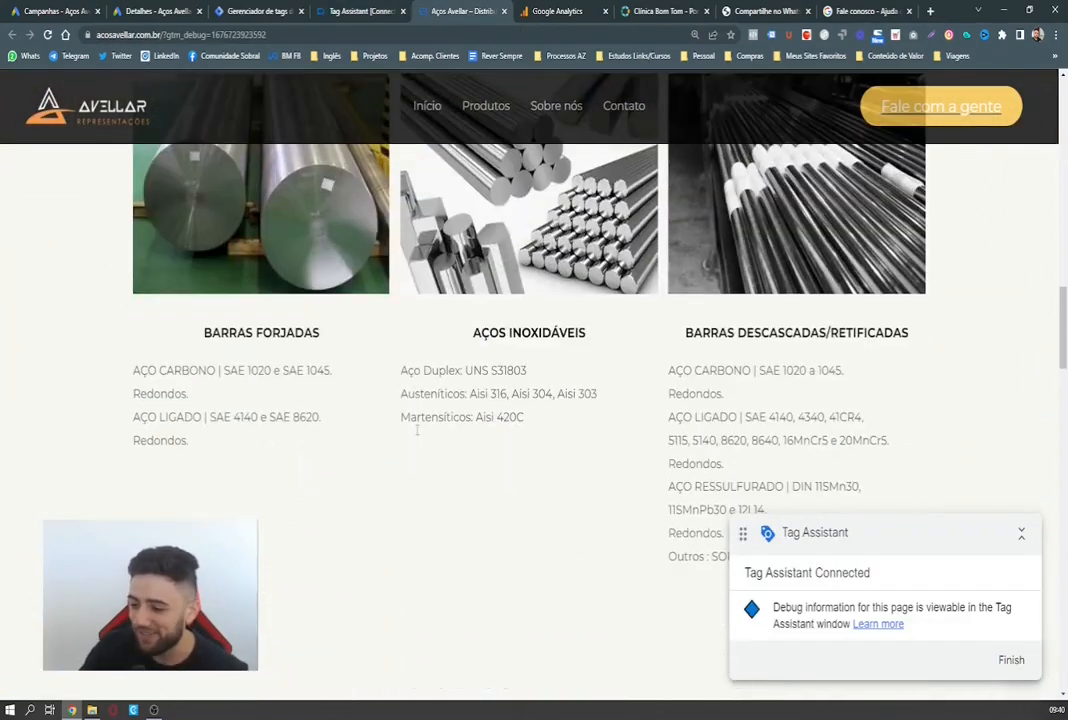
{"action": "scroll", "coordinate": [418, 434], "scroll_direction": "down", "scroll_amount": 15}
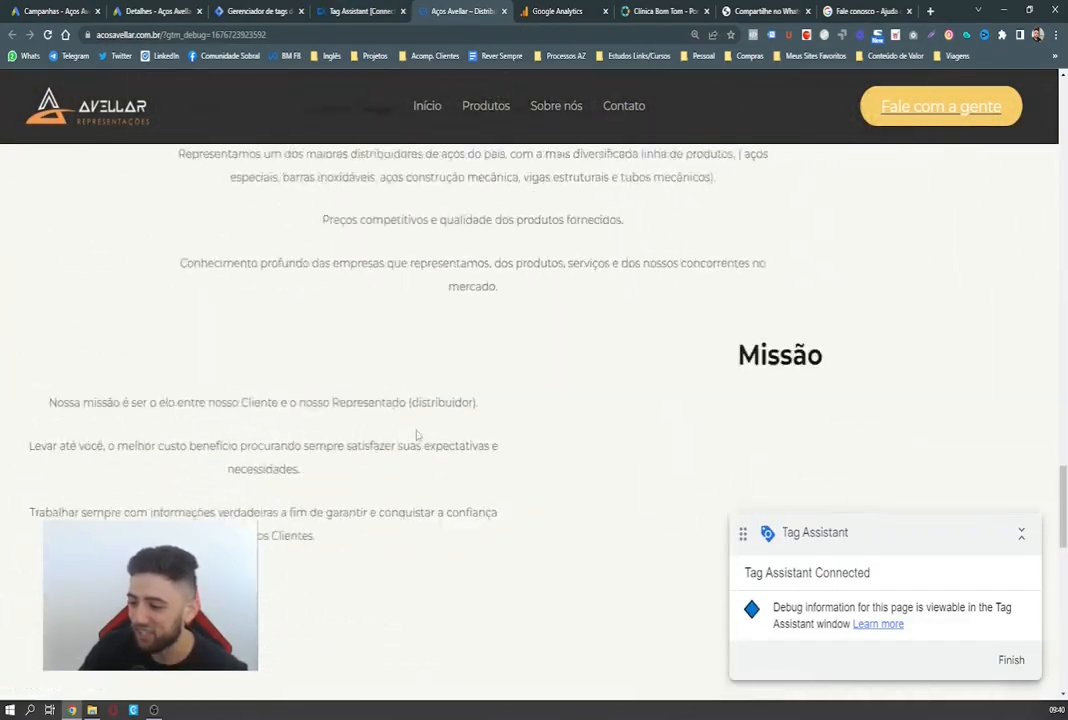
{"action": "scroll", "coordinate": [418, 434], "scroll_direction": "down", "scroll_amount": 3}
{"action": "scroll", "coordinate": [297, 390], "scroll_direction": "up", "scroll_amount": 1}
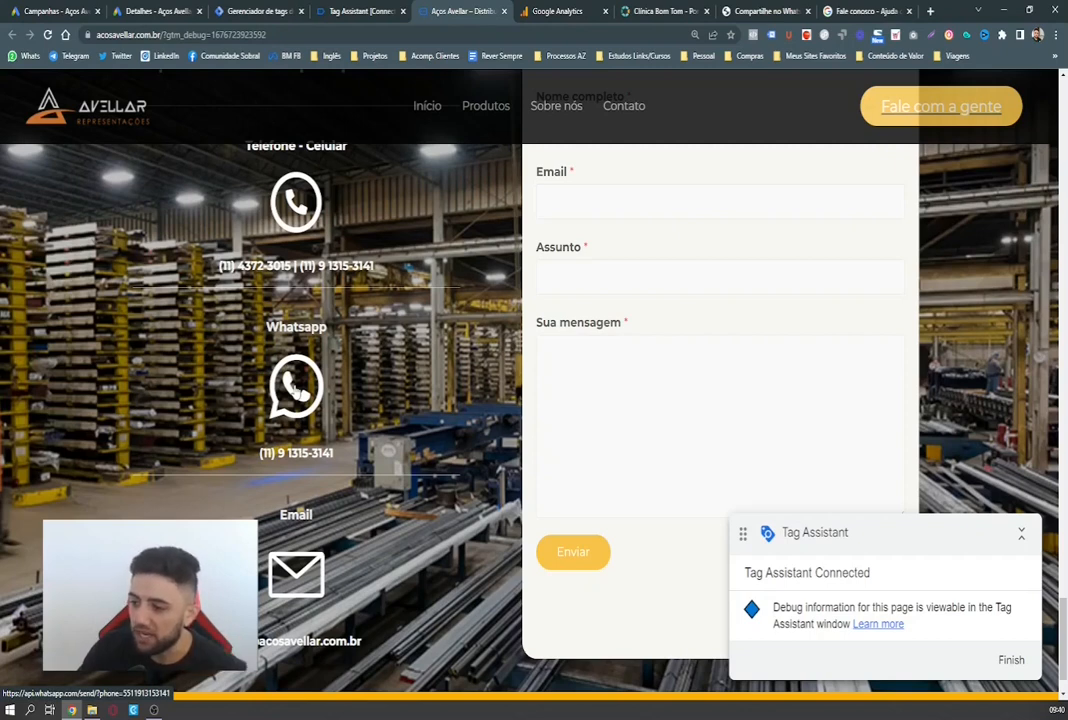
{"action": "left_click", "coordinate": [294, 390]}
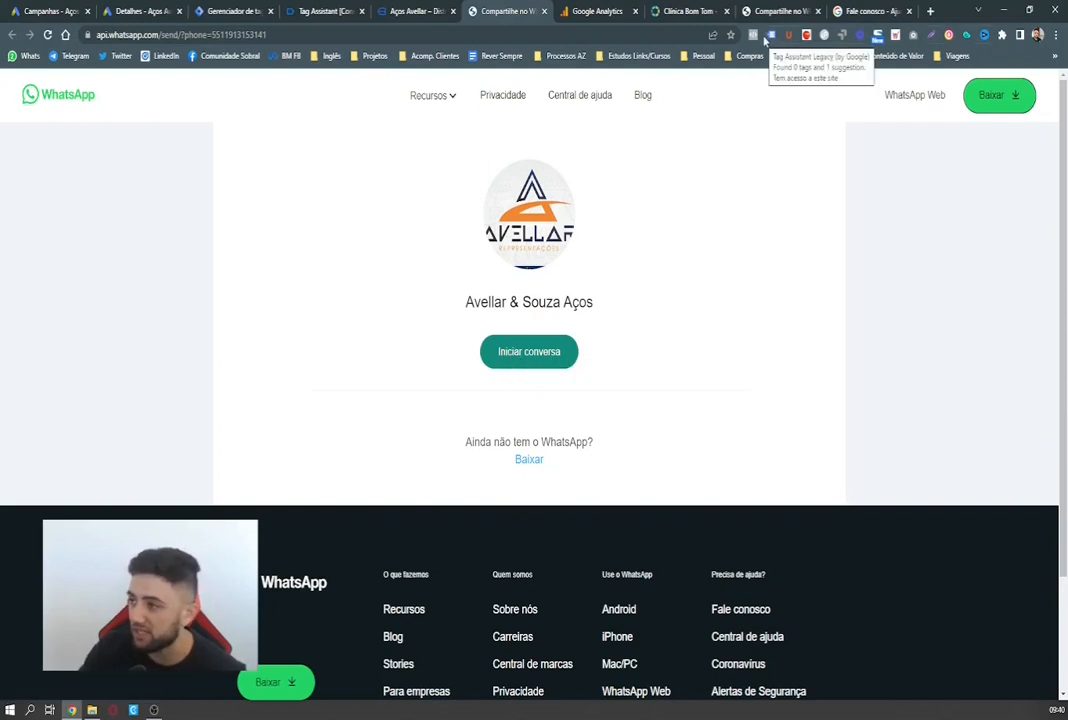
Inspect the WhatsApp page with Tag Assistant Legacy, and check the preview summary's Tags Fired list for GADS_WhatsApp.
{"action": "left_click", "coordinate": [771, 37]}
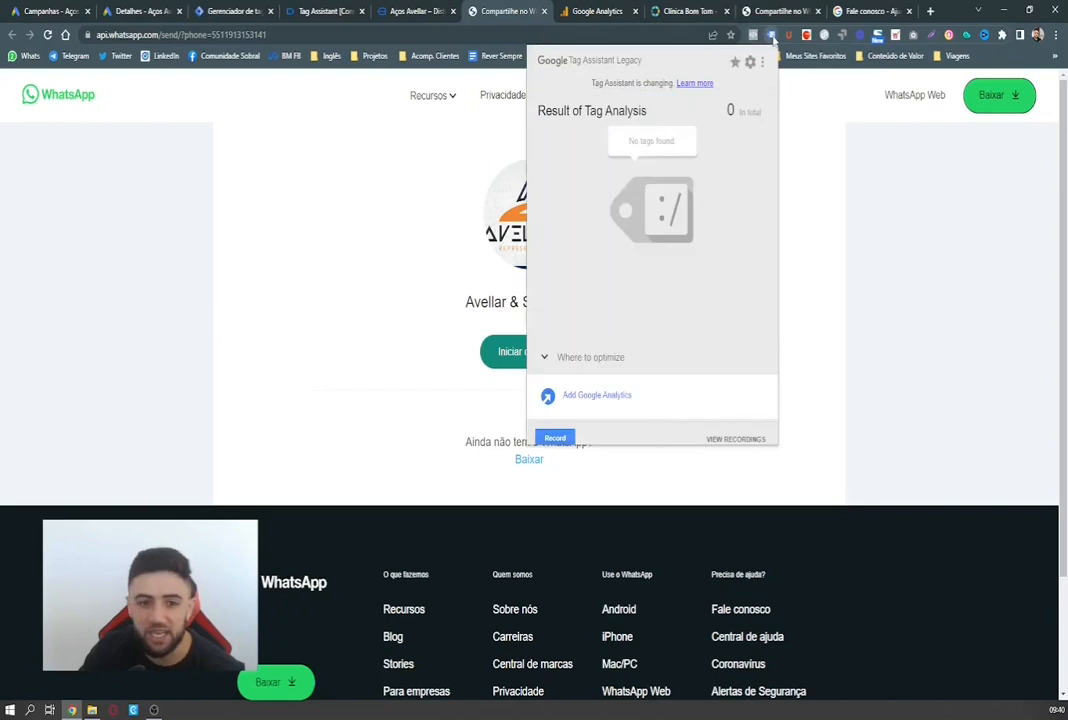
{"action": "left_click", "coordinate": [772, 37]}
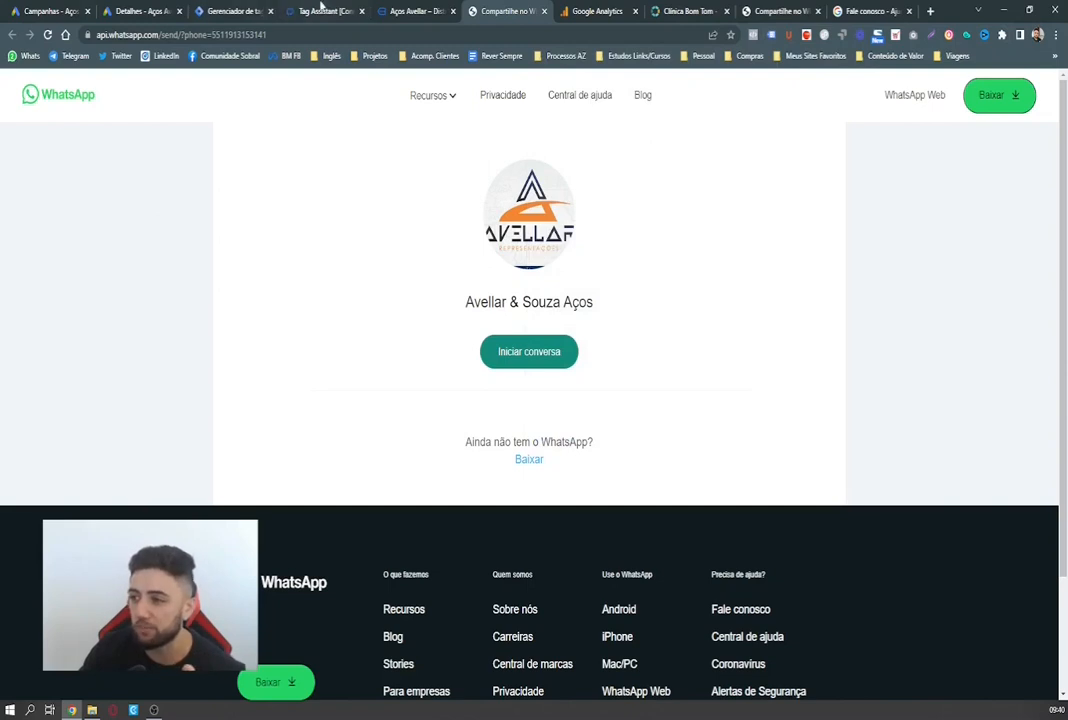
{"action": "left_click", "coordinate": [305, 11]}
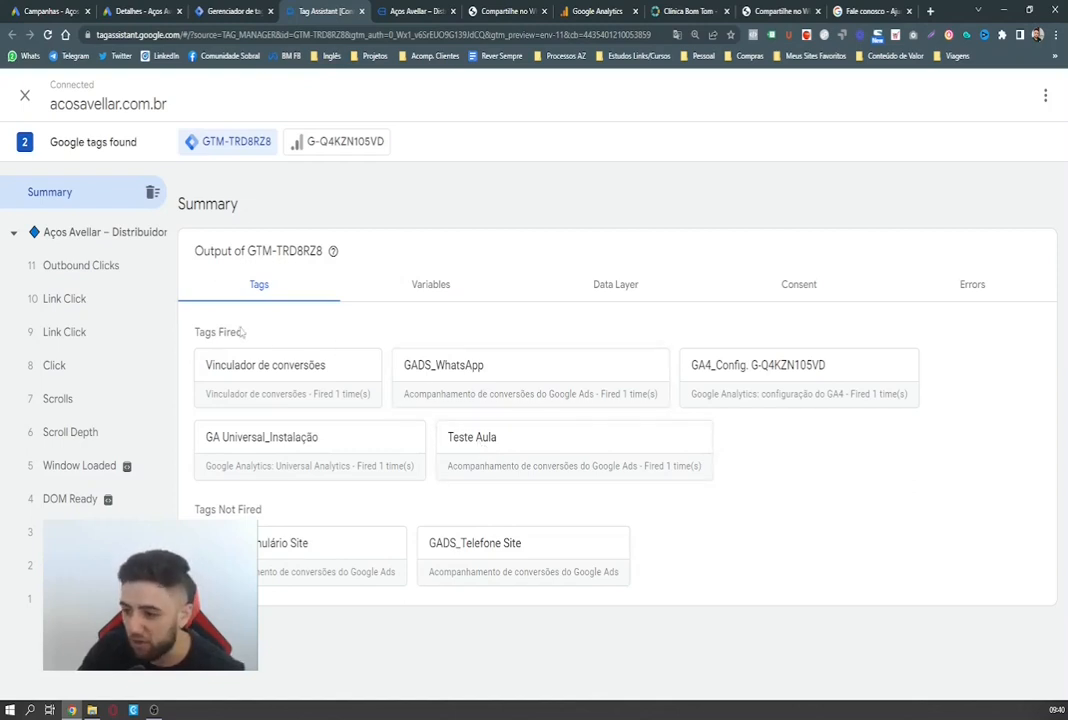
{"action": "left_click_drag", "start_coordinate": [250, 334], "coordinate": [192, 333]}
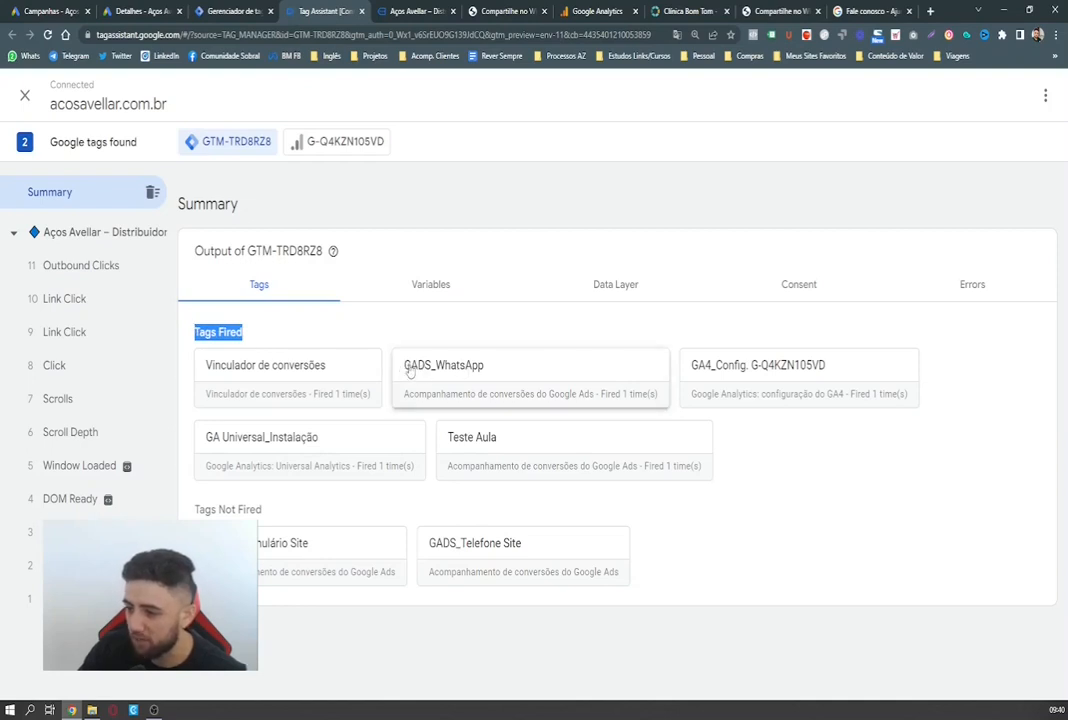
{"action": "left_click_drag", "start_coordinate": [404, 366], "coordinate": [481, 370]}
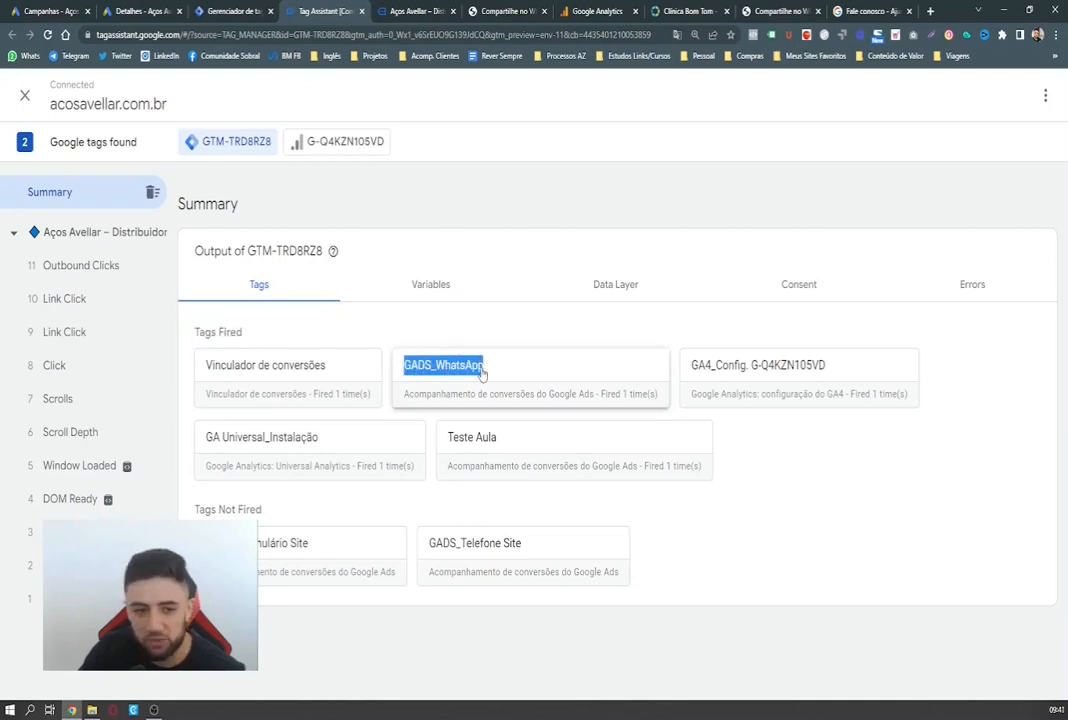
Compare the Aços Avellar site and its WhatsApp page with the GADS_WhatsApp tag details and firing triggers in Tag Assistant.
{"action": "left_click", "coordinate": [405, 11]}
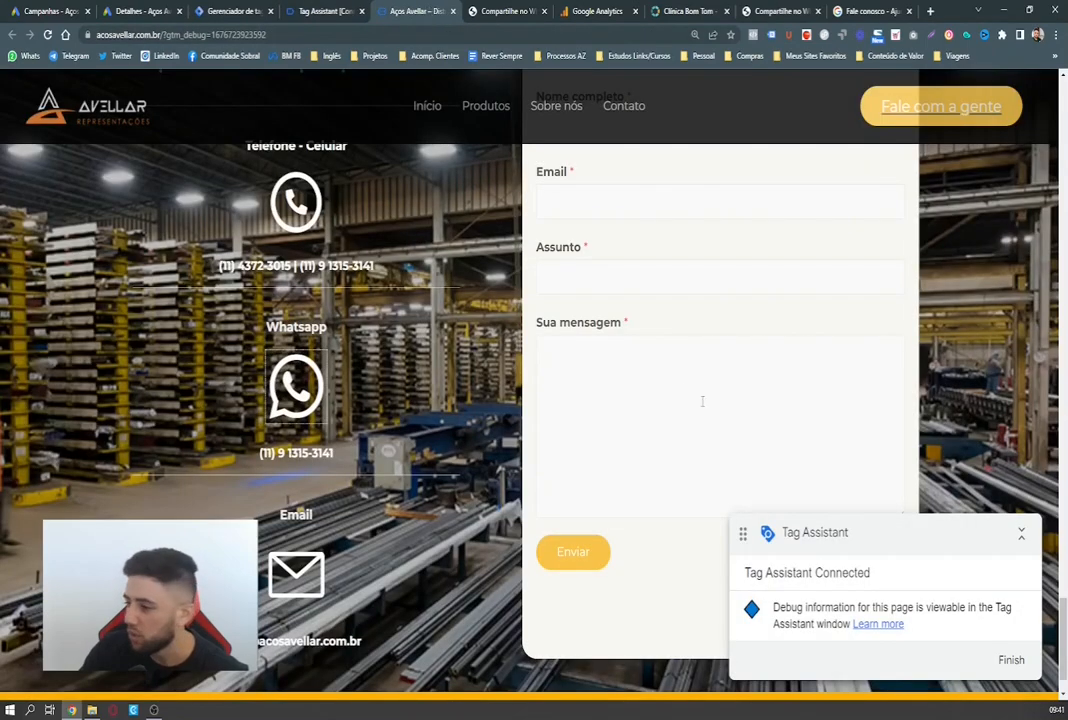
{"action": "left_click", "coordinate": [513, 10]}
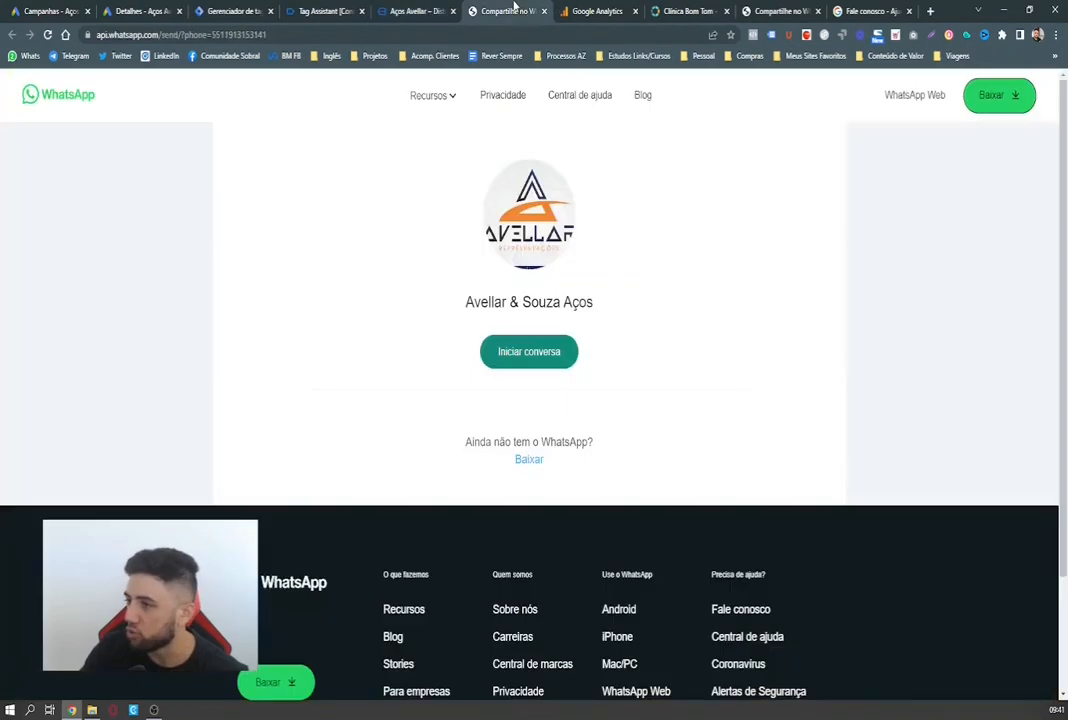
{"action": "left_click", "coordinate": [412, 11]}
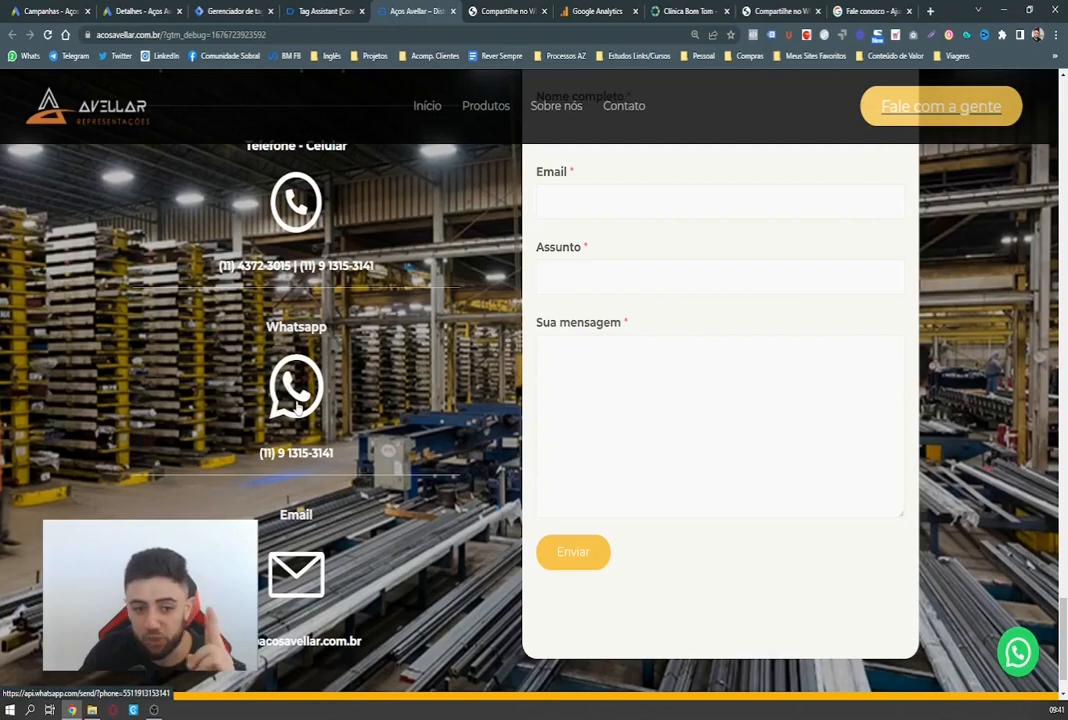
{"action": "left_click", "coordinate": [308, 9]}
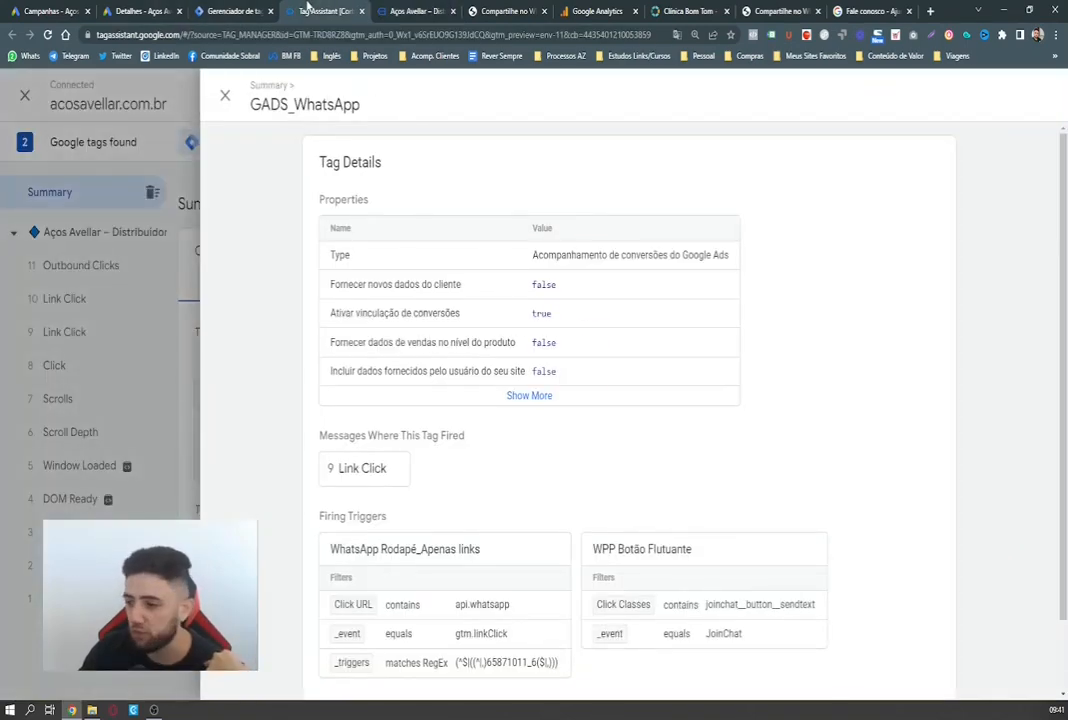
{"action": "left_click", "coordinate": [428, 7]}
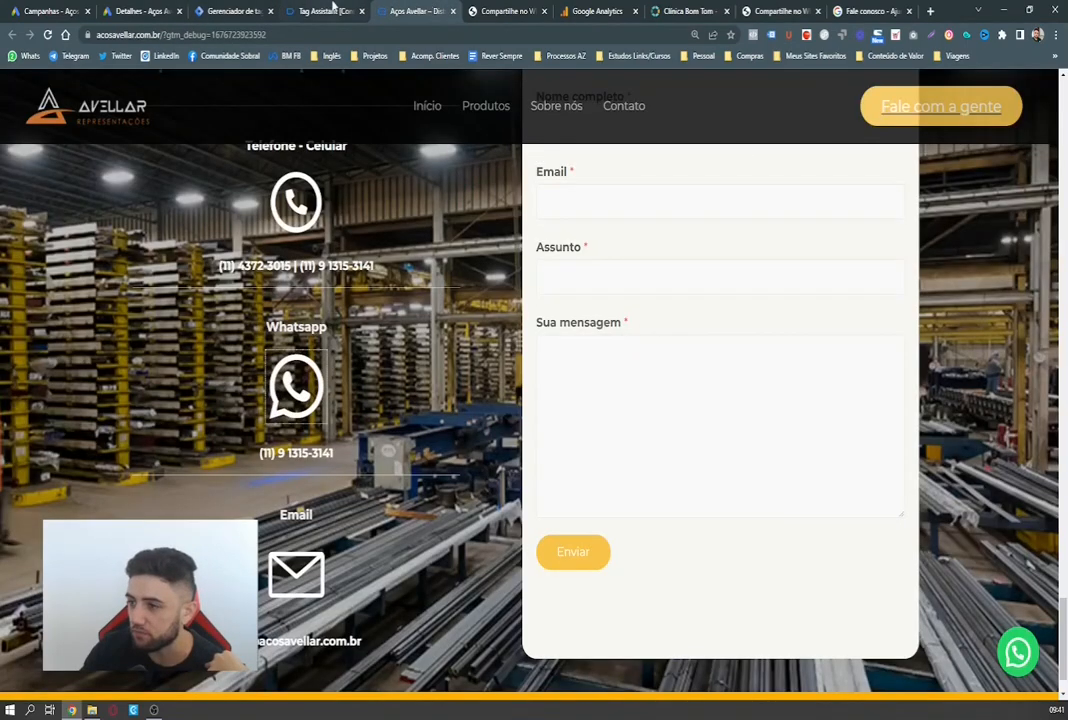
{"action": "left_click", "coordinate": [333, 8]}
{"action": "left_click", "coordinate": [222, 98]}
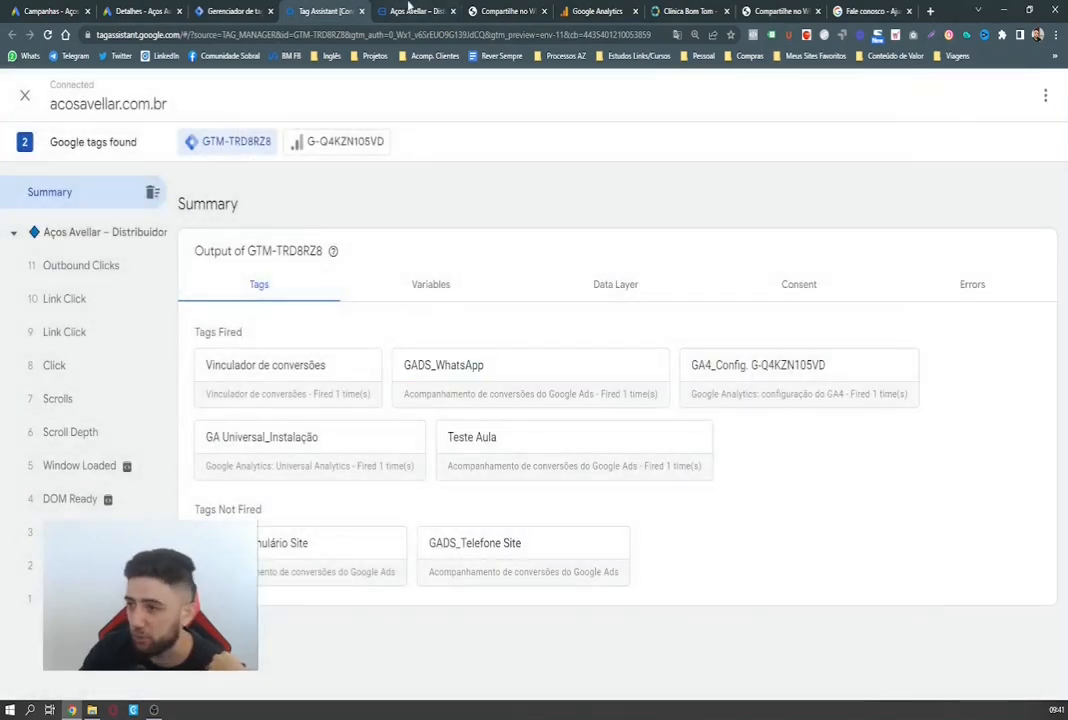
Open the floating WhatsApp chat on the Aços Avellar site, check the Tag Assistant summary, and close the chat box.
{"action": "left_click", "coordinate": [407, 7]}
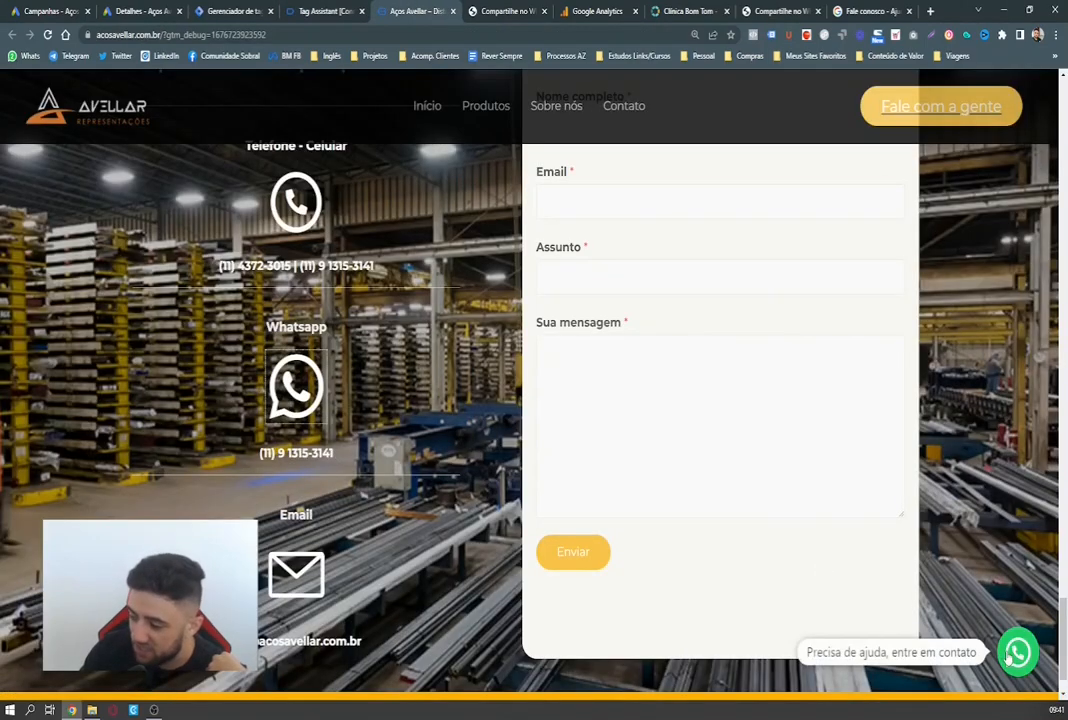
{"action": "left_click", "coordinate": [1012, 654]}
{"action": "left_click", "coordinate": [313, 7]}
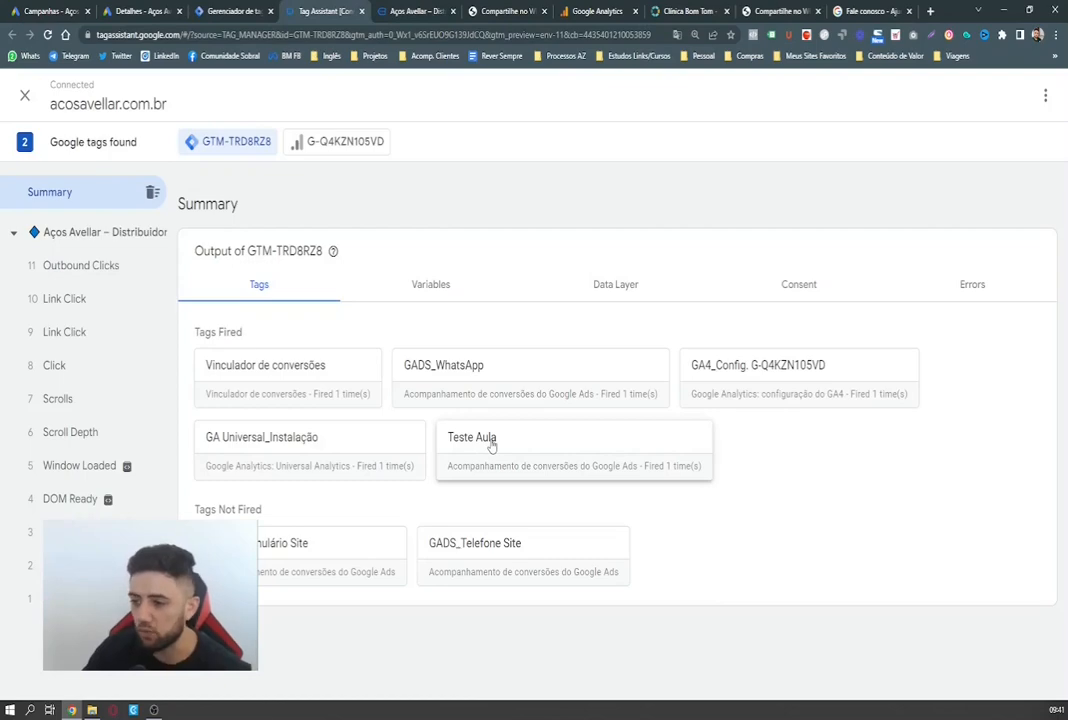
{"action": "left_click", "coordinate": [410, 10]}
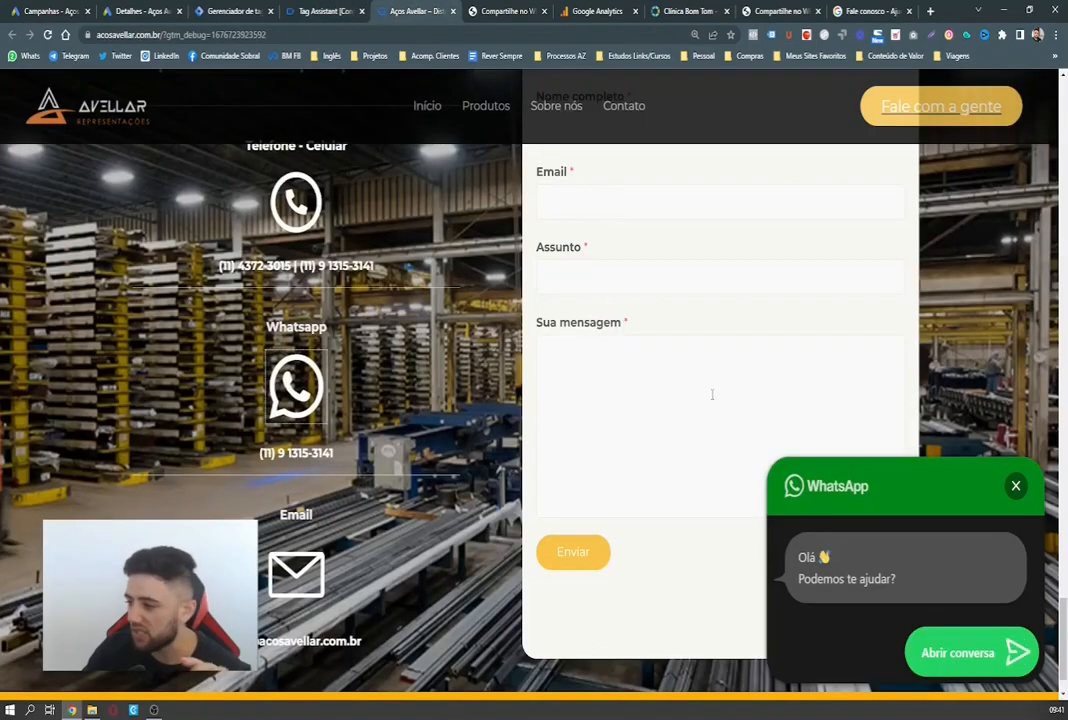
{"action": "left_click", "coordinate": [1015, 486]}
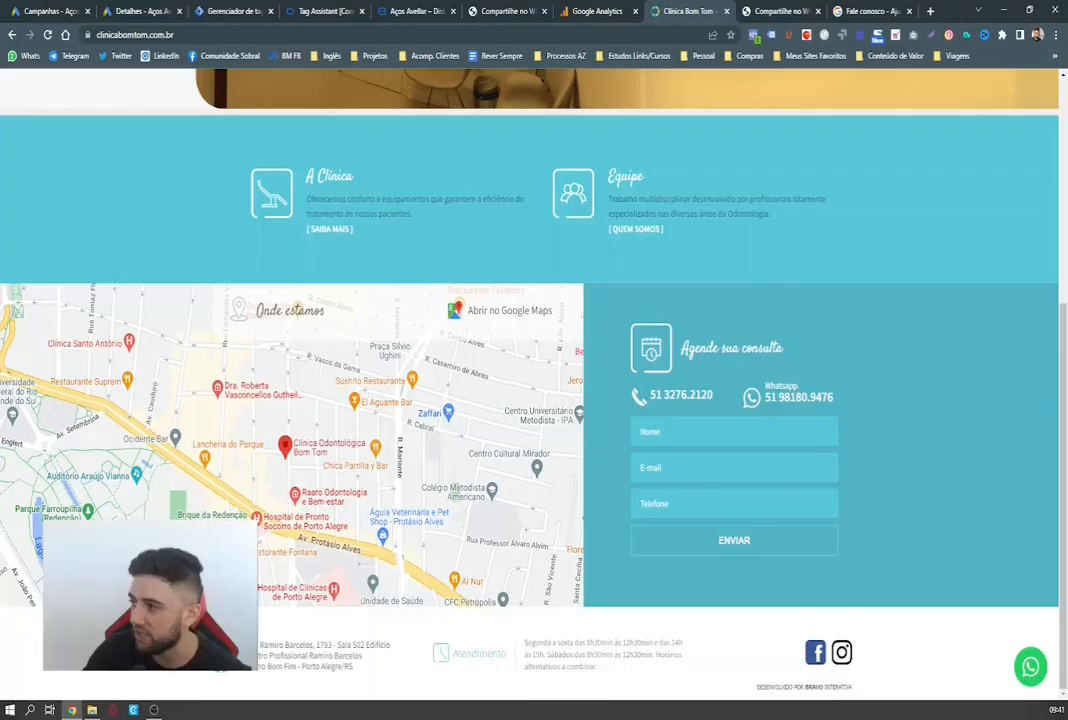
Close the extra WhatsApp page, follow Clínica Bom Tom's floating WhatsApp link to see its destination, and return to the clinic's site.
{"action": "left_click", "coordinate": [818, 11]}
{"action": "left_click_drag", "start_coordinate": [683, 10], "coordinate": [592, 10]}
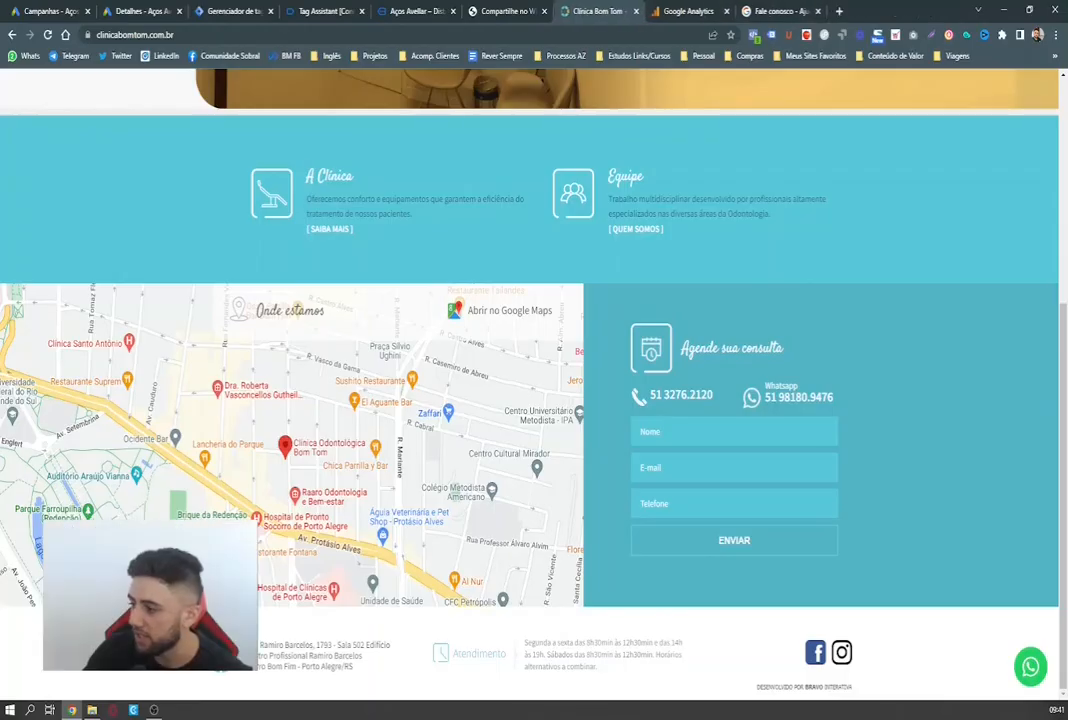
{"action": "left_click", "coordinate": [1031, 672]}
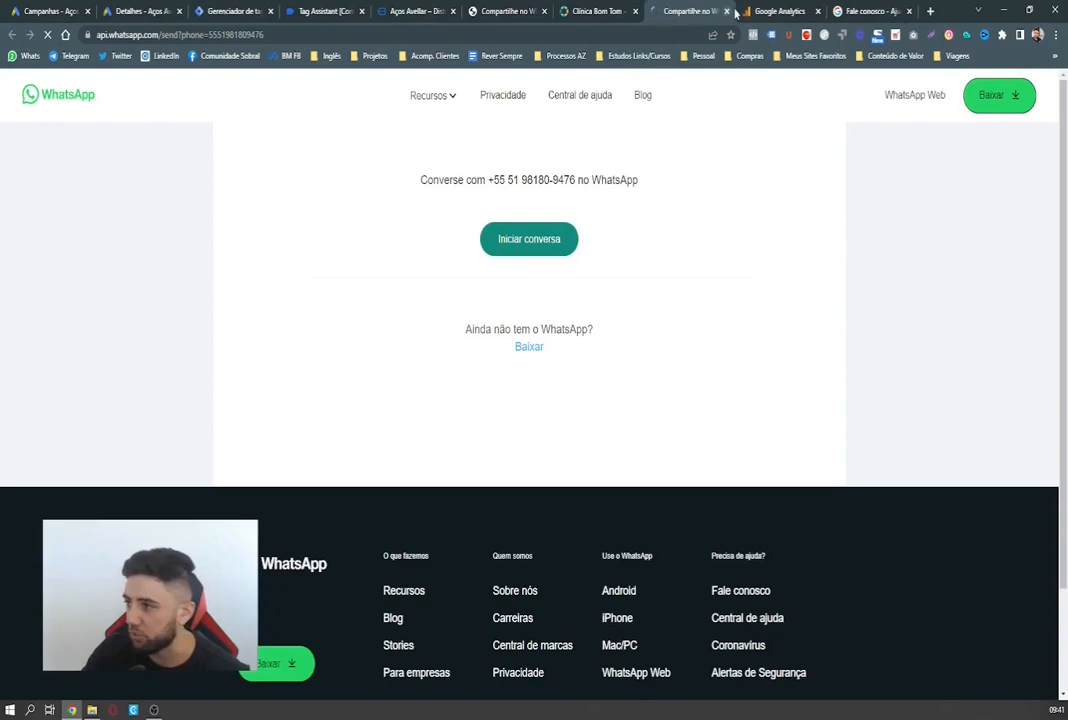
{"action": "left_click", "coordinate": [611, 15]}
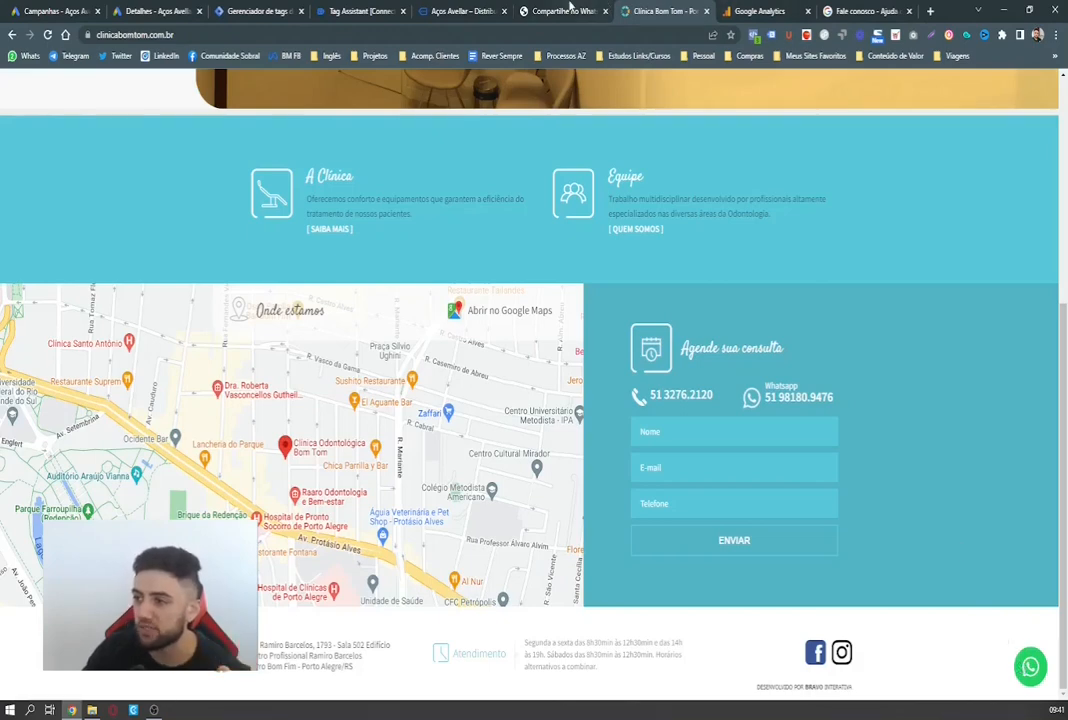
Return to the Aços Avellar site and review the fired and unfired tags in the Tag Assistant summary.
{"action": "left_click", "coordinate": [516, 9]}
{"action": "left_click", "coordinate": [494, 11]}
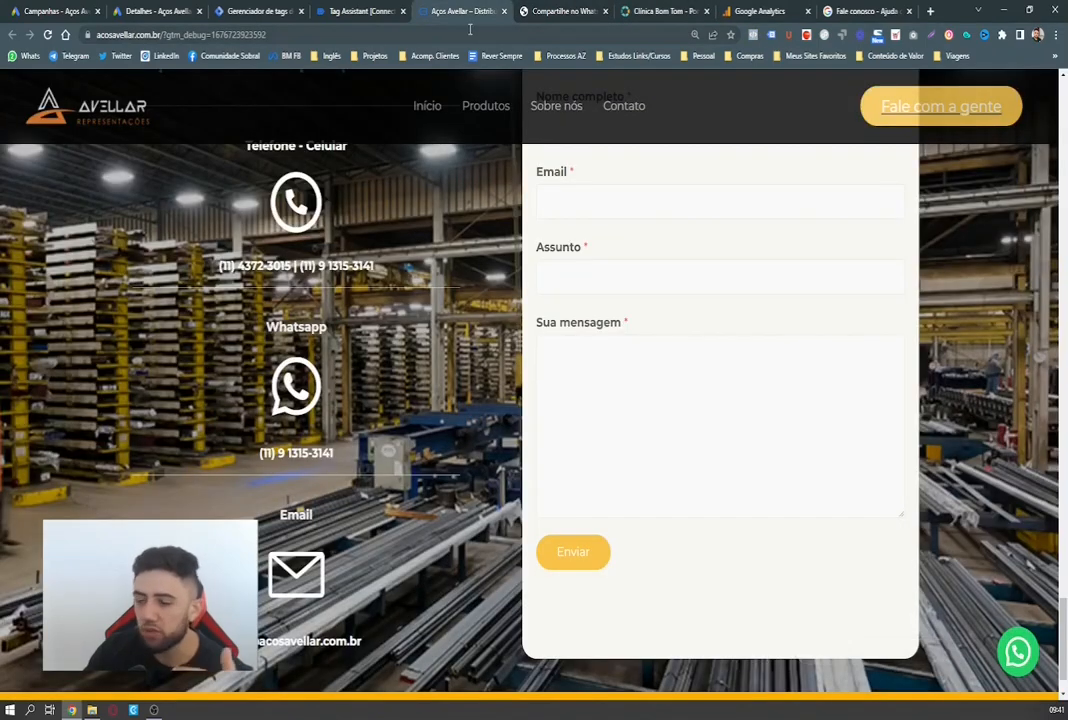
{"action": "left_click", "coordinate": [340, 10]}
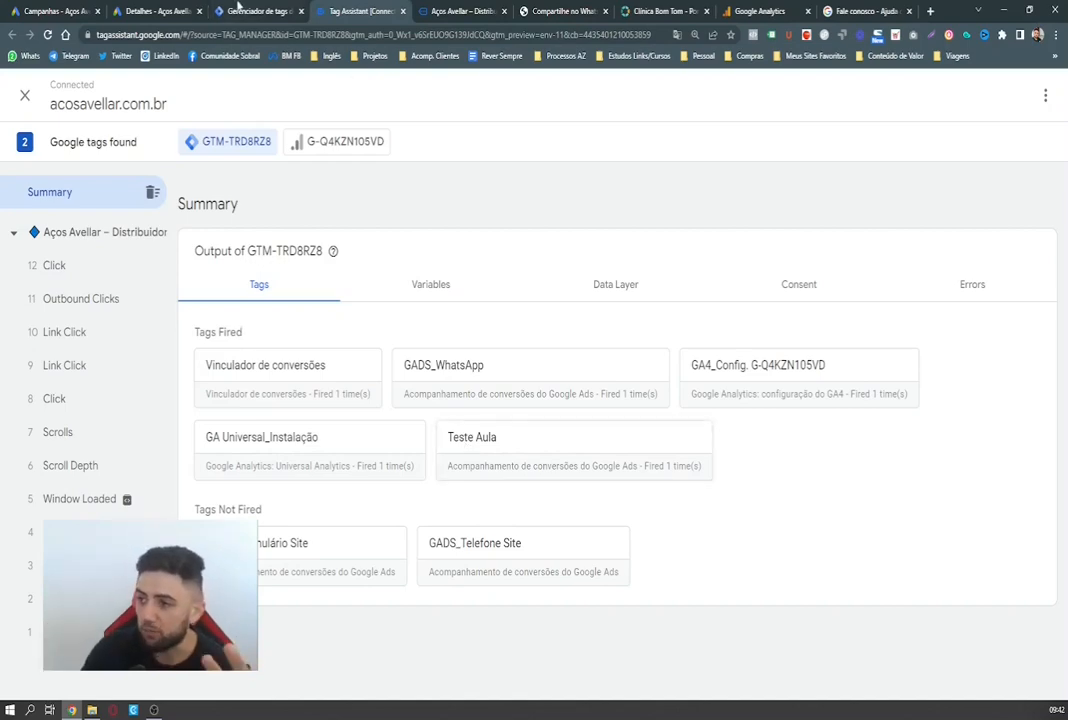
Examine the contact links, the contact form with its send button, and the other sections of the Aços Avellar site.
{"action": "left_click", "coordinate": [452, 11]}
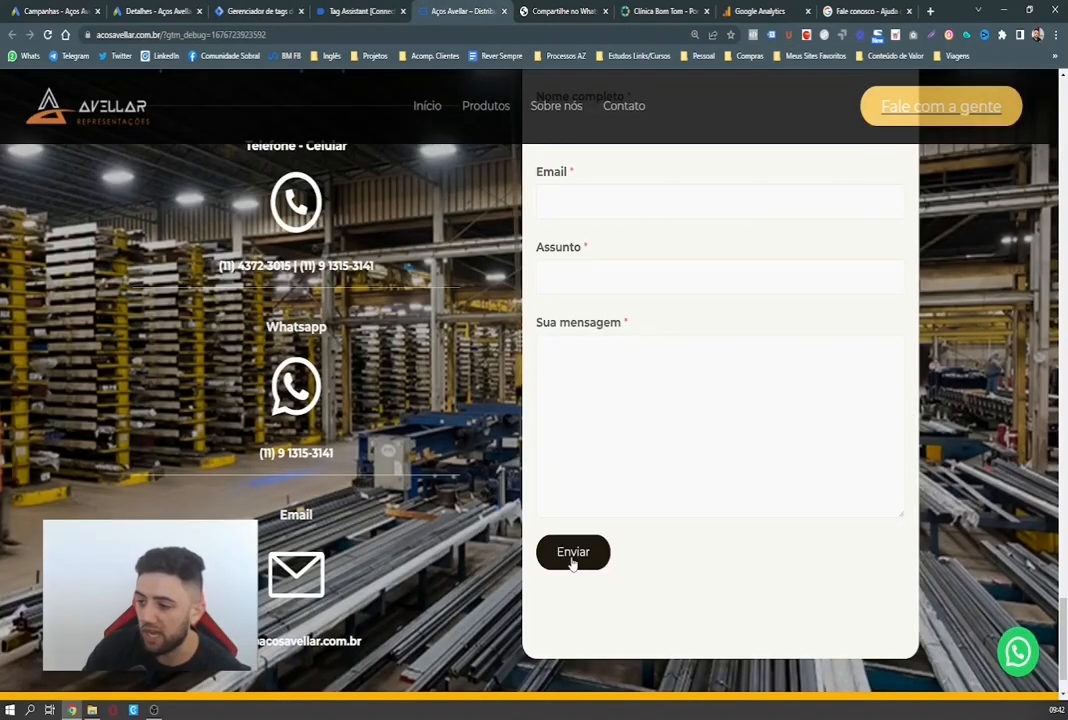
{"action": "scroll", "coordinate": [361, 530], "scroll_direction": "up", "scroll_amount": 1}
{"action": "scroll", "coordinate": [361, 530], "scroll_direction": "up", "scroll_amount": 2}
{"action": "scroll", "coordinate": [327, 300], "scroll_direction": "down", "scroll_amount": 1}
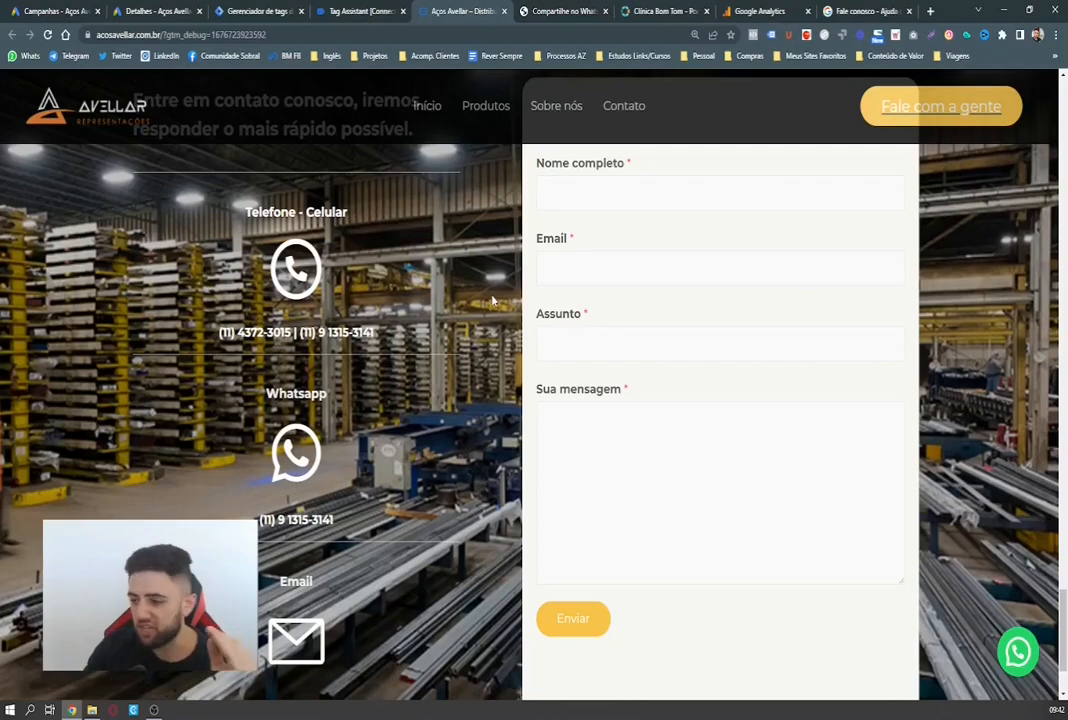
{"action": "scroll", "coordinate": [475, 446], "scroll_direction": "down", "scroll_amount": 2}
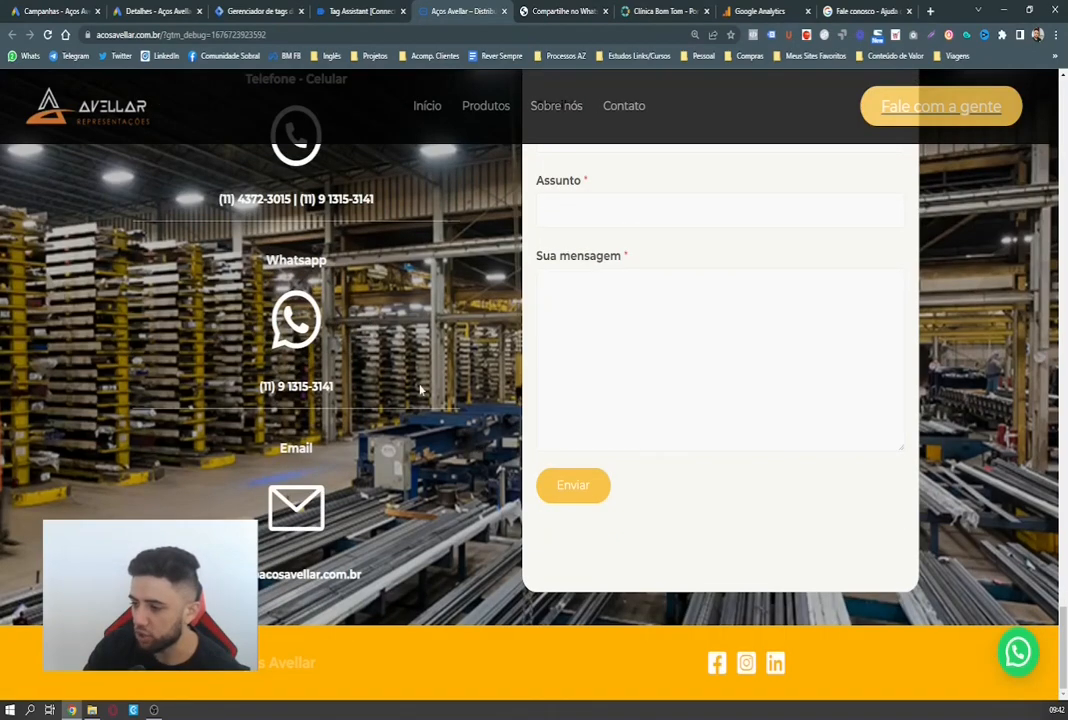
{"action": "scroll", "coordinate": [422, 389], "scroll_direction": "up", "scroll_amount": 2}
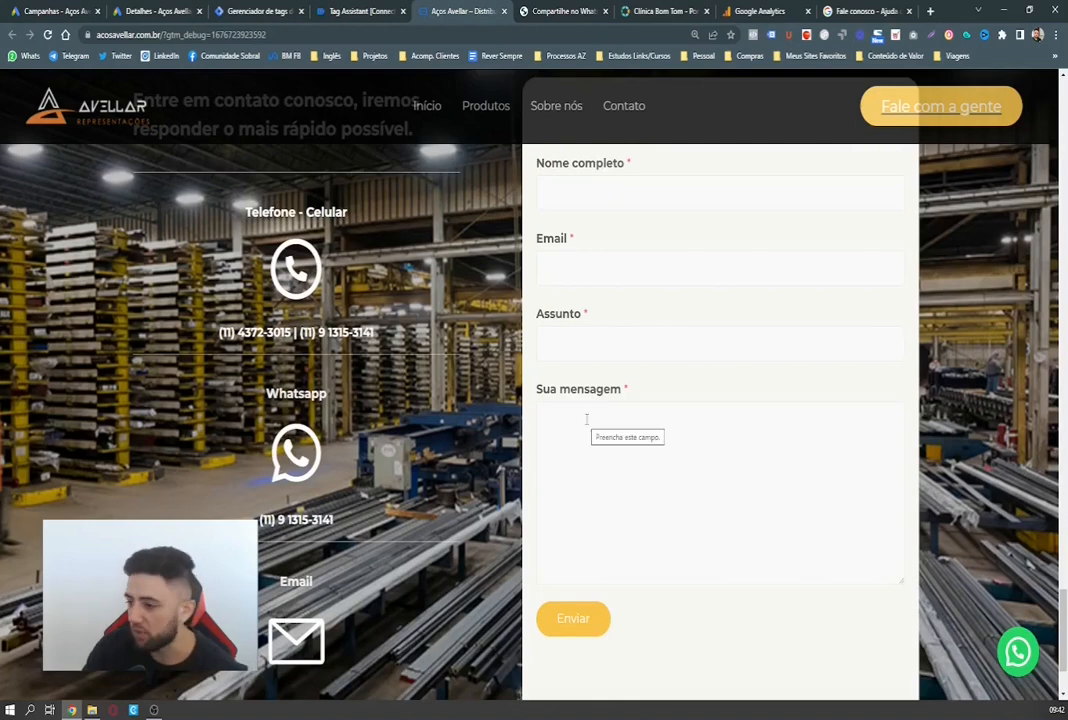
{"action": "scroll", "coordinate": [470, 121], "scroll_direction": "up", "scroll_amount": 2}
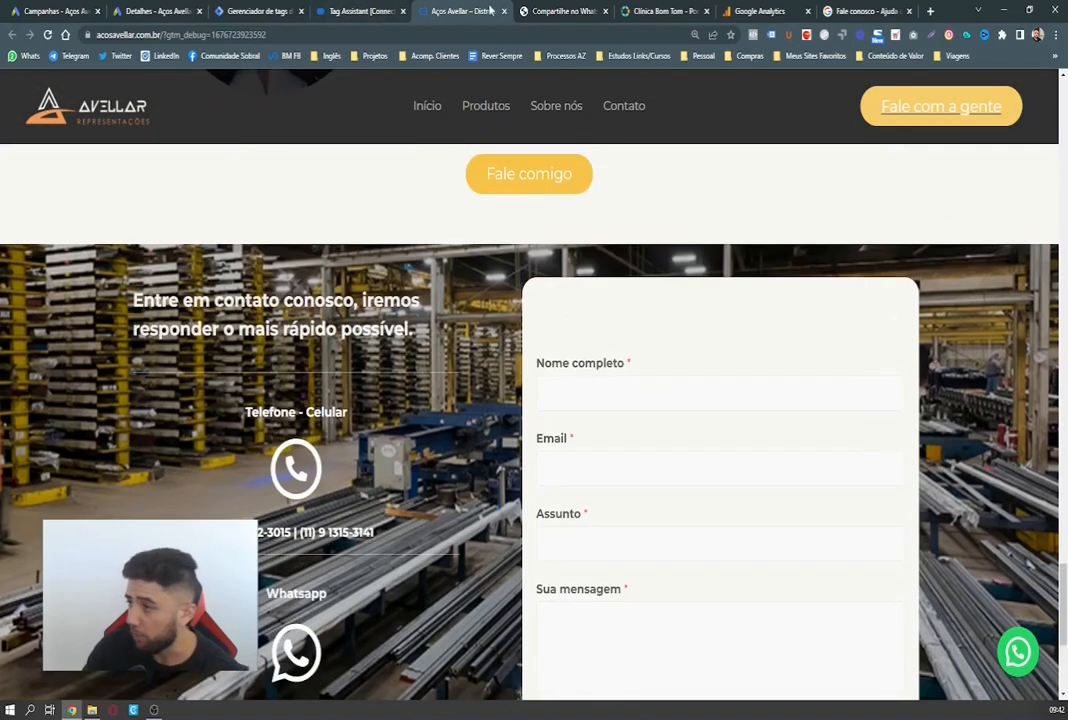
{"action": "scroll", "coordinate": [581, 144], "scroll_direction": "down", "scroll_amount": 2}
{"action": "scroll", "coordinate": [689, 508], "scroll_direction": "up", "scroll_amount": 8}
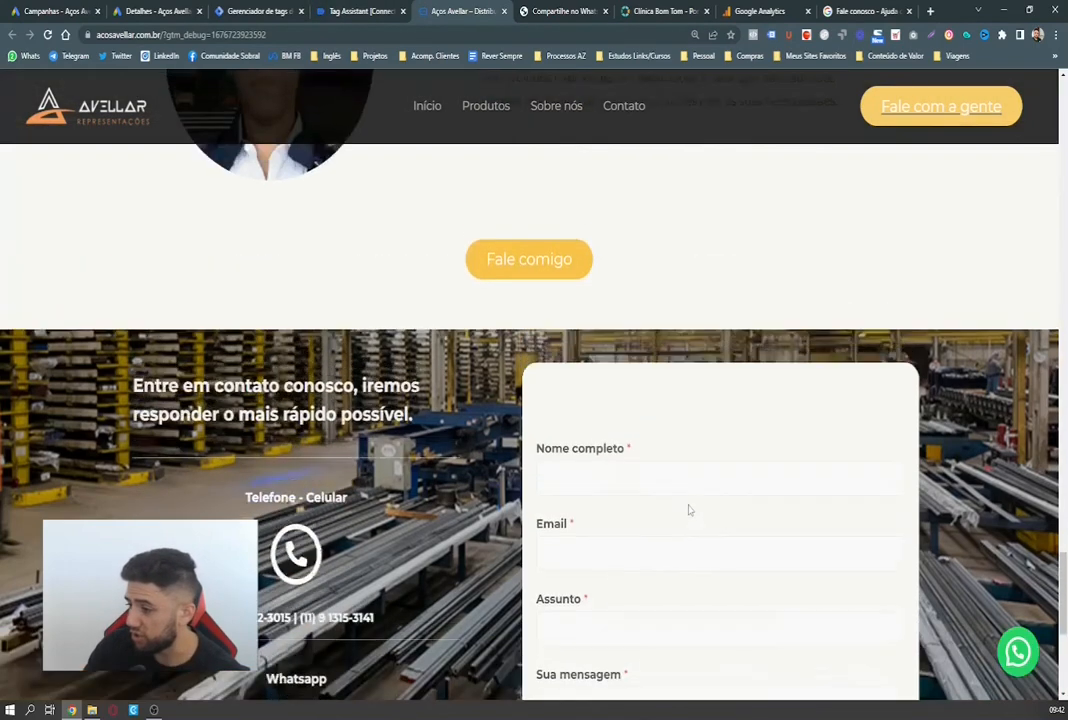
{"action": "scroll", "coordinate": [876, 450], "scroll_direction": "down", "scroll_amount": 10}
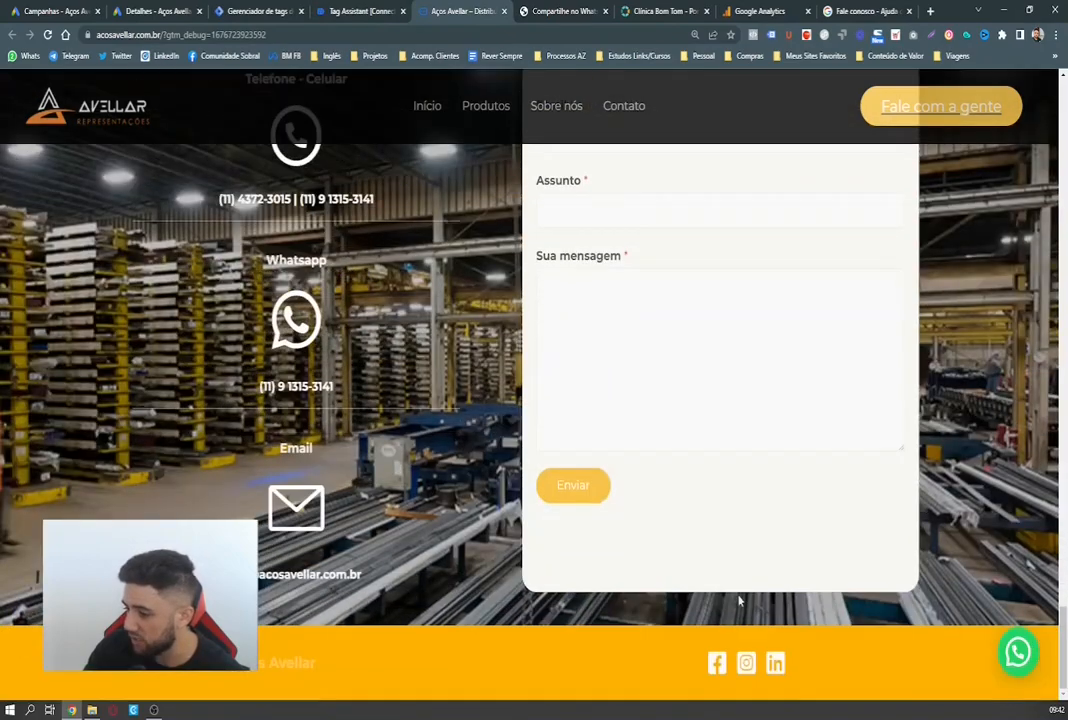
{"action": "scroll", "coordinate": [975, 269], "scroll_direction": "up", "scroll_amount": 9}
{"action": "scroll", "coordinate": [841, 238], "scroll_direction": "up", "scroll_amount": 12}
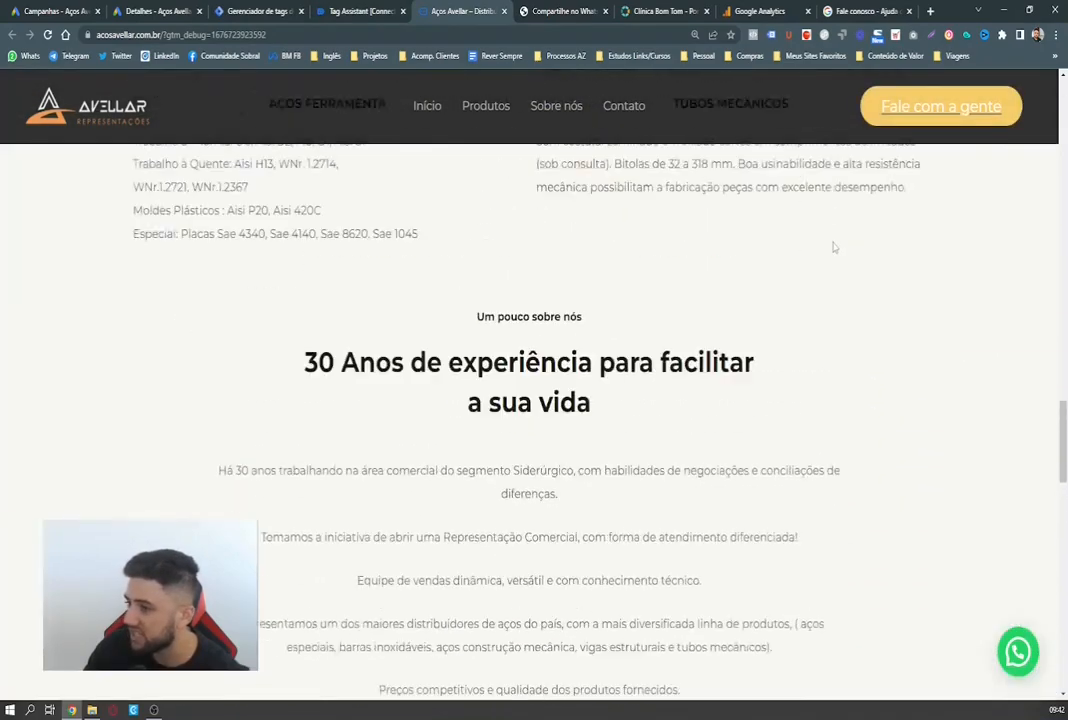
{"action": "scroll", "coordinate": [629, 429], "scroll_direction": "up", "scroll_amount": 8}
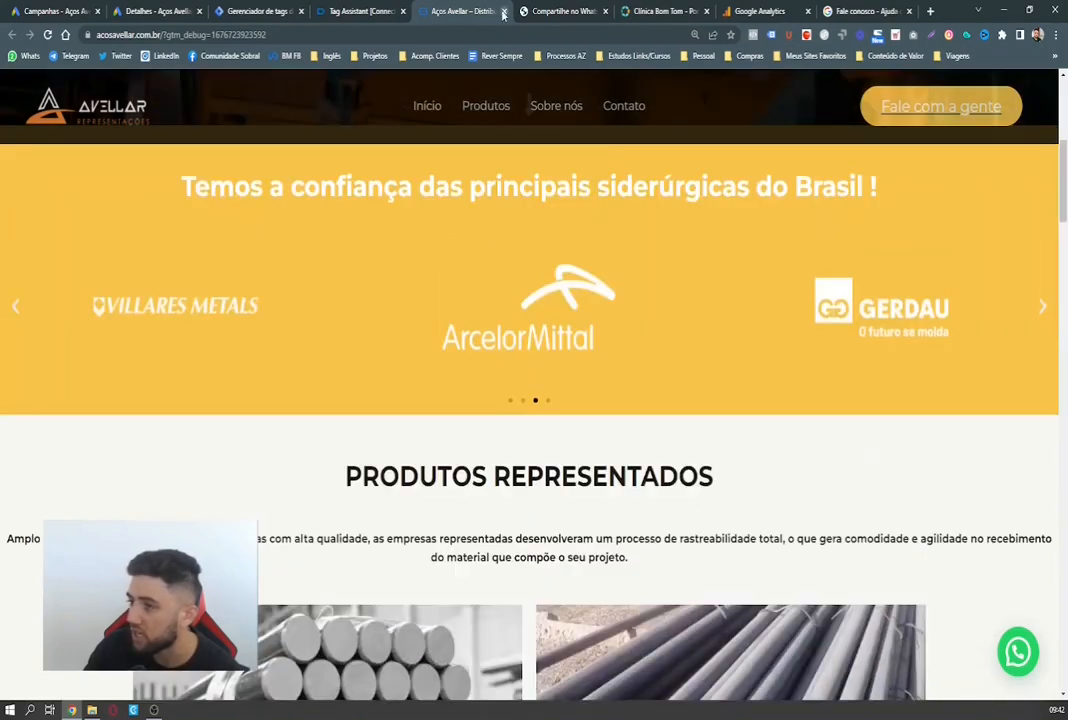
Close the Aços Avellar preview, Tag Assistant and WhatsApp pages, and return to the Tag Manager workspace.
{"action": "left_click", "coordinate": [503, 13]}
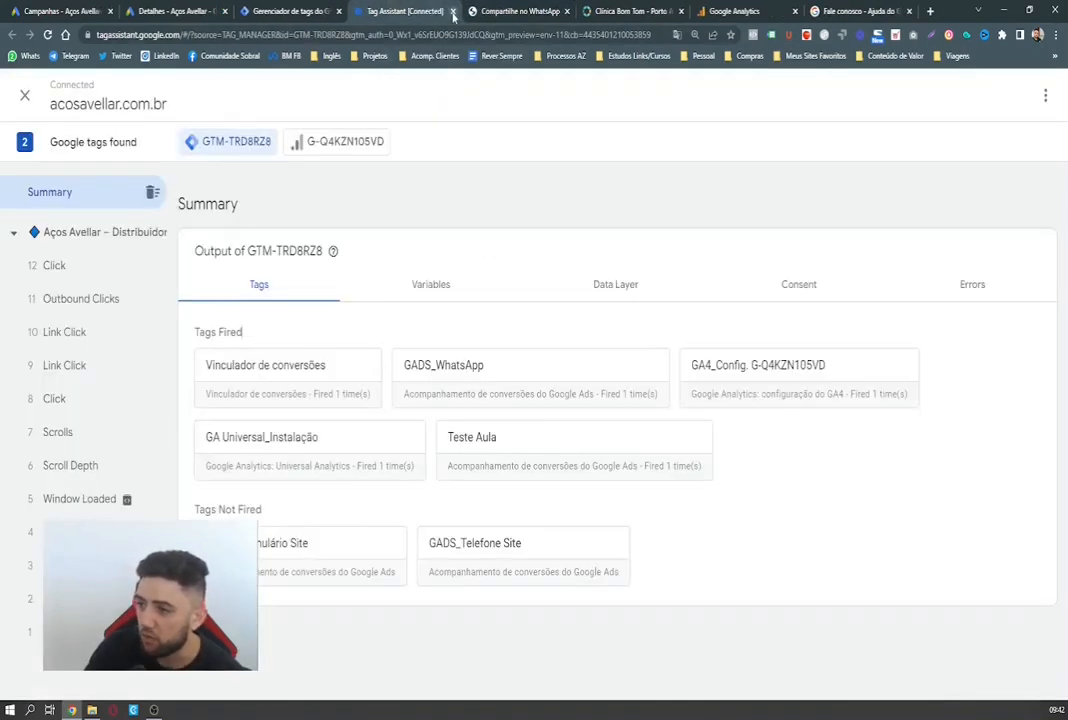
{"action": "left_click", "coordinate": [453, 11]}
{"action": "left_click", "coordinate": [256, 9]}
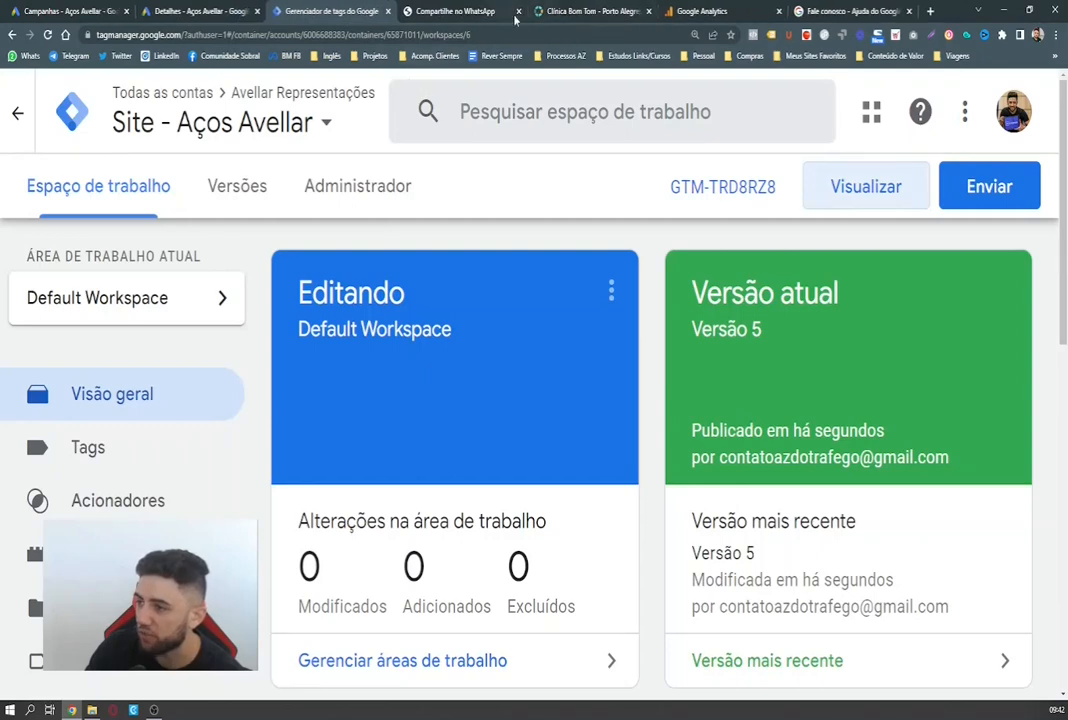
{"action": "left_click", "coordinate": [518, 11]}
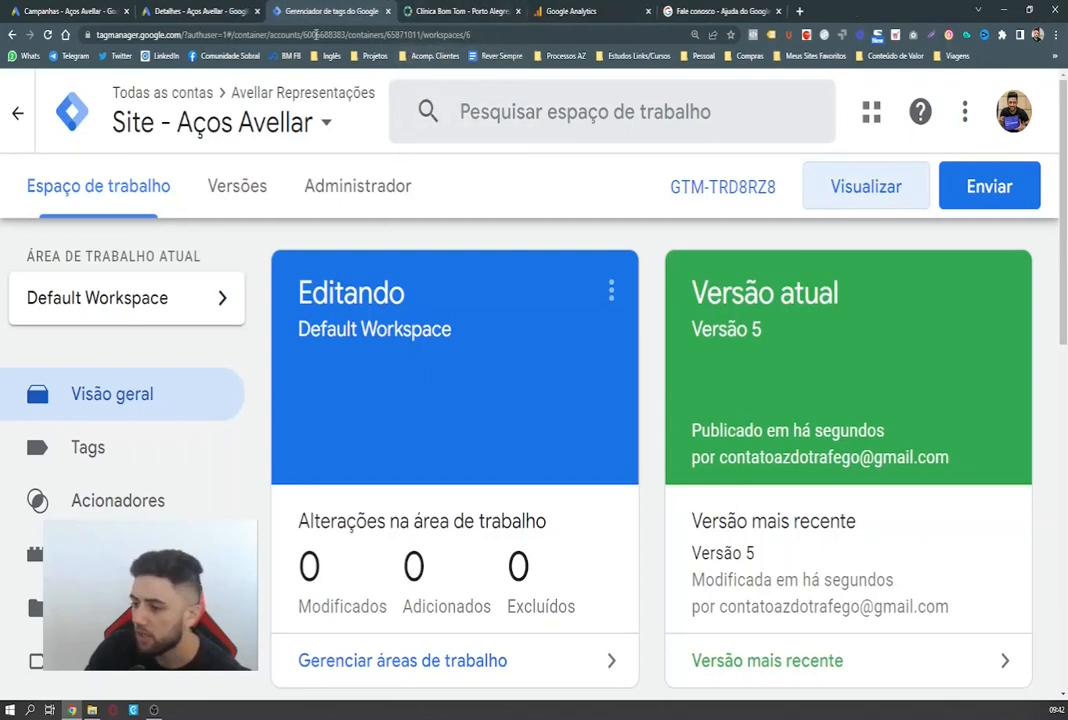
List the container's tags, inspect the Teste Aula tag and its available actions, and close it without leaving it selected.
{"action": "left_click", "coordinate": [121, 455]}
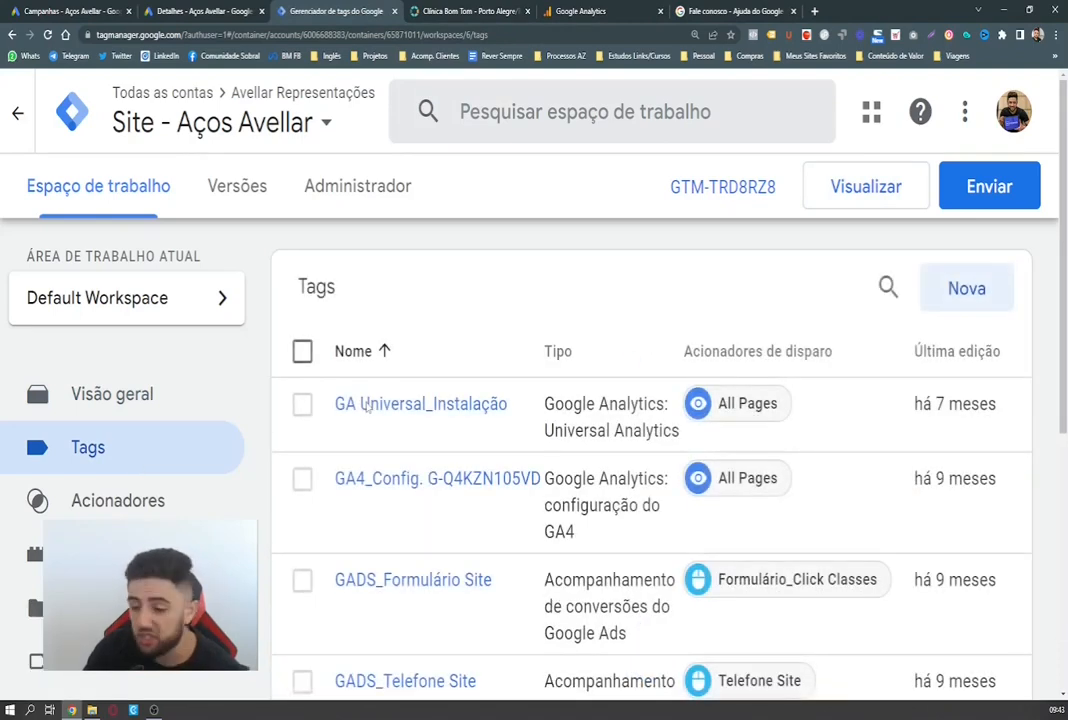
{"action": "scroll", "coordinate": [410, 530], "scroll_direction": "down", "scroll_amount": 5}
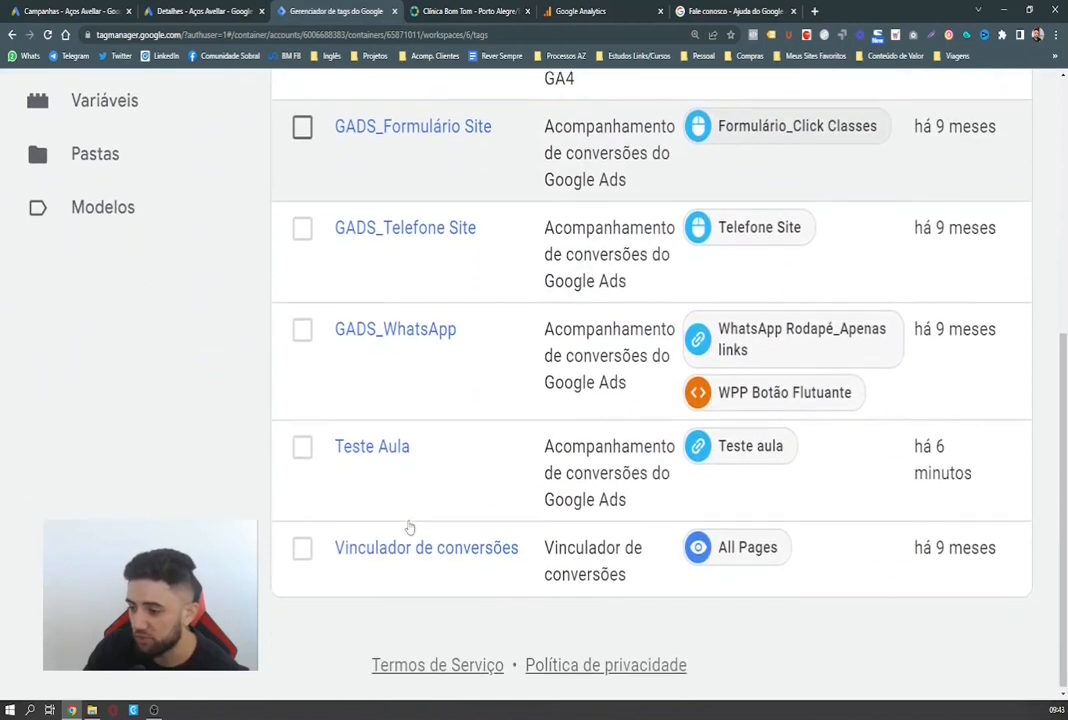
{"action": "left_click", "coordinate": [302, 444]}
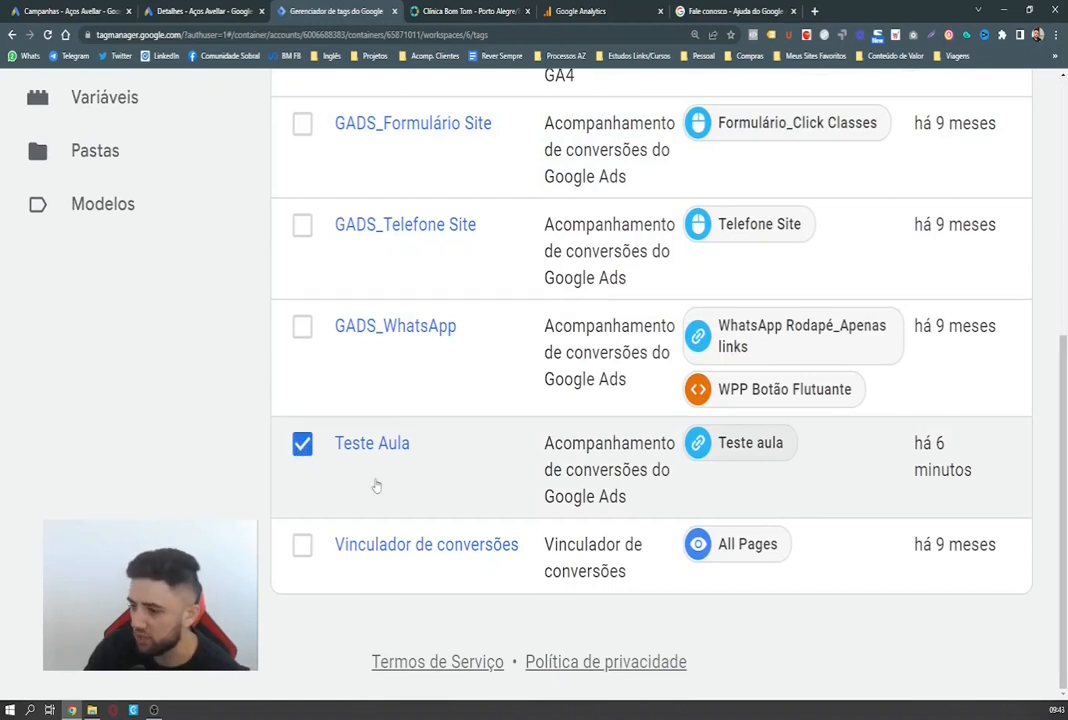
{"action": "left_click", "coordinate": [340, 446]}
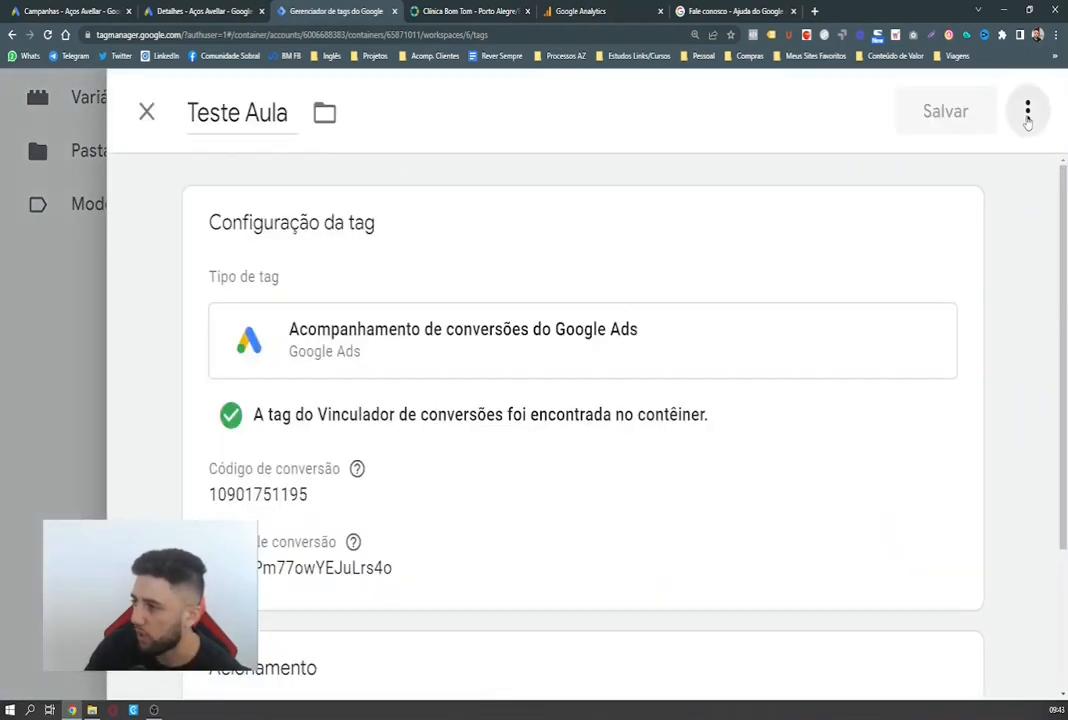
{"action": "left_click", "coordinate": [1026, 113]}
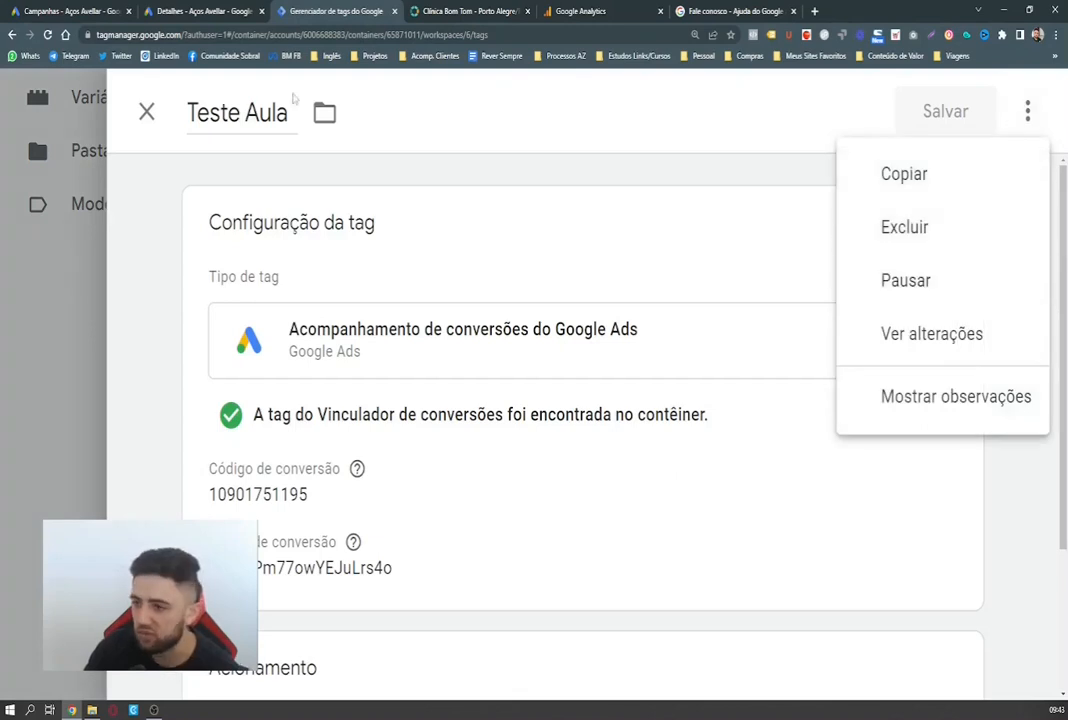
{"action": "left_click", "coordinate": [144, 115]}
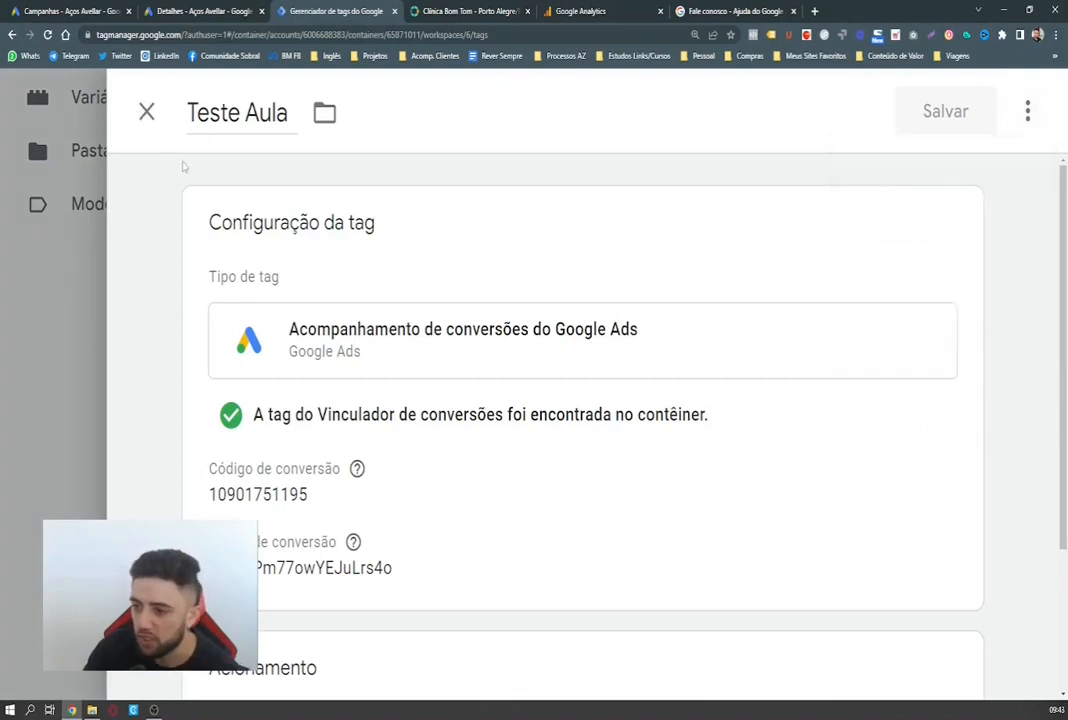
{"action": "left_click", "coordinate": [145, 113]}
{"action": "left_click", "coordinate": [302, 443]}
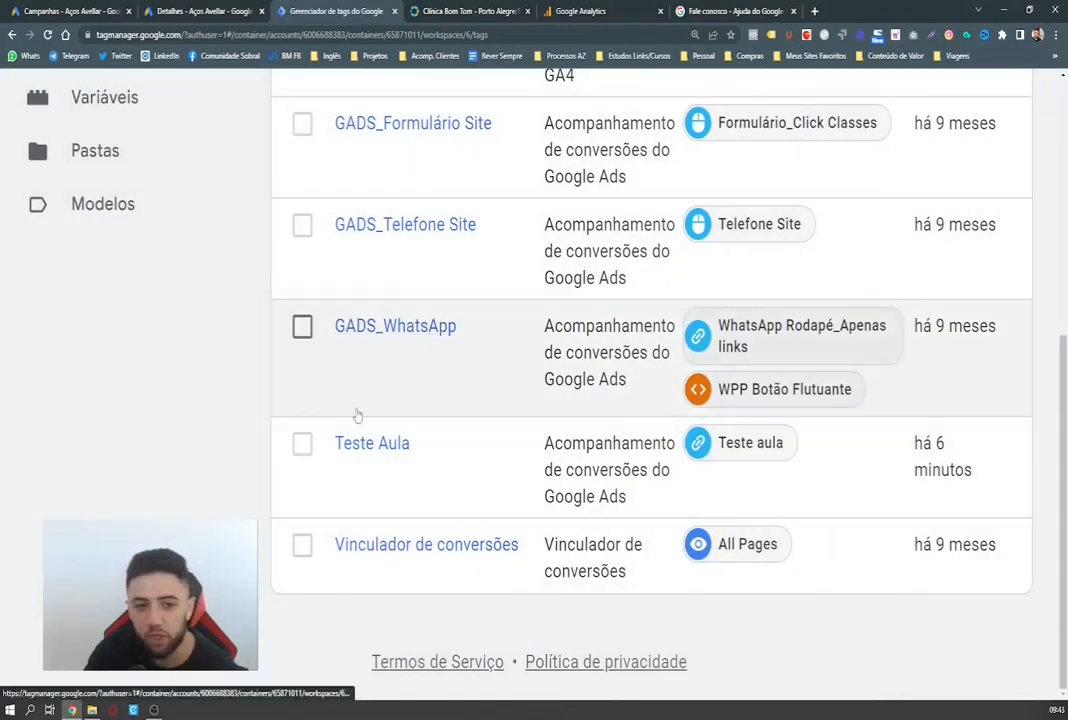
Open the GADS_Formulário Site tag and inspect the configuration of its Formulário_Click Classes firing trigger.
{"action": "scroll", "coordinate": [470, 370], "scroll_direction": "up", "scroll_amount": 2}
{"action": "left_click", "coordinate": [436, 266]}
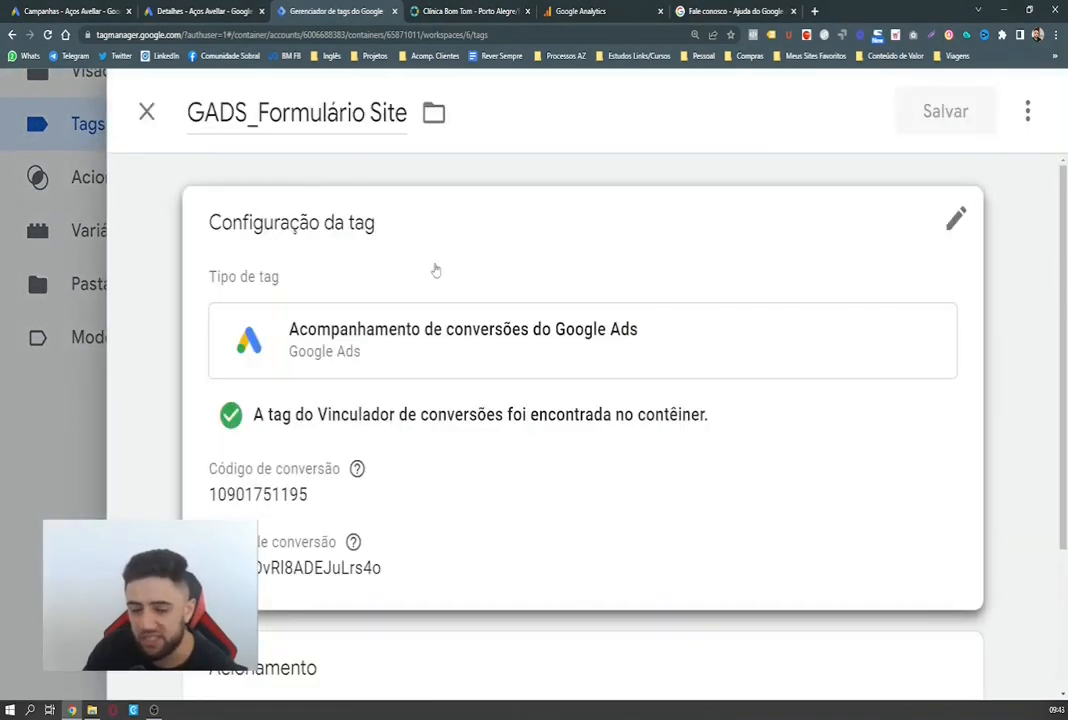
{"action": "scroll", "coordinate": [548, 487], "scroll_direction": "down", "scroll_amount": 1}
{"action": "scroll", "coordinate": [548, 487], "scroll_direction": "down", "scroll_amount": 2}
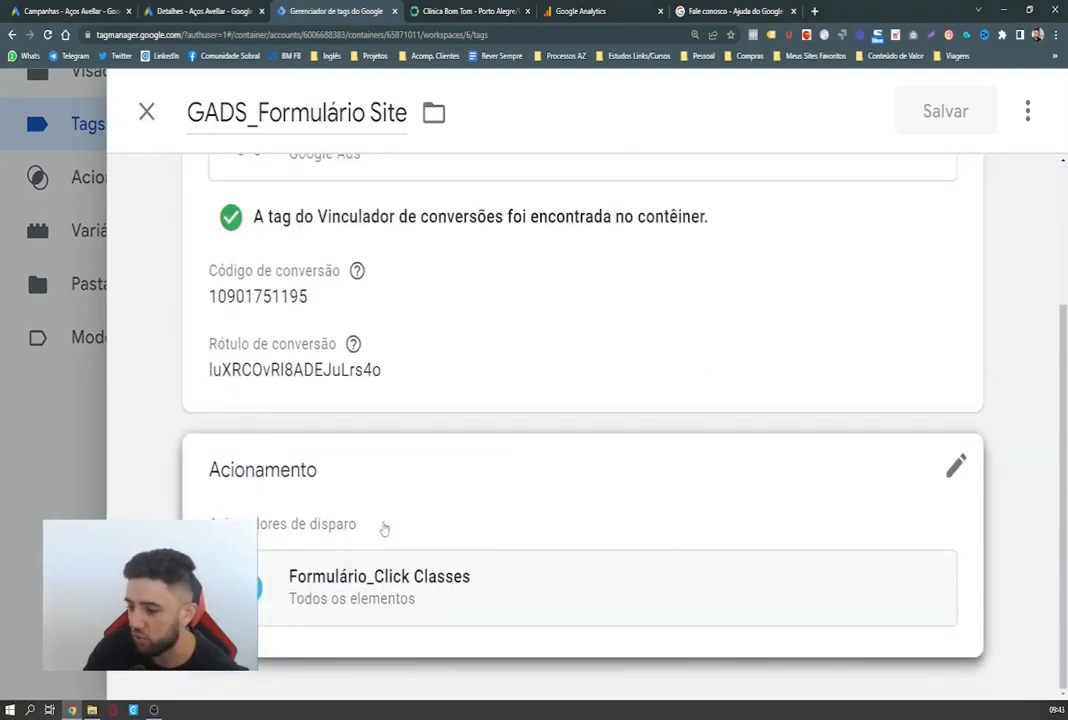
{"action": "scroll", "coordinate": [479, 449], "scroll_direction": "down", "scroll_amount": 1}
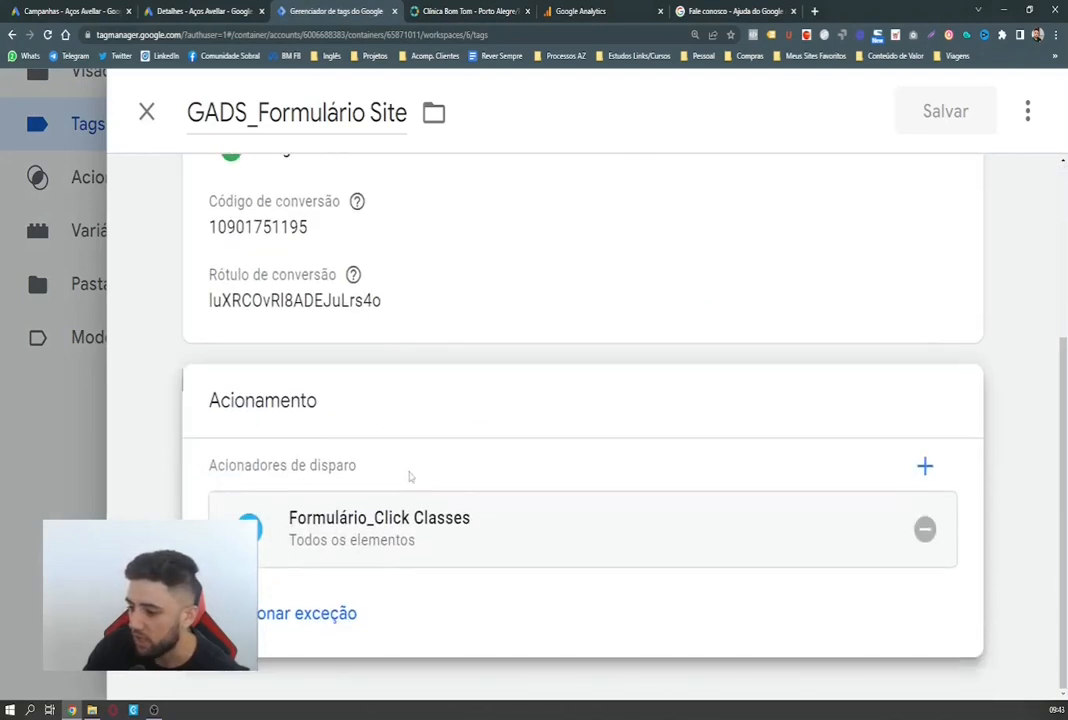
{"action": "left_click", "coordinate": [552, 528]}
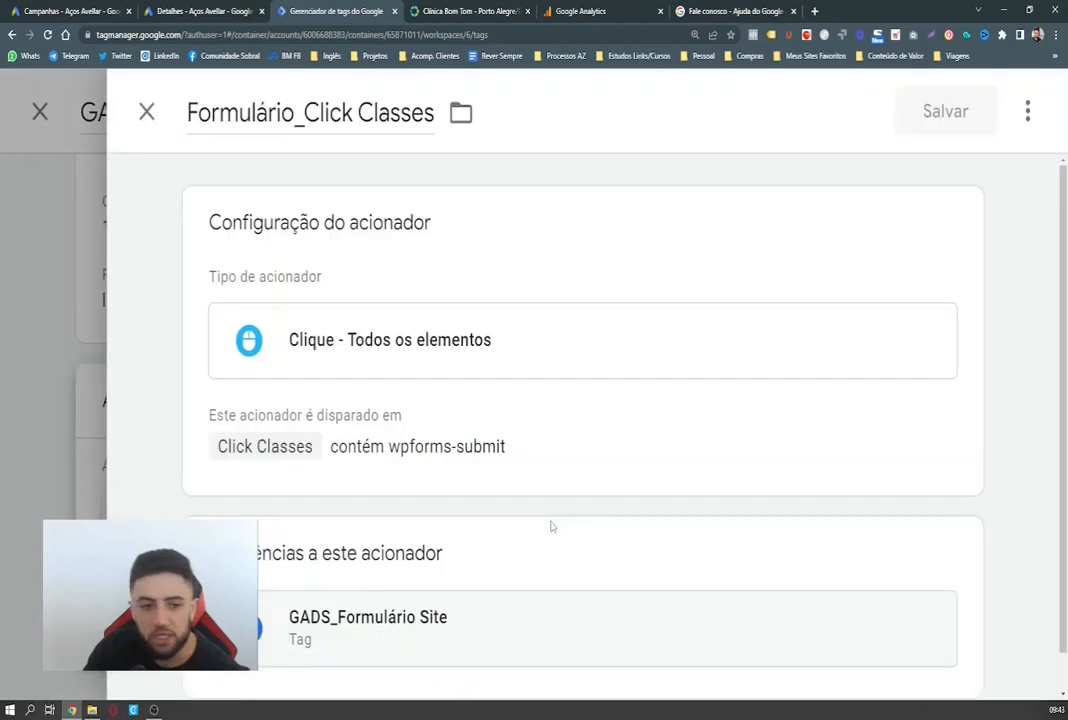
{"action": "scroll", "coordinate": [551, 498], "scroll_direction": "down", "scroll_amount": 1}
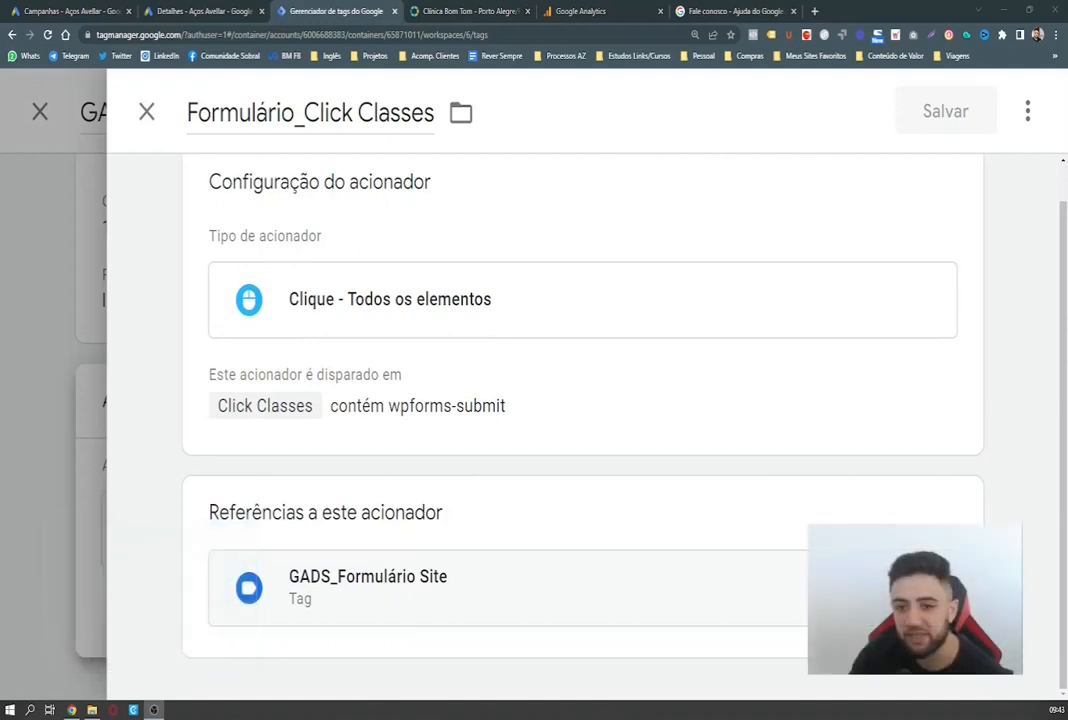
Review the tag referenced by the form trigger and the trigger's firing condition, and close everything back to the tag list.
{"action": "left_click", "coordinate": [378, 597]}
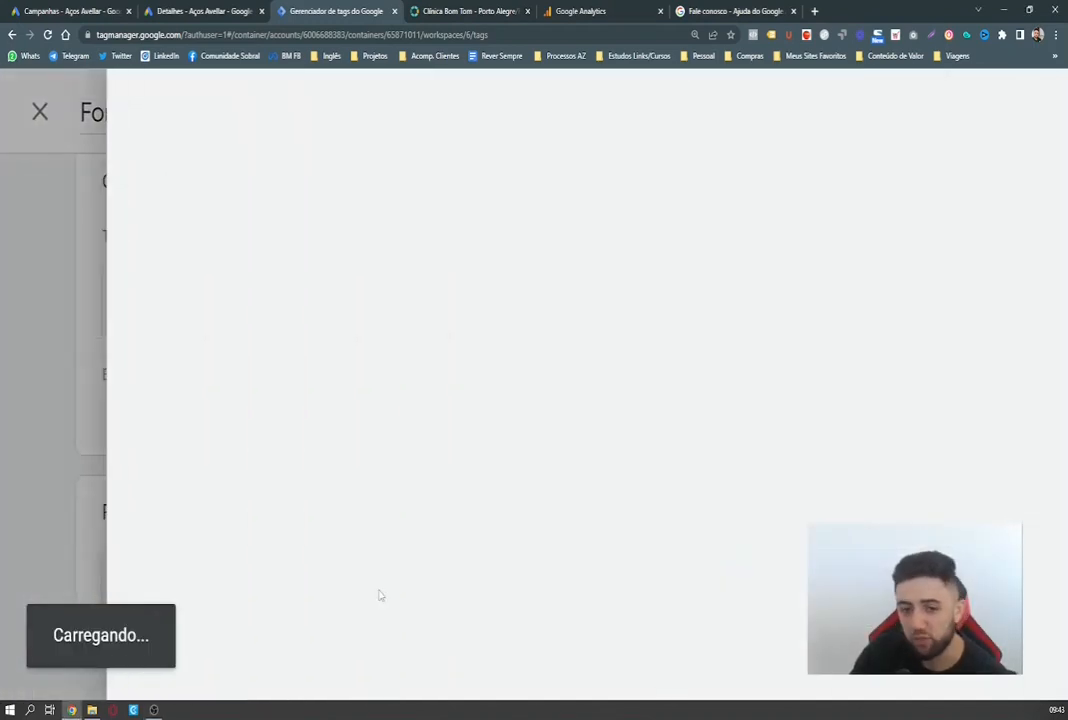
{"action": "scroll", "coordinate": [382, 505], "scroll_direction": "down", "scroll_amount": 3}
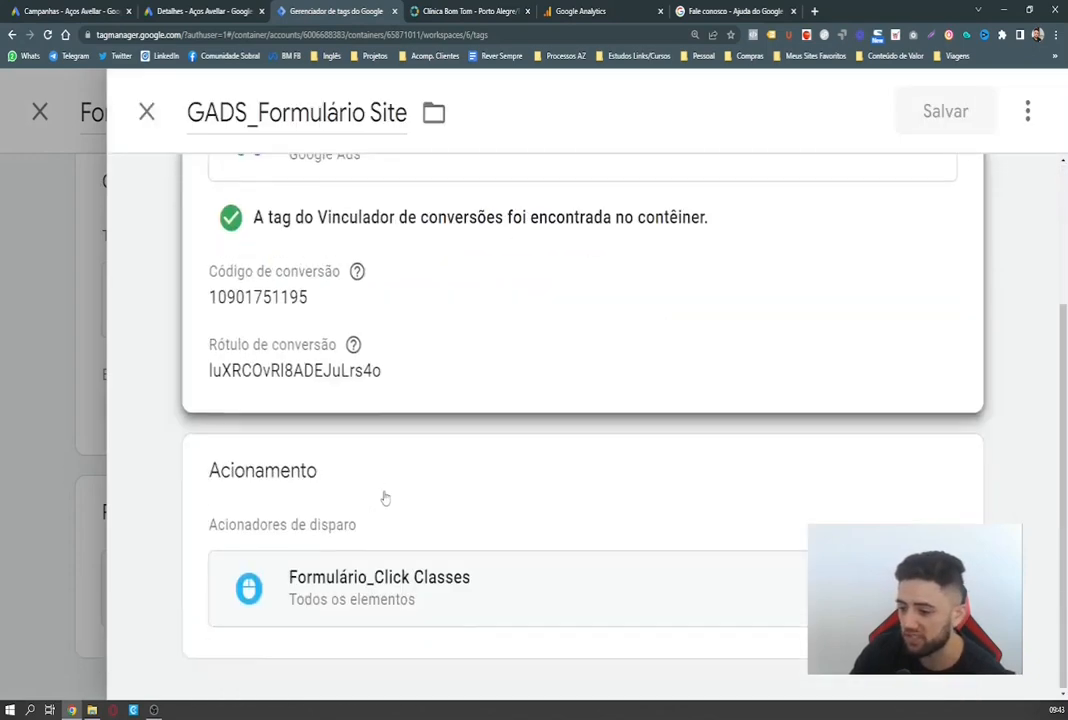
{"action": "left_click", "coordinate": [380, 595]}
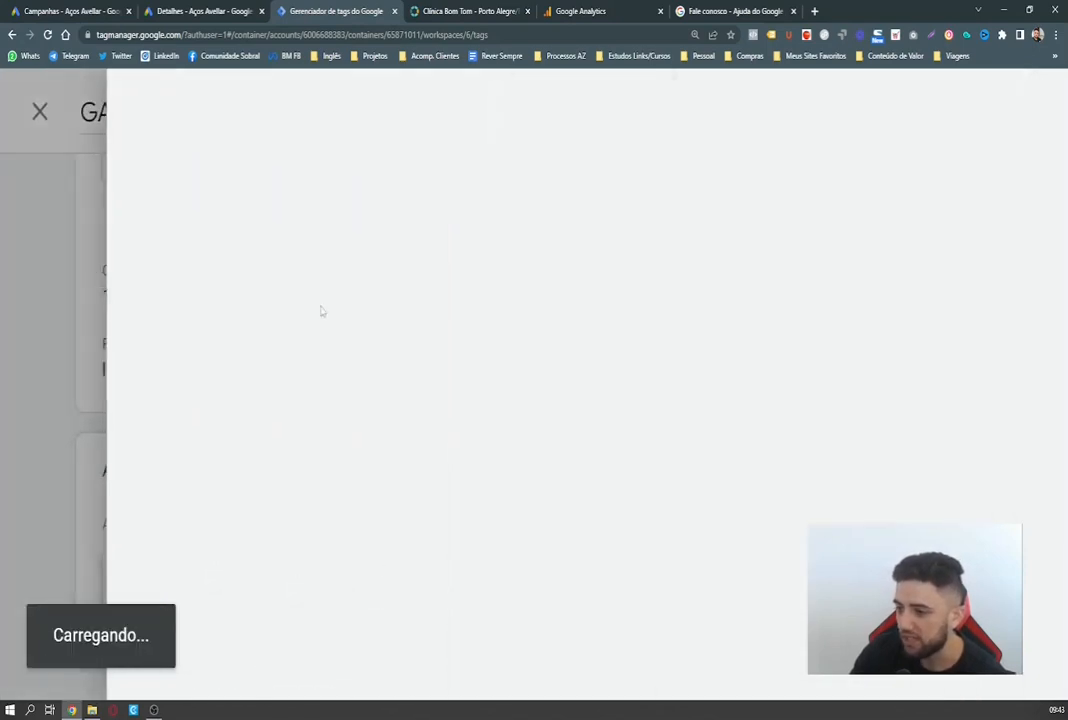
{"action": "scroll", "coordinate": [393, 396], "scroll_direction": "down", "scroll_amount": 1}
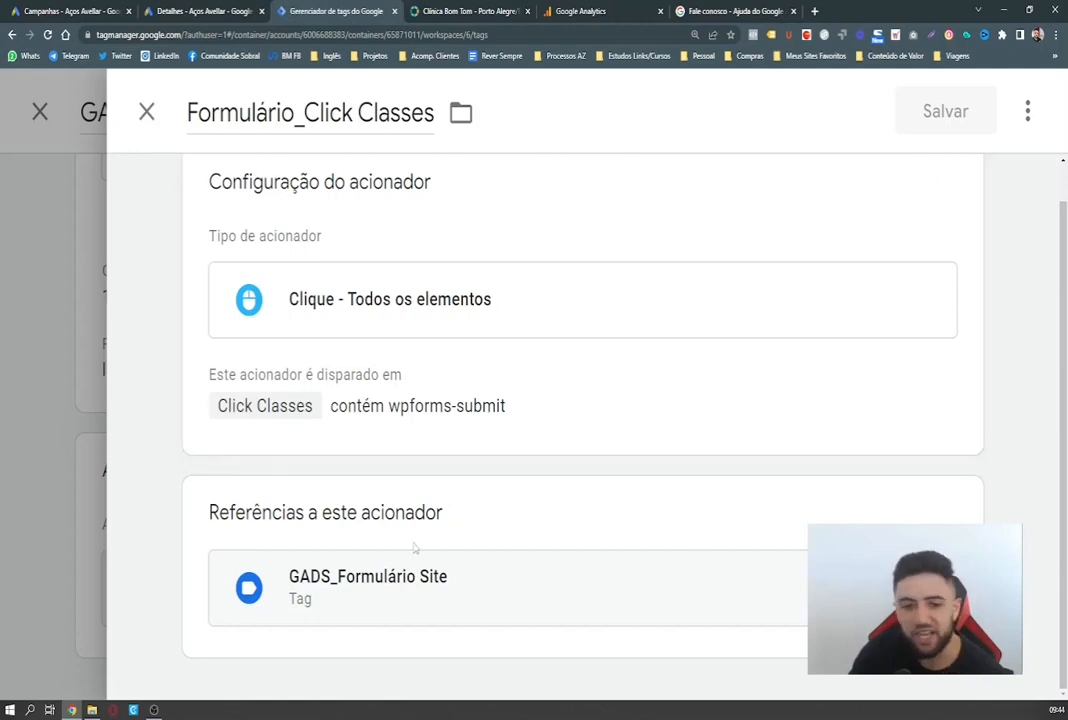
{"action": "left_click", "coordinate": [147, 112]}
{"action": "left_click", "coordinate": [147, 112]}
{"action": "left_click", "coordinate": [147, 113]}
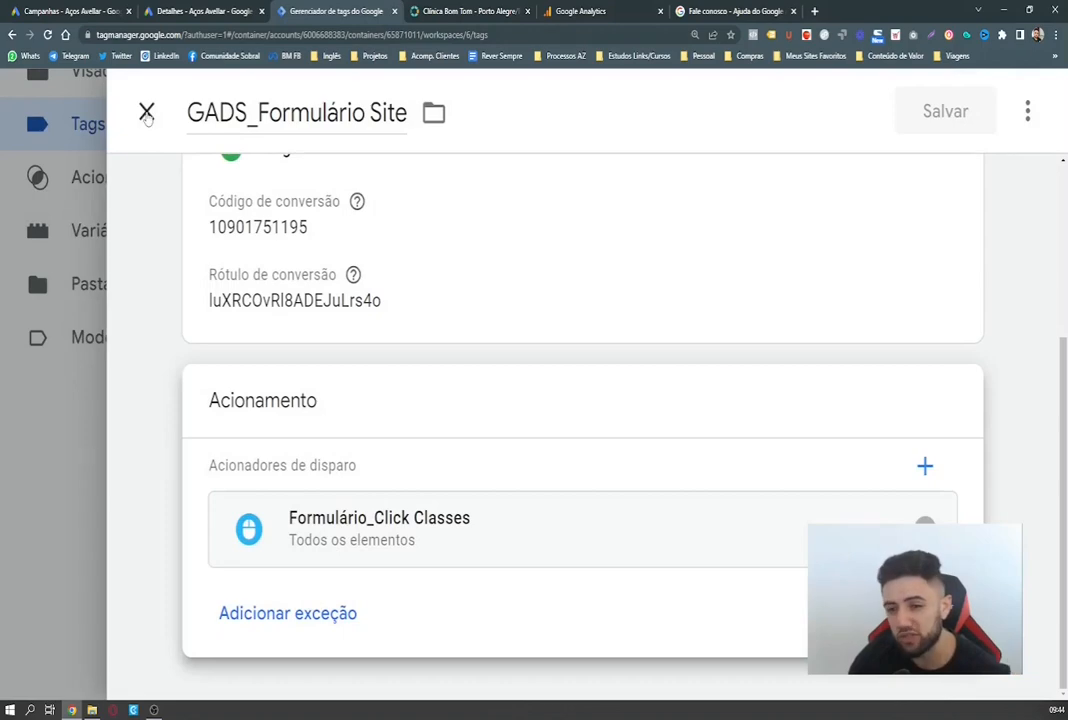
{"action": "left_click", "coordinate": [147, 113]}
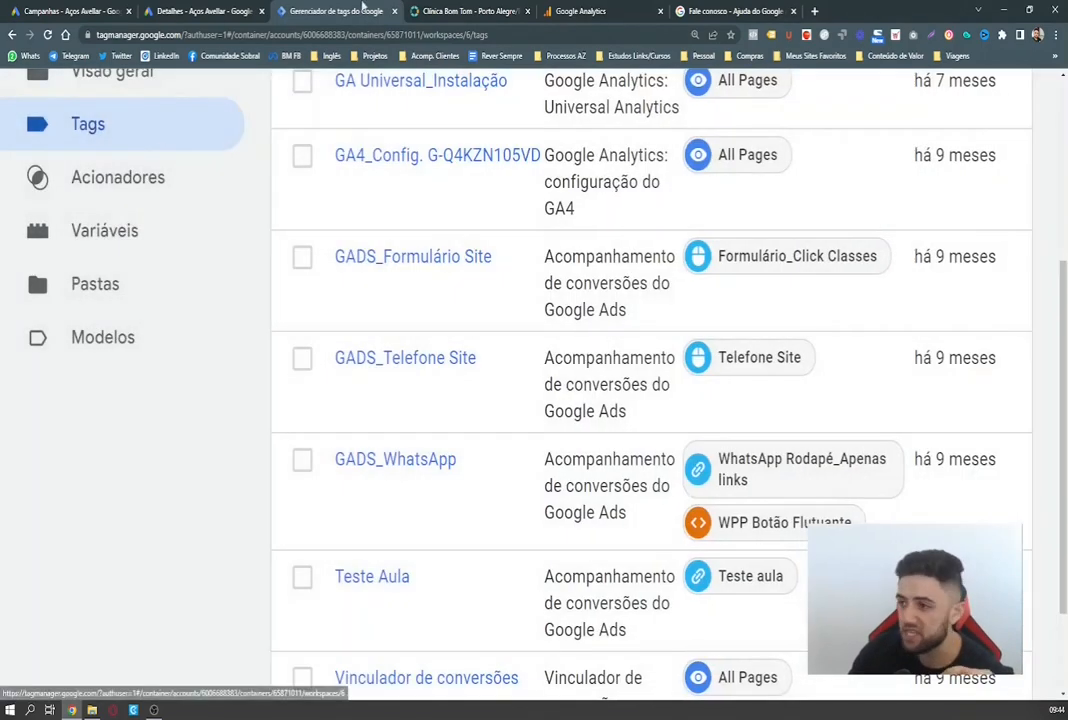
Switch to the Clínica Bom Tom site and test the phone and WhatsApp number links in the Agende sua consulta section.
{"action": "left_click", "coordinate": [445, 10]}
{"action": "scroll", "coordinate": [500, 480], "scroll_direction": "down", "scroll_amount": 1}
{"action": "scroll", "coordinate": [437, 434], "scroll_direction": "up", "scroll_amount": 3}
{"action": "scroll", "coordinate": [527, 504], "scroll_direction": "down", "scroll_amount": 3}
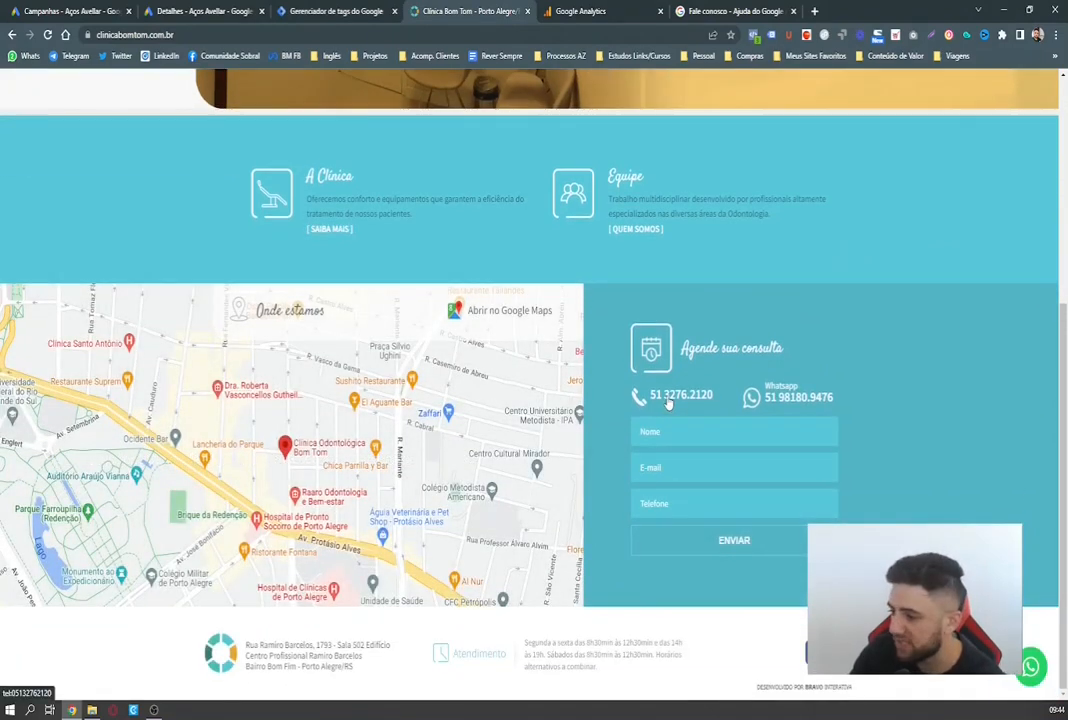
{"action": "left_click", "coordinate": [668, 400]}
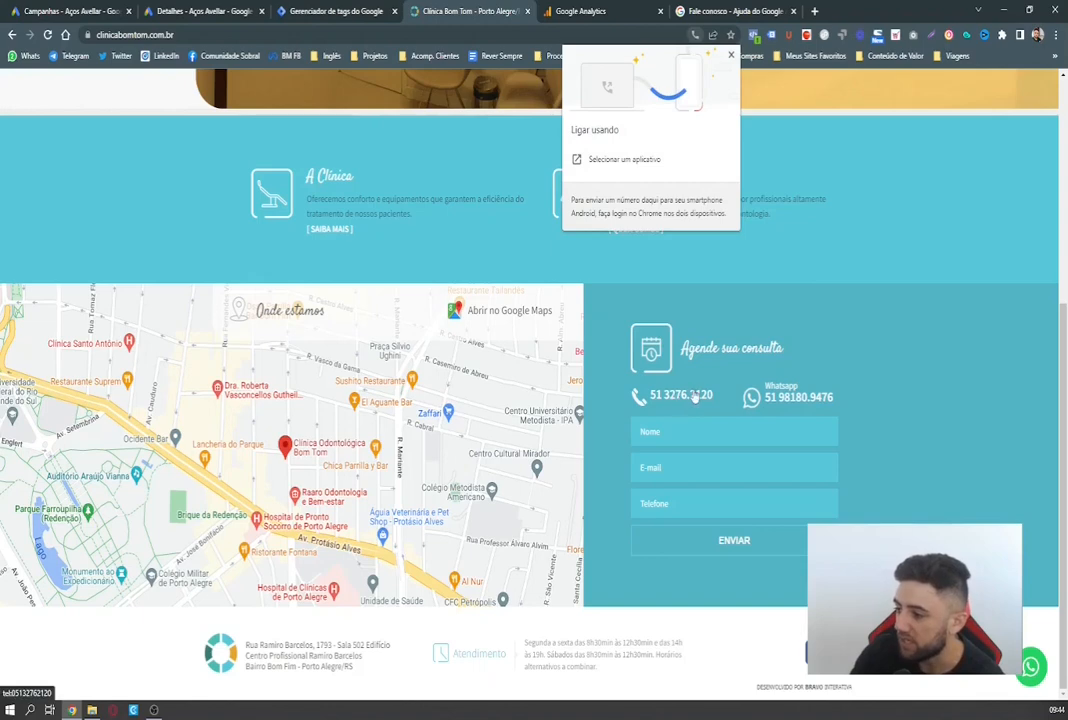
{"action": "right_click", "coordinate": [795, 408]}
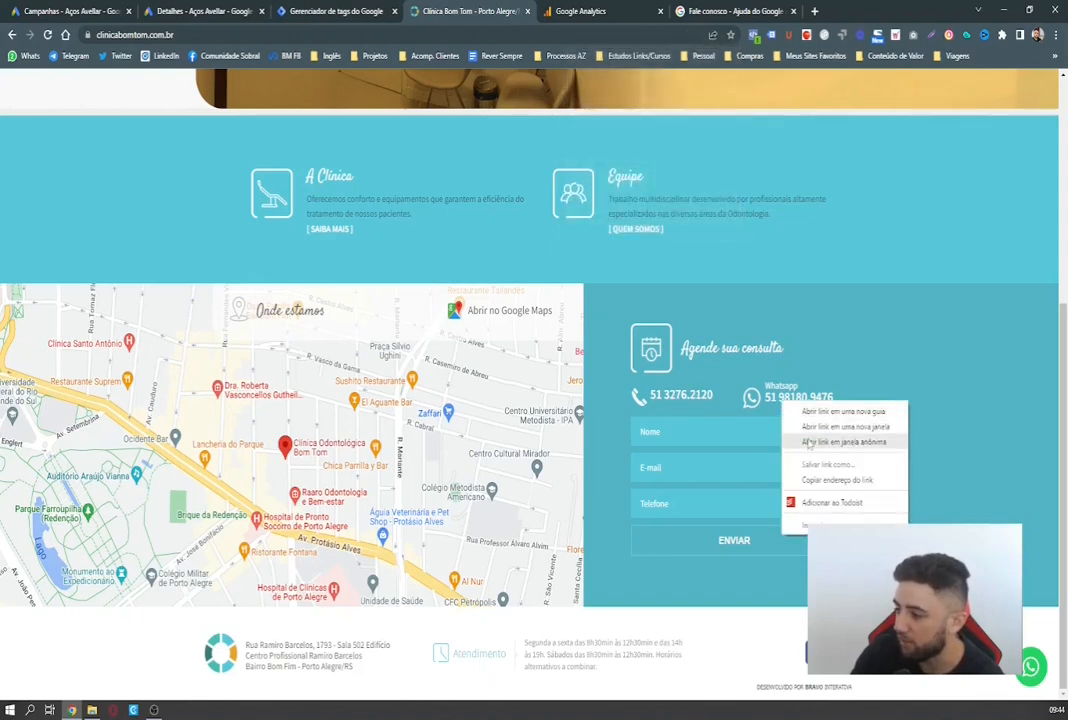
{"action": "left_click", "coordinate": [771, 404]}
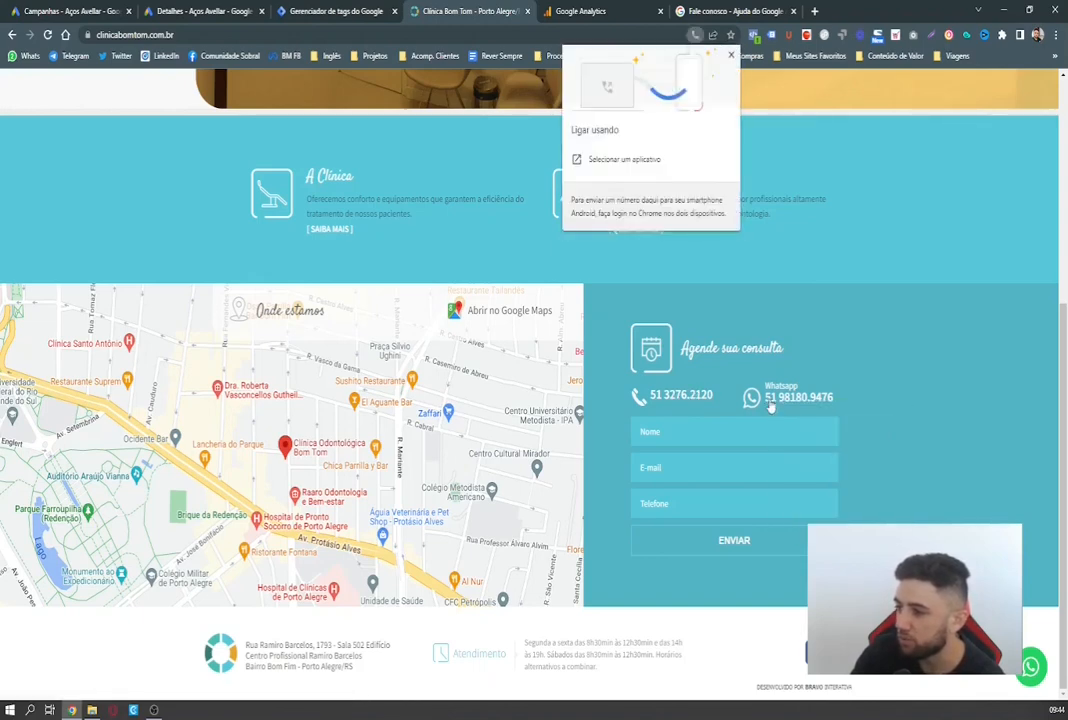
{"action": "left_click", "coordinate": [881, 410]}
Copy the link address of the WhatsApp number in the clinic site's Agende sua consulta section.
{"action": "scroll", "coordinate": [797, 456], "scroll_direction": "up", "scroll_amount": 4}
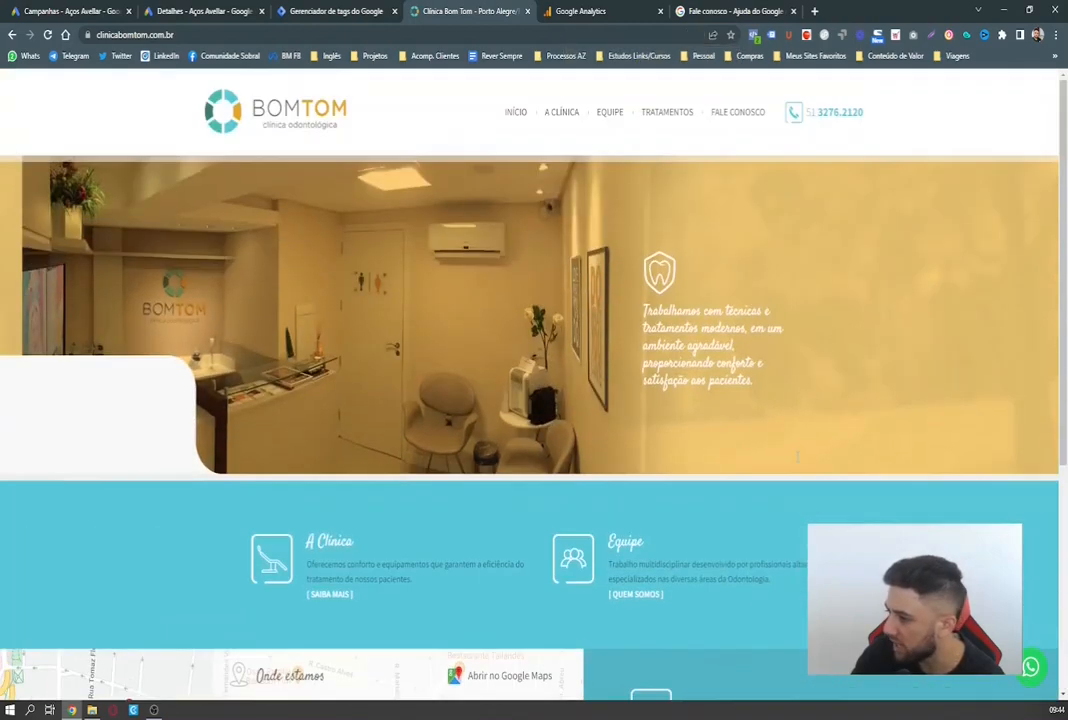
{"action": "scroll", "coordinate": [797, 456], "scroll_direction": "down", "scroll_amount": 4}
{"action": "scroll", "coordinate": [716, 418], "scroll_direction": "up", "scroll_amount": 4}
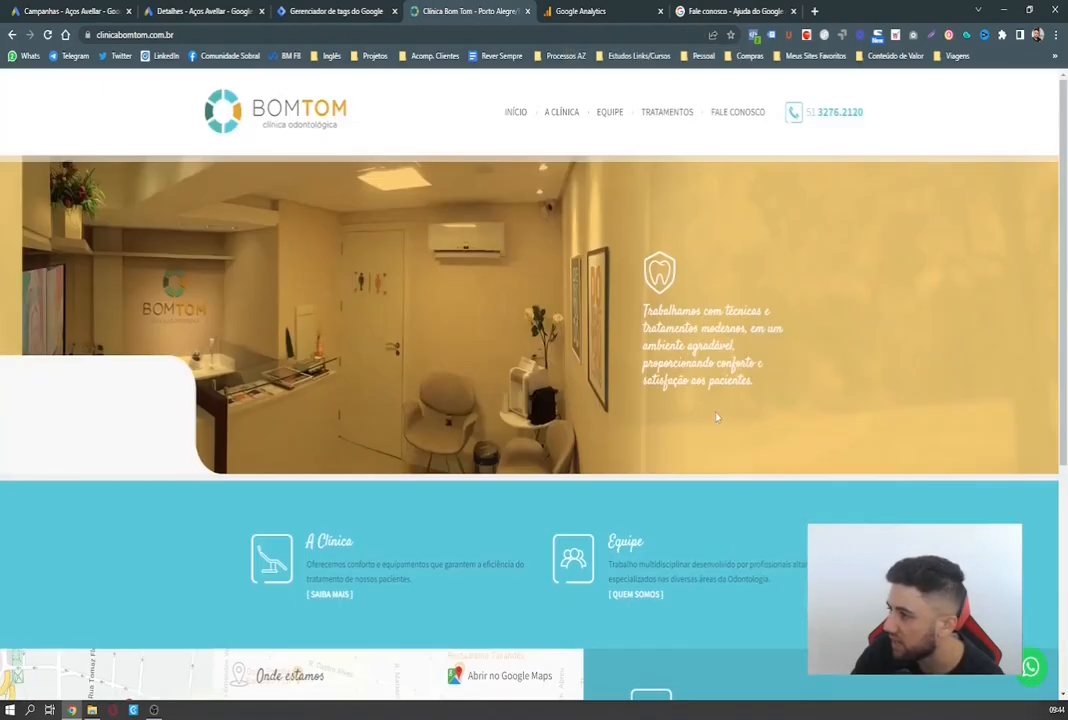
{"action": "scroll", "coordinate": [778, 180], "scroll_direction": "down", "scroll_amount": 4}
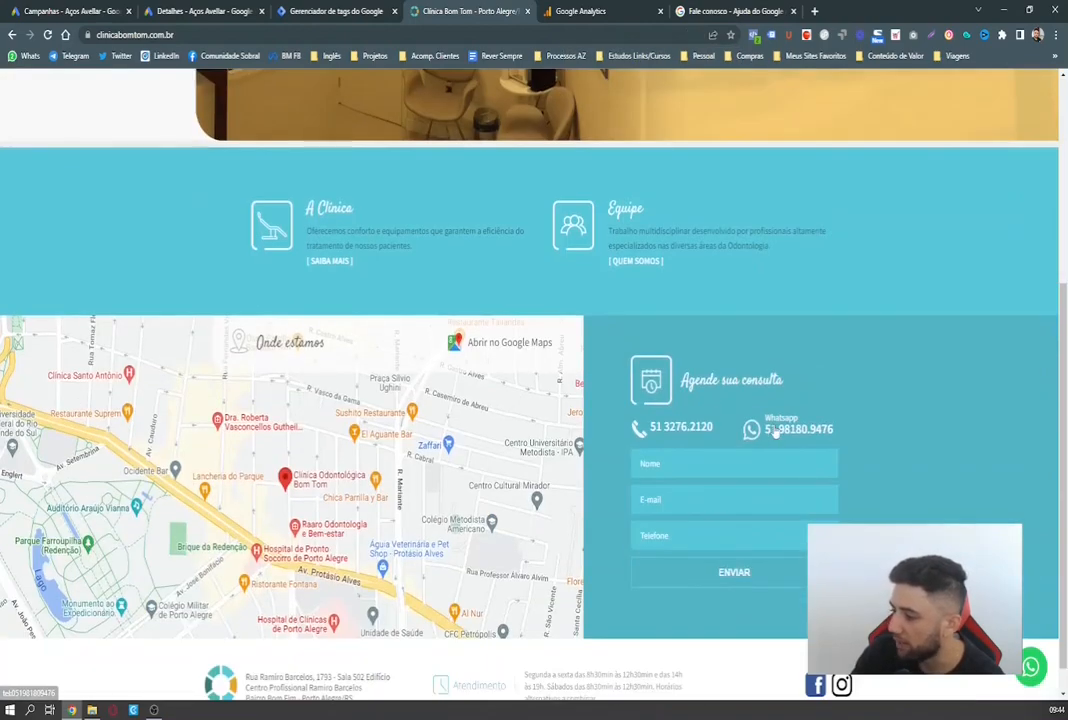
{"action": "right_click", "coordinate": [778, 431]}
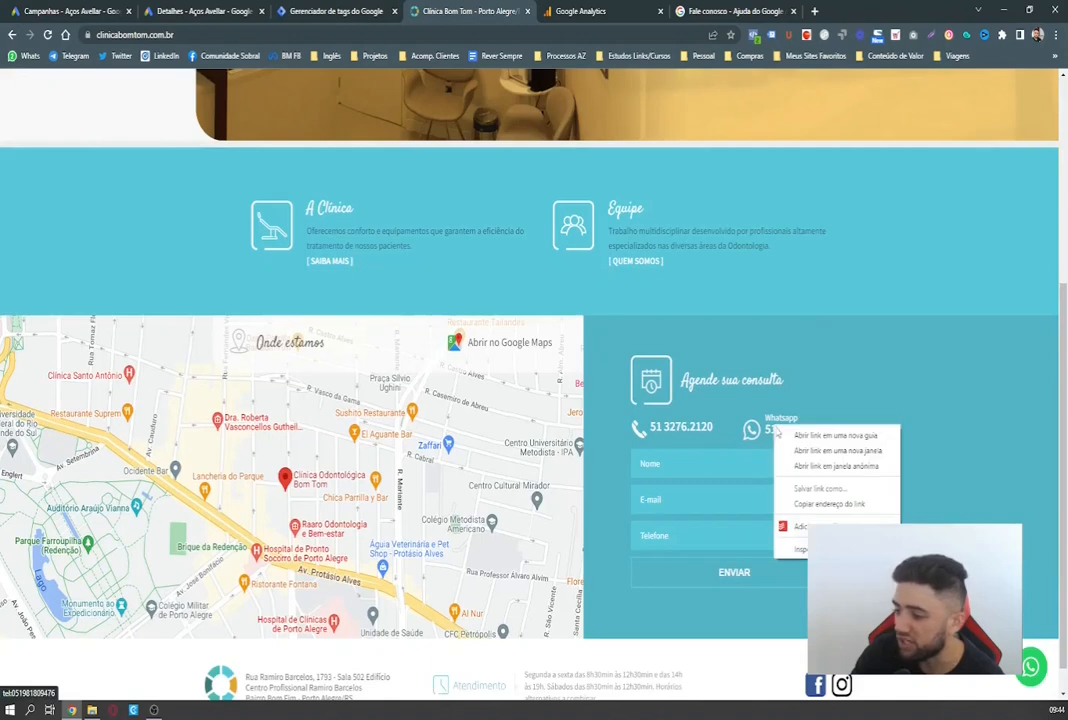
{"action": "left_click", "coordinate": [805, 505]}
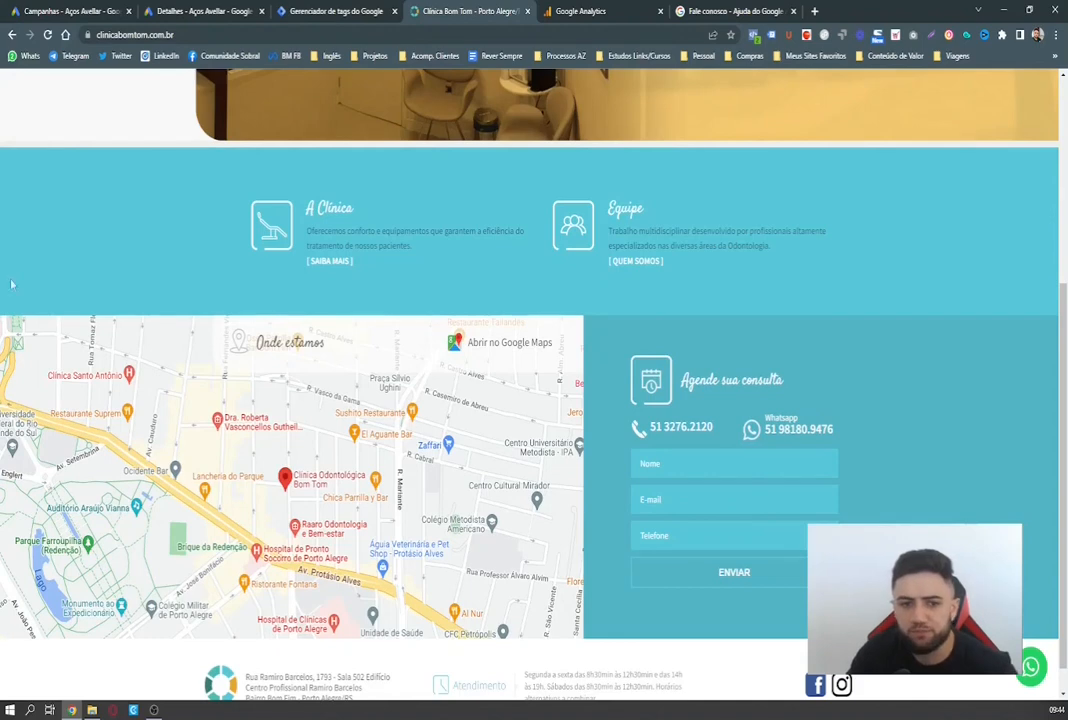
Paste the copied link address into the search field of the Google Ads Help page and enlarge the page for reading.
{"action": "left_click", "coordinate": [700, 11]}
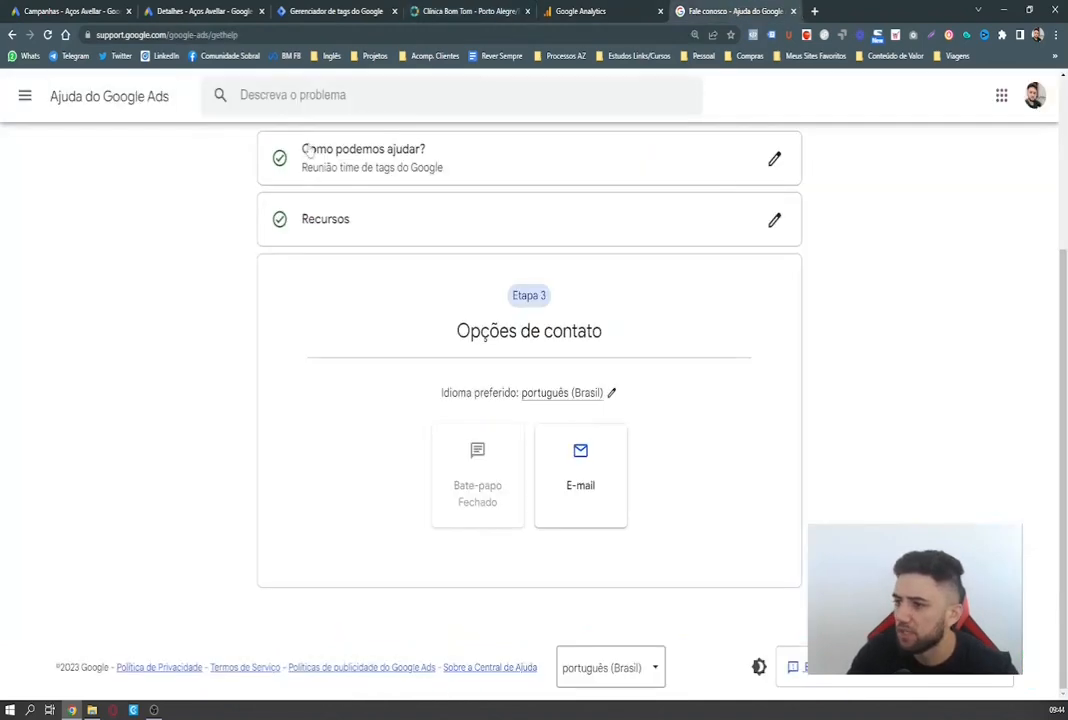
{"action": "scroll", "coordinate": [301, 98], "scroll_direction": "up", "scroll_amount": 3}
{"action": "left_click", "coordinate": [302, 98]}
{"action": "key", "text": "ctrl+v"}
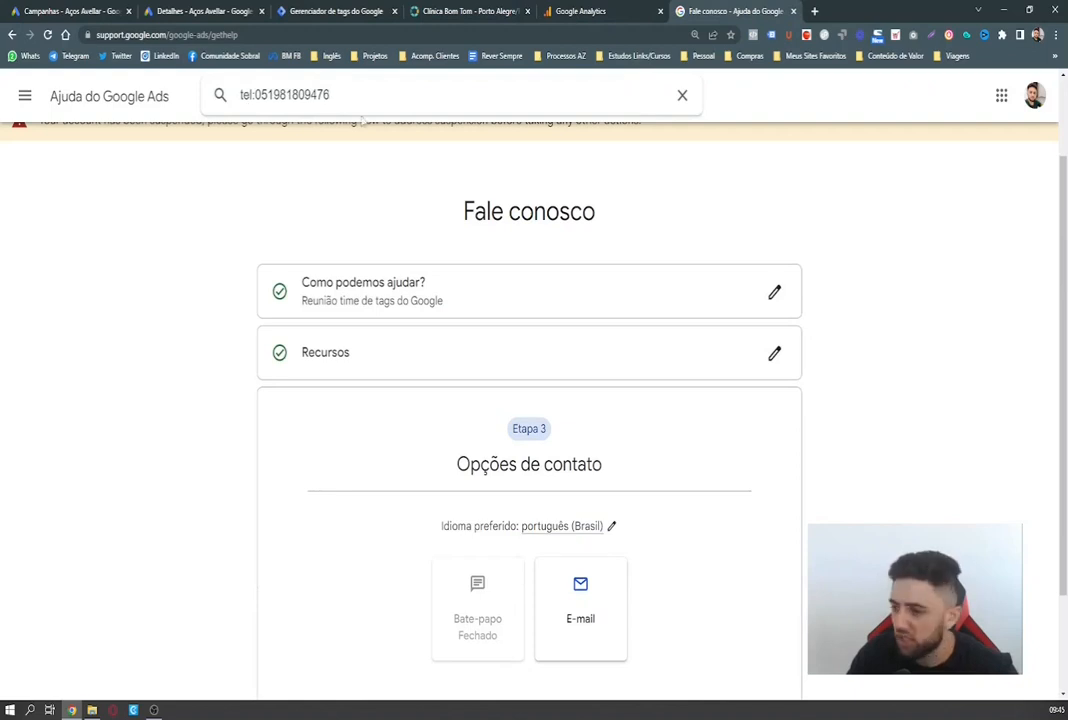
{"action": "key", "text": "ctrl+plus"}
{"action": "key", "text": "ctrl+plus"}
{"action": "key", "text": "ctrl+plus"}
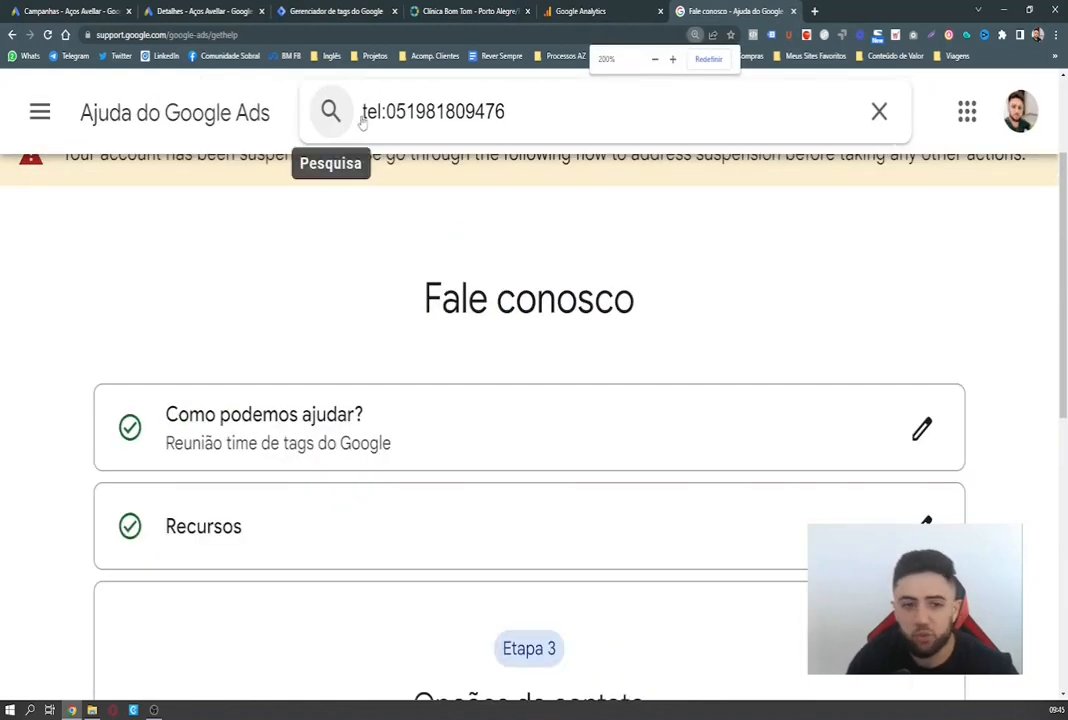
{"action": "key", "text": "ctrl+plus"}
Examine the prefix and number of the pasted link address, and clear the search field.
{"action": "left_click_drag", "start_coordinate": [607, 122], "coordinate": [455, 132]}
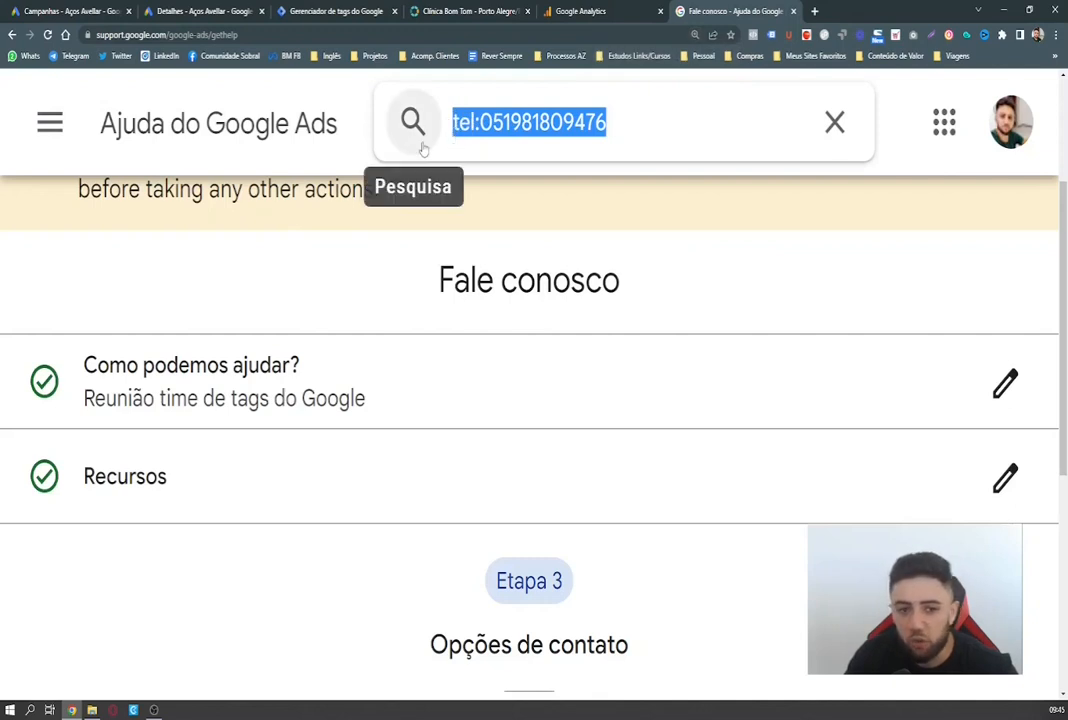
{"action": "left_click", "coordinate": [552, 122]}
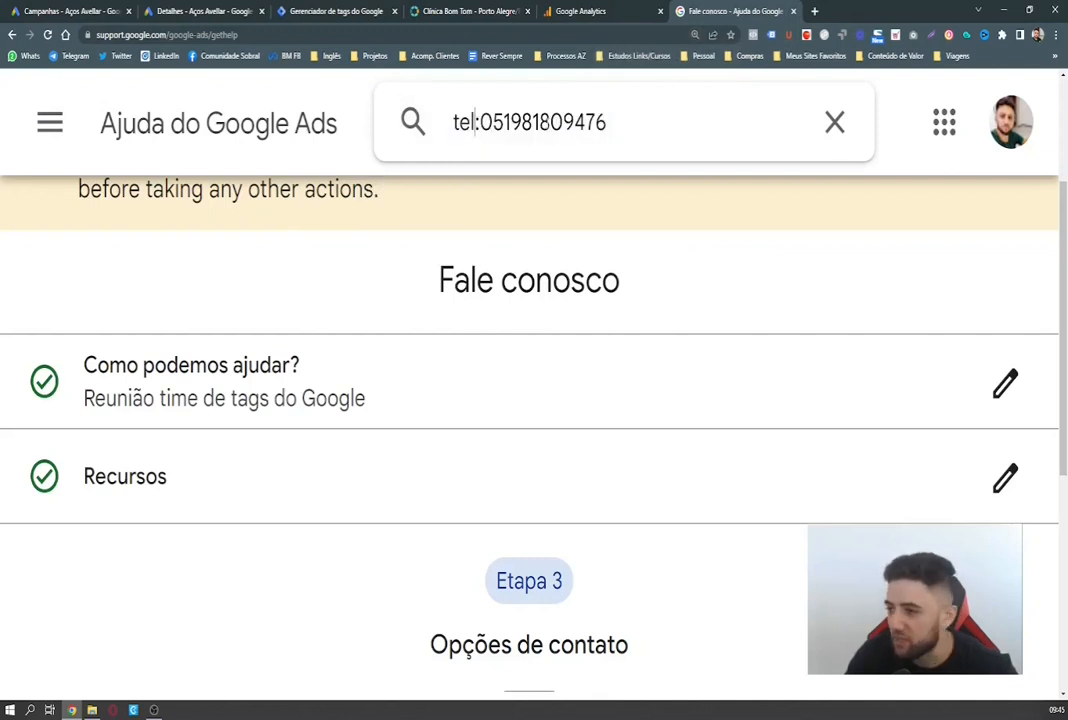
{"action": "left_click_drag", "start_coordinate": [607, 122], "coordinate": [461, 143]}
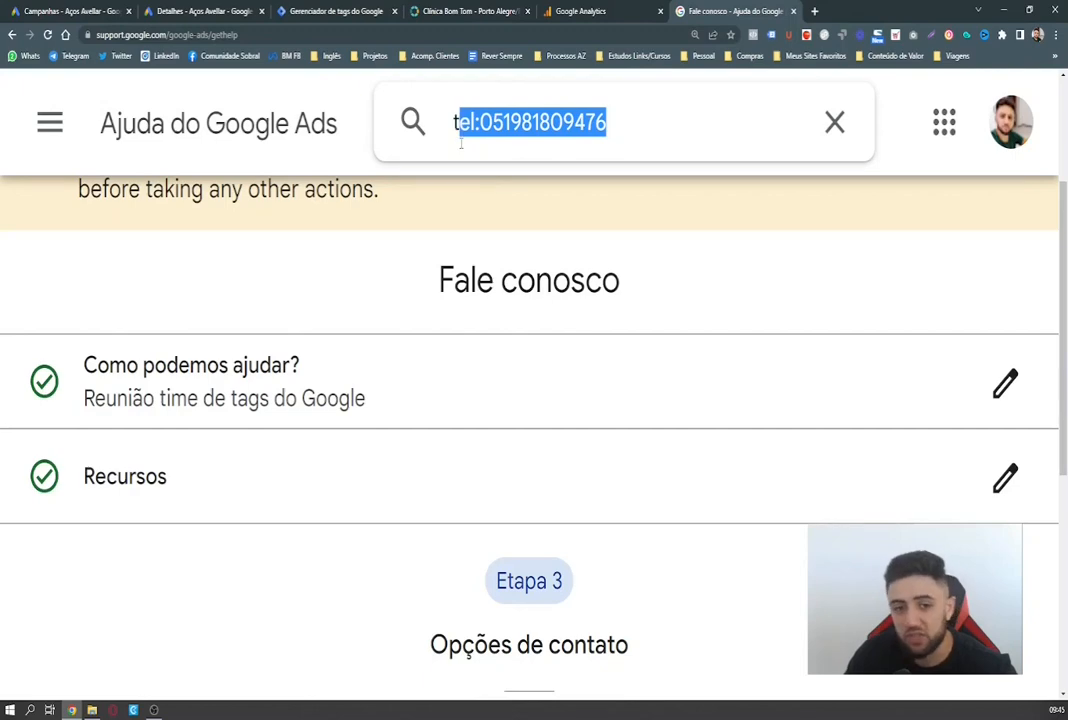
{"action": "left_click", "coordinate": [835, 122]}
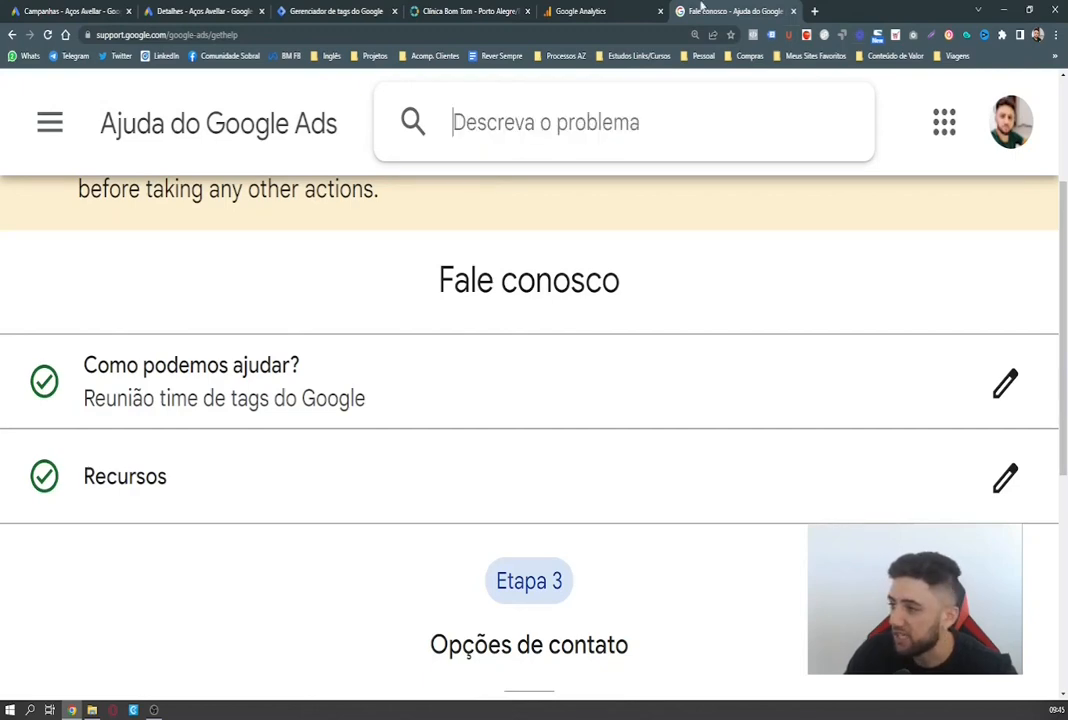
Revisit the clinic site and the Tag Manager tag list, and return to the Número WhatsApp conversion details in Google Ads.
{"action": "left_click", "coordinate": [576, 10]}
{"action": "left_click", "coordinate": [490, 10]}
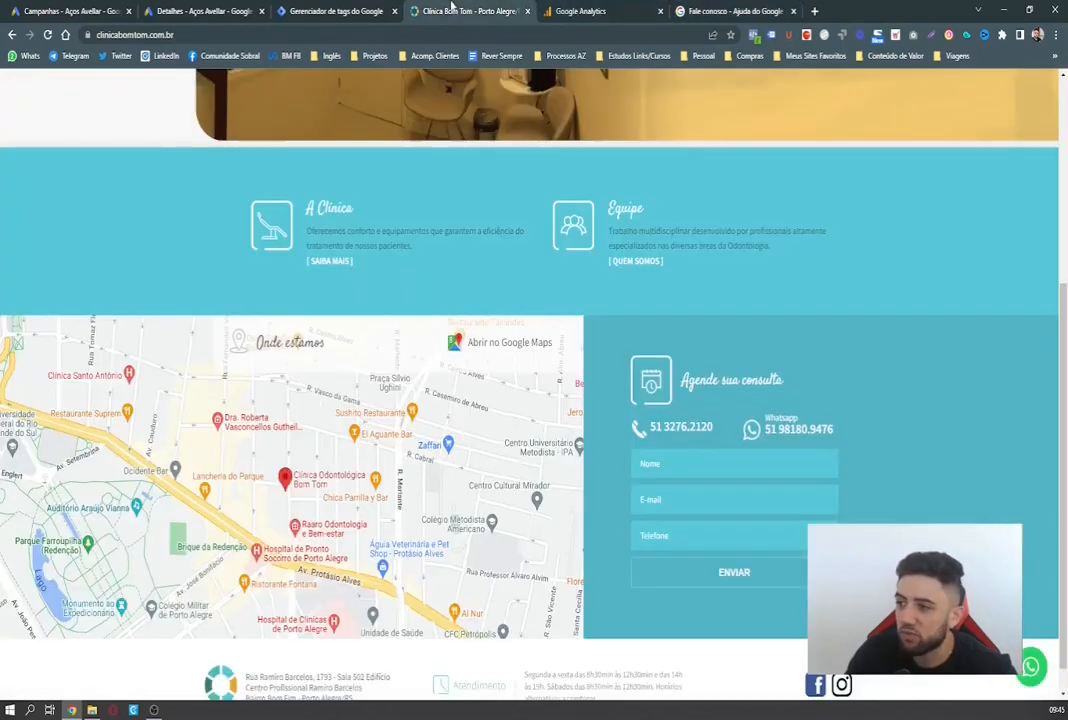
{"action": "left_click", "coordinate": [190, 11]}
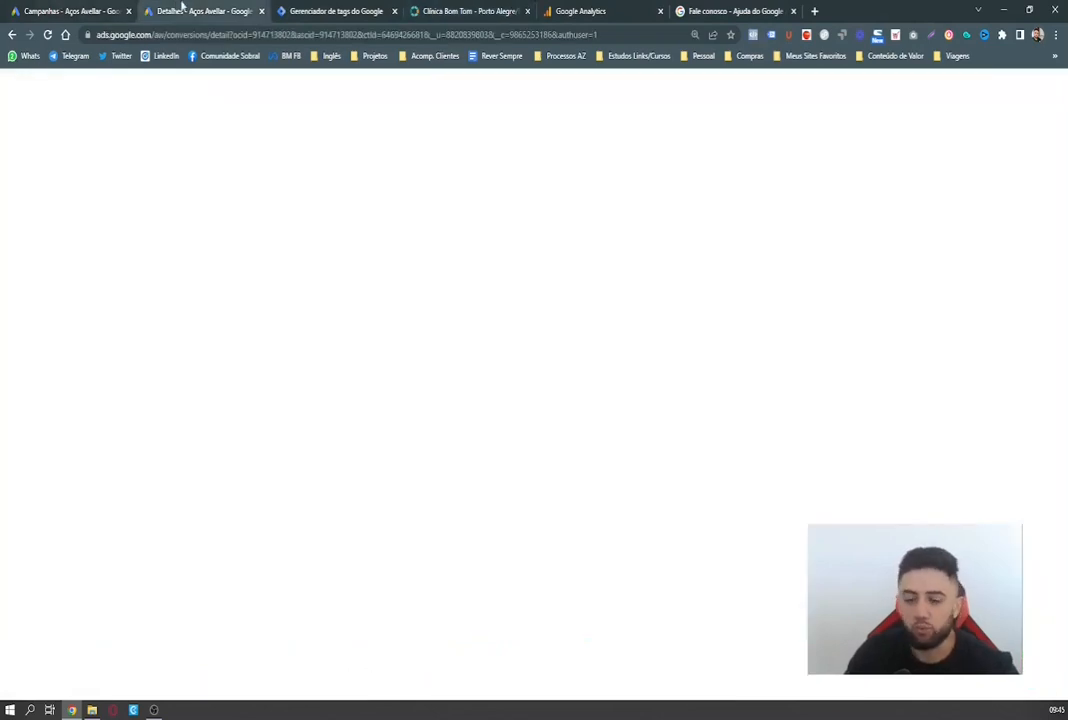
{"action": "left_click", "coordinate": [335, 10]}
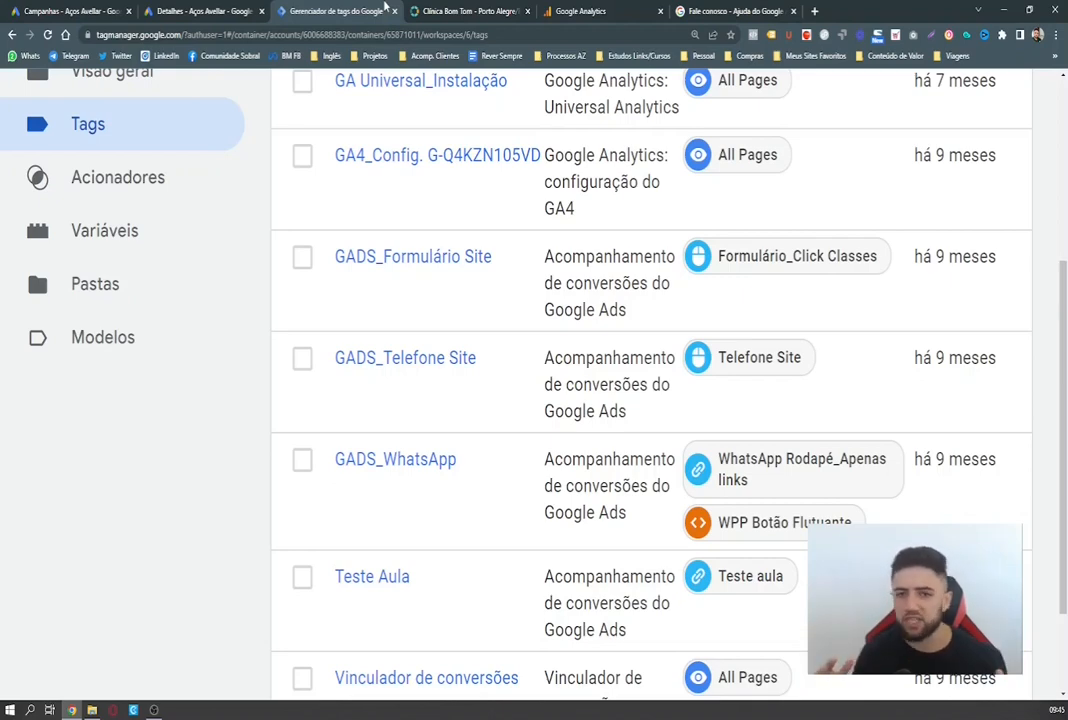
{"action": "left_click", "coordinate": [150, 6]}
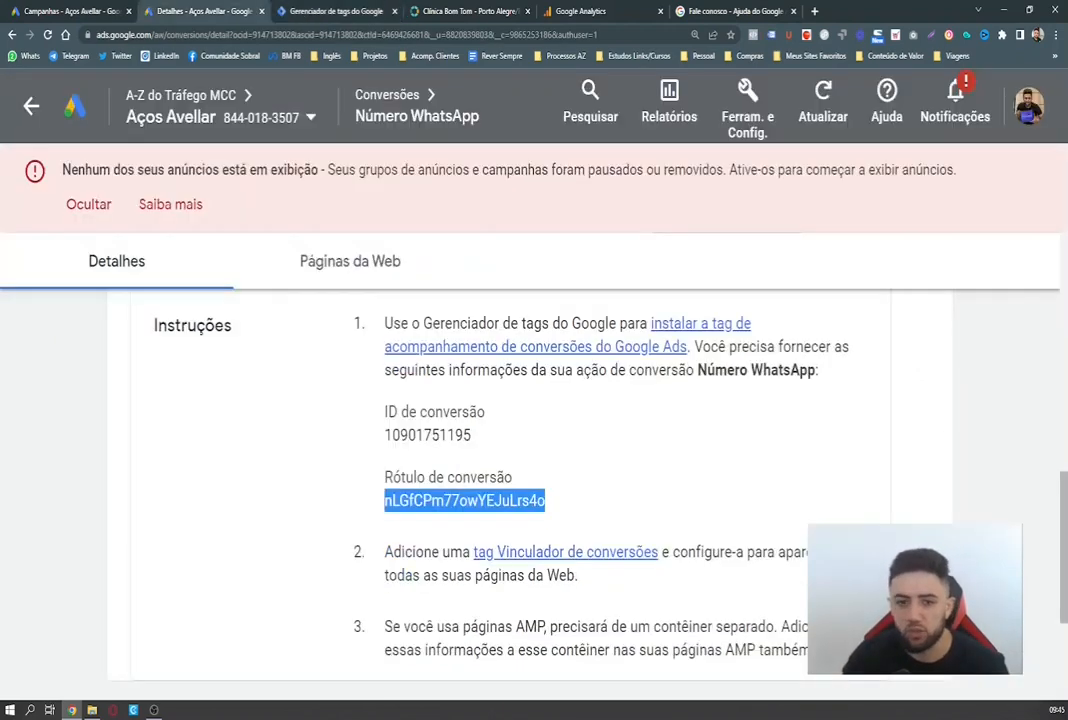
{"action": "key", "text": "alt+Tab"}
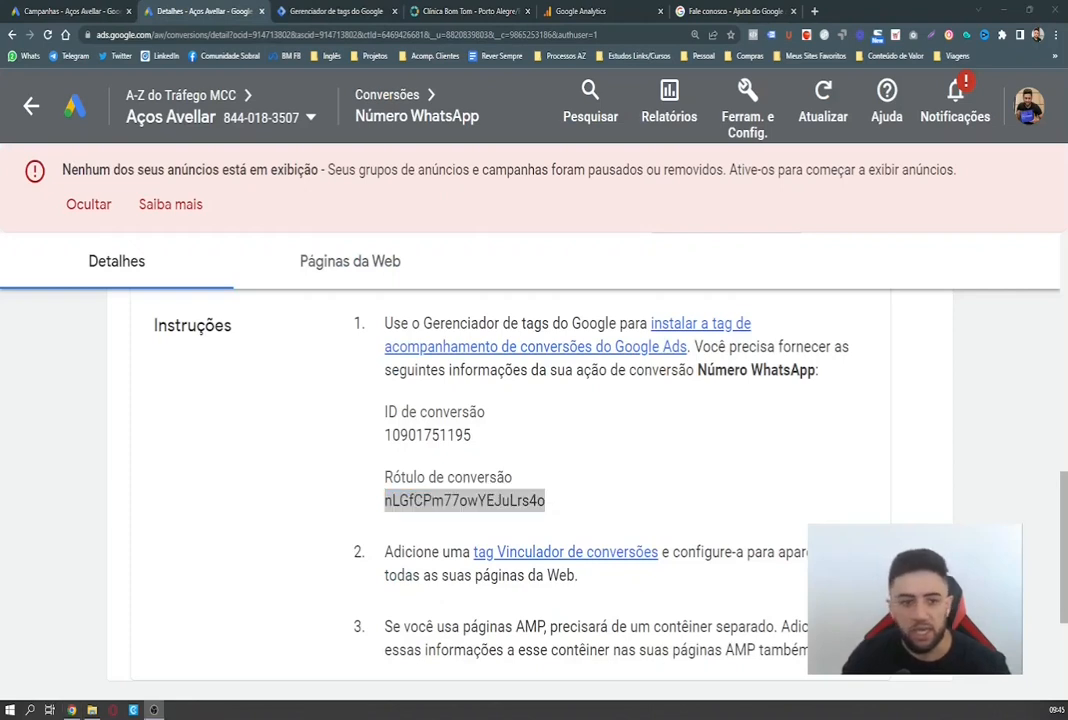